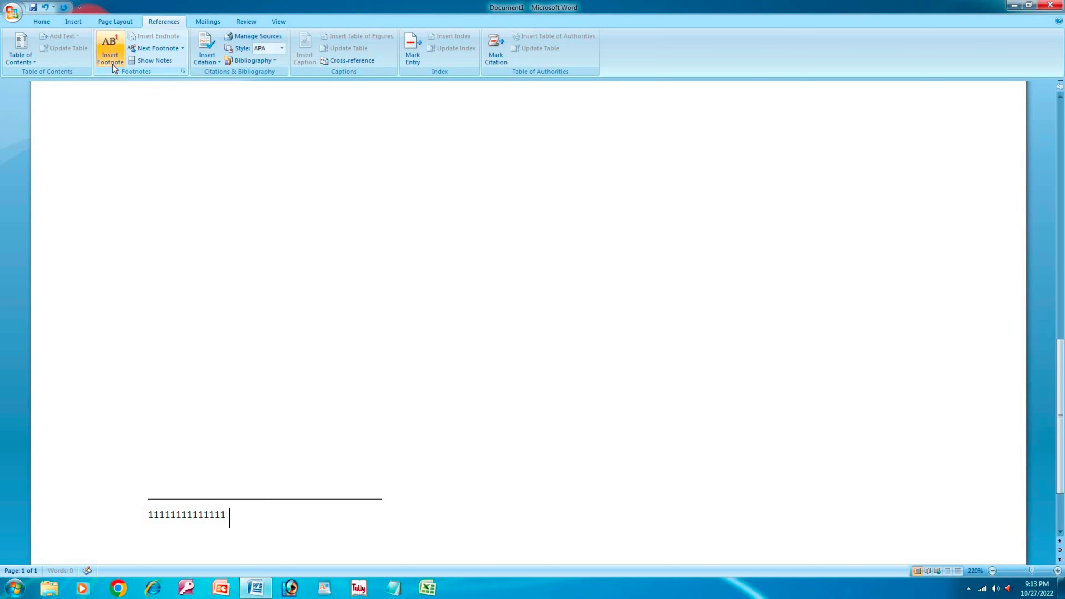
# - Add more 1s to the footnote row, backspacing the stray 'jhj' and '45454545dfd' characters
pyautogui.write('111 ')
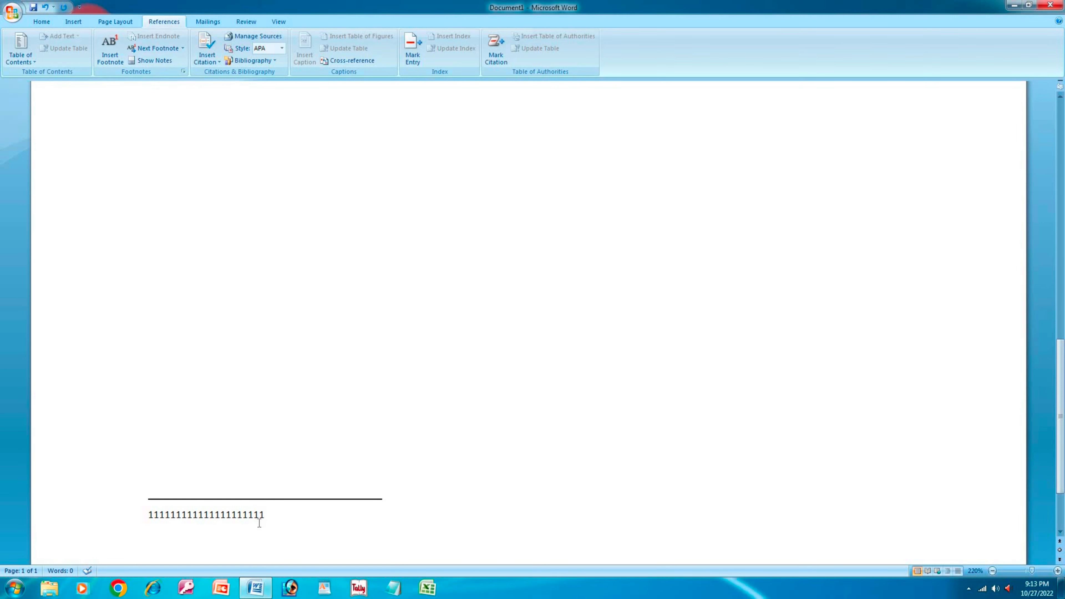
pyautogui.write('jhj')
pyautogui.press('Left')
pyautogui.press('Left')
pyautogui.hotkey('shift', 'F5')
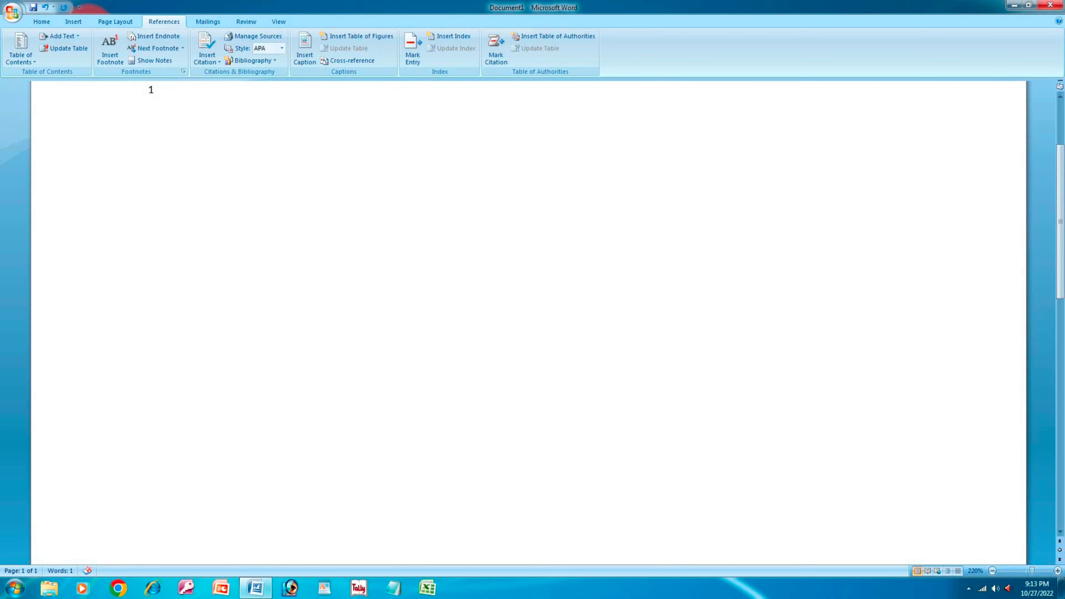
pyautogui.hotkey('shift', 'F5')
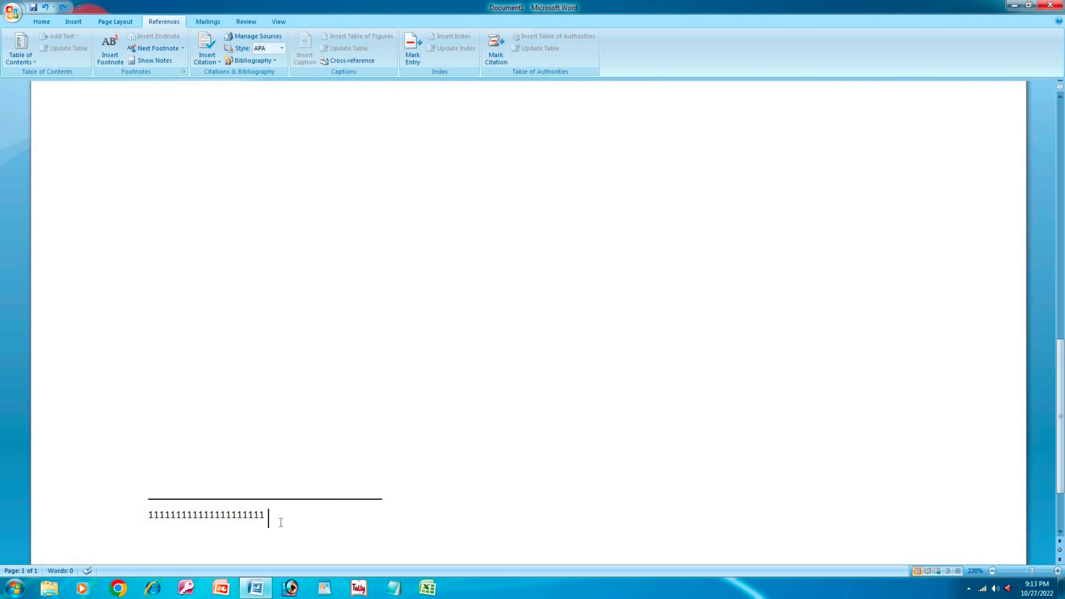
pyautogui.write('45454545dfd')
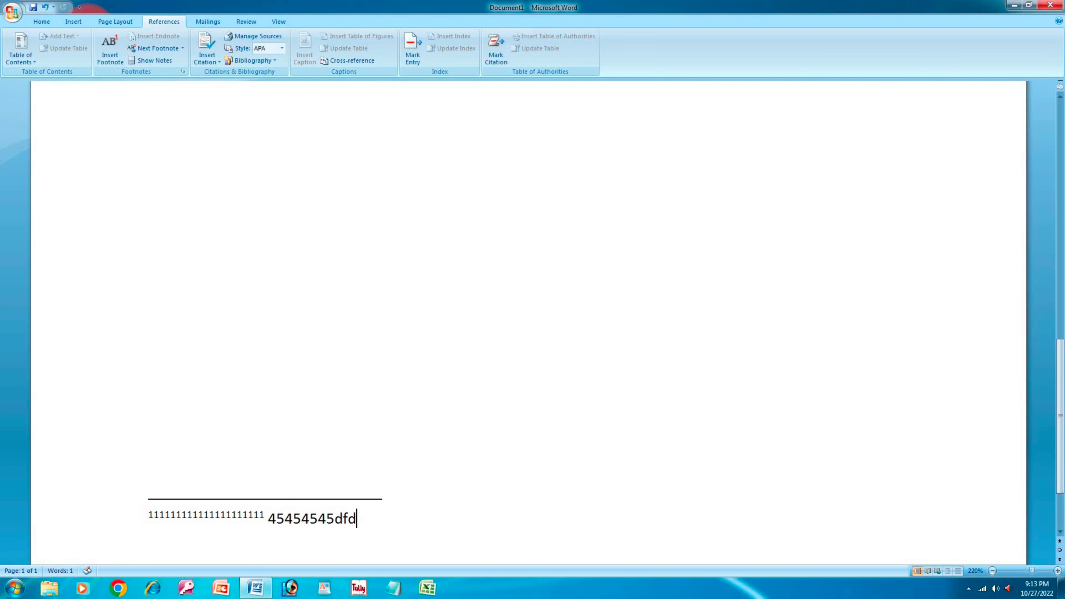
pyautogui.press('BackSpace')
pyautogui.press('BackSpace')
pyautogui.press('BackSpace')
pyautogui.press('BackSpace')
pyautogui.press('BackSpace')
pyautogui.press('BackSpace')
pyautogui.press('BackSpace')
pyautogui.press('BackSpace')
pyautogui.press('BackSpace')
pyautogui.press('BackSpace')
pyautogui.press('BackSpace')
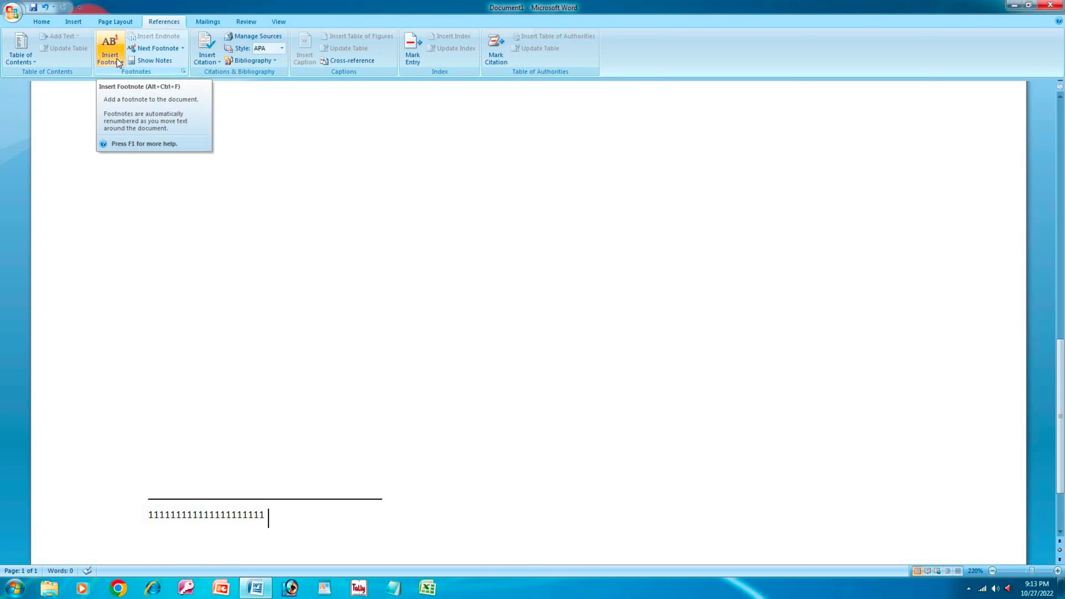
pyautogui.write('111')
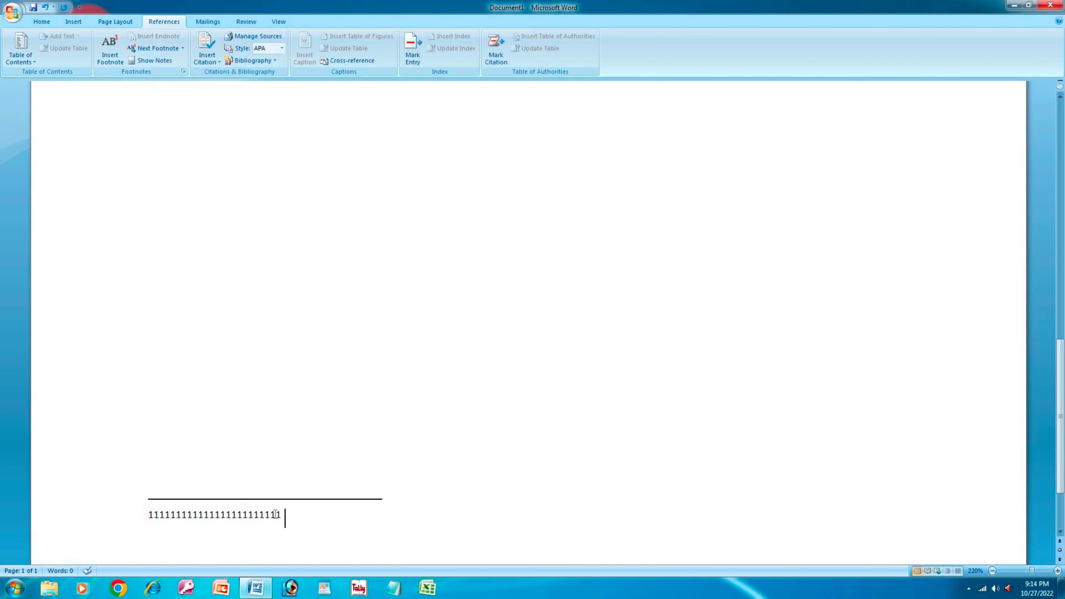
pyautogui.click(154, 52)
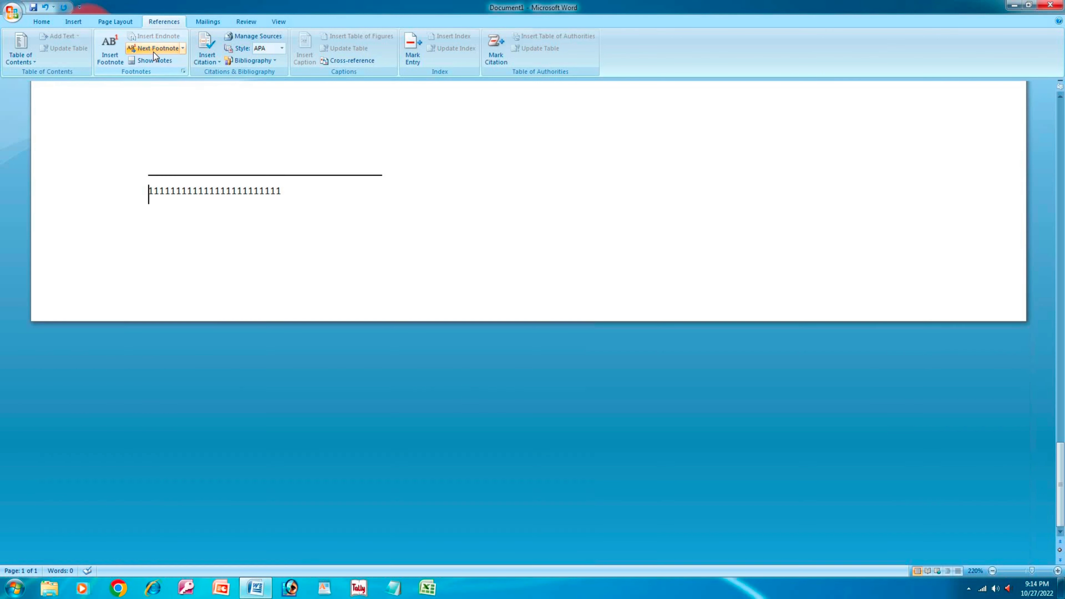
pyautogui.click(183, 48)
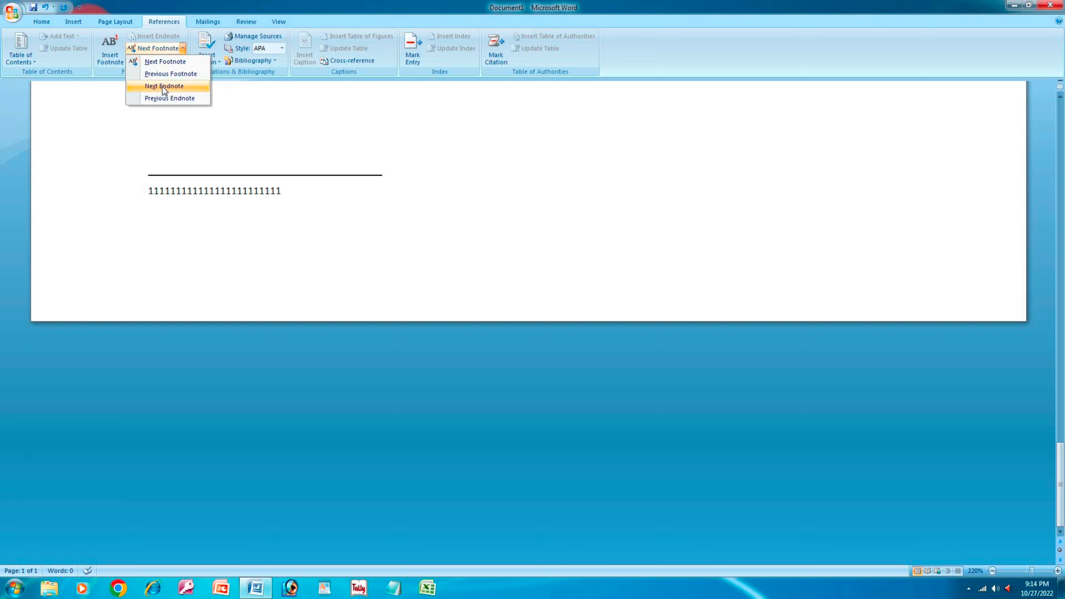
# - Insert an endnote marked i whose text is a row of i's
pyautogui.click(182, 90)
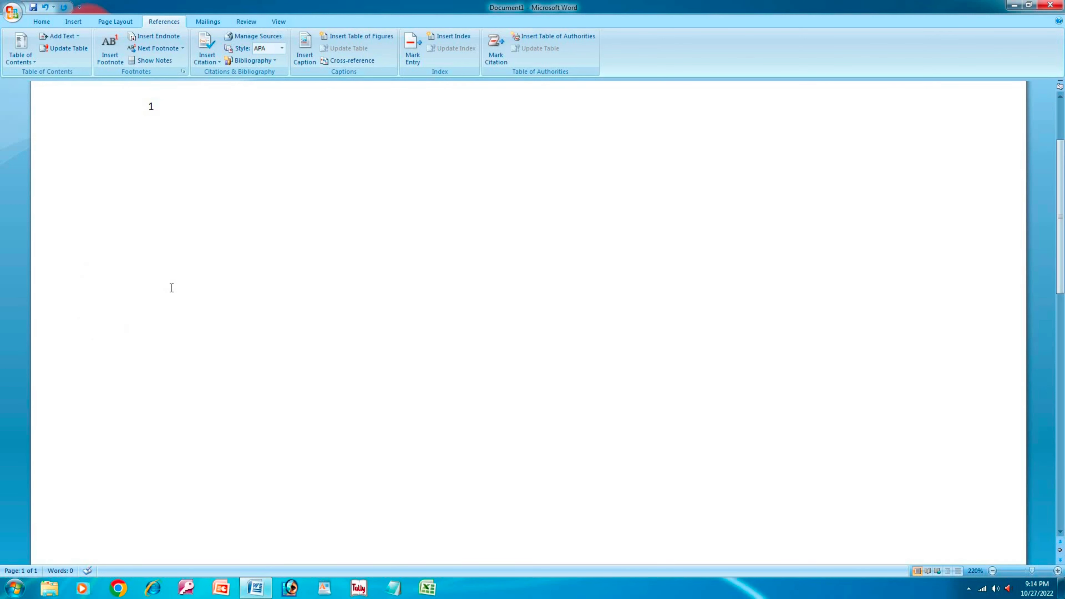
pyautogui.click(156, 36)
pyautogui.write('iiiiiiiii')
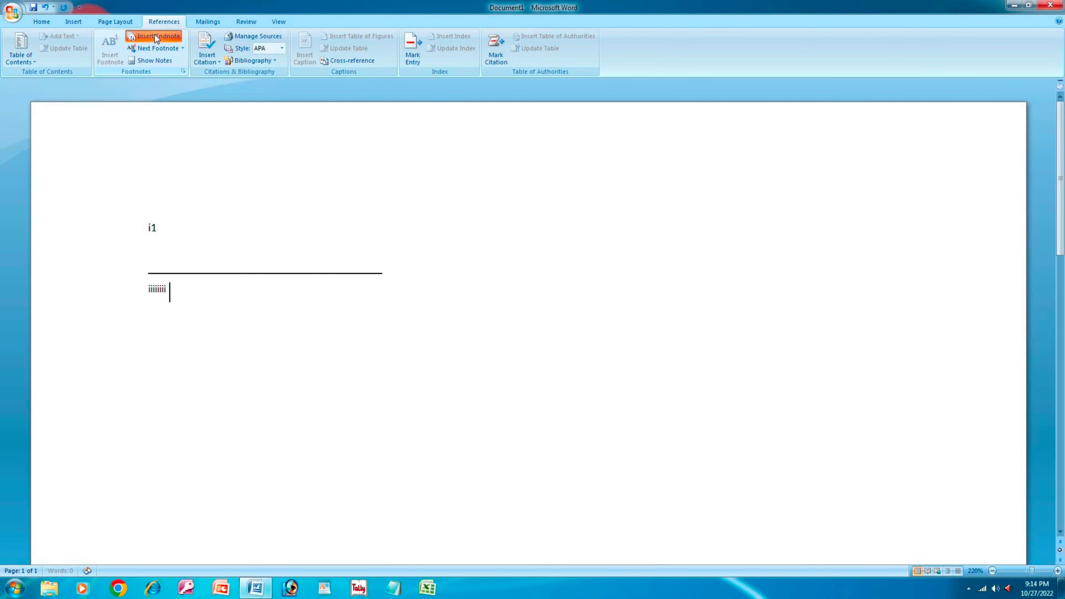
pyautogui.write('iiiiiiiiiii')
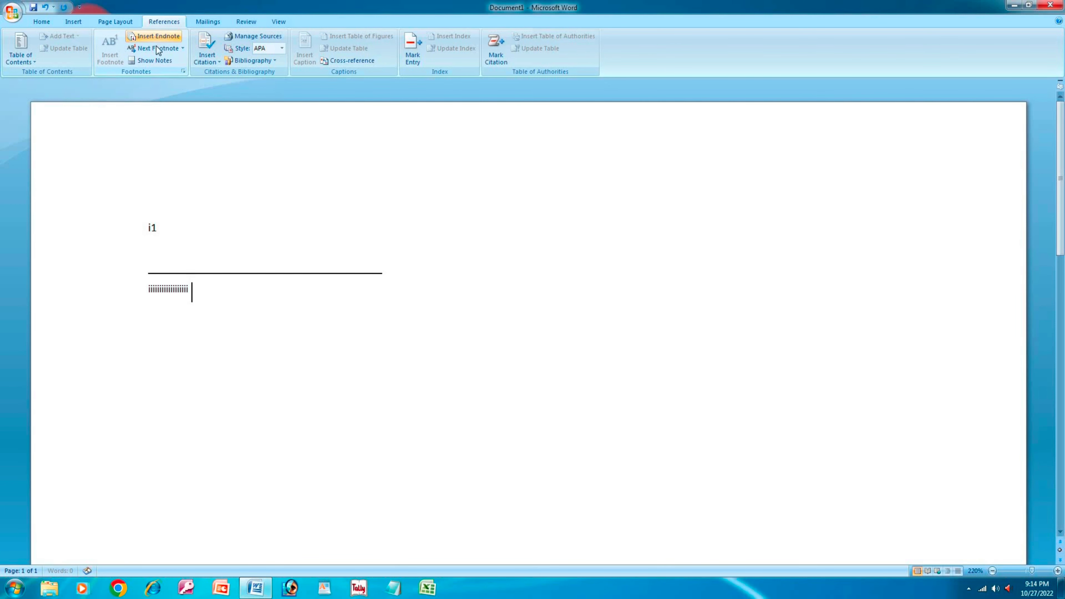
# - Move between the endnote, the footnote and the body's note reference using Next Footnote choices
pyautogui.click(183, 48)
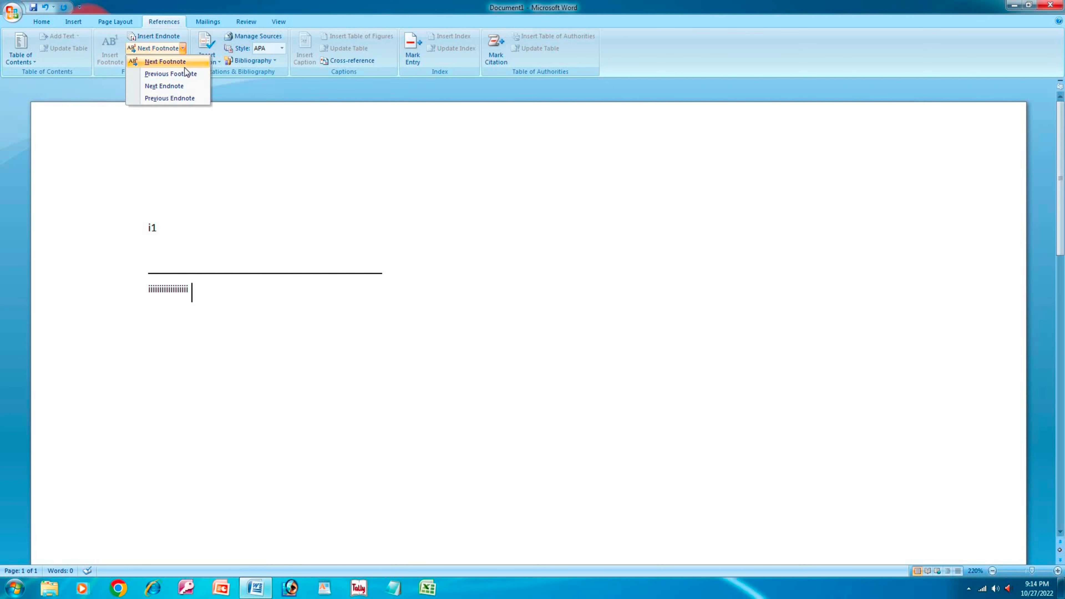
pyautogui.click(186, 86)
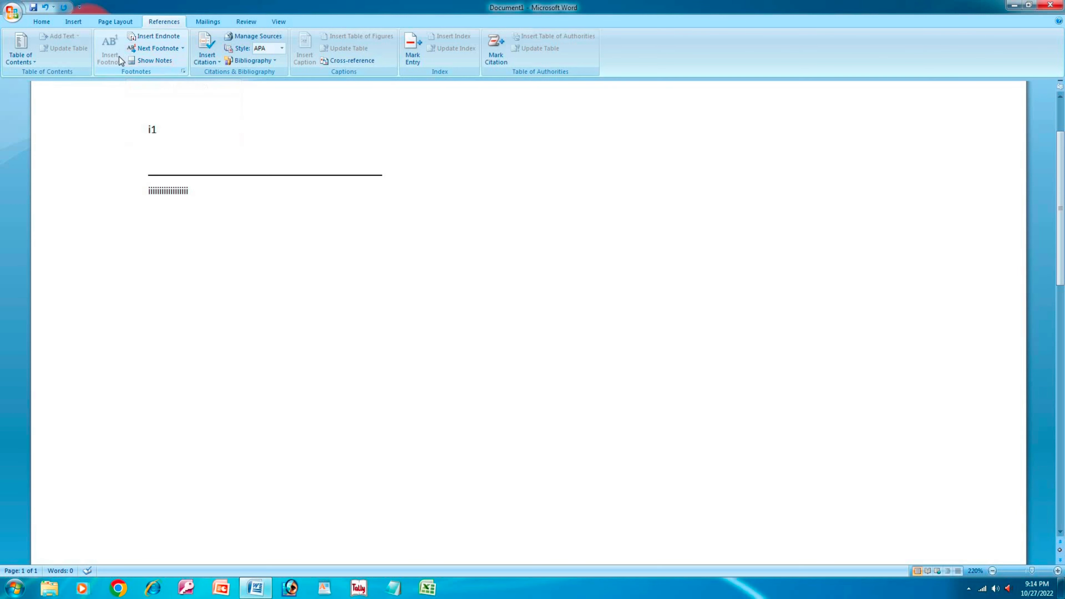
pyautogui.click(170, 50)
pyautogui.click(183, 48)
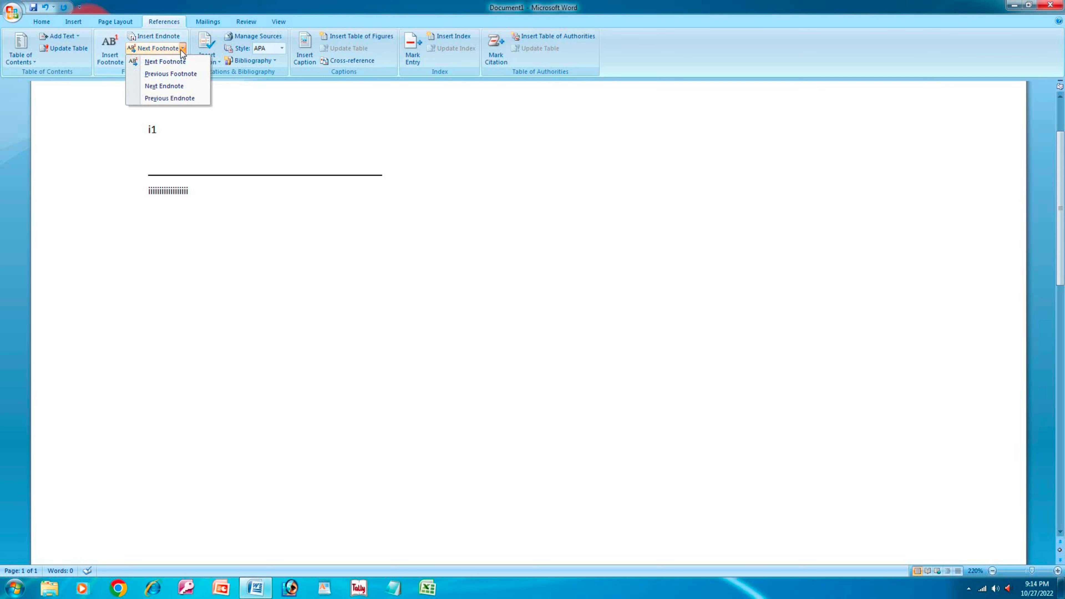
pyautogui.click(190, 80)
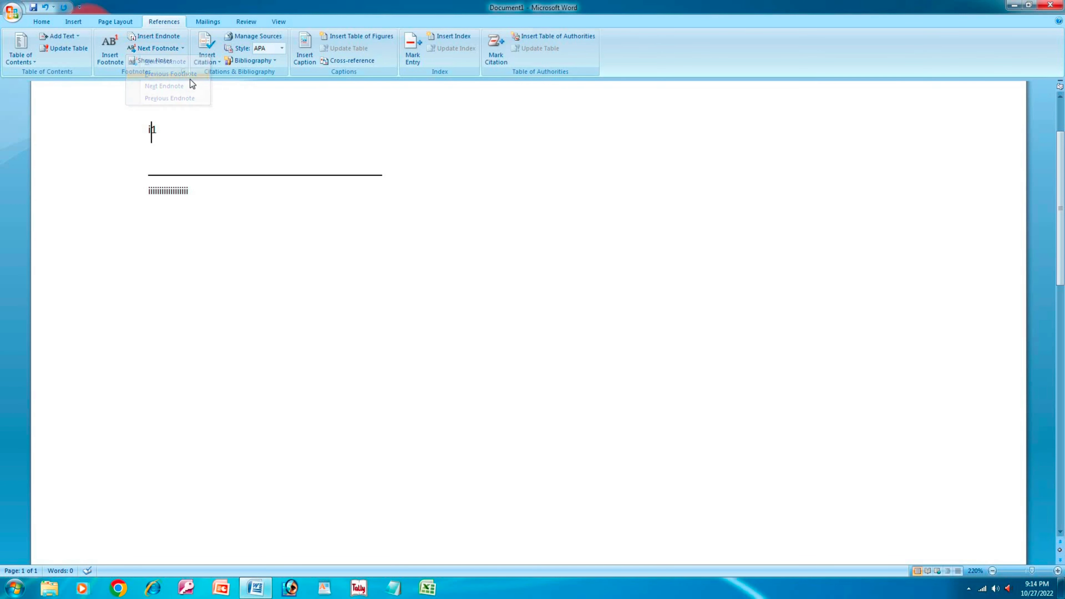
pyautogui.click(184, 52)
pyautogui.click(185, 61)
pyautogui.click(182, 49)
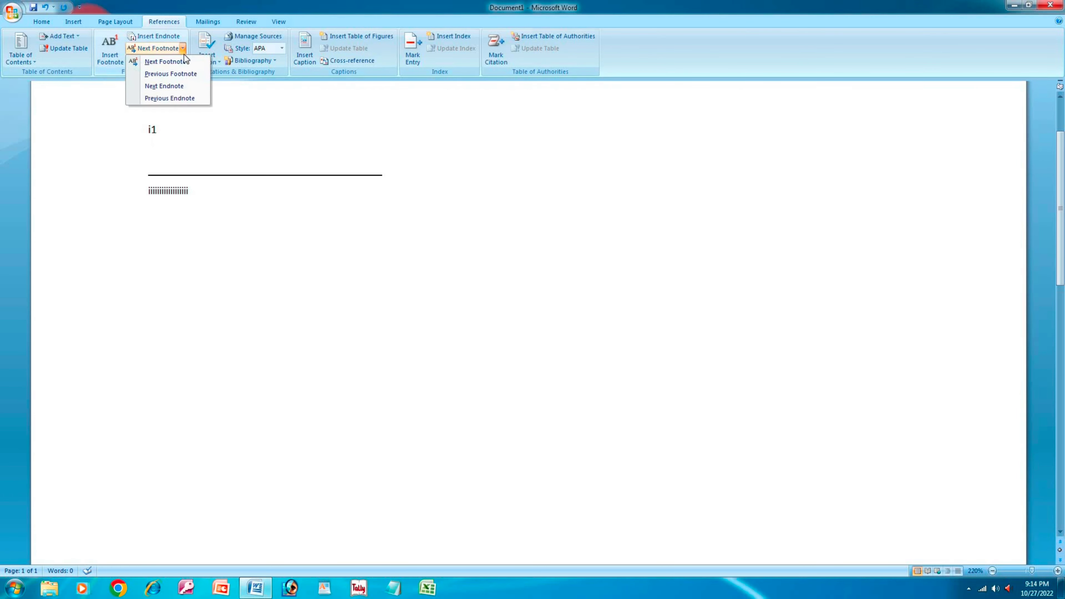
pyautogui.click(169, 99)
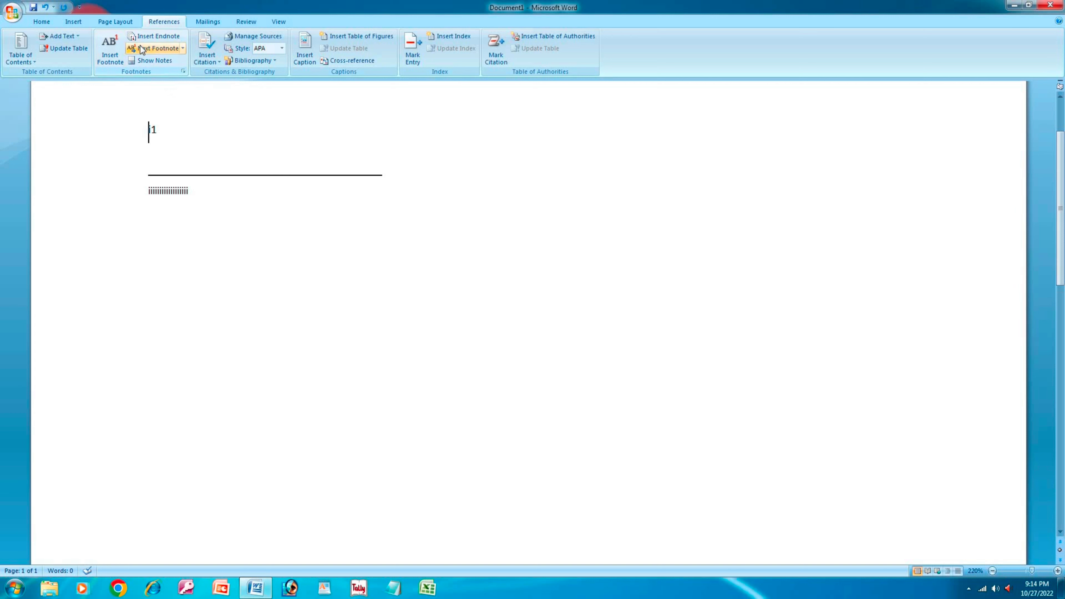
pyautogui.click(173, 62)
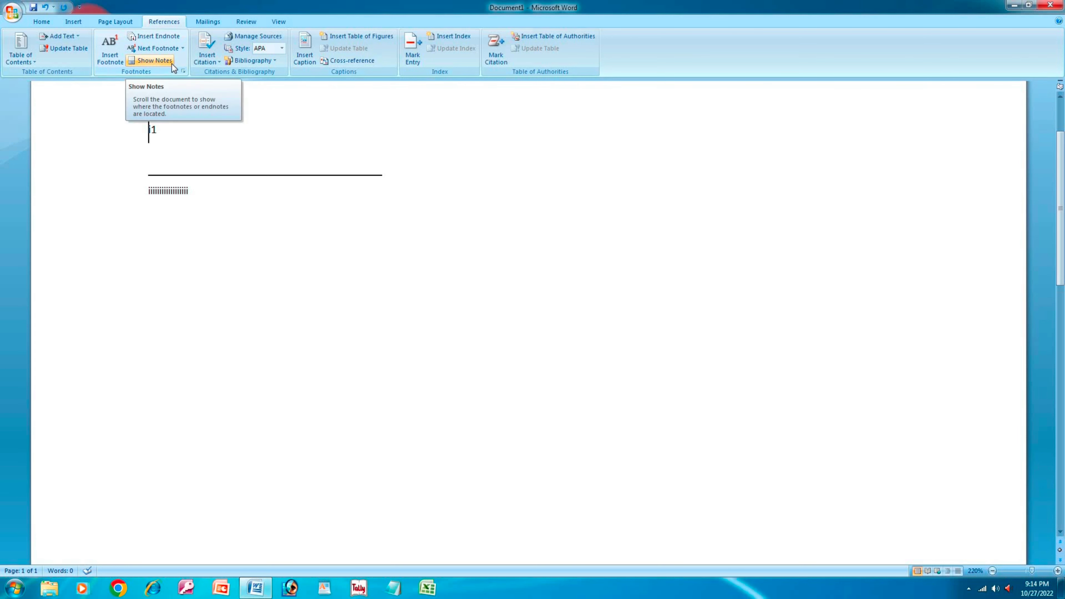
# - Use Show Notes to switch between viewing the footnote area and the endnote area
pyautogui.click(168, 61)
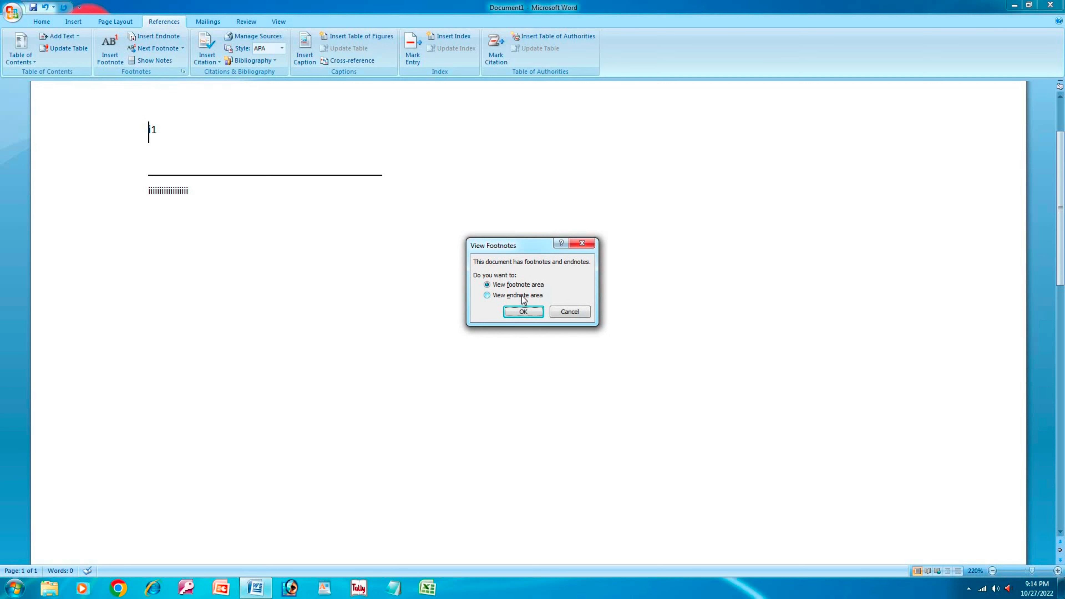
pyautogui.click(522, 296)
pyautogui.click(509, 287)
pyautogui.click(524, 314)
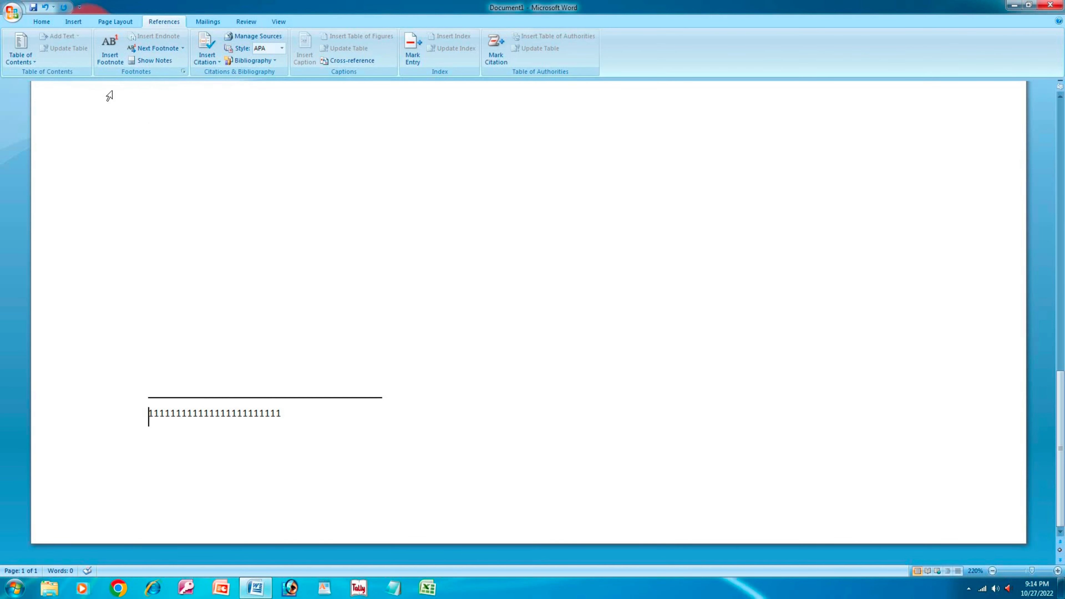
pyautogui.click(153, 61)
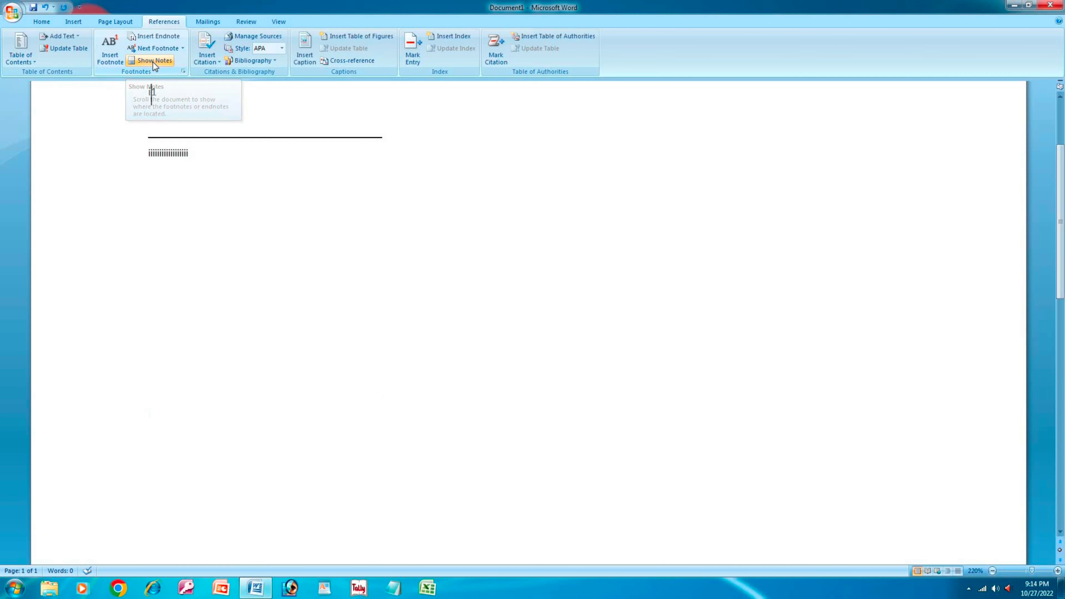
pyautogui.click(153, 62)
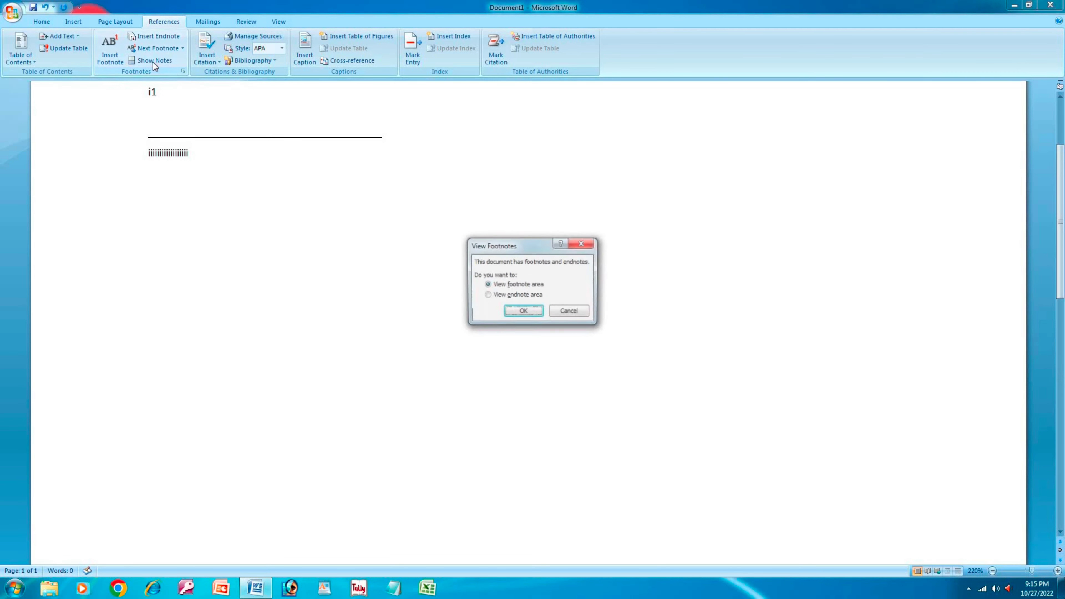
pyautogui.click(500, 297)
pyautogui.click(512, 313)
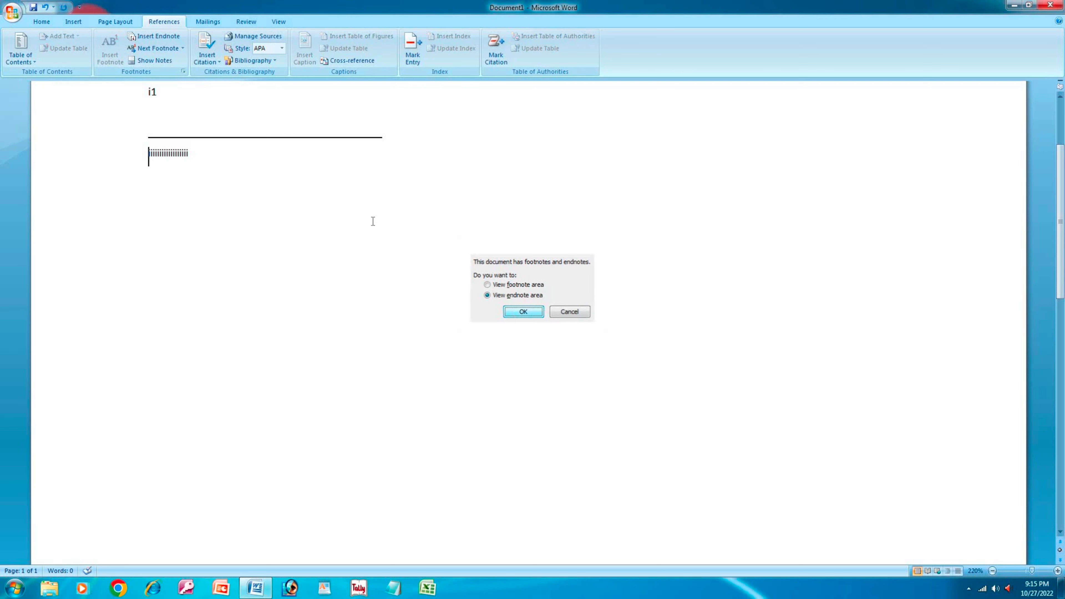
pyautogui.click(159, 63)
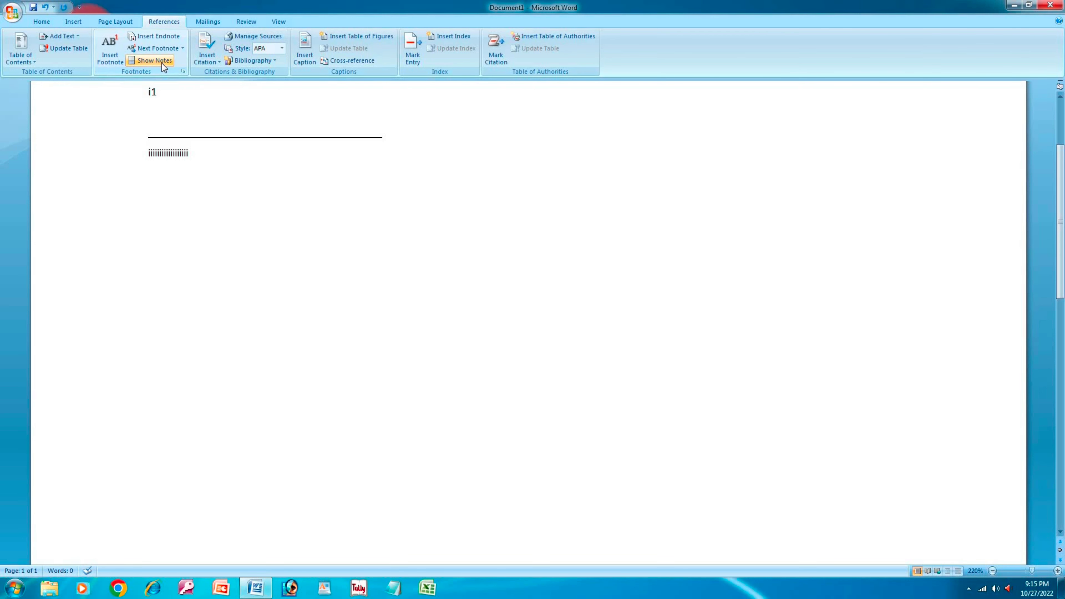
pyautogui.click(161, 64)
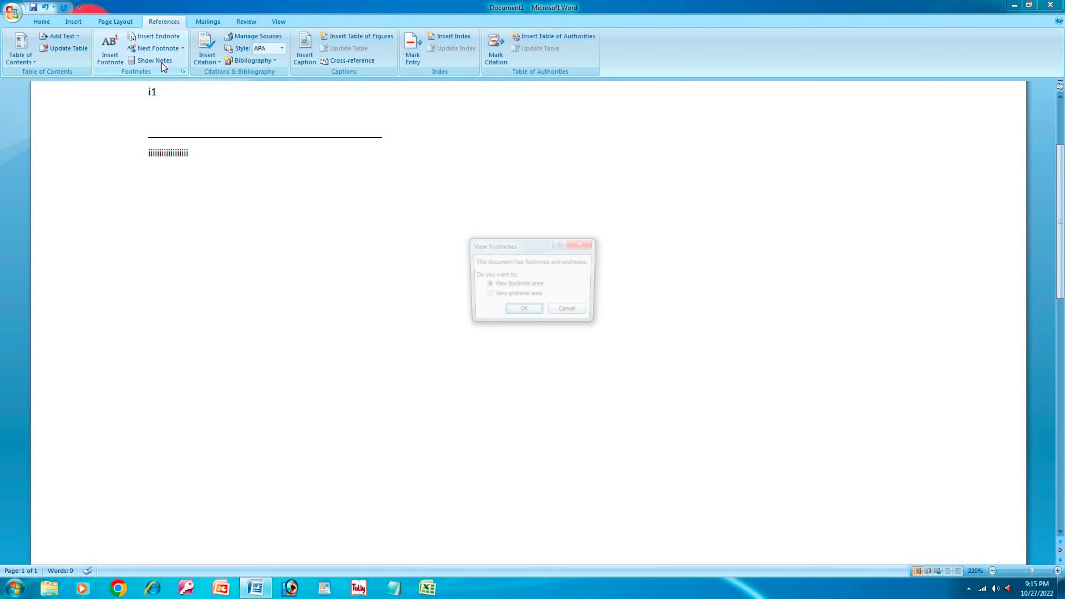
pyautogui.click(520, 312)
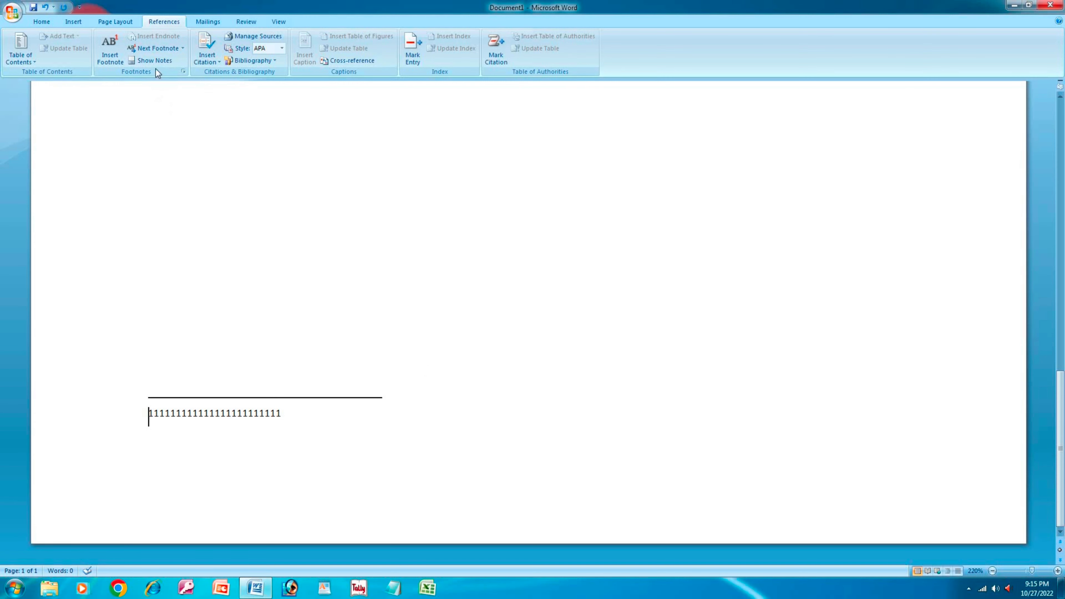
pyautogui.click(149, 50)
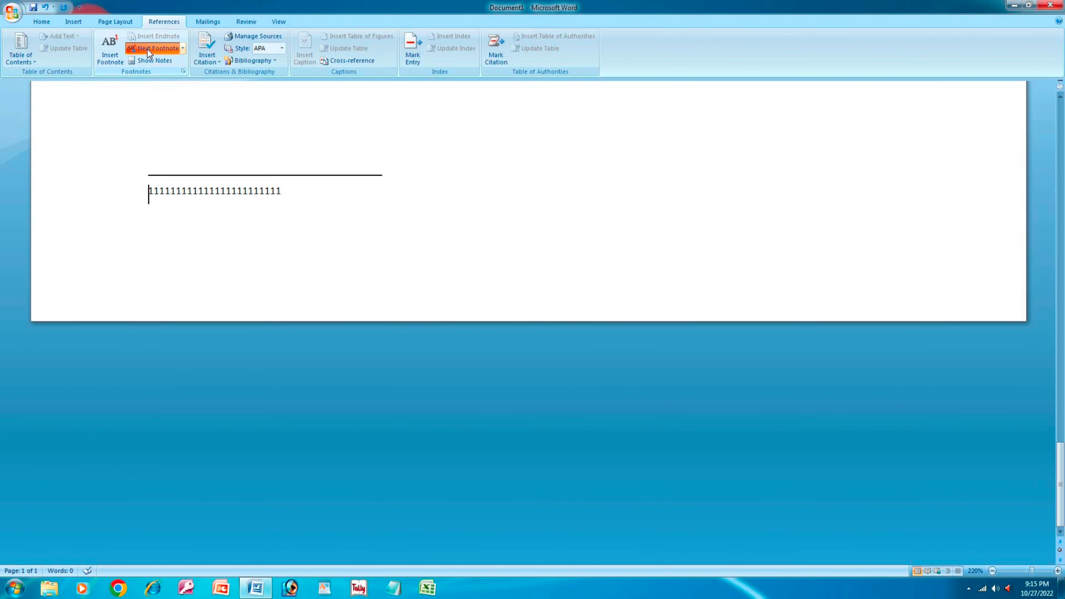
# - Add a second endnote in the body text with a row of i's as its text
pyautogui.click(113, 62)
pyautogui.click(113, 62)
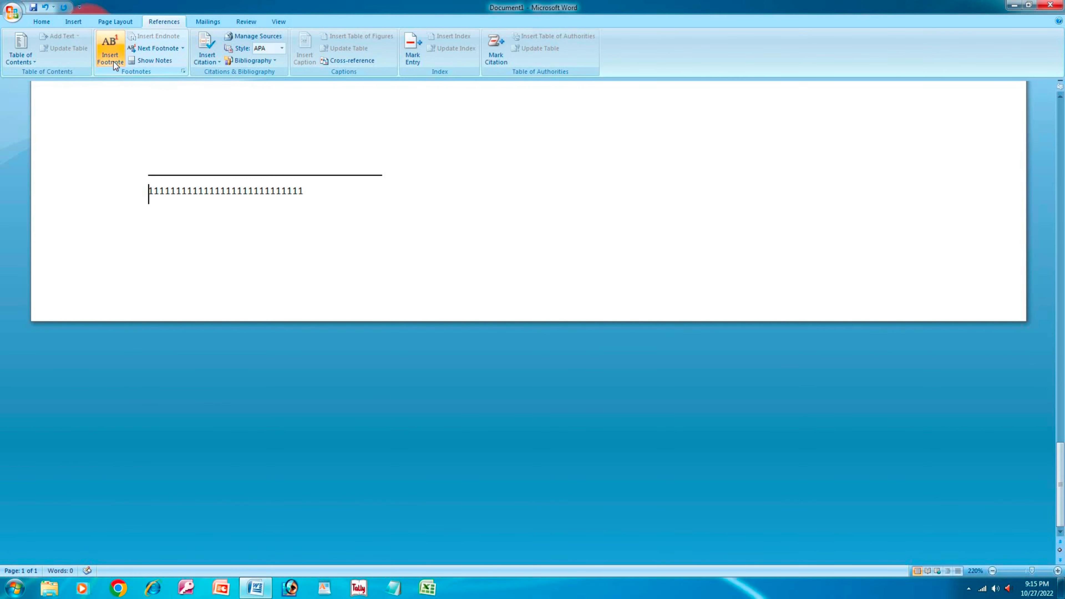
pyautogui.click(113, 62)
pyautogui.click(113, 61)
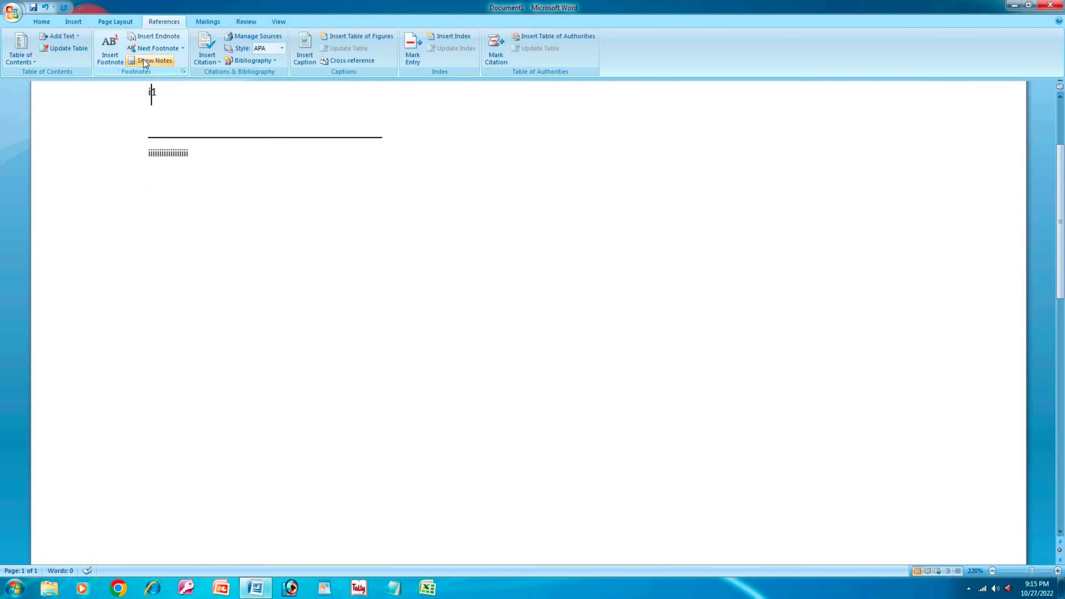
pyautogui.click(145, 61)
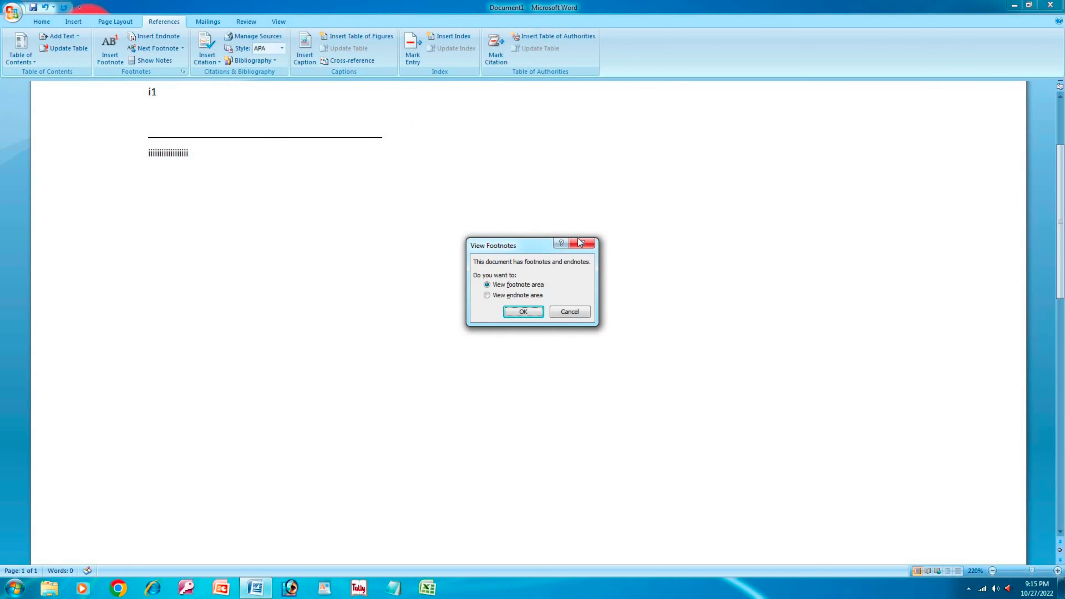
pyautogui.click(582, 243)
pyautogui.click(157, 35)
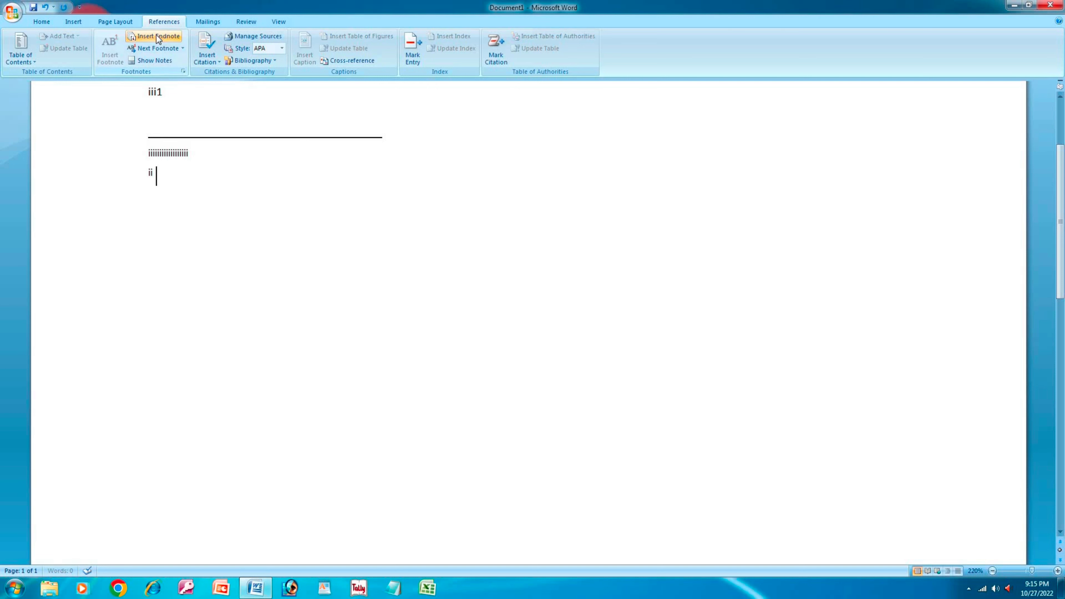
pyautogui.write('iiiiiiiiii')
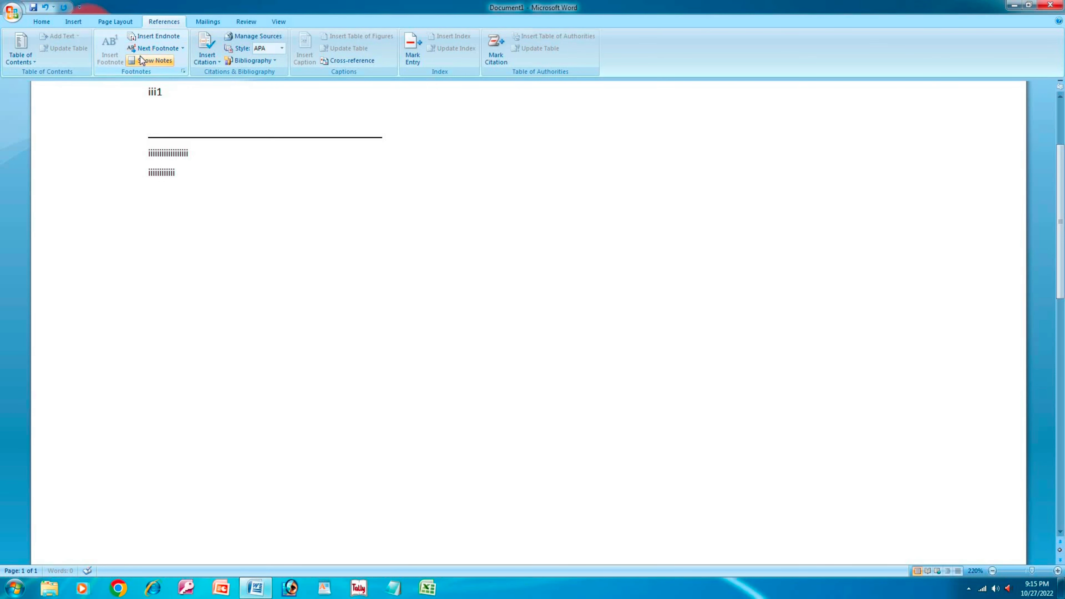
# - Select the entire body paragraph and delete it together with all its notes
pyautogui.click(145, 48)
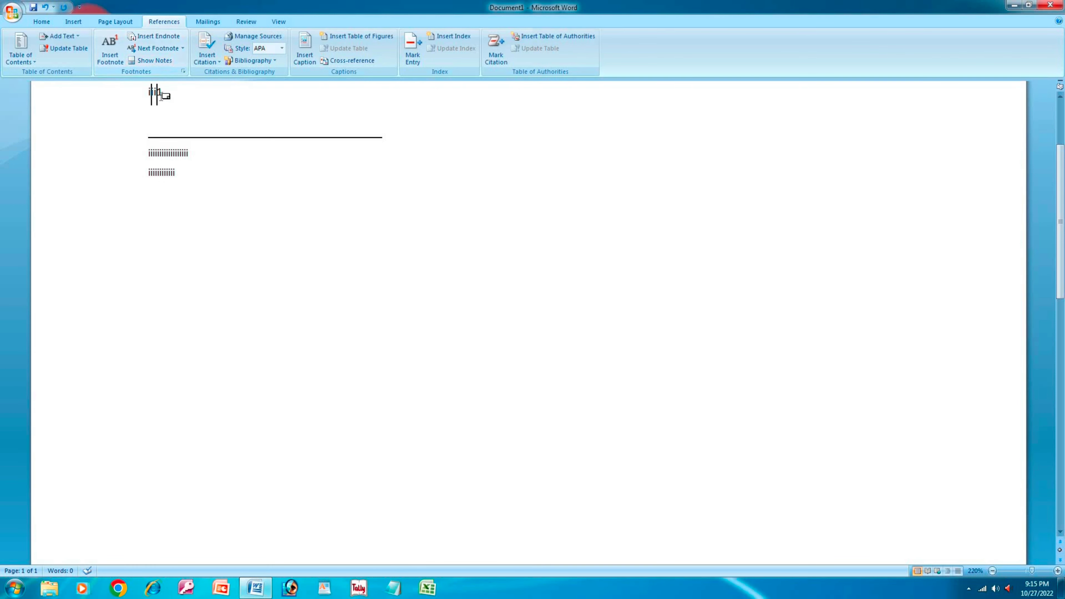
pyautogui.click(111, 63)
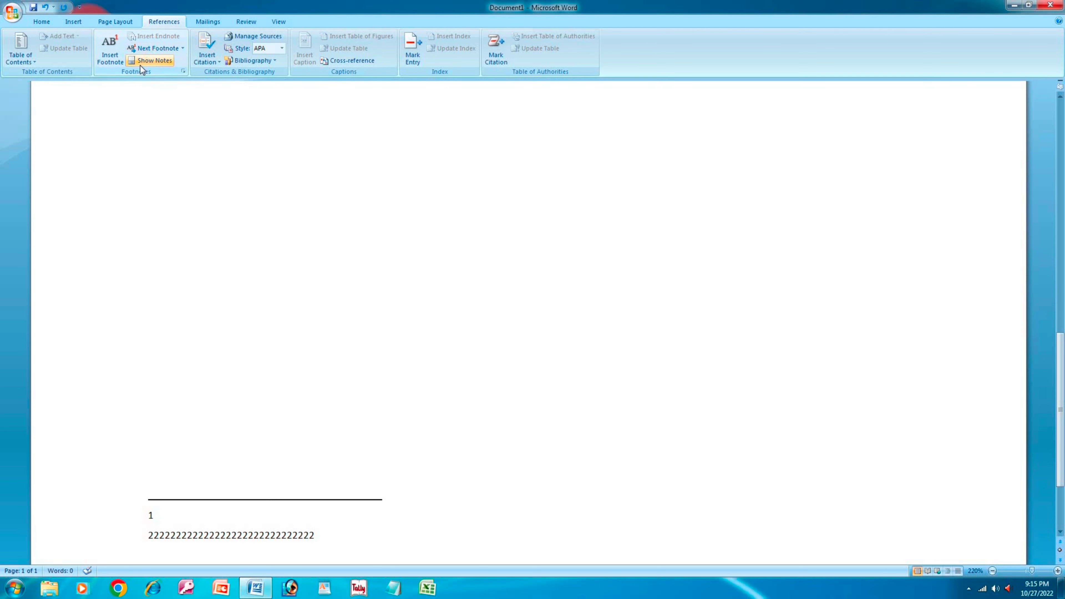
pyautogui.click(110, 54)
pyautogui.click(110, 55)
pyautogui.click(147, 52)
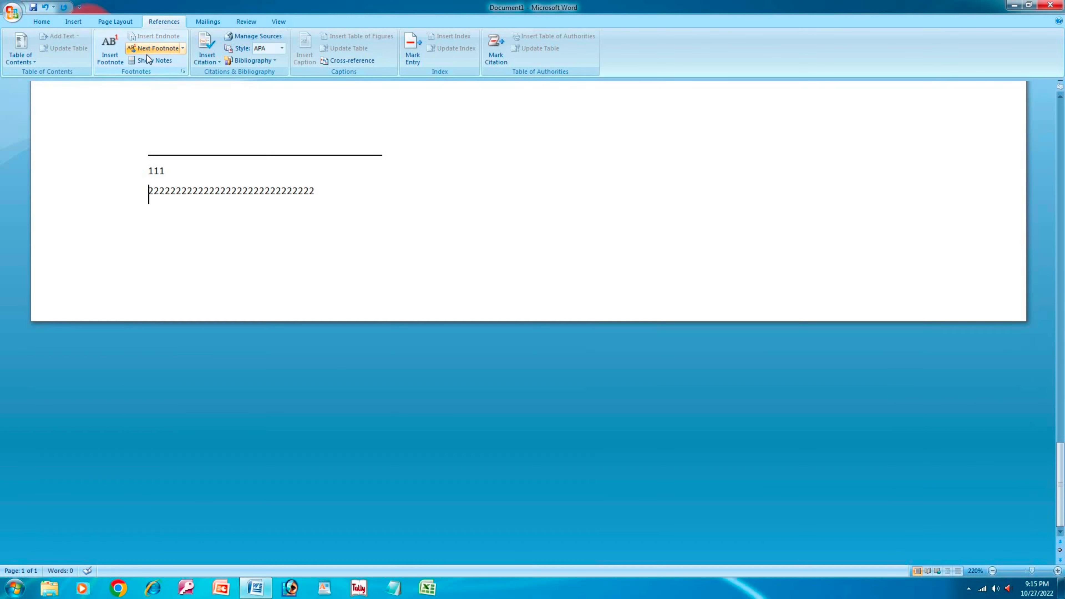
pyautogui.click(148, 64)
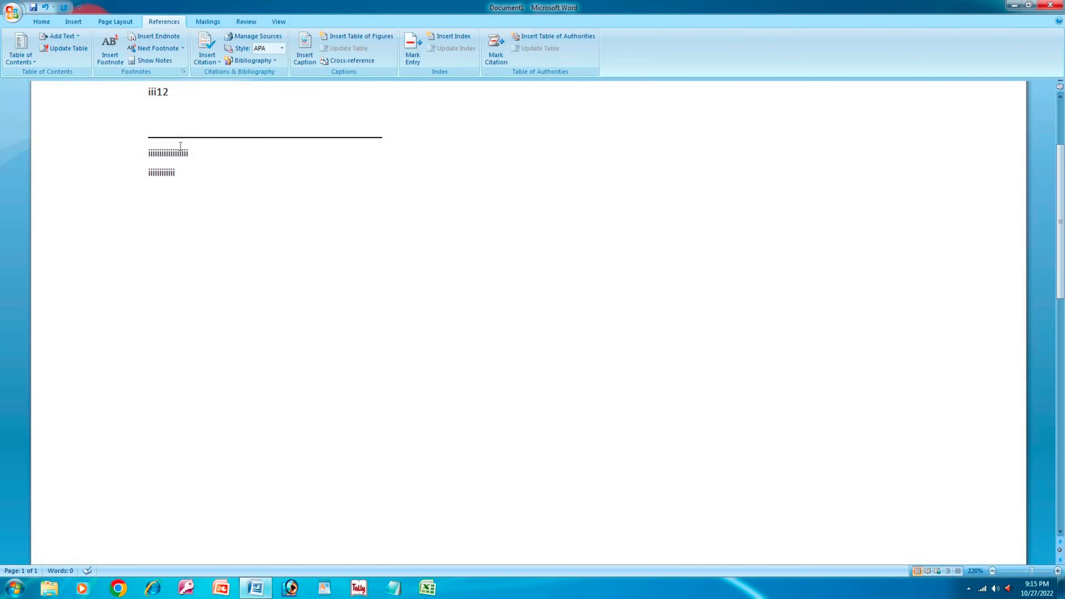
pyautogui.hotkey('ctrl', 'a')
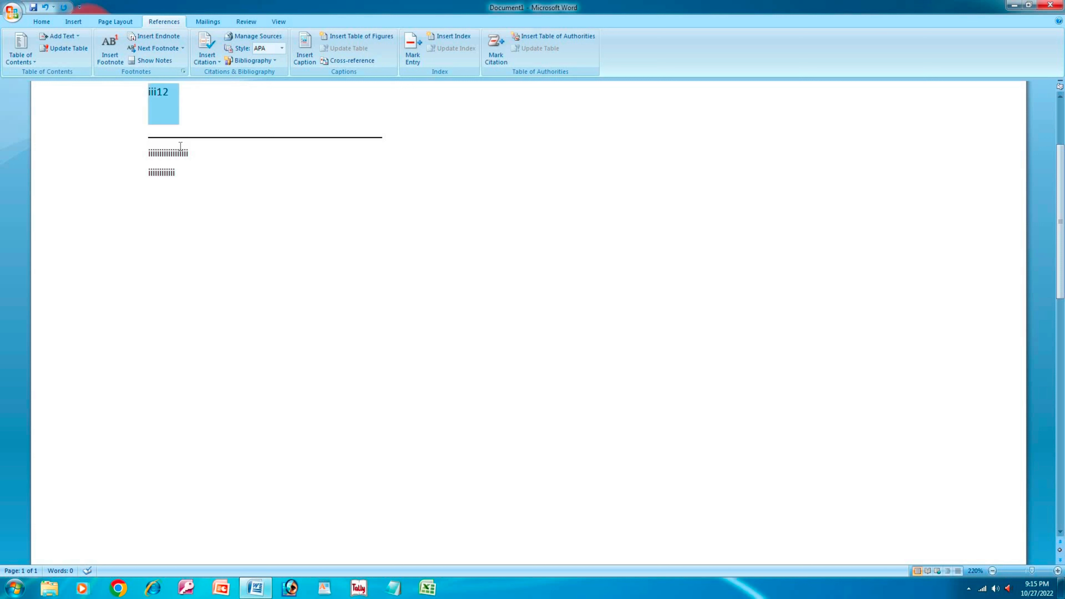
pyautogui.press('Delete')
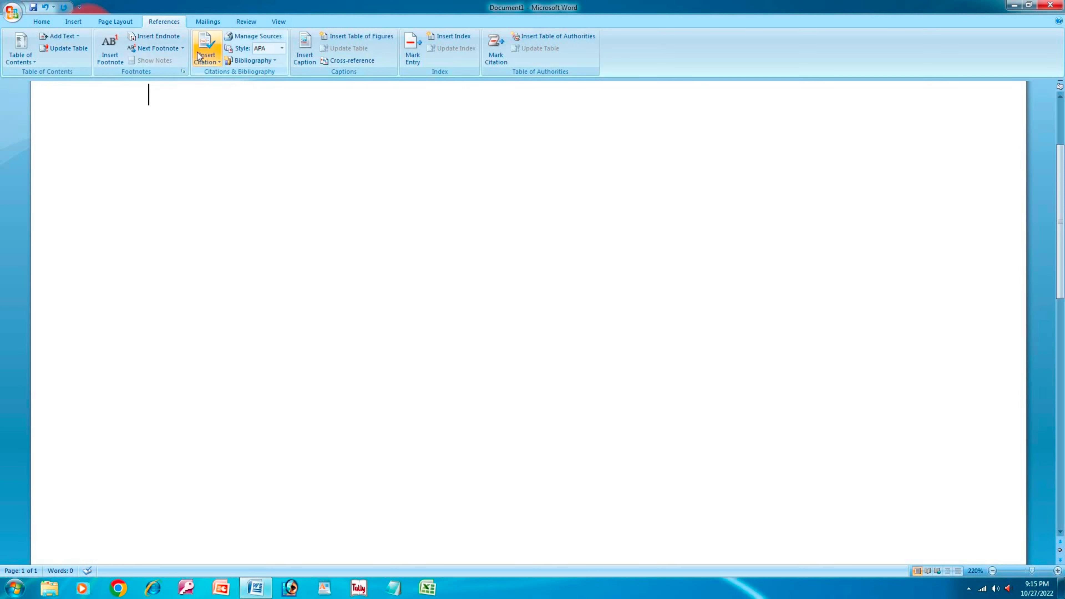
# - Create a new Book source with author 's' as a personal author, and open the author name editor
pyautogui.click(224, 64)
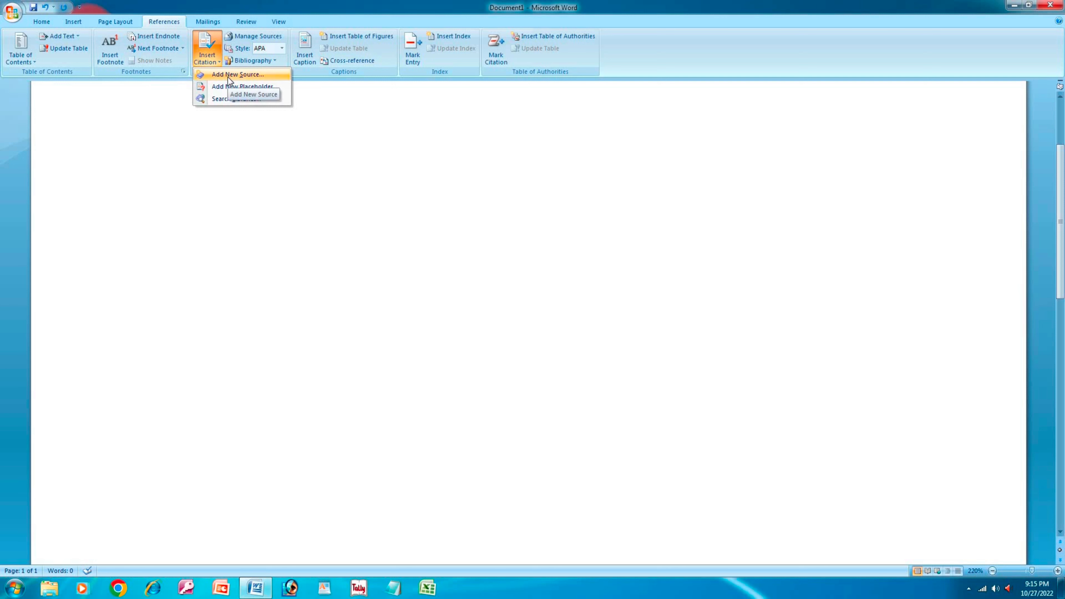
pyautogui.click(246, 75)
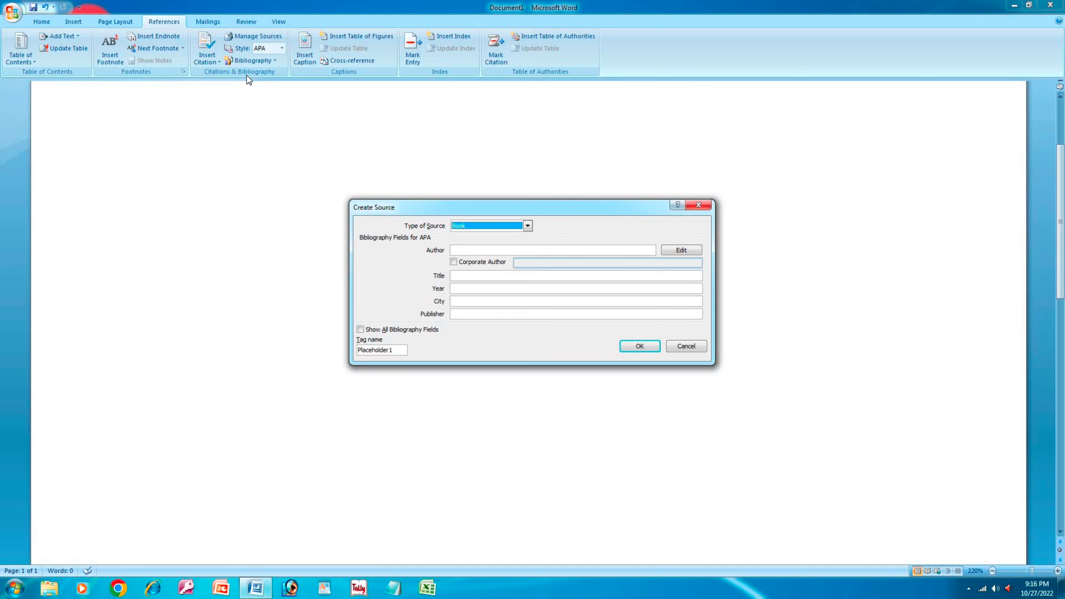
pyautogui.click(473, 223)
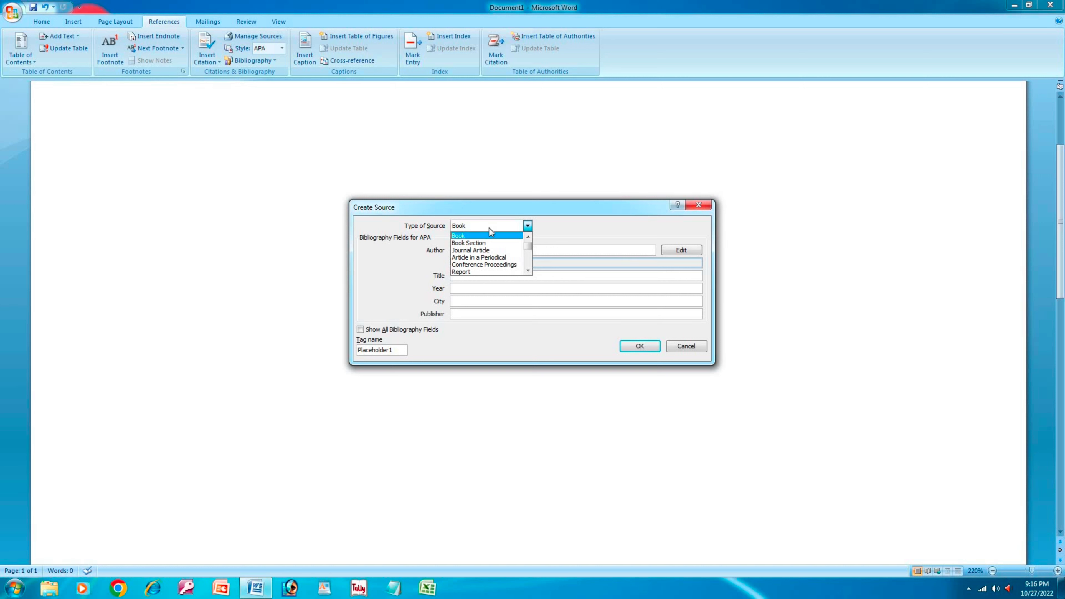
pyautogui.click(492, 238)
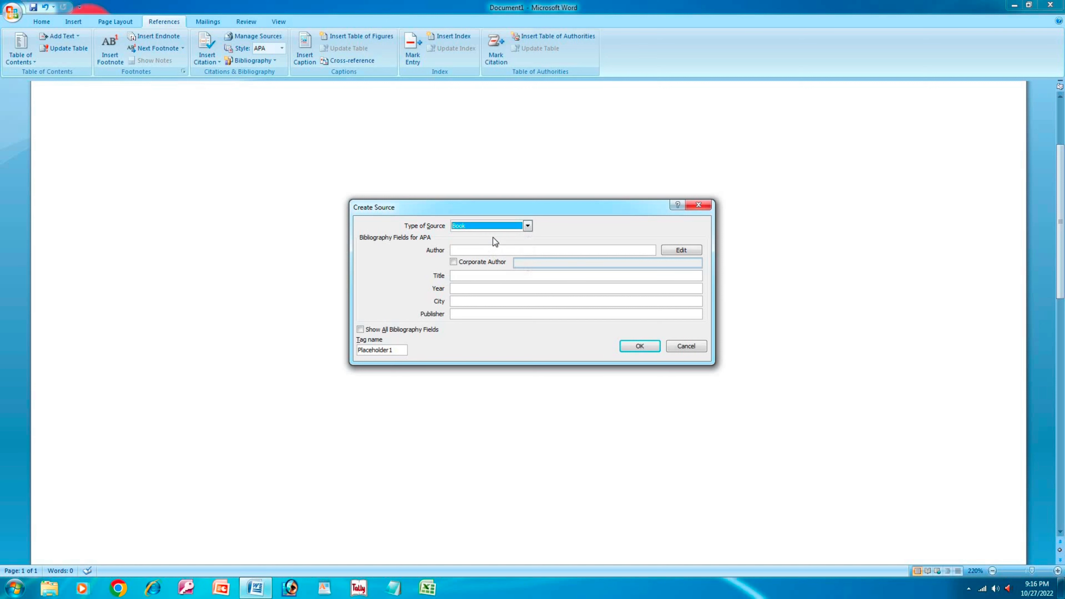
pyautogui.click(493, 252)
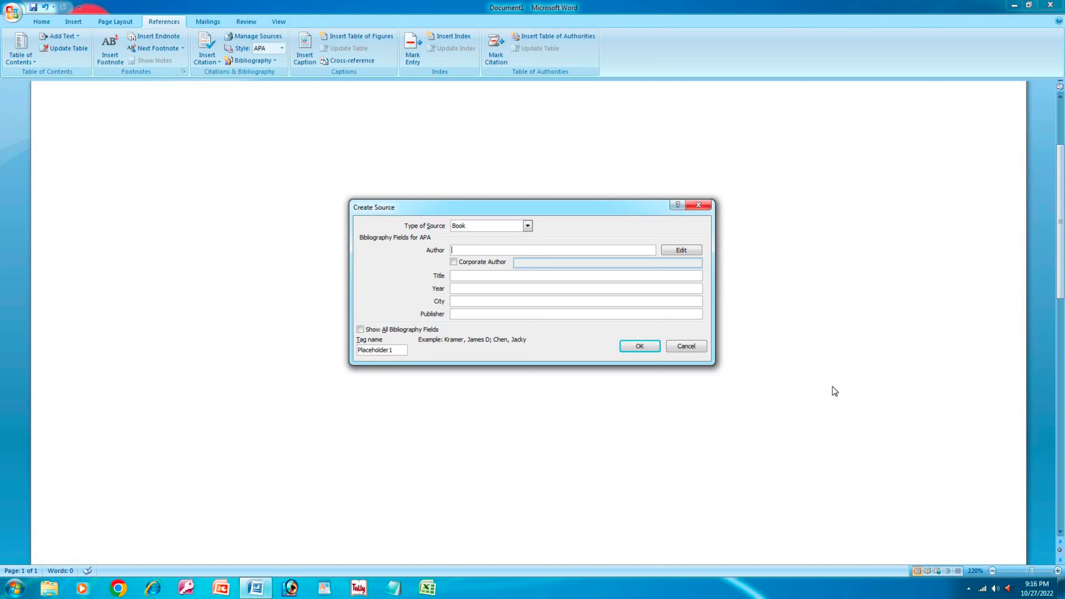
pyautogui.write('s')
pyautogui.click(454, 262)
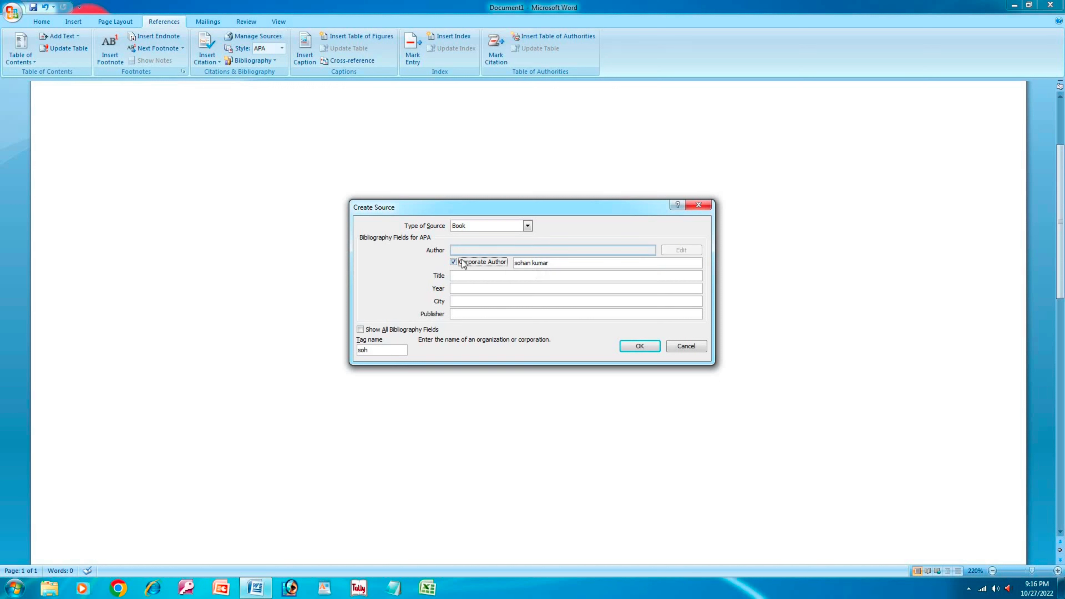
pyautogui.click(454, 262)
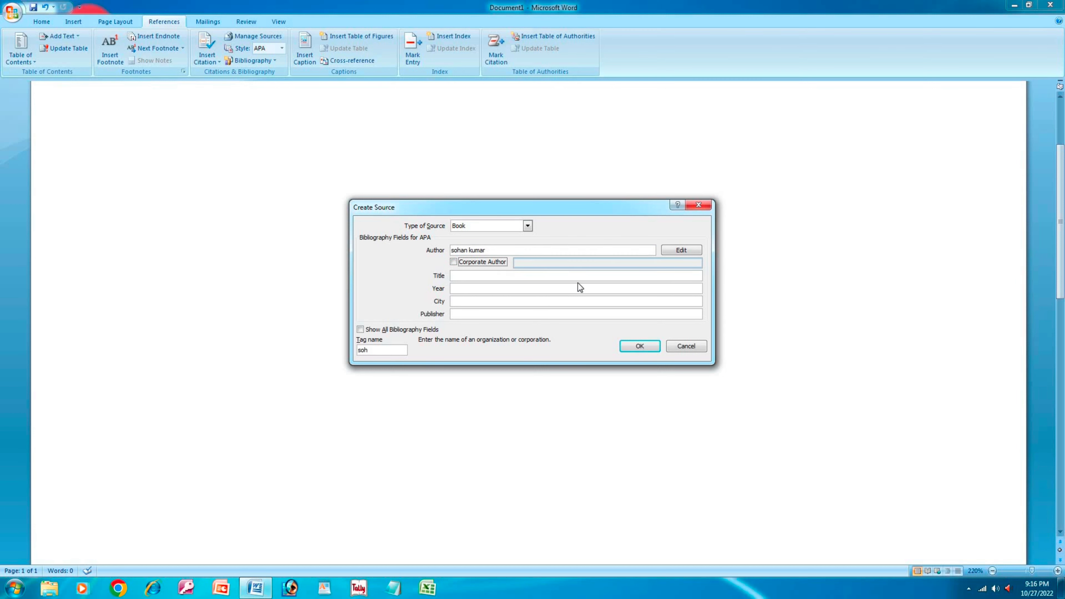
pyautogui.click(681, 250)
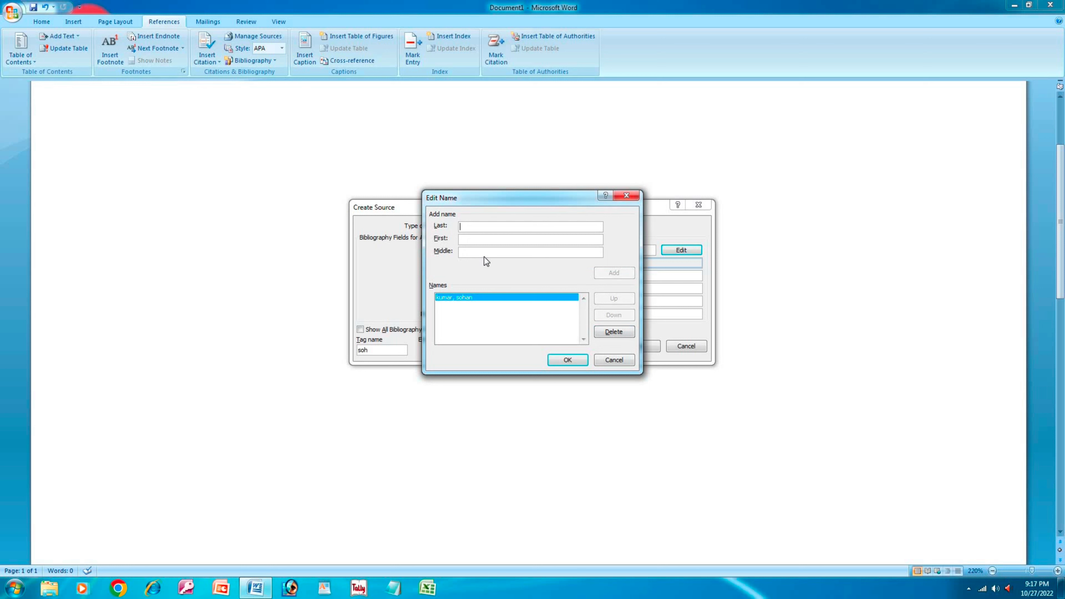
# - Add a second author's last and first name, reorder the two authors, and confirm the list
pyautogui.write('mohan')
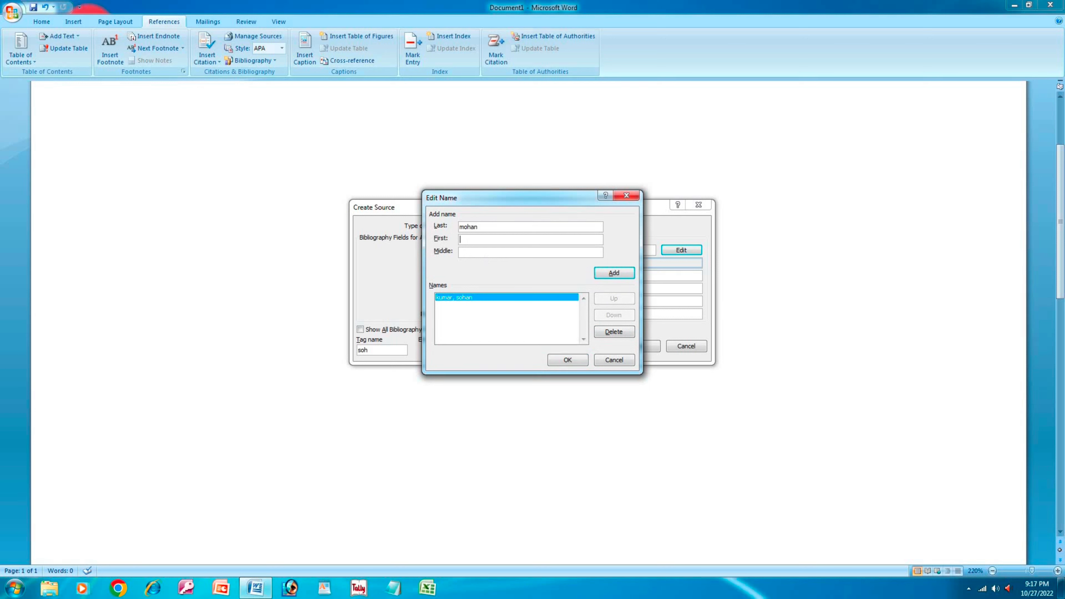
pyautogui.hotkey('ctrl', 'a')
pyautogui.write('prasad')
pyautogui.press('Tab')
pyautogui.click(626, 273)
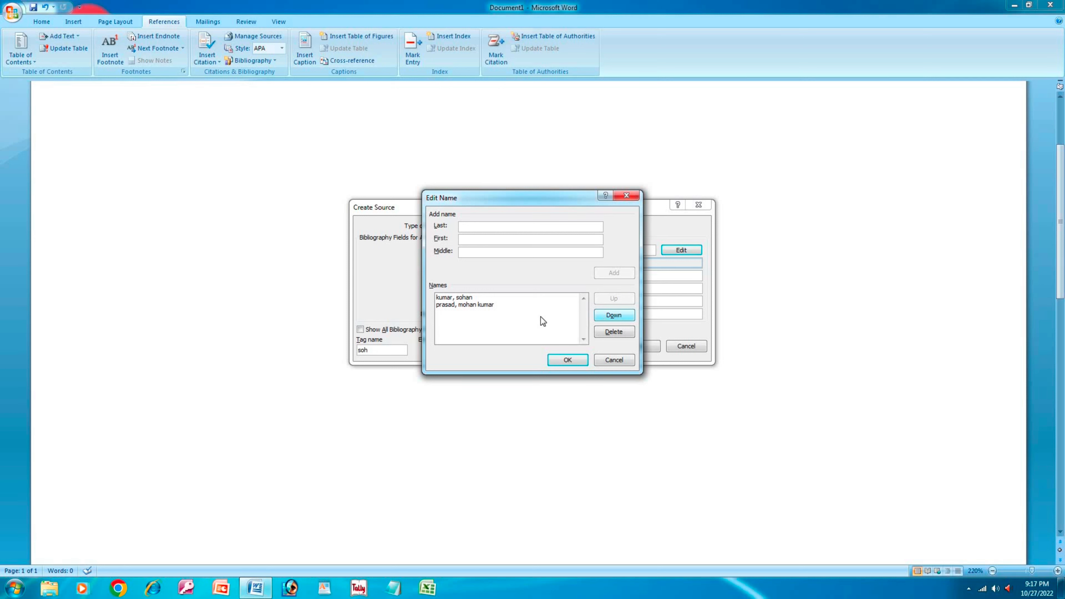
pyautogui.click(616, 317)
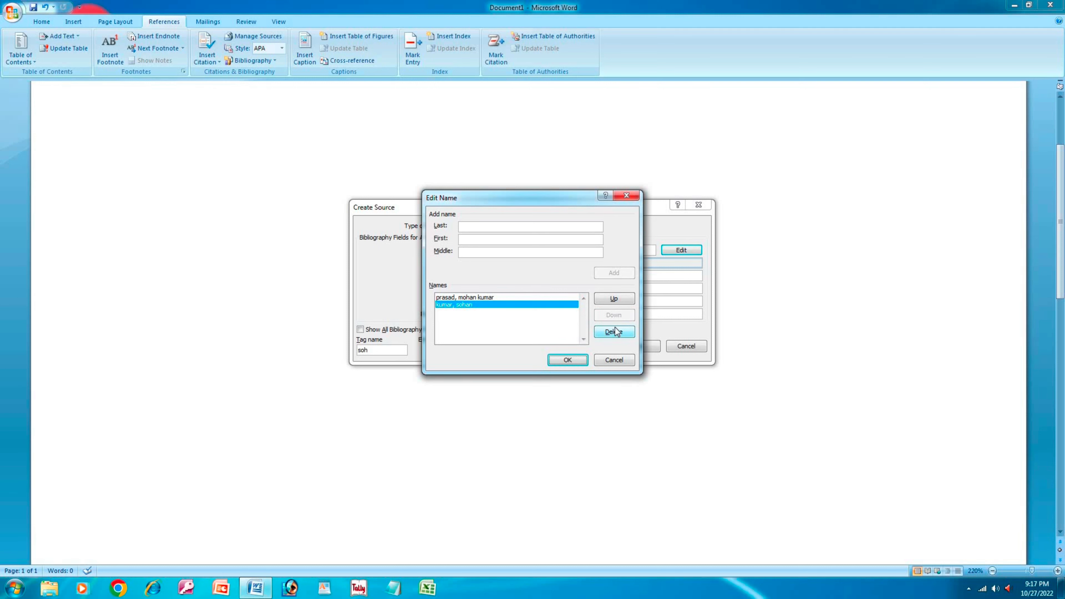
pyautogui.click(613, 300)
pyautogui.click(616, 317)
pyautogui.click(618, 300)
pyautogui.click(491, 305)
pyautogui.click(567, 361)
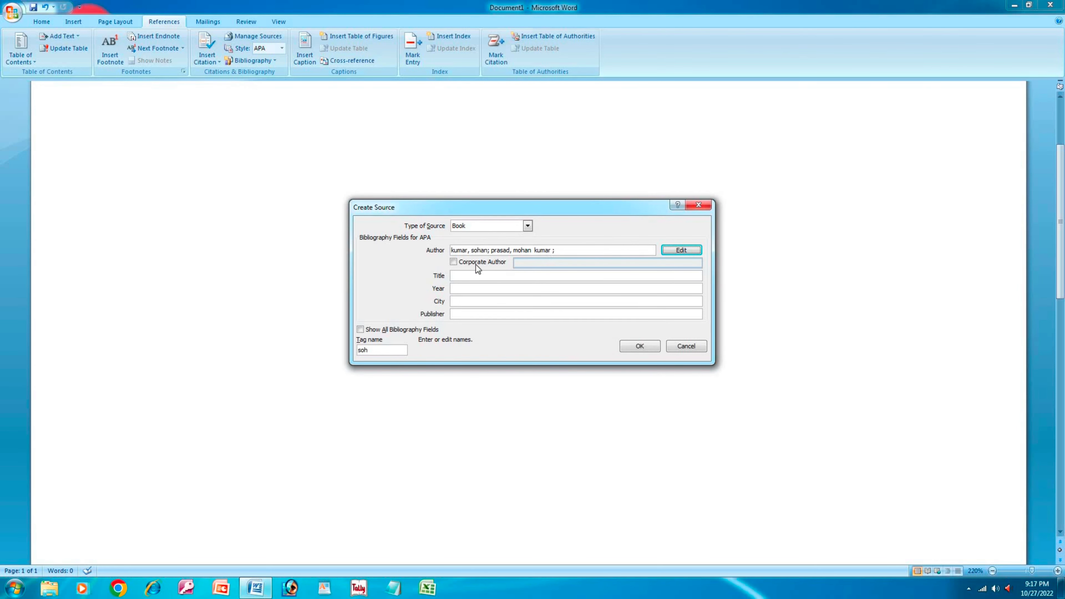
# - Enter the book title, year 2022 and city patna, correcting the mistyped city
pyautogui.click(454, 274)
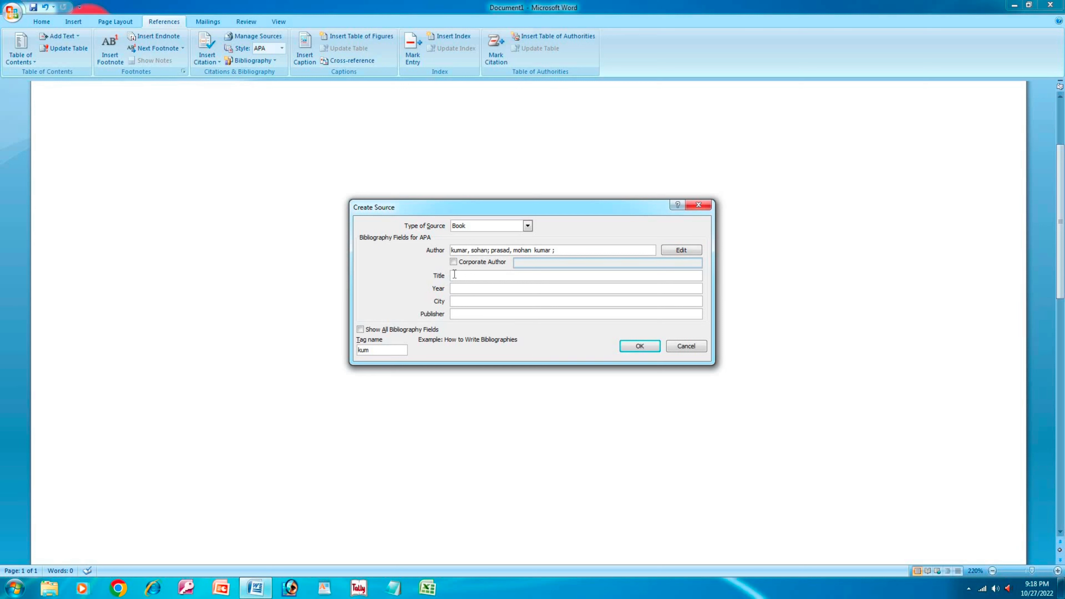
pyautogui.write('gupta')
pyautogui.click(467, 288)
pyautogui.write('2022')
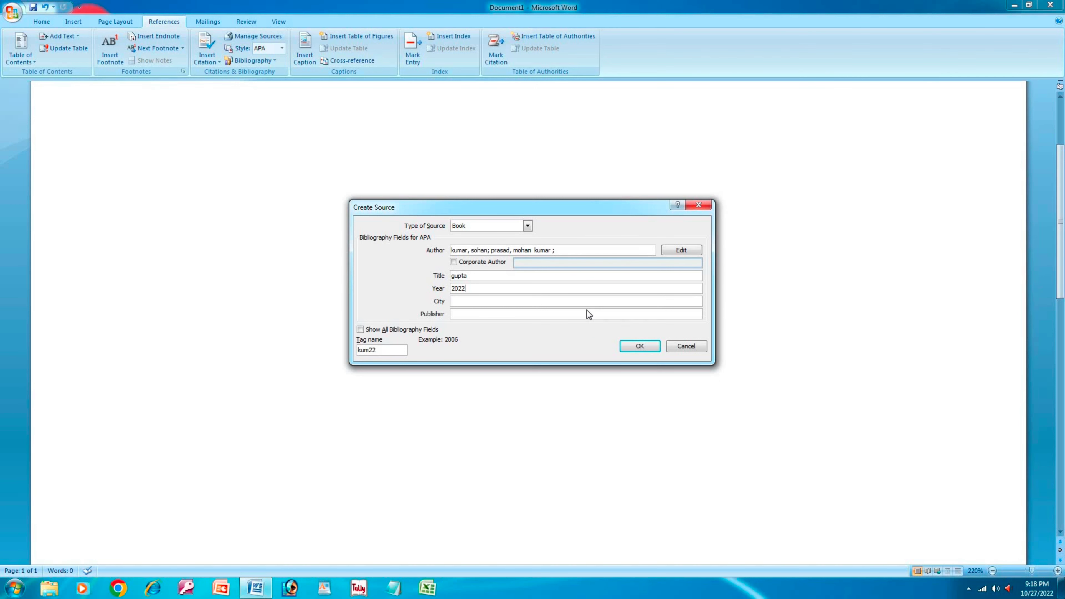
pyautogui.click(575, 302)
pyautogui.write('motihari')
pyautogui.press('BackSpace')
pyautogui.press('BackSpace')
pyautogui.press('BackSpace')
pyautogui.press('BackSpace')
pyautogui.press('BackSpace')
pyautogui.press('BackSpace')
pyautogui.press('BackSpace')
pyautogui.write('patna')
# - Add publisher 'sk computer centre', show all bibliography fields, and save the source as a citation
pyautogui.click(479, 315)
pyautogui.write('sk computer ')
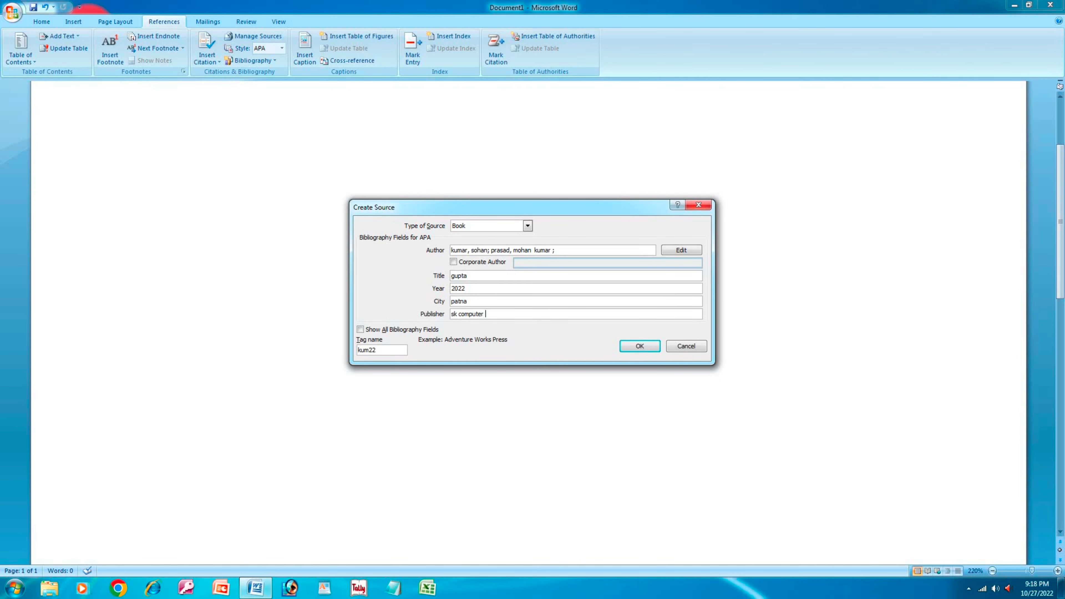
pyautogui.write('centre')
pyautogui.click(366, 329)
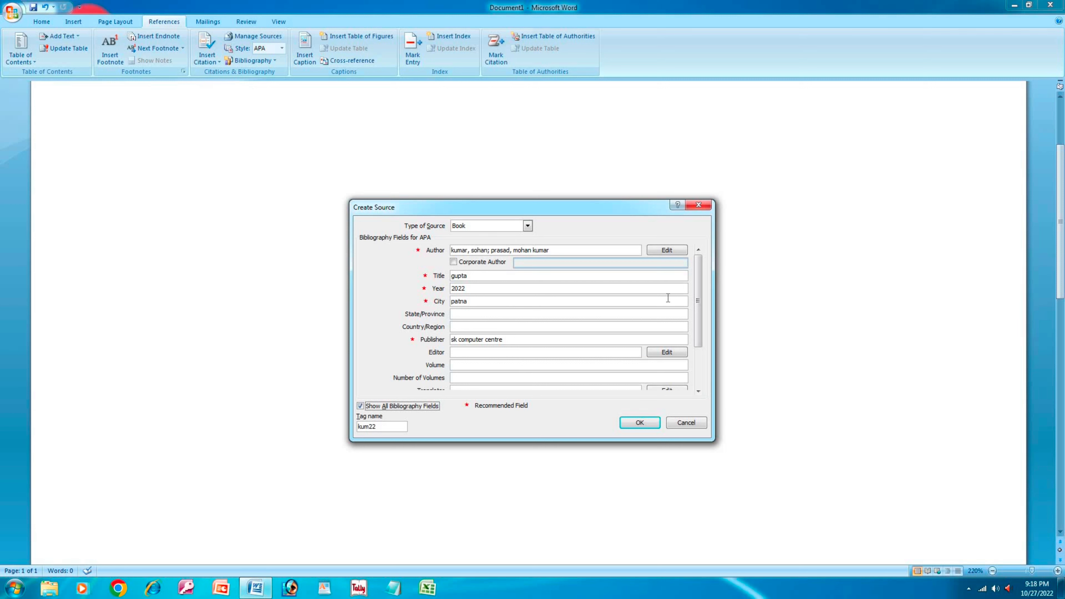
pyautogui.moveTo(703, 309); pyautogui.dragTo(700, 349)
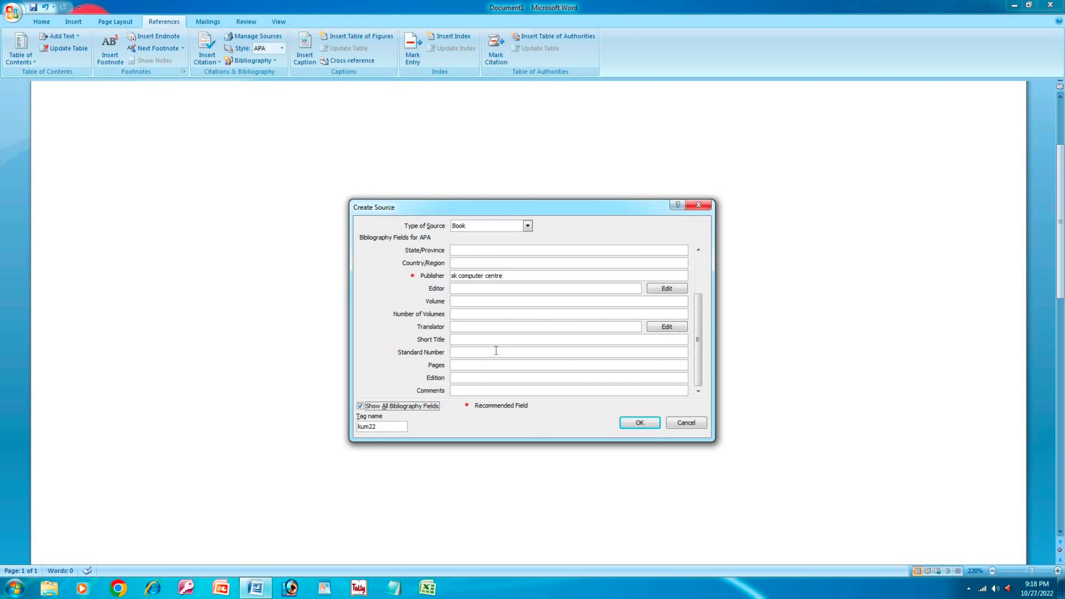
pyautogui.click(638, 422)
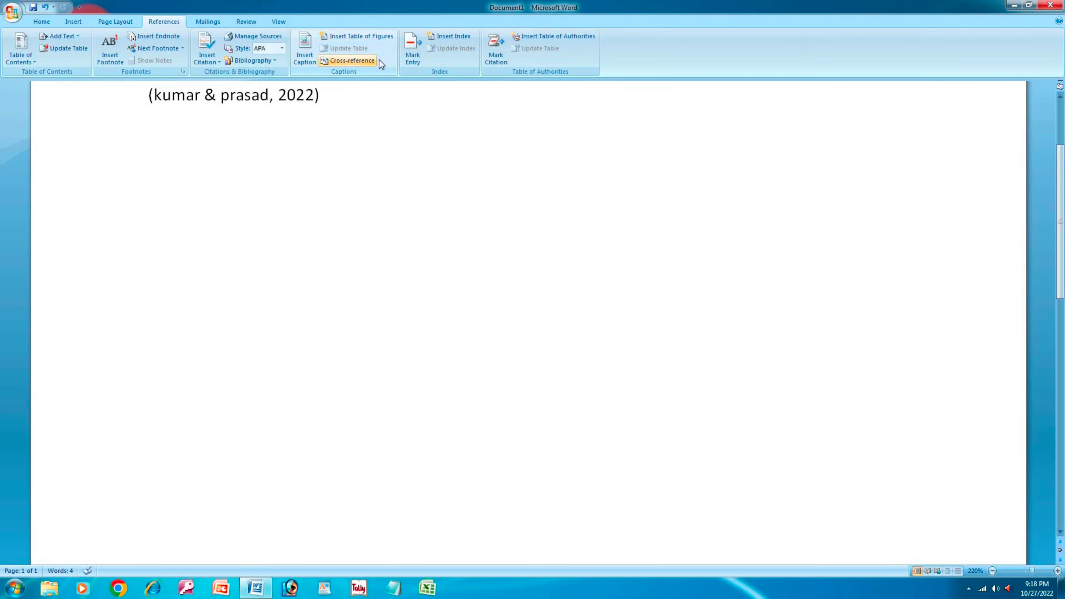
# - Cite the two-author 2022 book again, then insert a new Placeholder1 citation
pyautogui.click(216, 62)
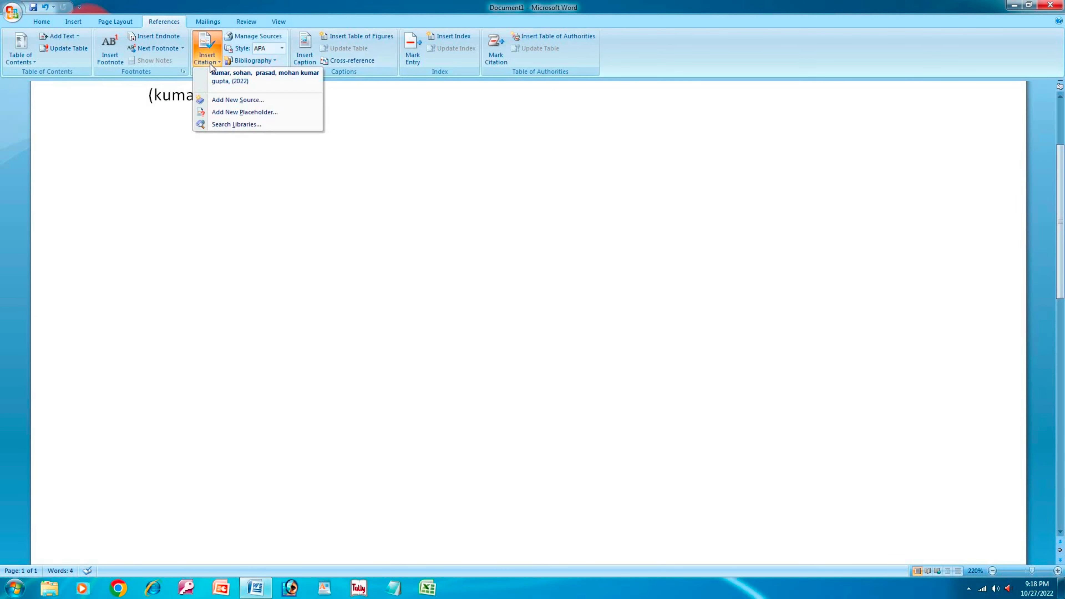
pyautogui.click(229, 77)
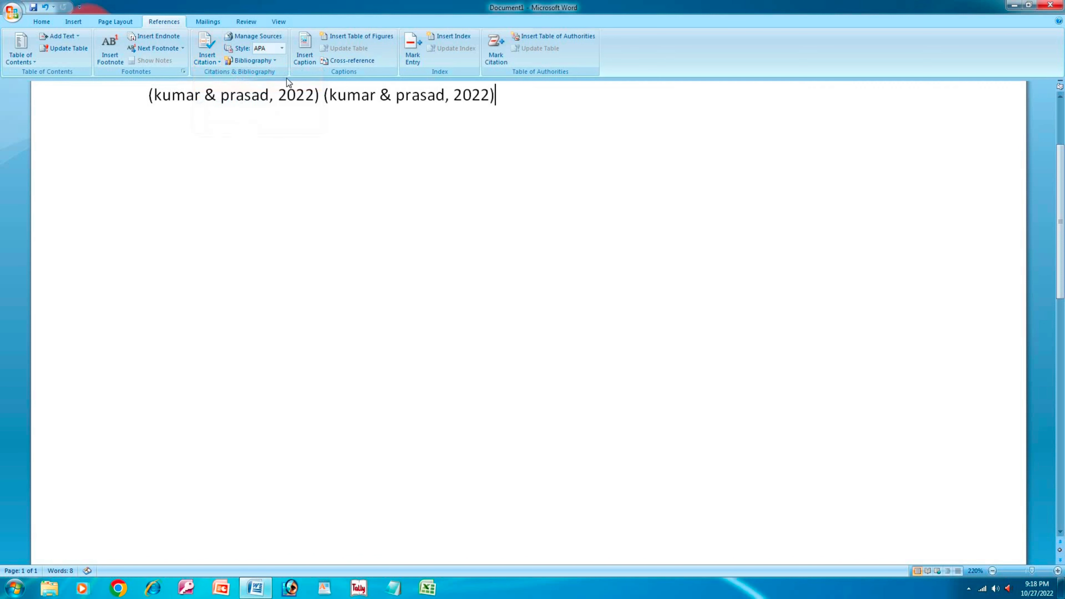
pyautogui.click(215, 65)
pyautogui.click(213, 63)
pyautogui.click(213, 63)
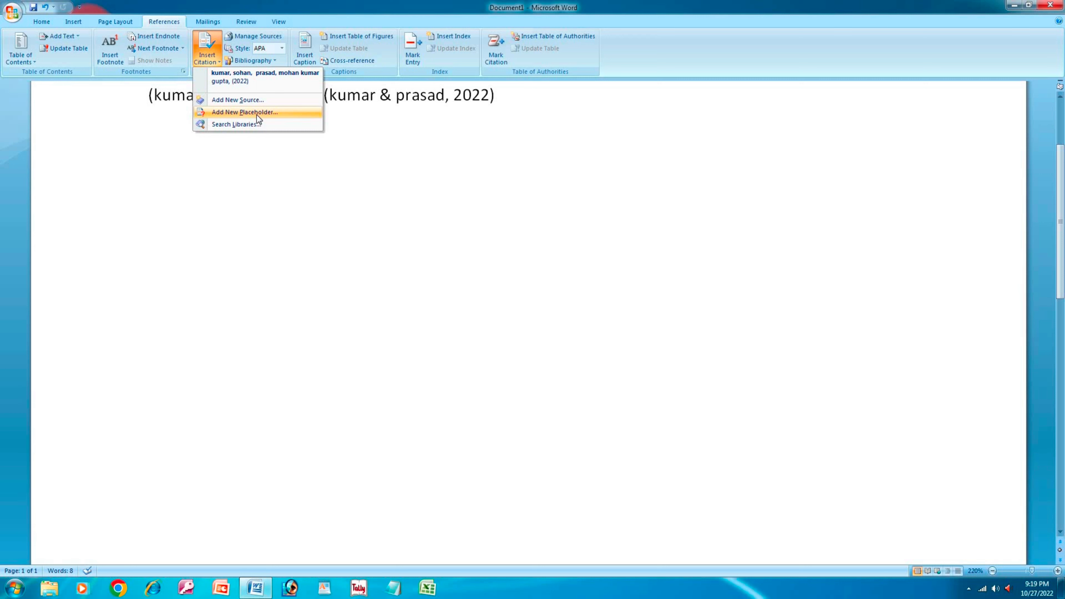
pyautogui.click(244, 112)
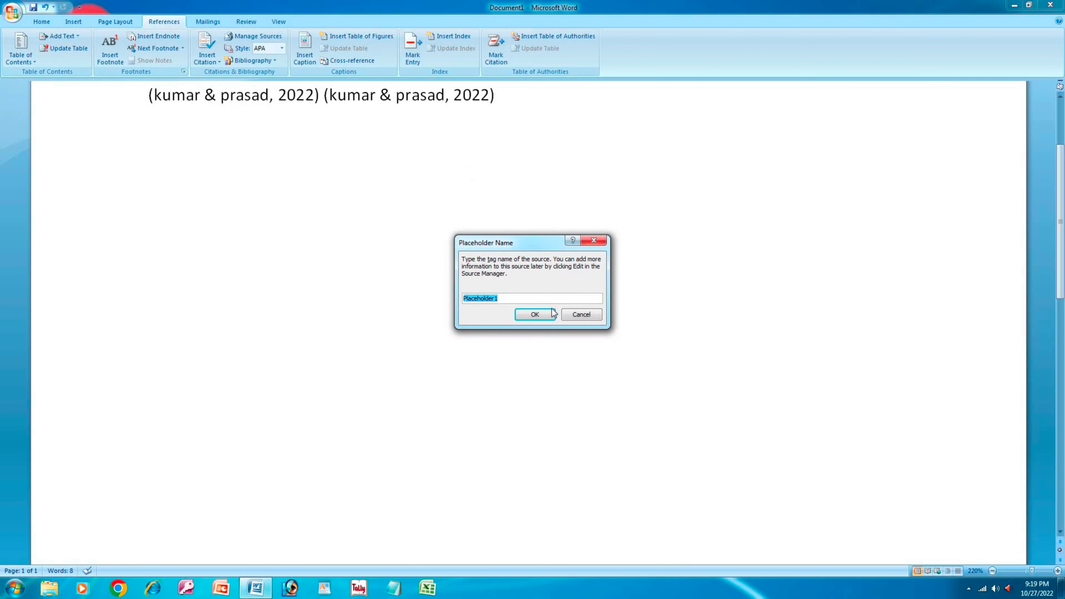
pyautogui.click(535, 315)
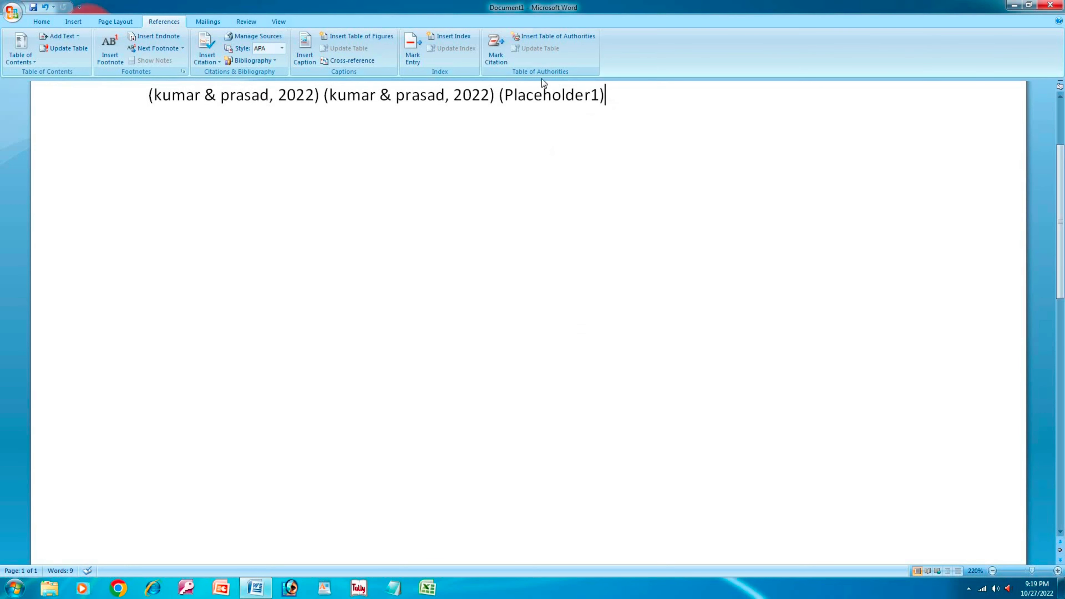
pyautogui.click(206, 53)
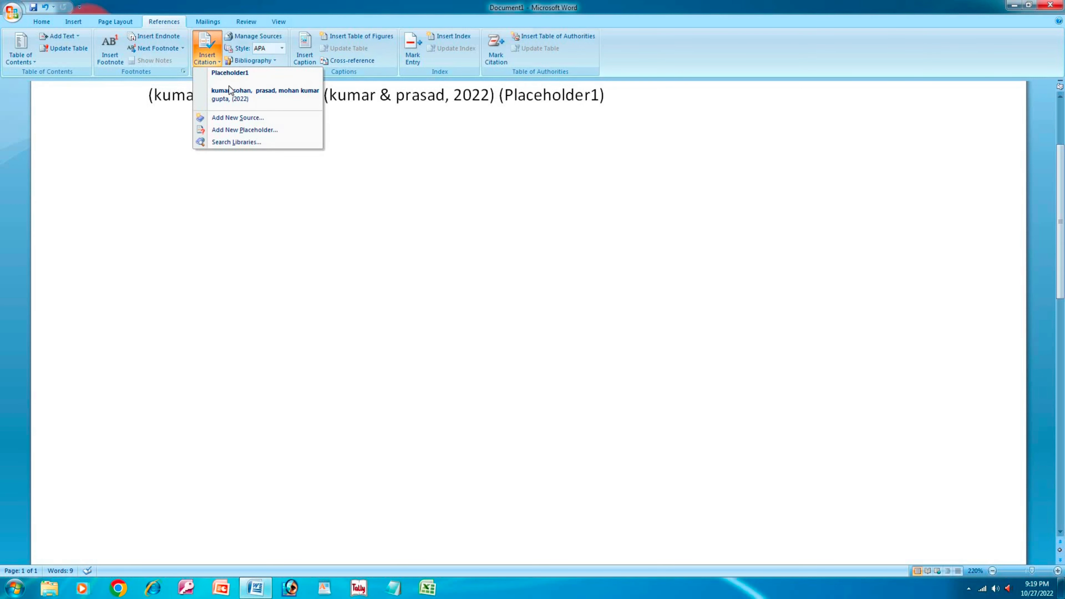
# - Run a Research pane thesaurus lookup for 'book', close the pane, and show the citation list
pyautogui.click(246, 143)
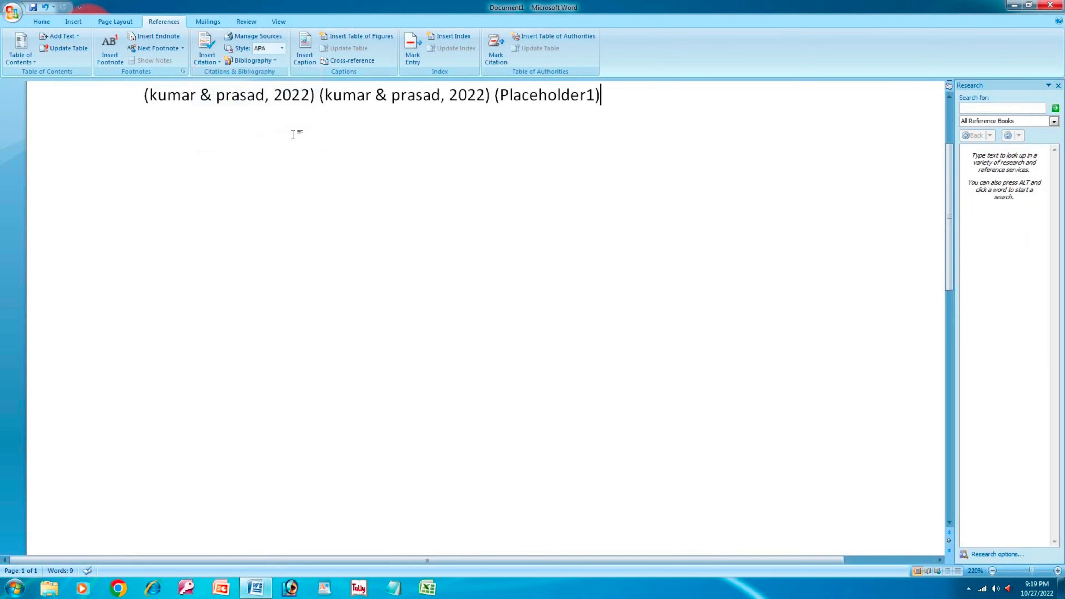
pyautogui.click(1007, 108)
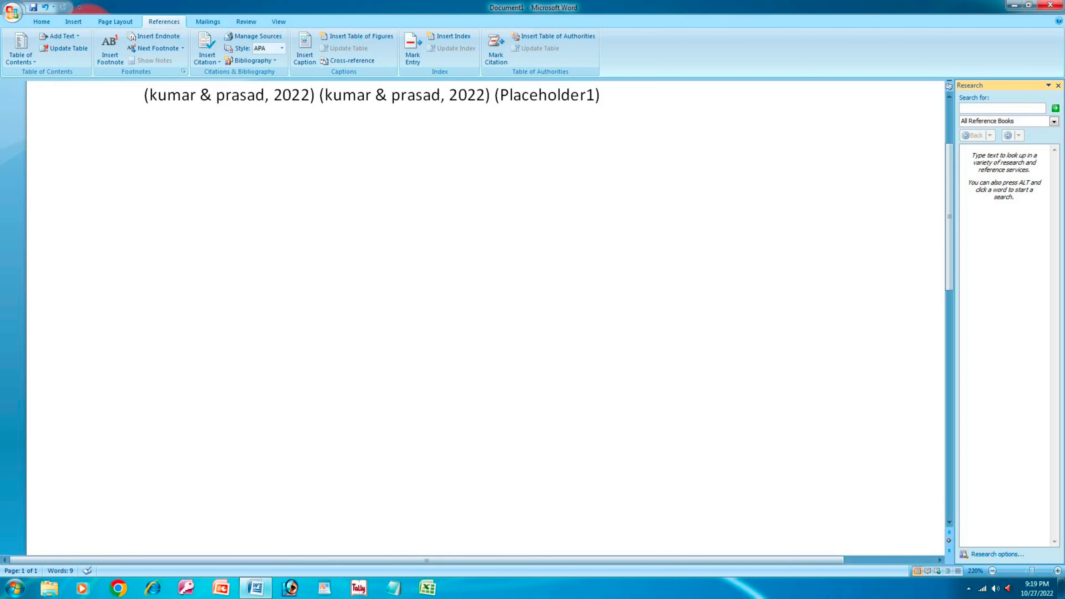
pyautogui.write('book')
pyautogui.press('Return')
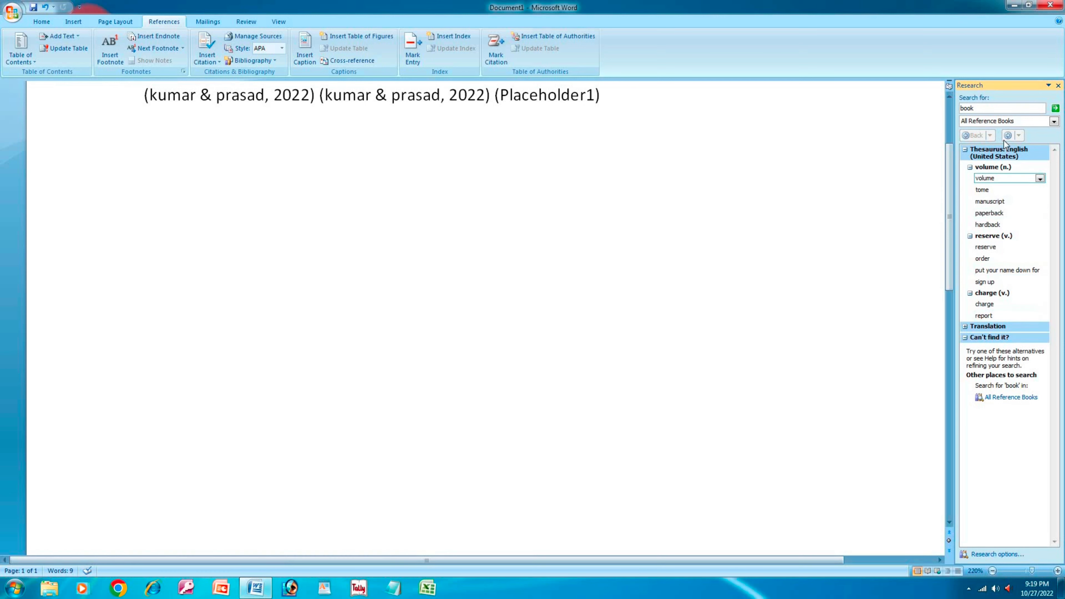
pyautogui.click(1058, 86)
pyautogui.click(204, 62)
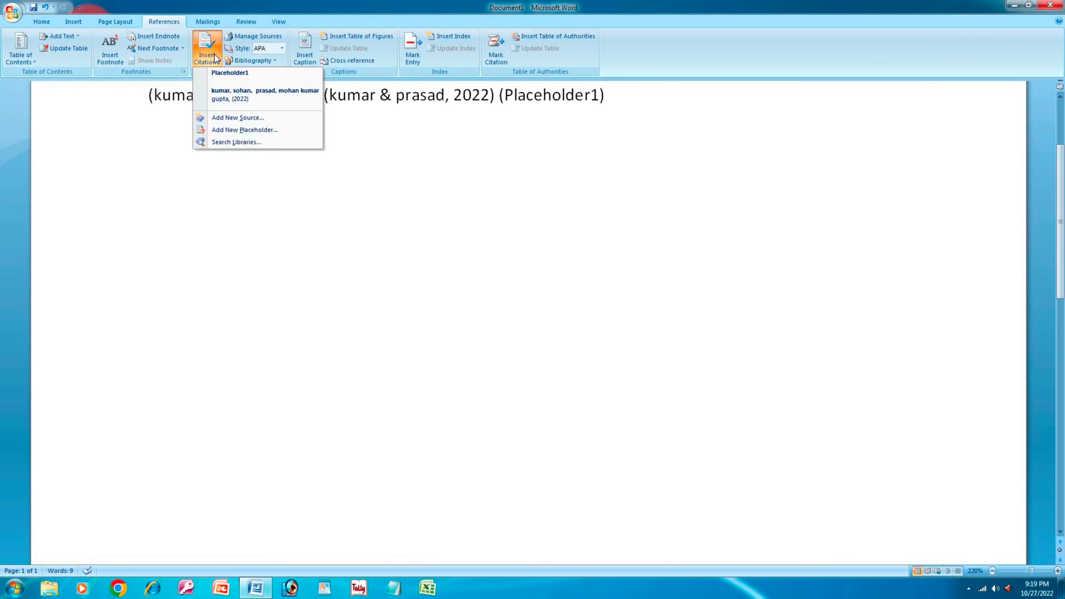
# - In Source Manager, browse to and load the saved Sources list
pyautogui.click(215, 54)
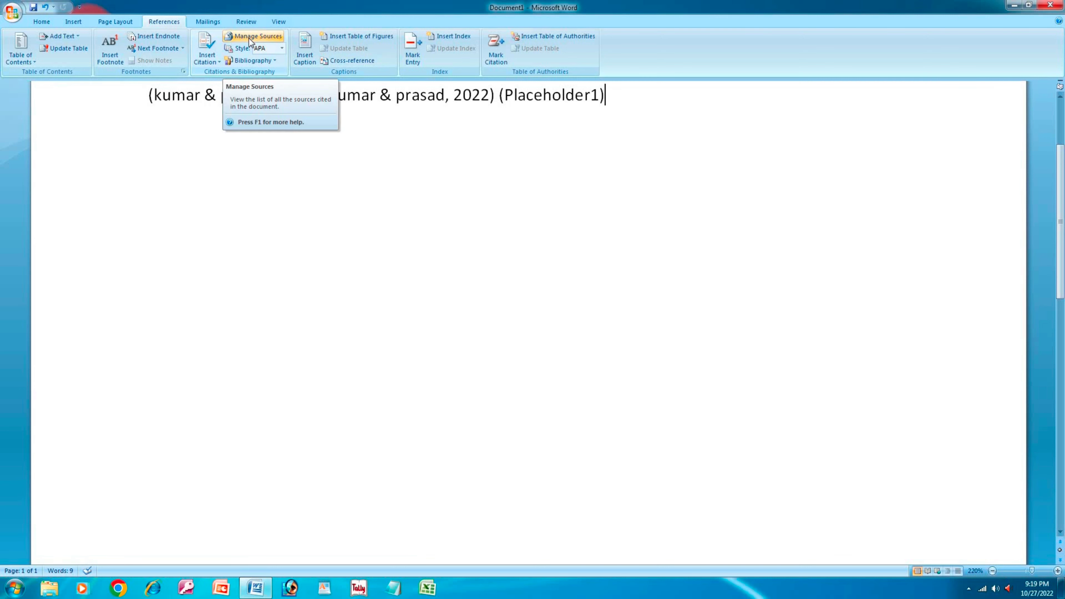
pyautogui.click(249, 39)
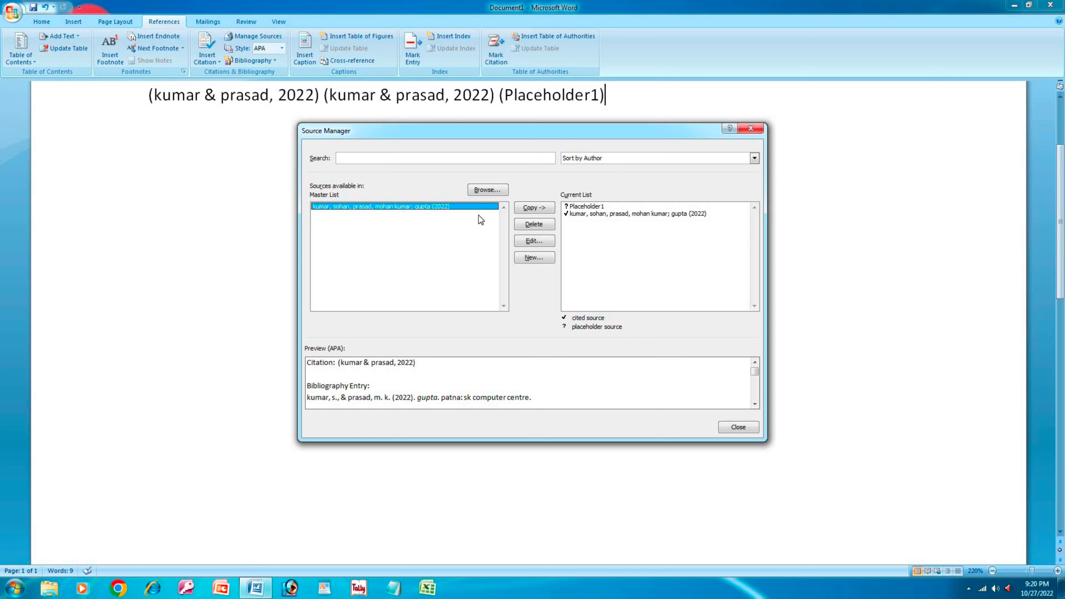
pyautogui.click(577, 209)
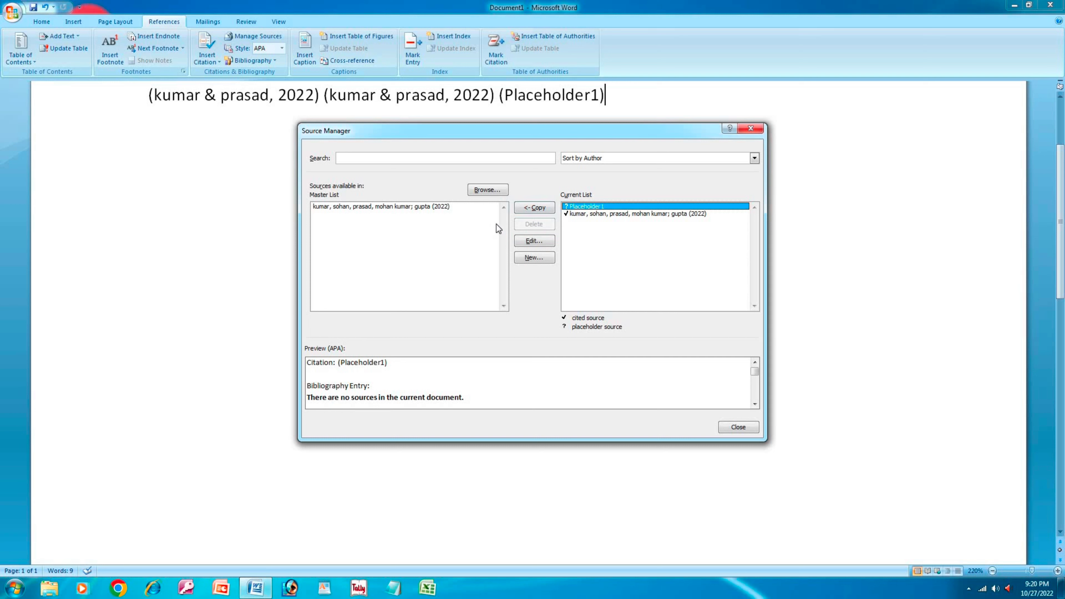
pyautogui.click(487, 190)
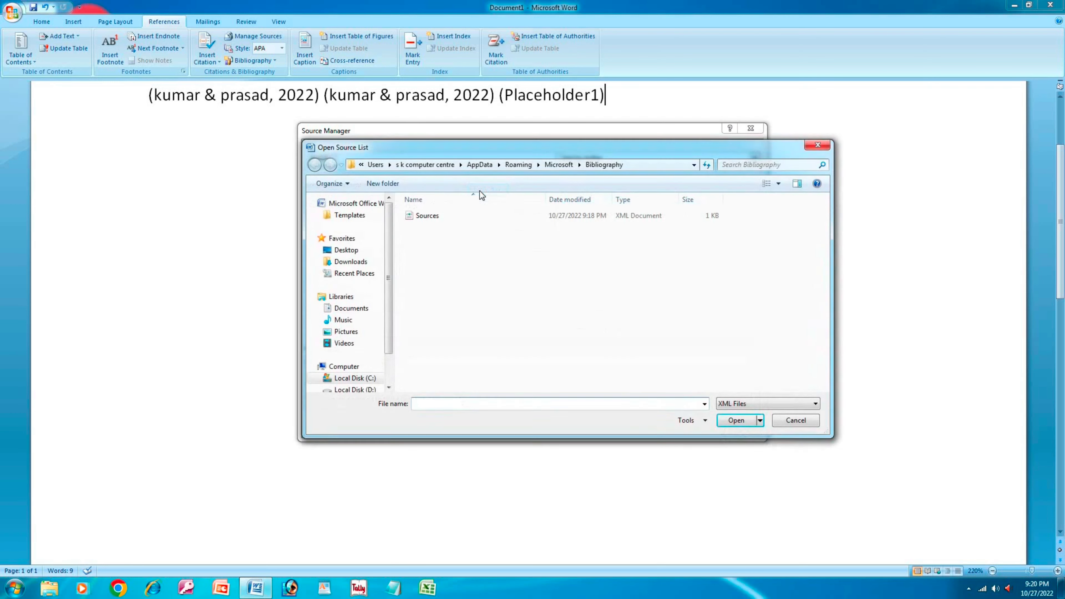
pyautogui.doubleClick(442, 211)
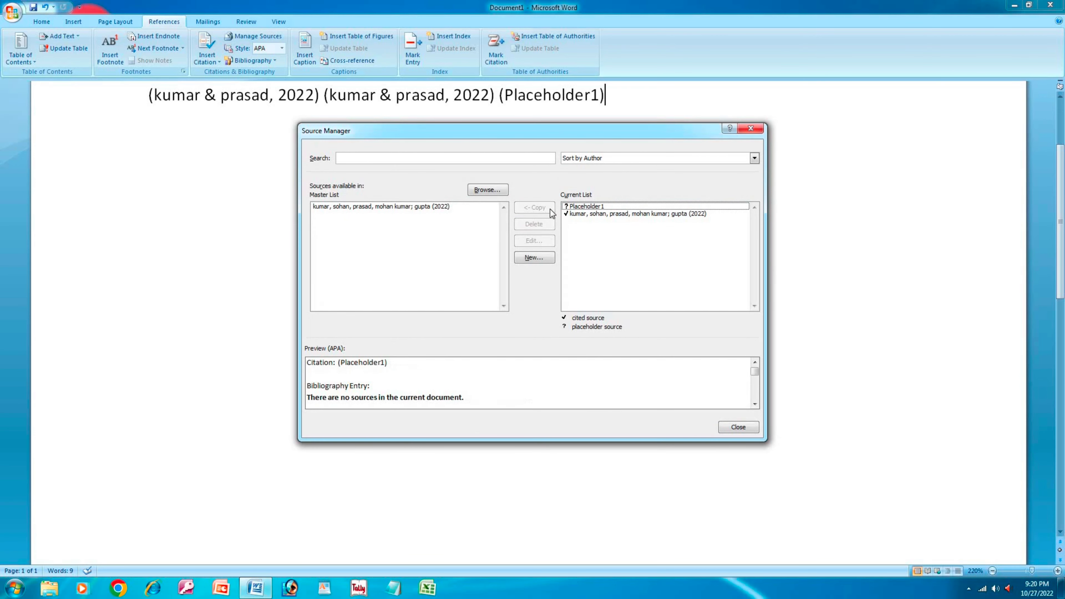
# - Select the two-author book source in the Master List and open it for editing
pyautogui.click(584, 212)
pyautogui.click(584, 210)
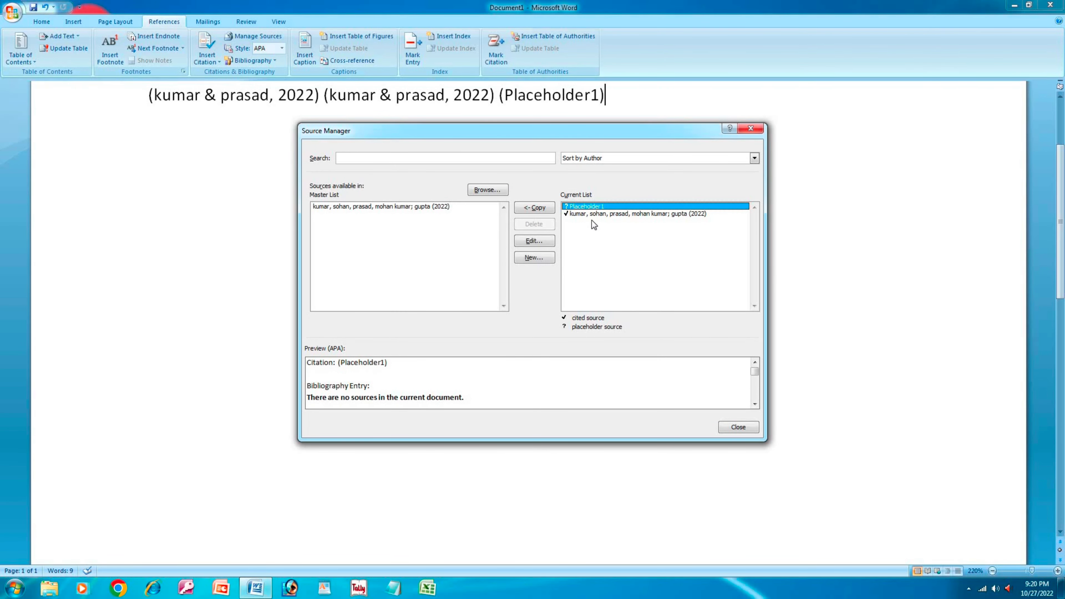
pyautogui.click(590, 215)
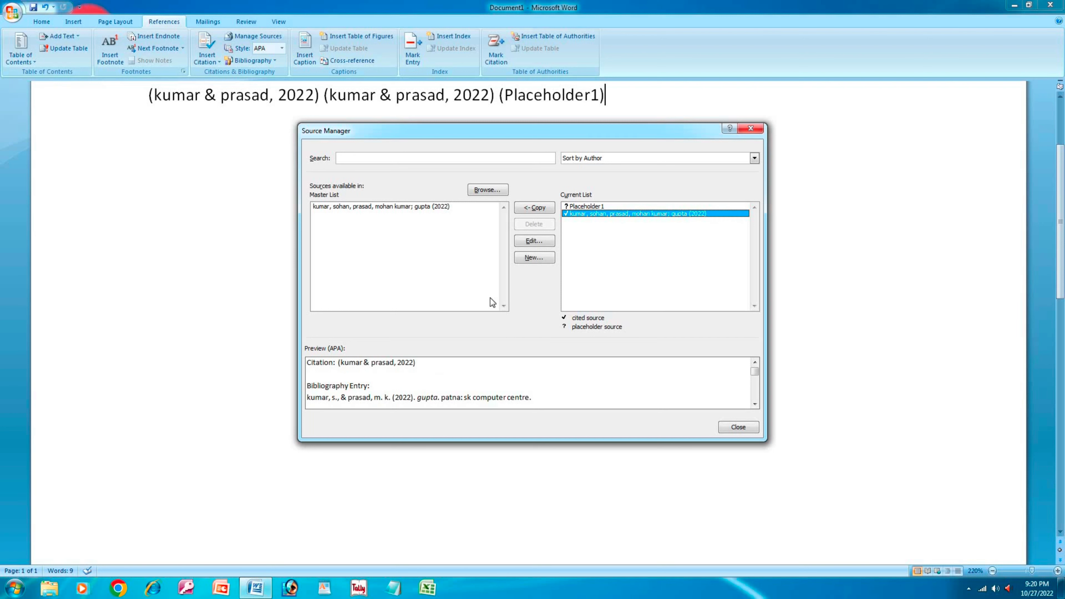
pyautogui.click(395, 208)
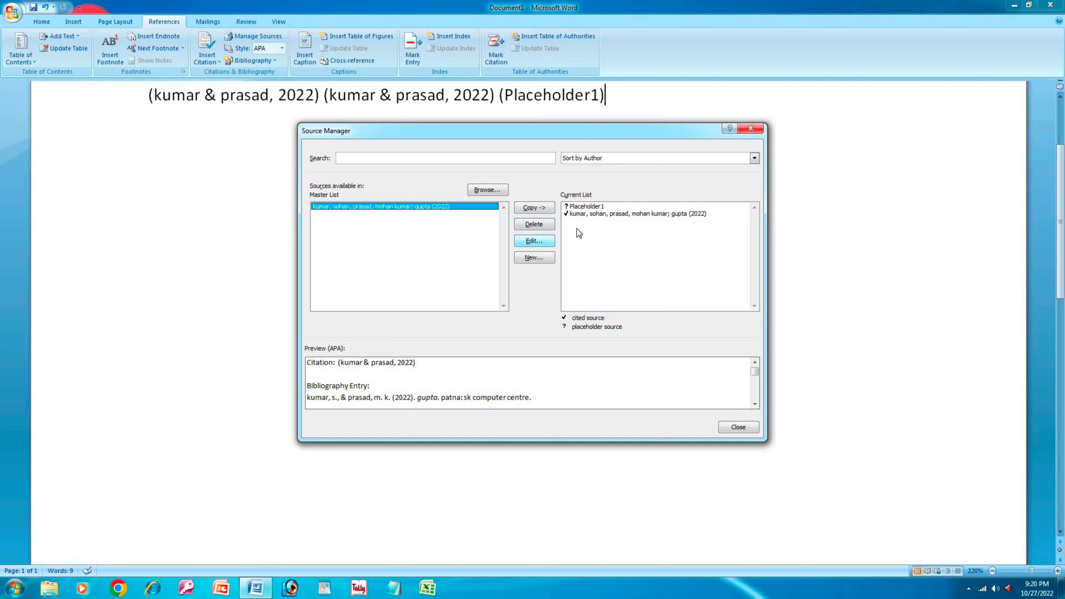
pyautogui.click(595, 206)
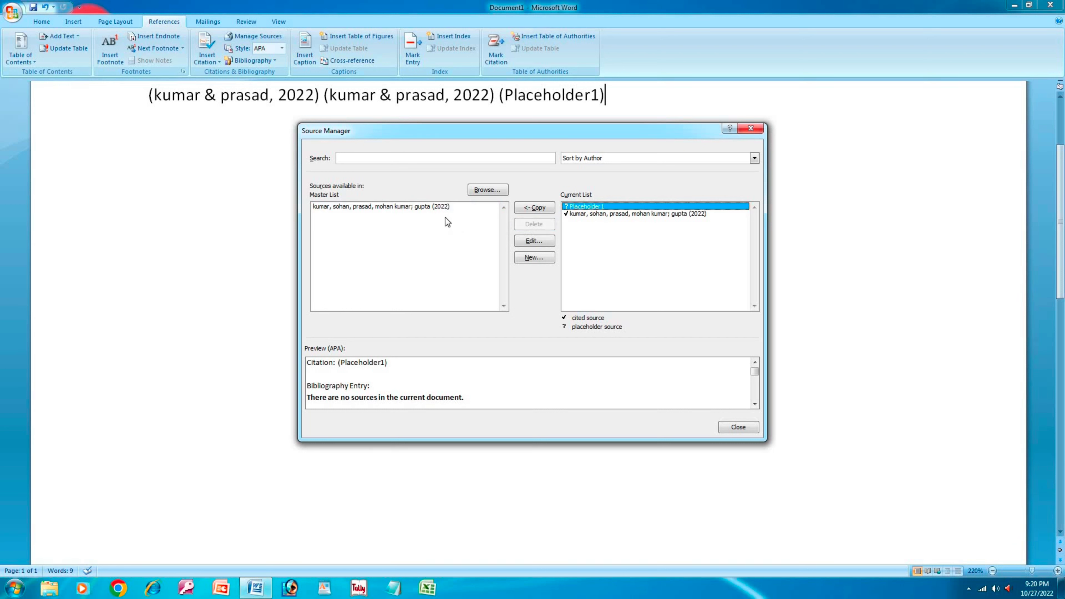
pyautogui.click(399, 206)
pyautogui.click(529, 242)
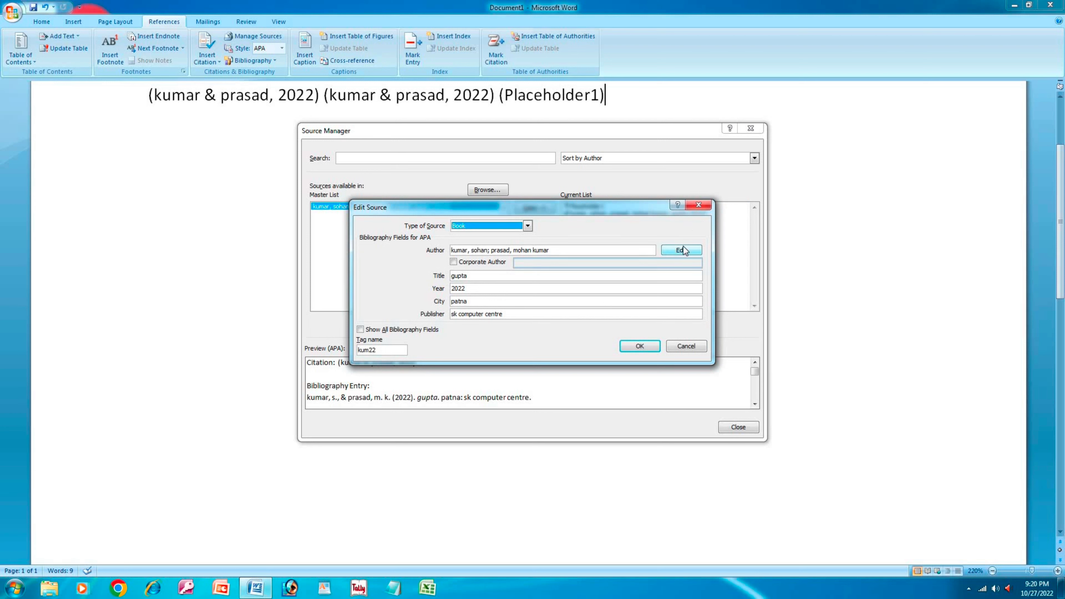
# - Change the book's year from 2022 to 2021 and update both source lists
pyautogui.click(522, 288)
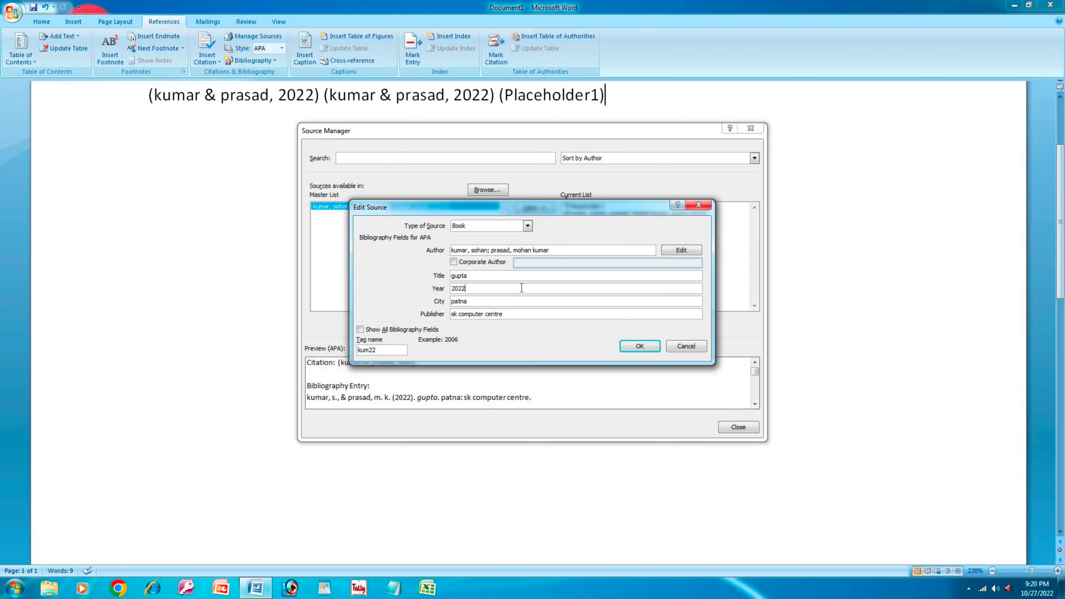
pyautogui.press('BackSpace')
pyautogui.click(634, 346)
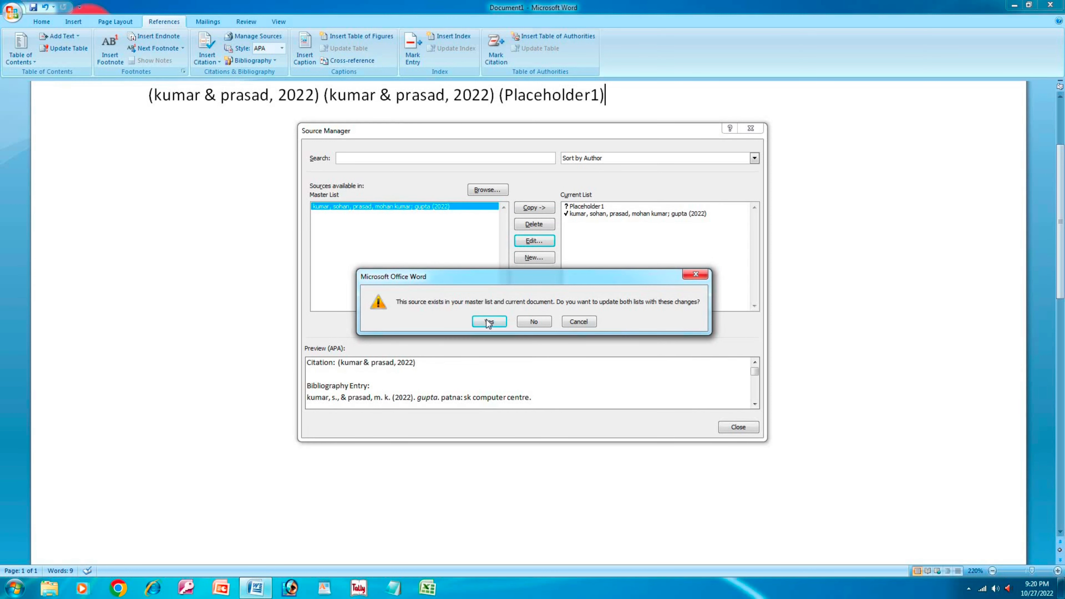
pyautogui.click(488, 322)
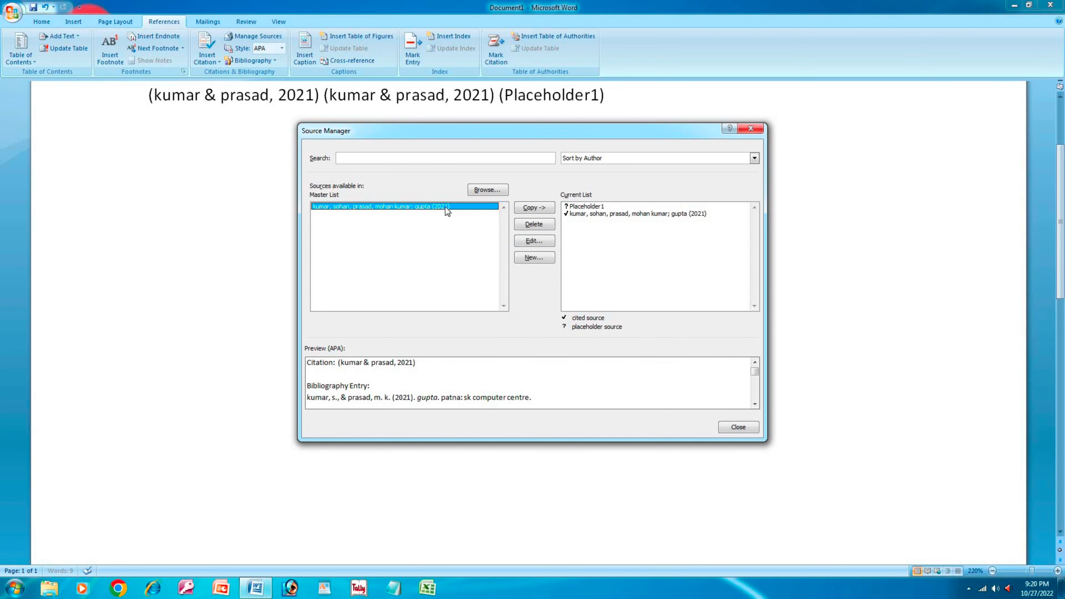
# - Cancel an unneeded new source and close the Source Manager
pyautogui.click(543, 260)
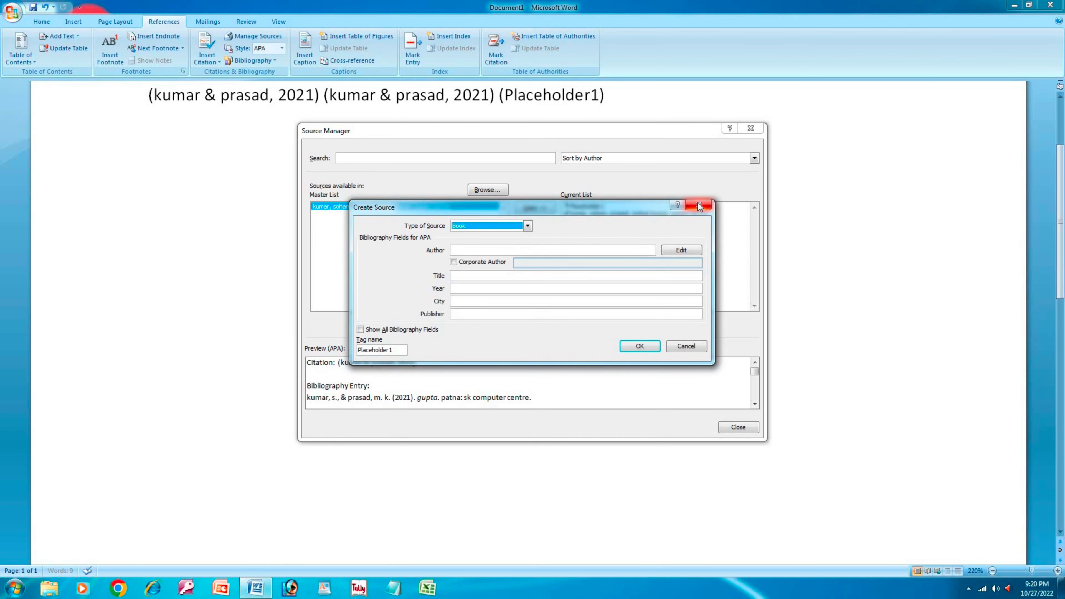
pyautogui.click(696, 205)
pyautogui.click(453, 207)
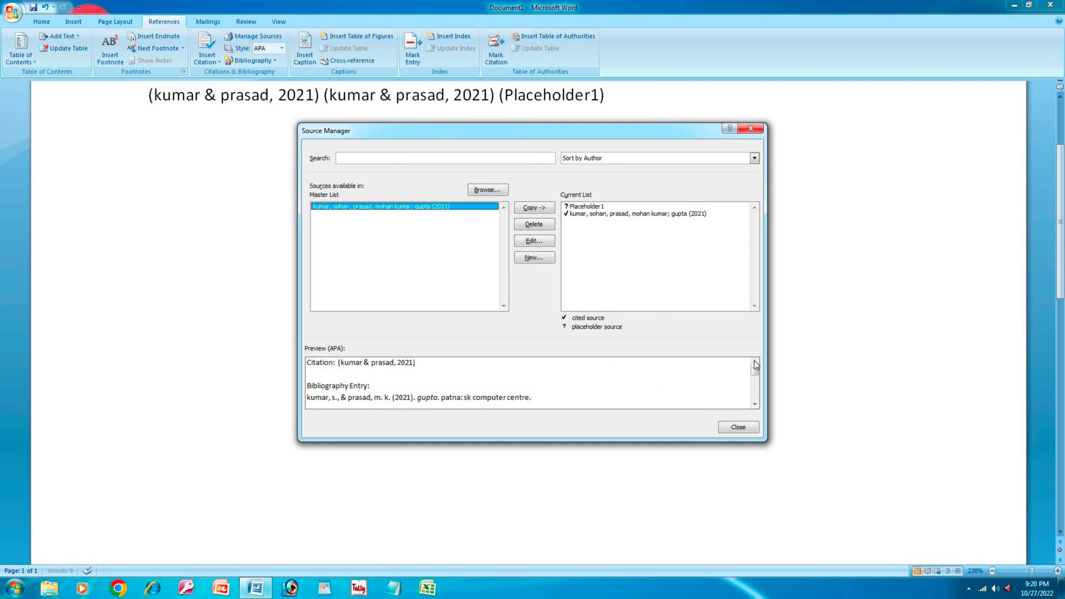
pyautogui.click(758, 137)
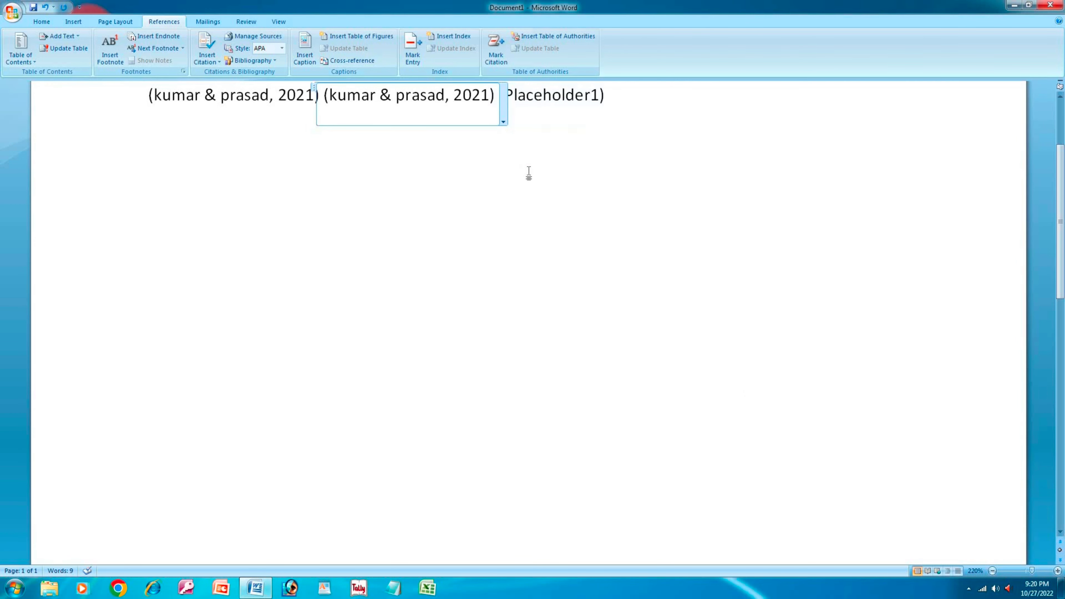
# - Select the citation line and try GOST - Title Sort and ISO 690 before settling on Turabian style
pyautogui.click(593, 112)
pyautogui.click(618, 111)
pyautogui.click(625, 108)
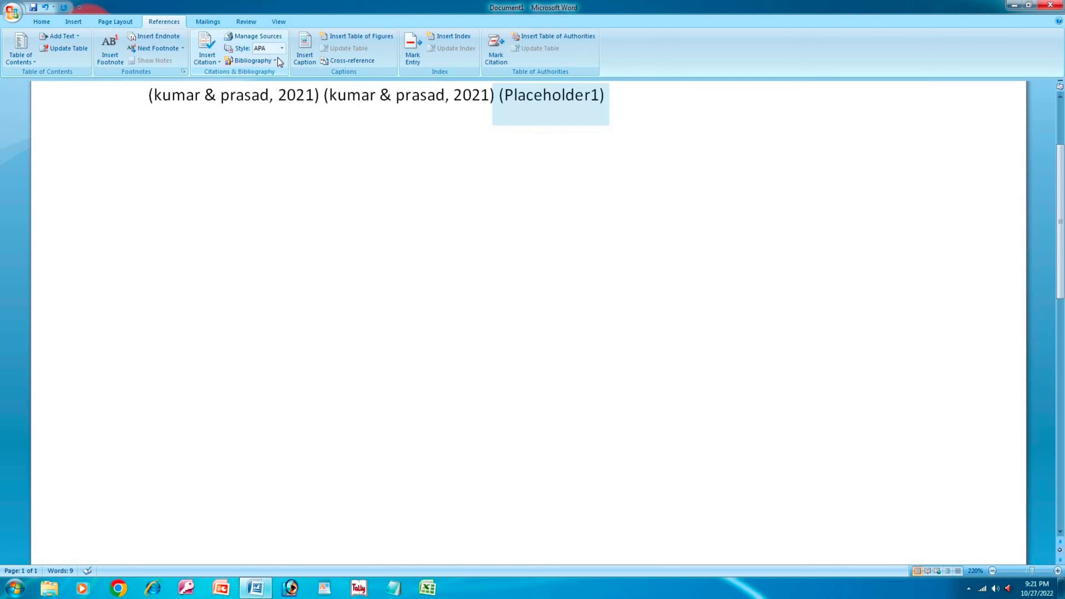
pyautogui.click(107, 100)
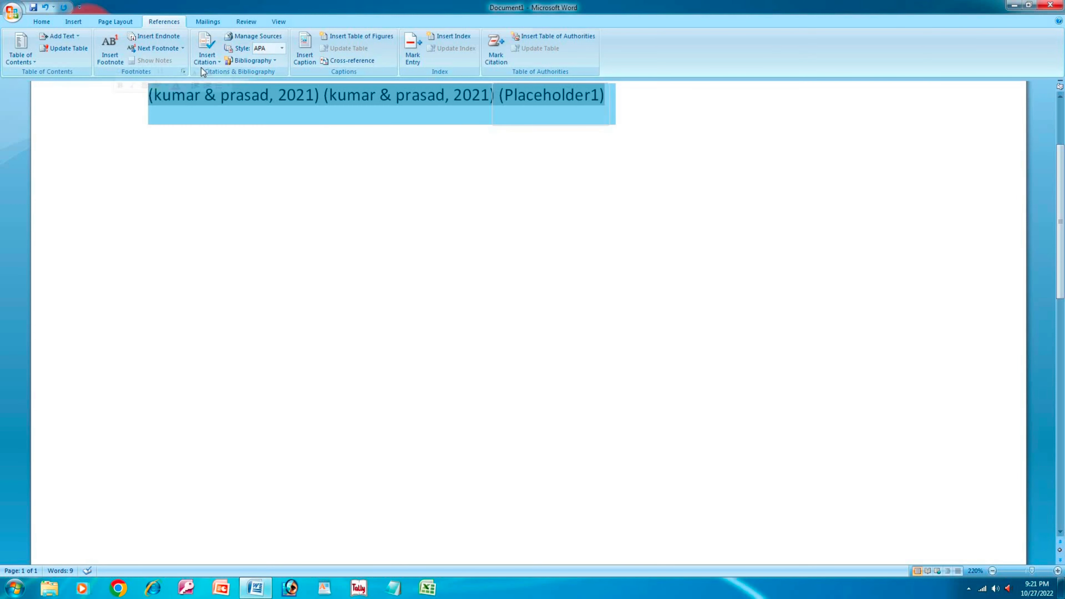
pyautogui.click(282, 49)
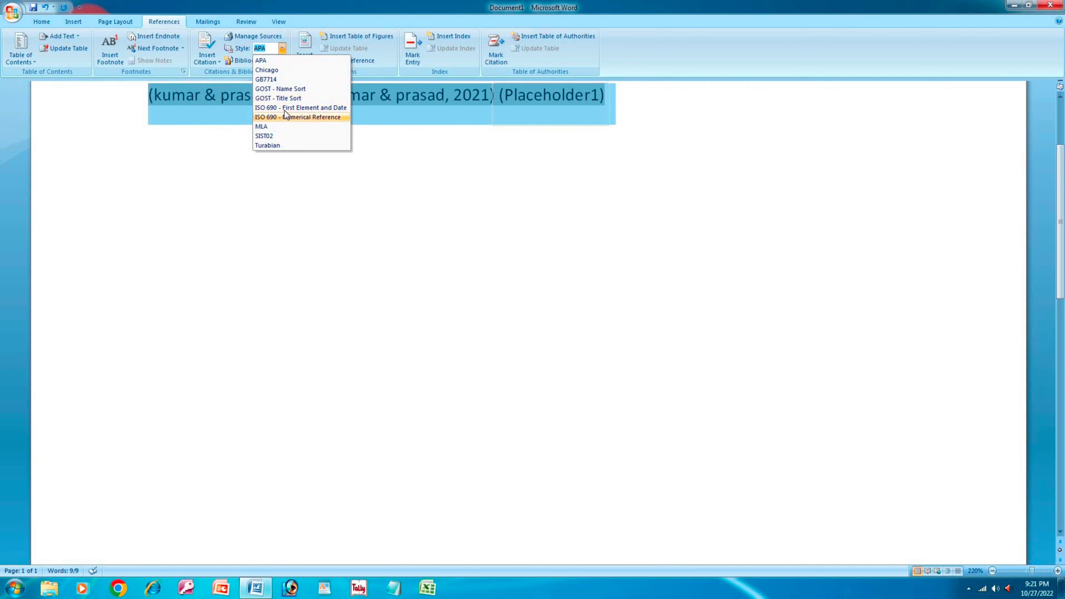
pyautogui.click(291, 100)
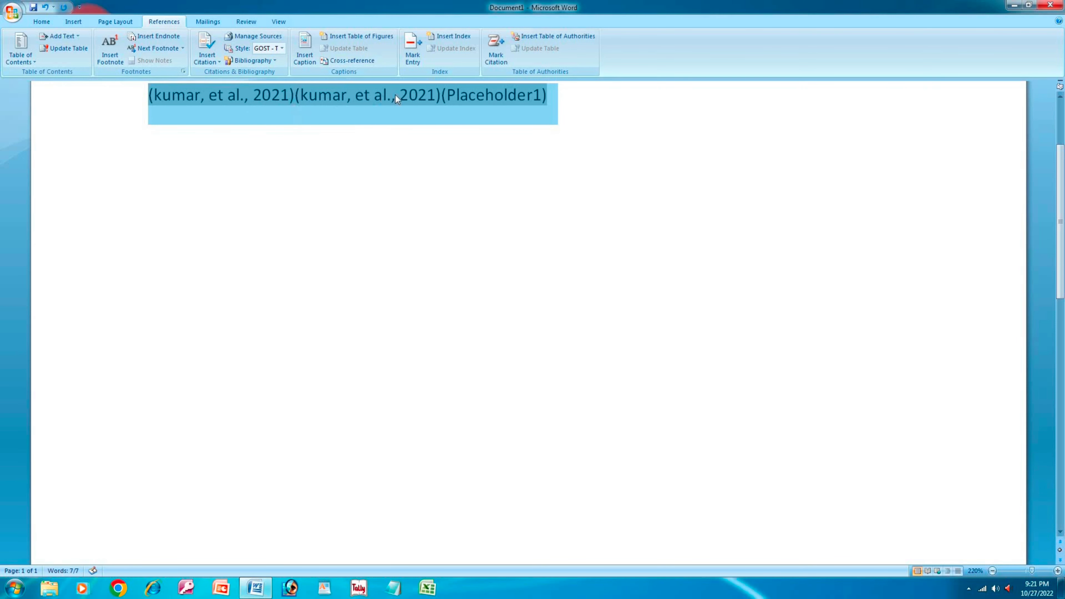
pyautogui.click(281, 50)
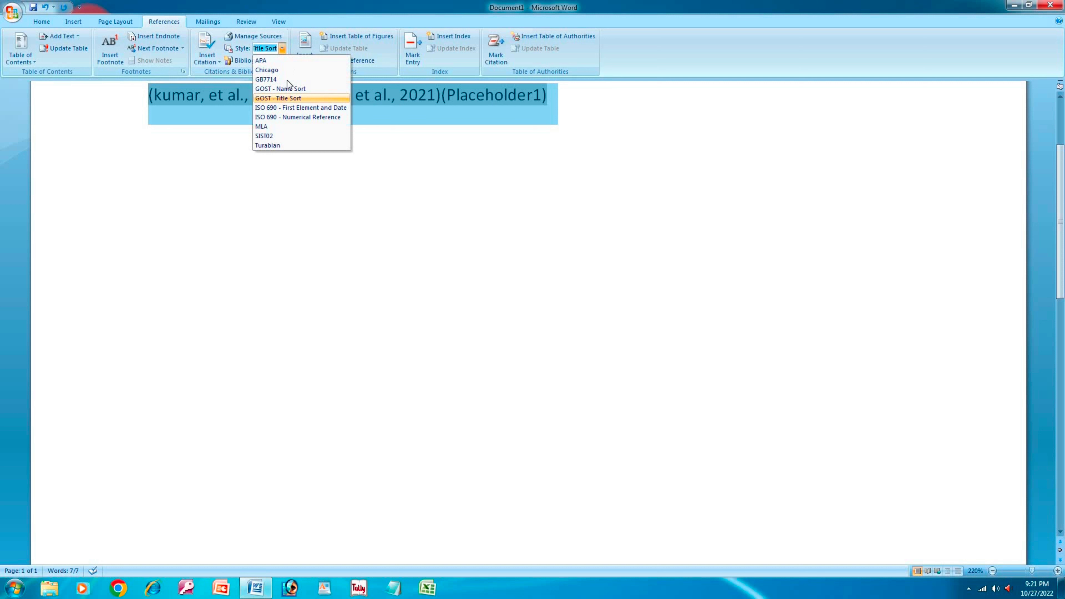
pyautogui.click(283, 109)
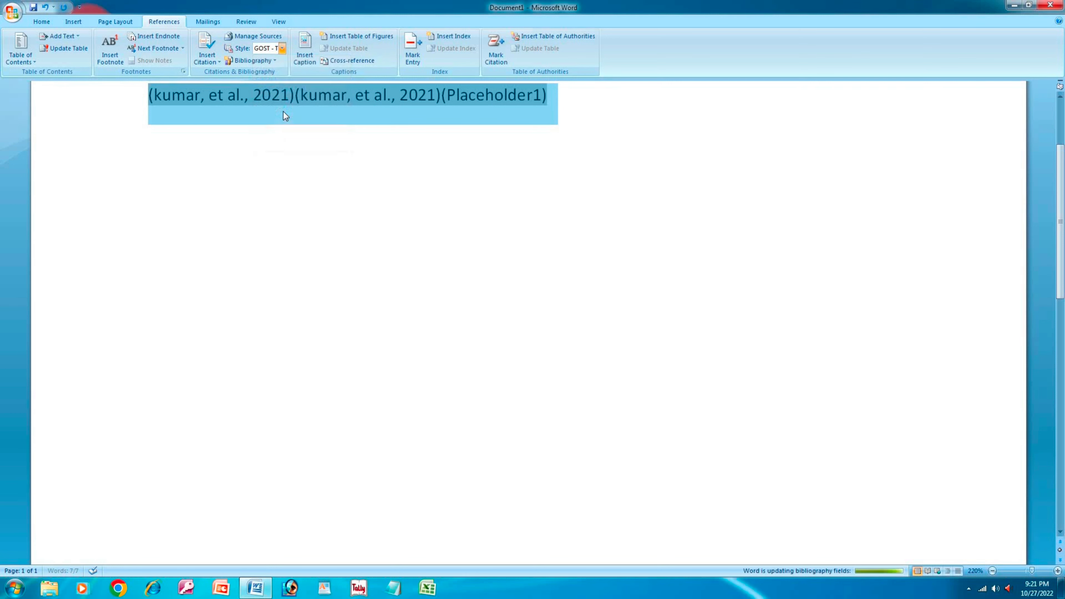
pyautogui.click(281, 49)
pyautogui.click(265, 146)
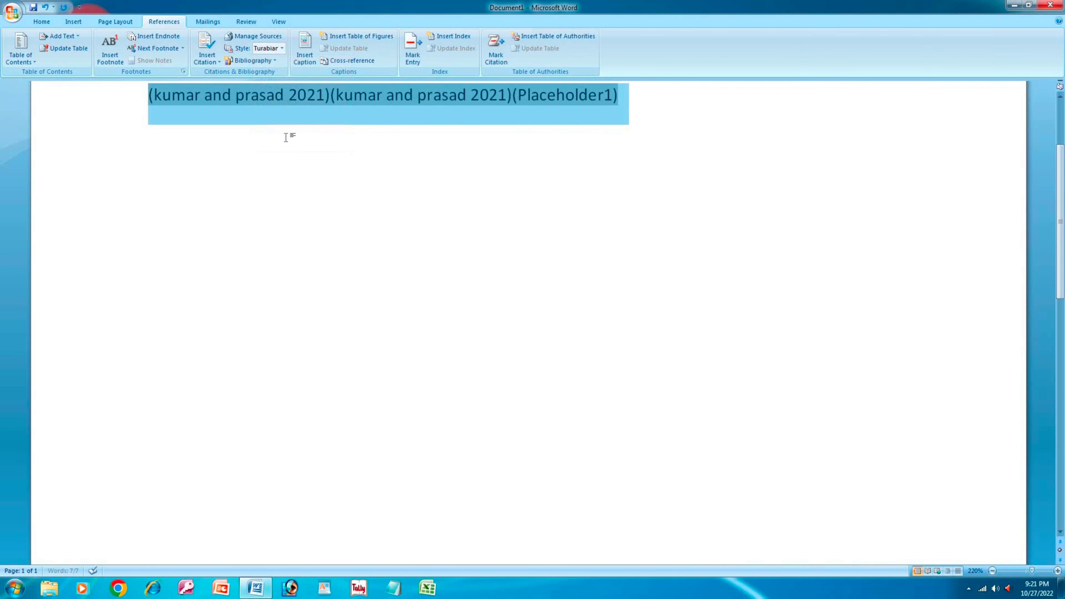
# - Insert the built-in Bibliography below the citations, undoing the first attempt and inserting it again
pyautogui.click(274, 61)
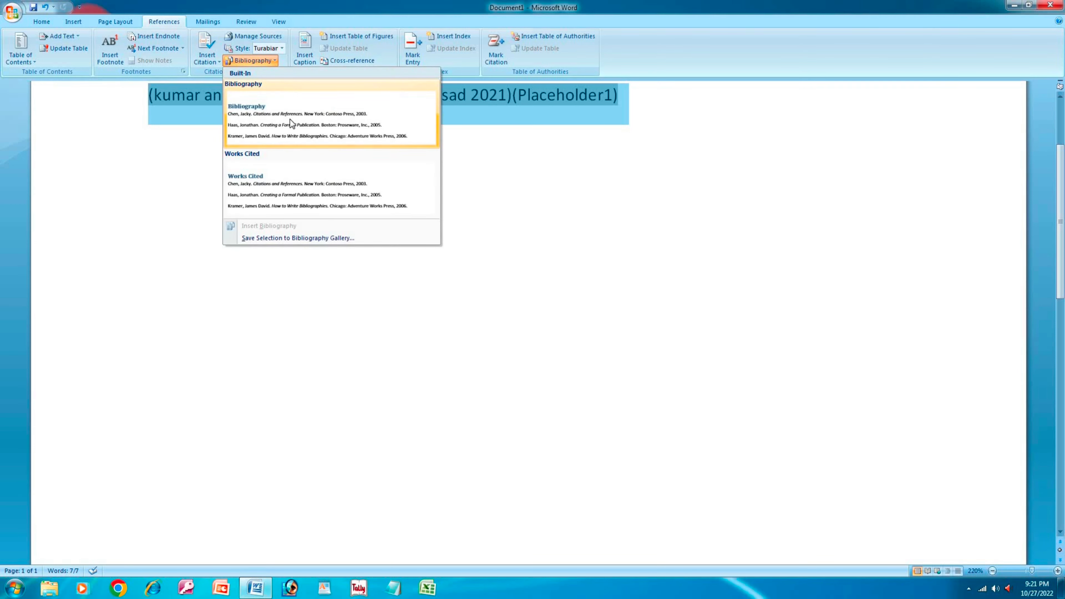
pyautogui.click(290, 119)
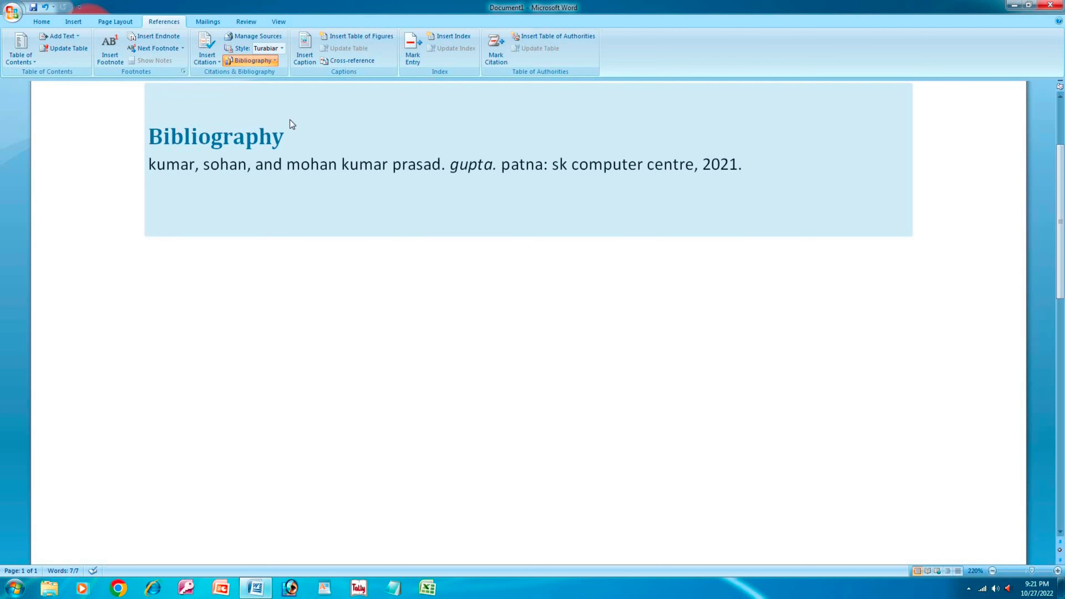
pyautogui.hotkey('ctrl', 'z')
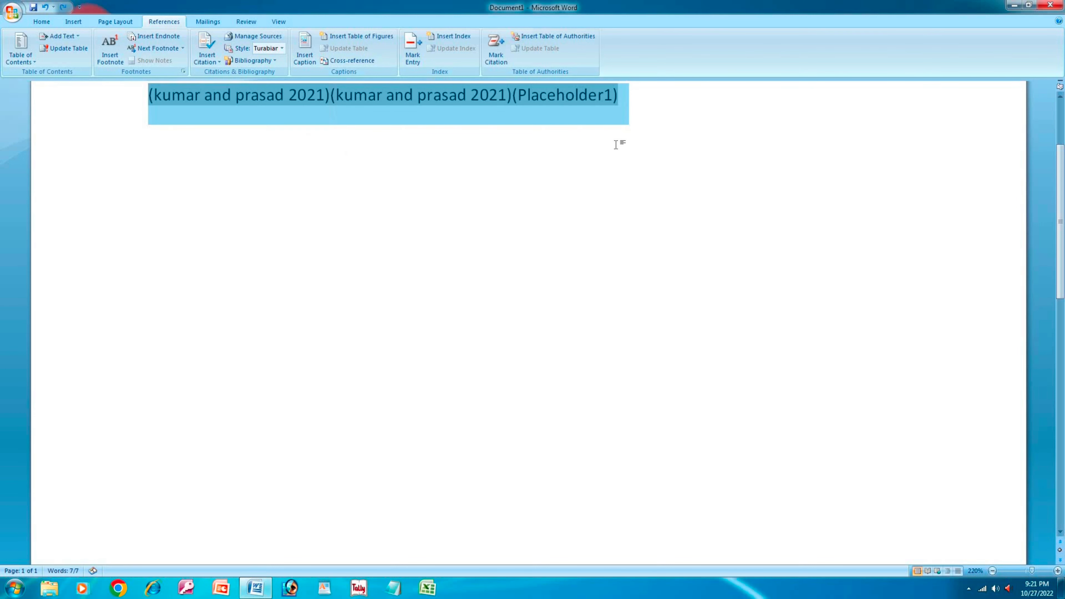
pyautogui.click(616, 146)
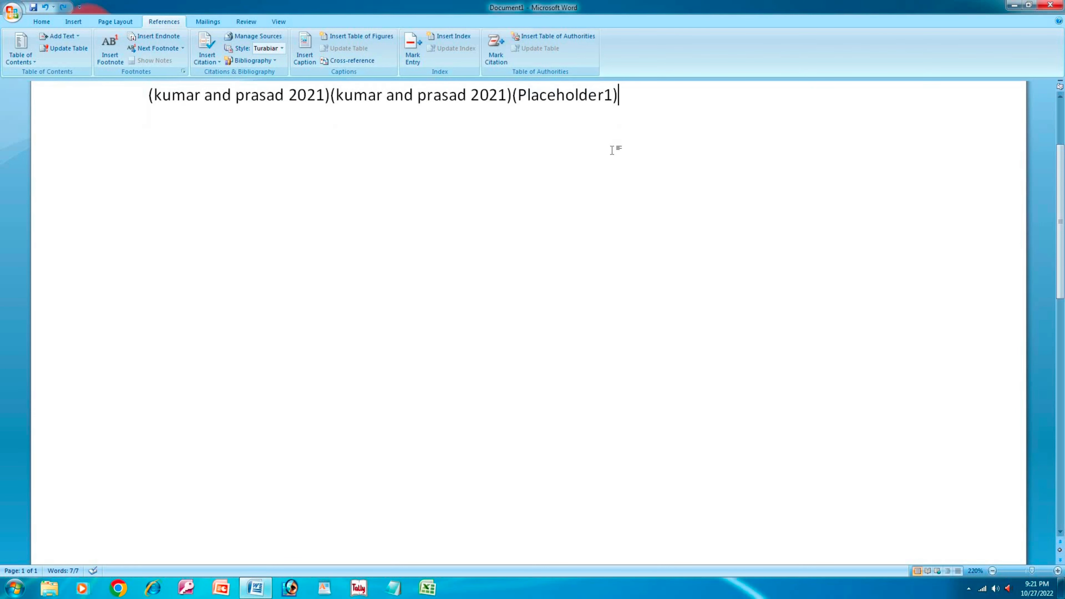
pyautogui.click(261, 63)
pyautogui.click(266, 119)
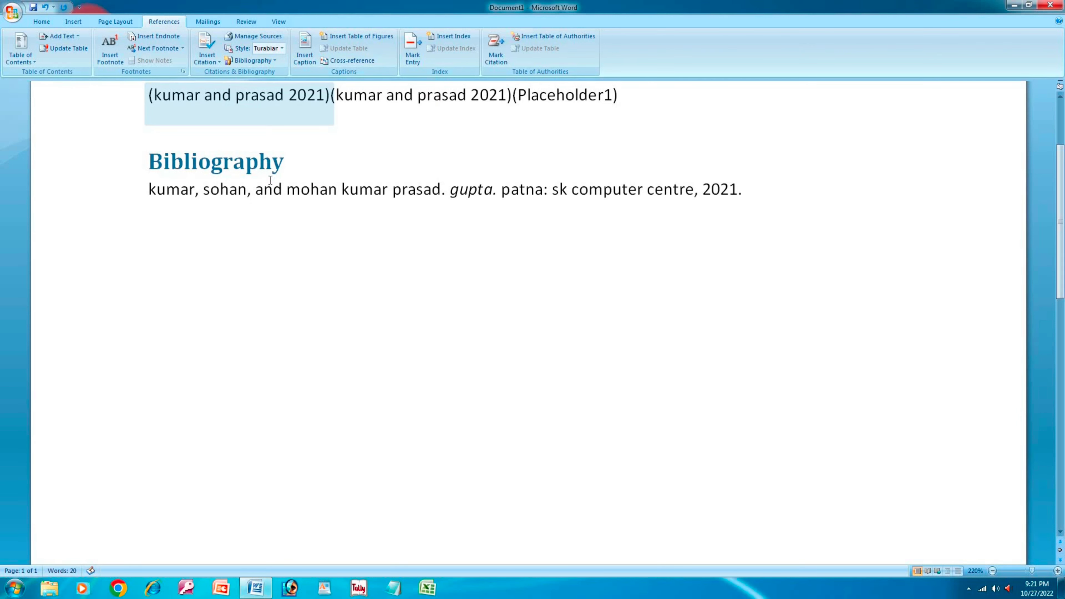
pyautogui.click(495, 272)
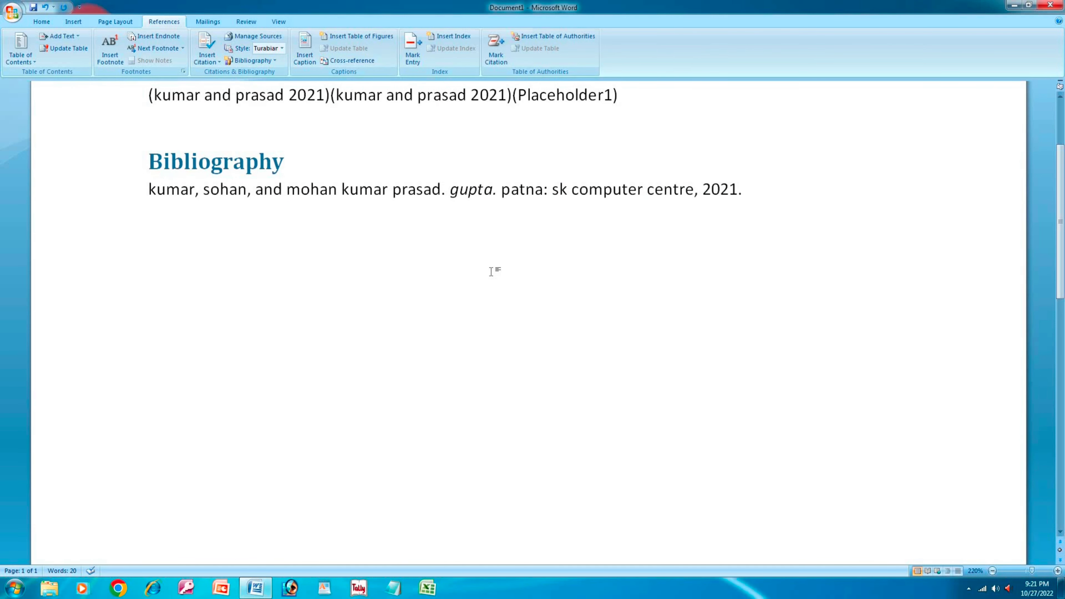
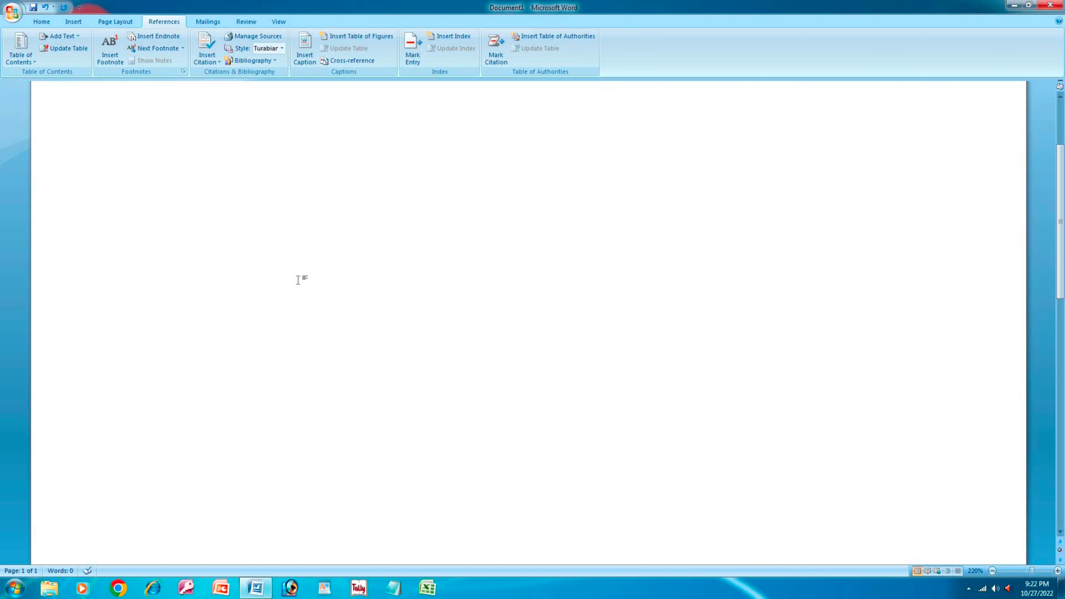
# - Type the first line 'Word 2007' and start a new line
pyautogui.write('rajesh')
pyautogui.press('BackSpace')
pyautogui.press('BackSpace')
pyautogui.press('BackSpace')
pyautogui.press('BackSpace')
pyautogui.press('BackSpace')
pyautogui.press('BackSpace')
pyautogui.write('word 2007')
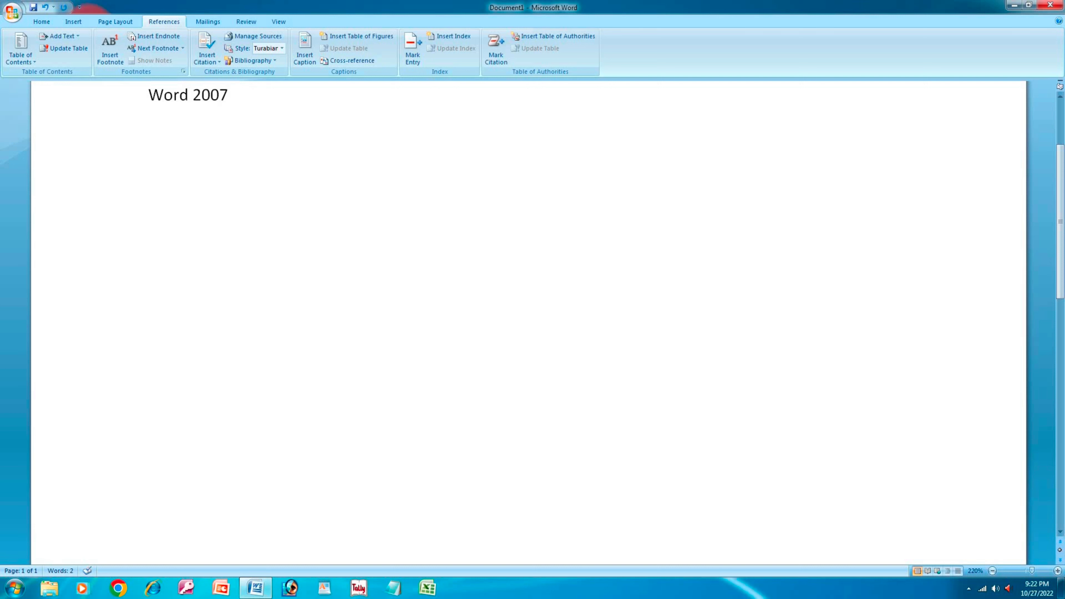
pyautogui.press('Return')
# - Type the sentence 'Es ki beyakhaya 1.1 pik me kiya gaya hai' below it
pyautogui.click(968, 588)
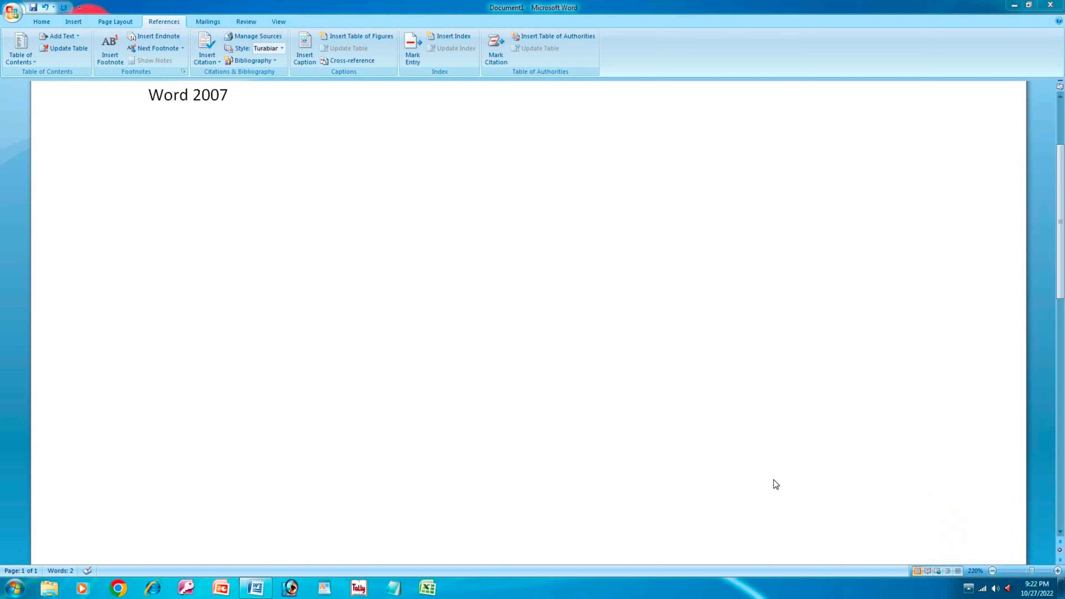
pyautogui.click(479, 338)
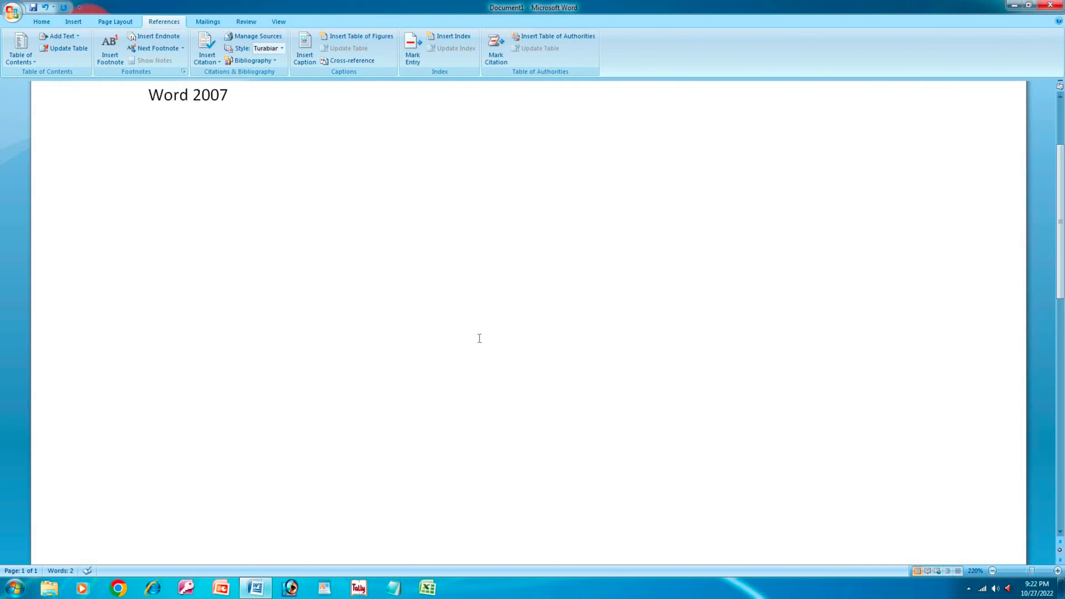
pyautogui.hotkey('ctrl', 'z')
pyautogui.write('Es ki lb')
pyautogui.press('BackSpace')
pyautogui.write('eyakha')
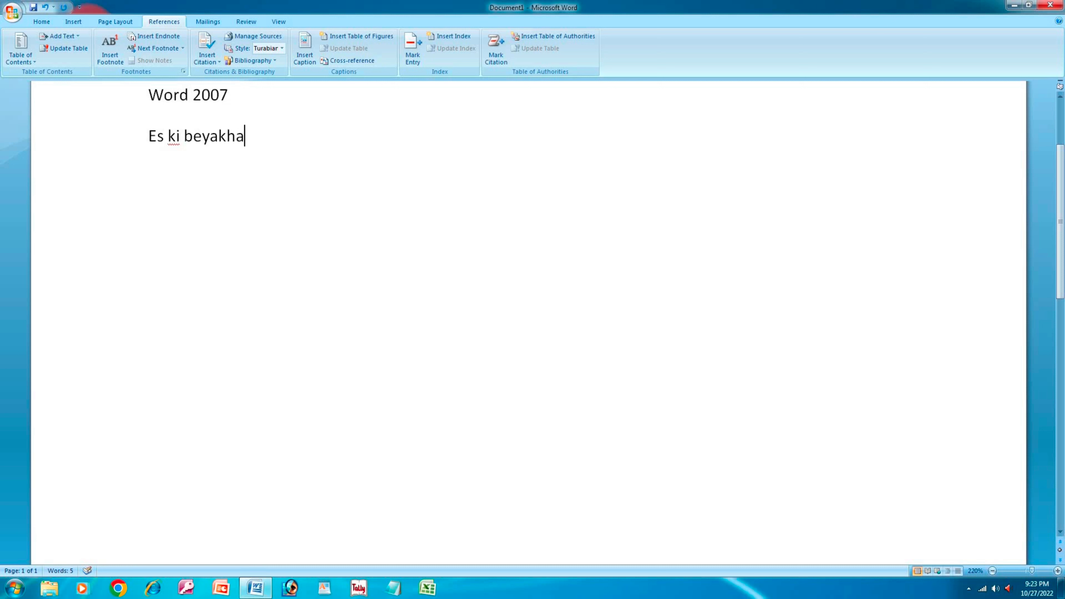
pyautogui.write('ya 1.1 me ki')
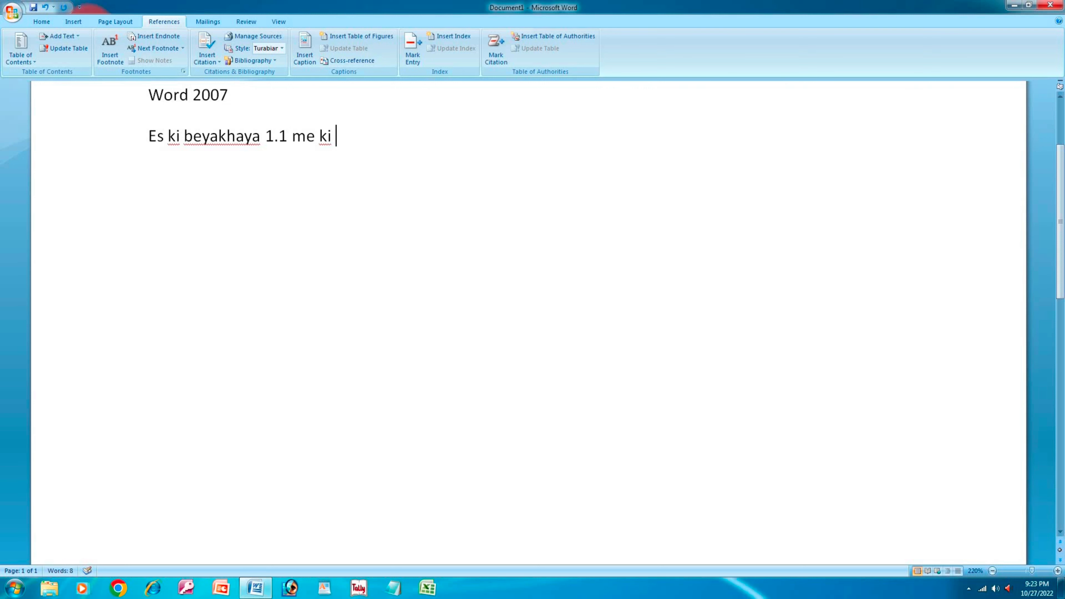
pyautogui.press('BackSpace')
pyautogui.press('BackSpace')
pyautogui.press('BackSpace')
pyautogui.write('pik me')
pyautogui.press('BackSpace')
pyautogui.press('BackSpace')
pyautogui.write('kiya gaya hai')
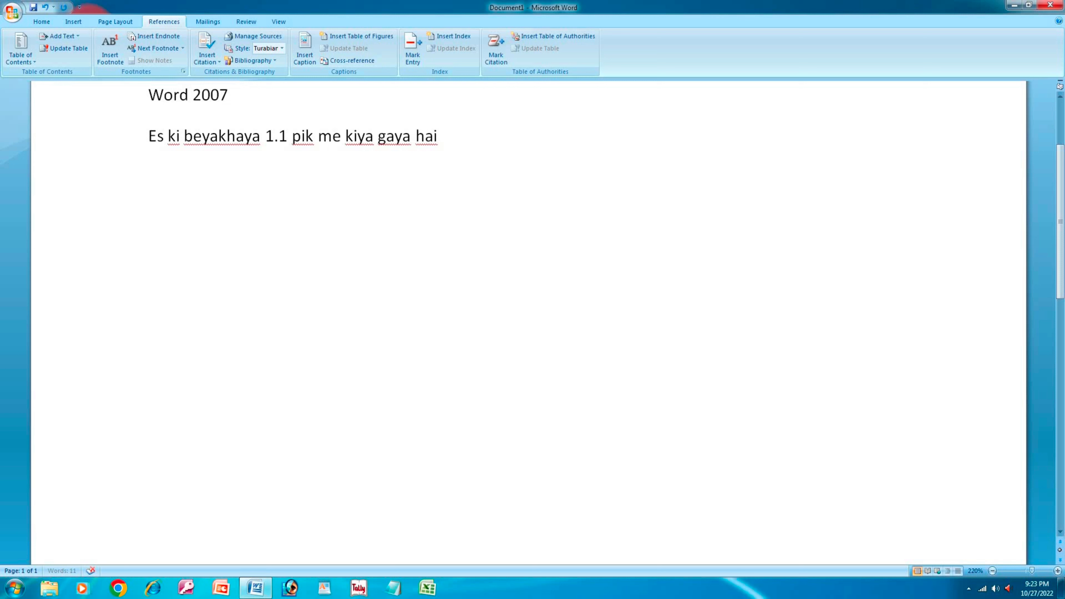
pyautogui.press('Return')
pyautogui.click(78, 22)
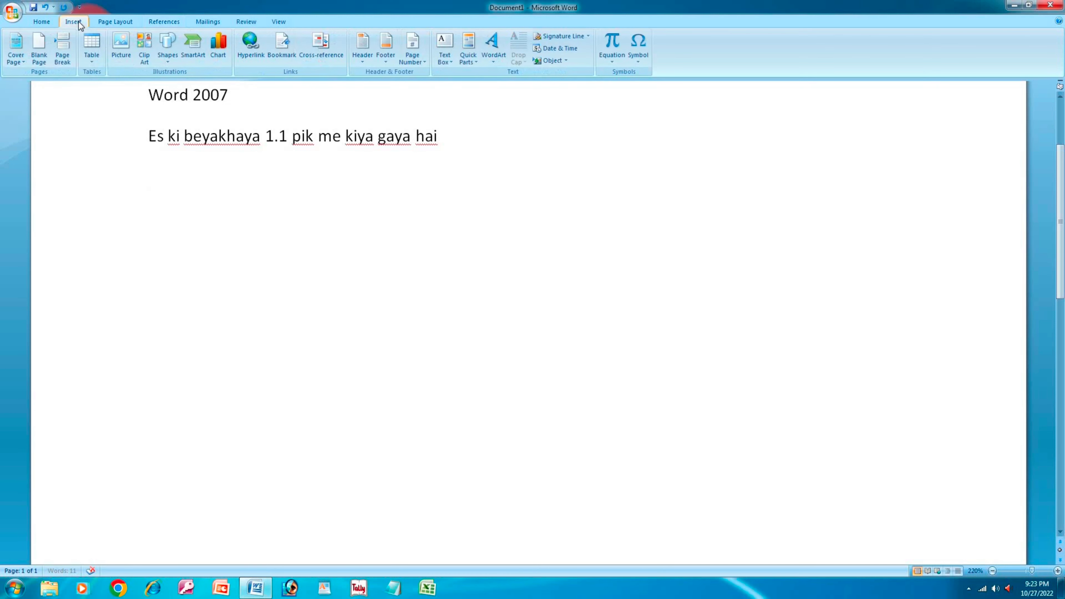
pyautogui.click(125, 42)
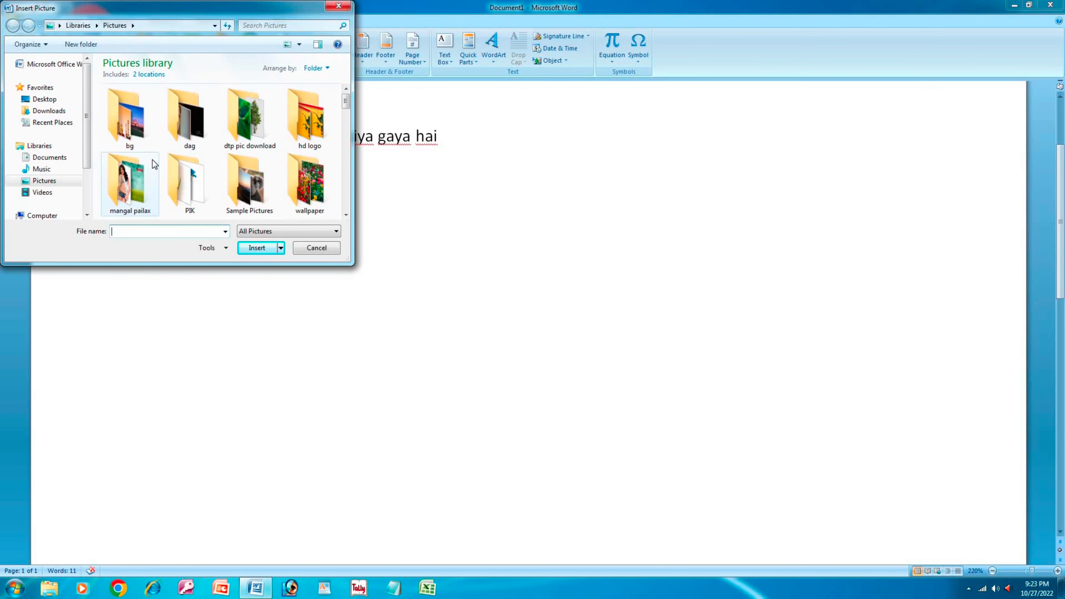
pyautogui.scroll(-3, 152, 163)
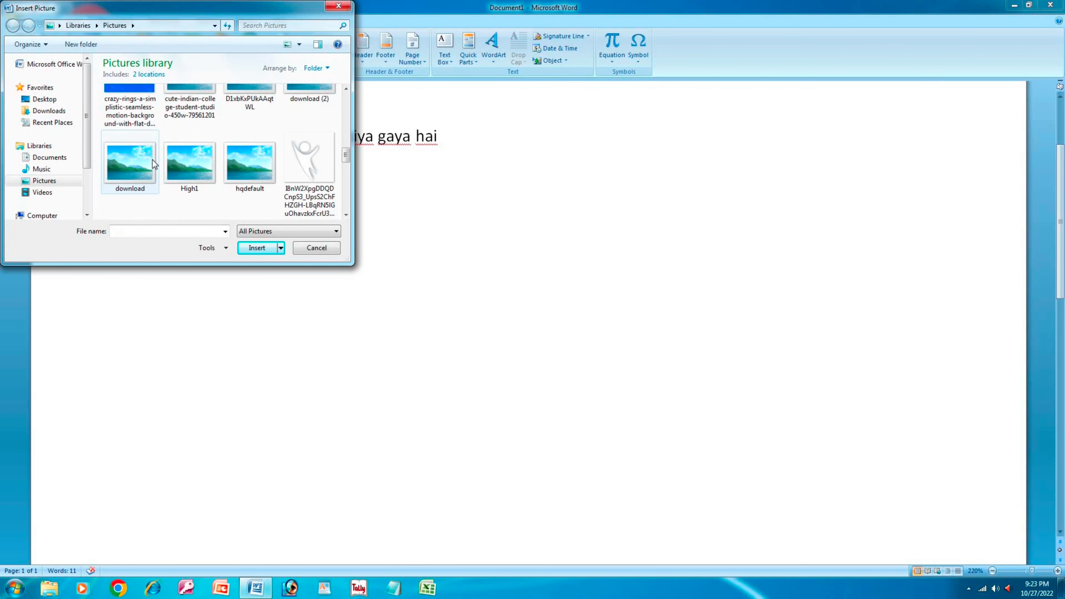
pyautogui.scroll(-5, 152, 164)
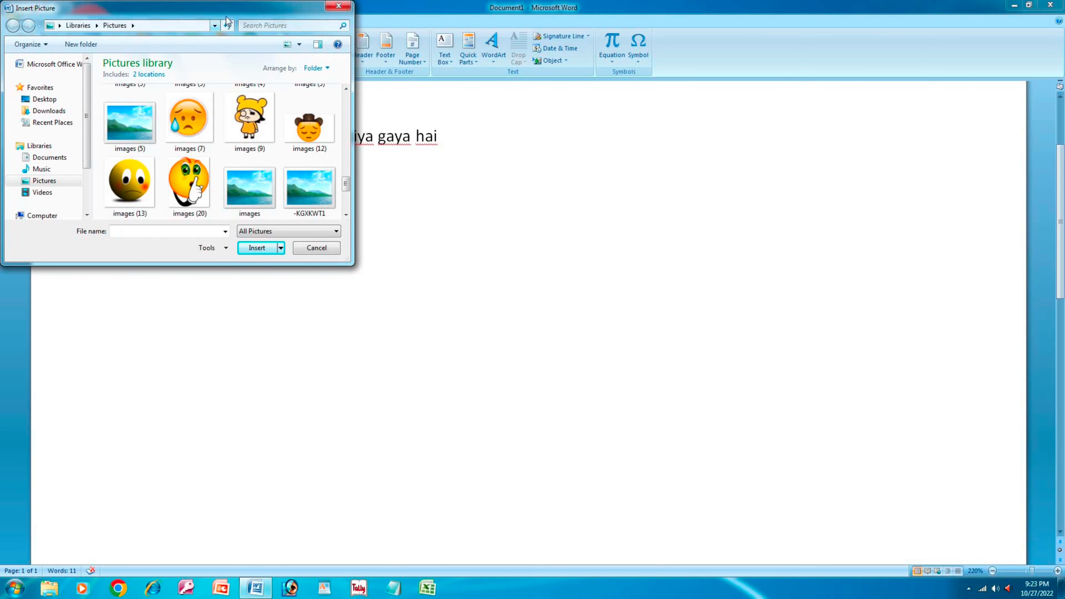
pyautogui.moveTo(293, 9); pyautogui.dragTo(418, 55)
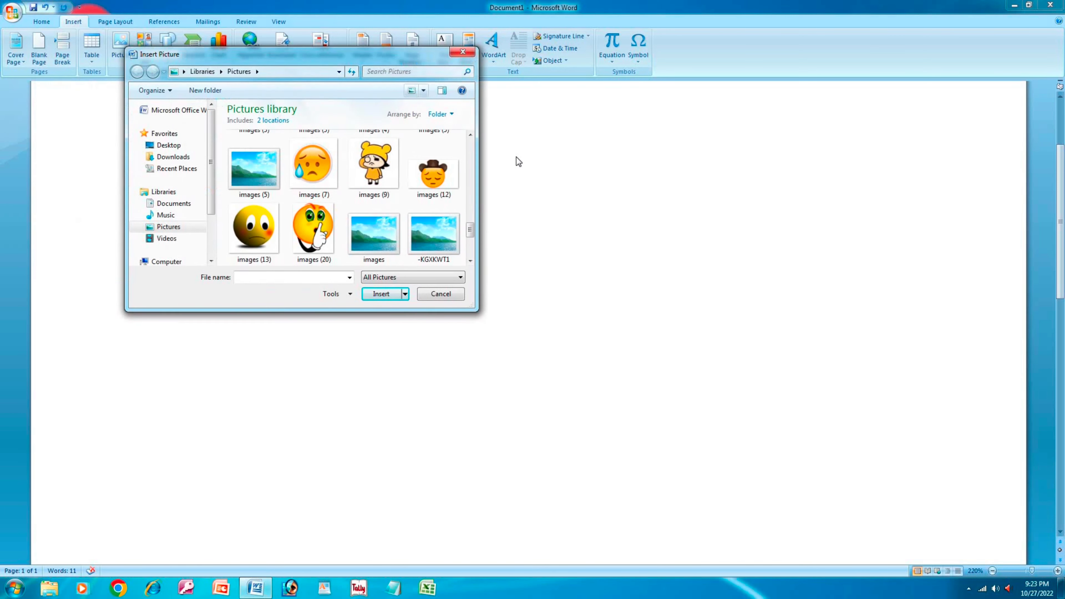
pyautogui.click(462, 52)
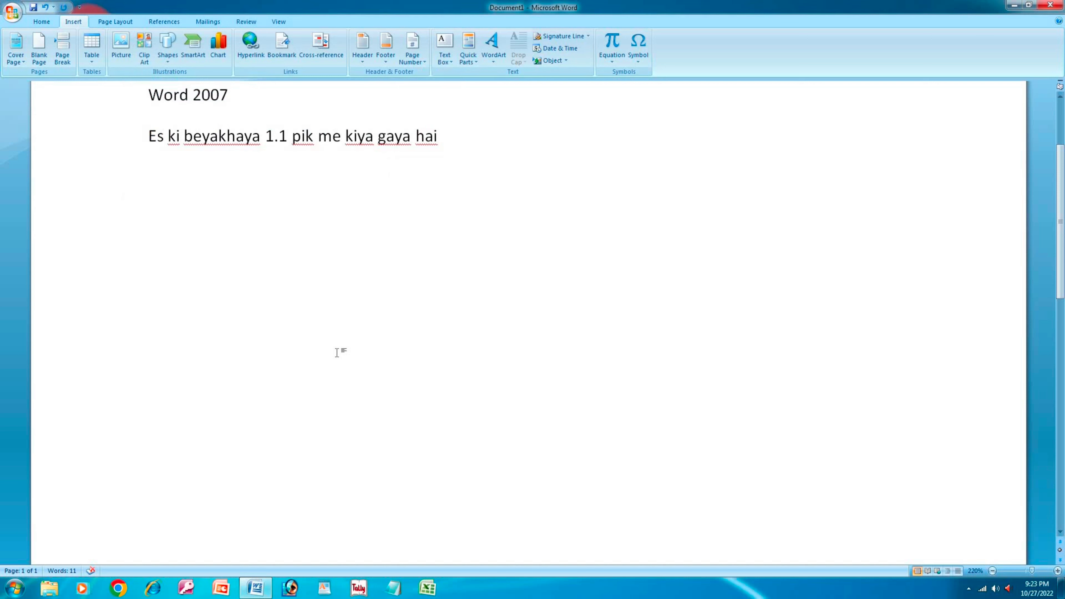
# - Create a new blank document and maximize its window
pyautogui.hotkey('ctrl', 'n')
pyautogui.press('super')
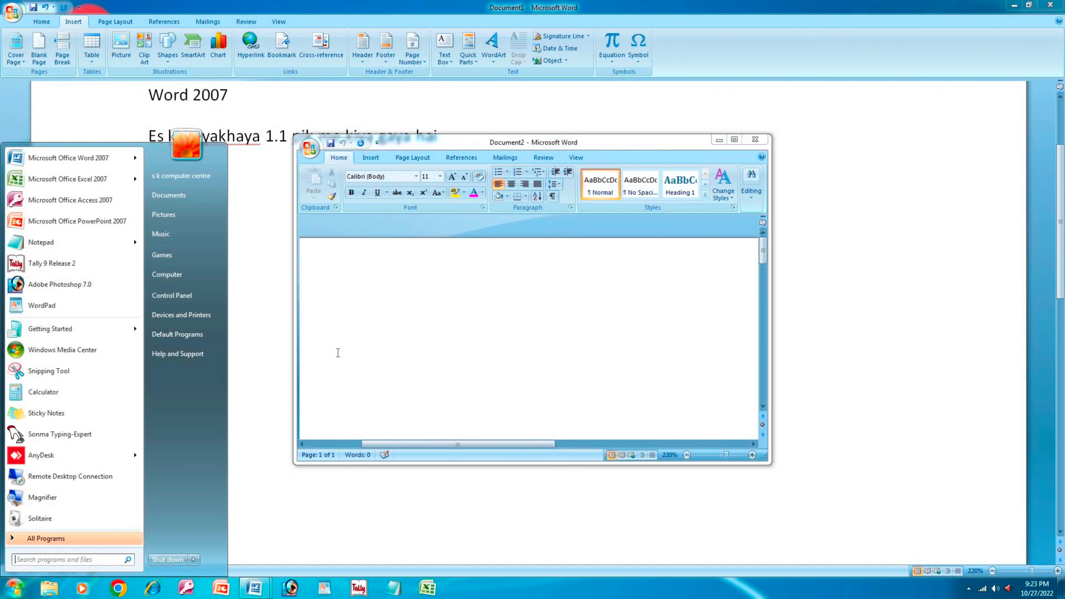
pyautogui.click(338, 353)
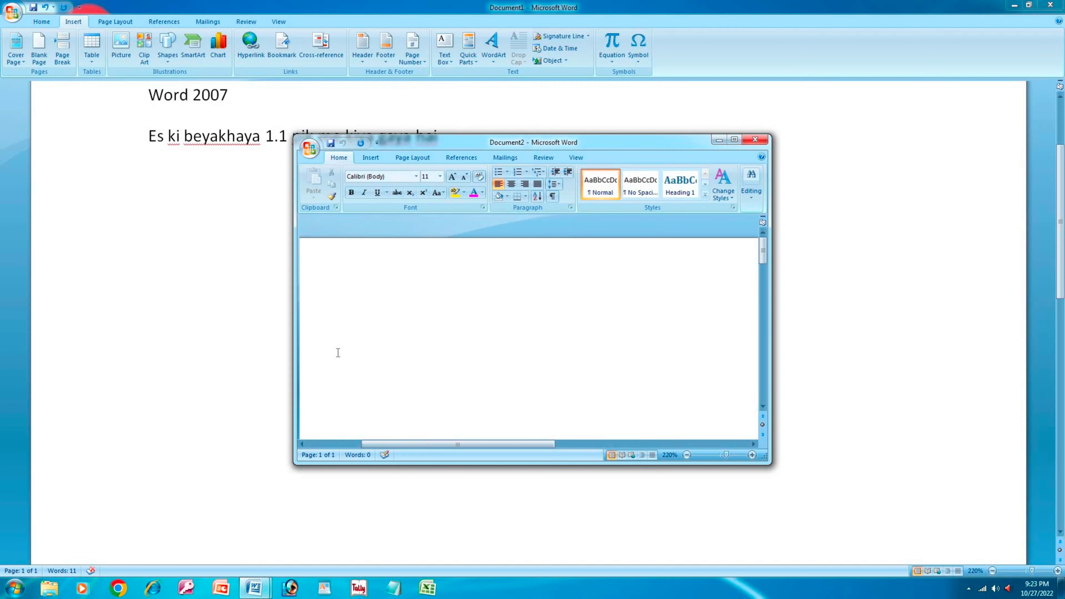
pyautogui.press('super+Up')
# - Launch Snipping Tool by searching 'sn' in the Start menu
pyautogui.press('super')
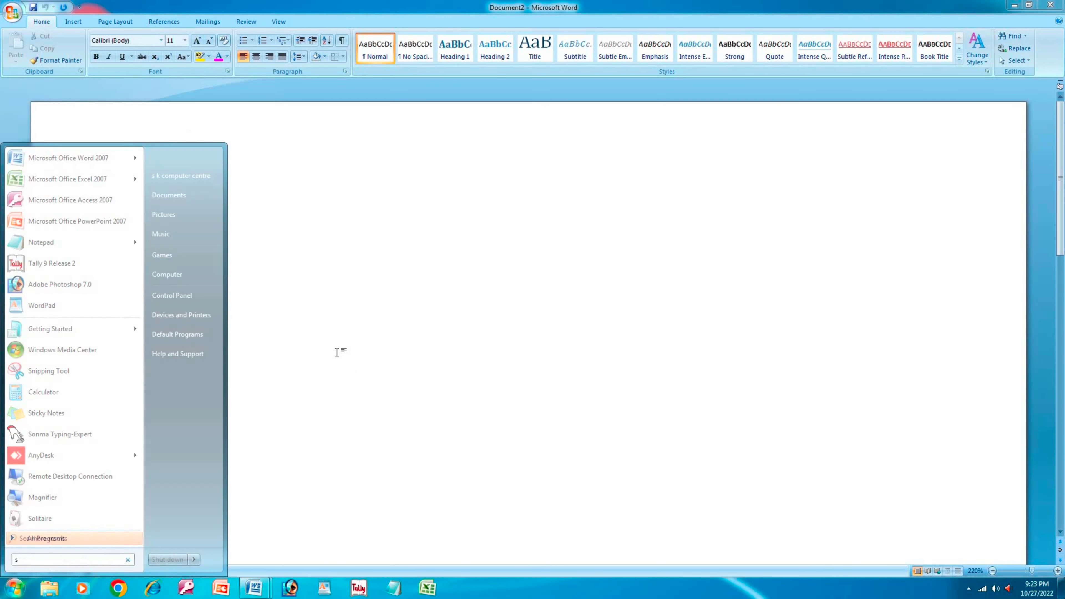
pyautogui.write('sn')
pyautogui.press('Return')
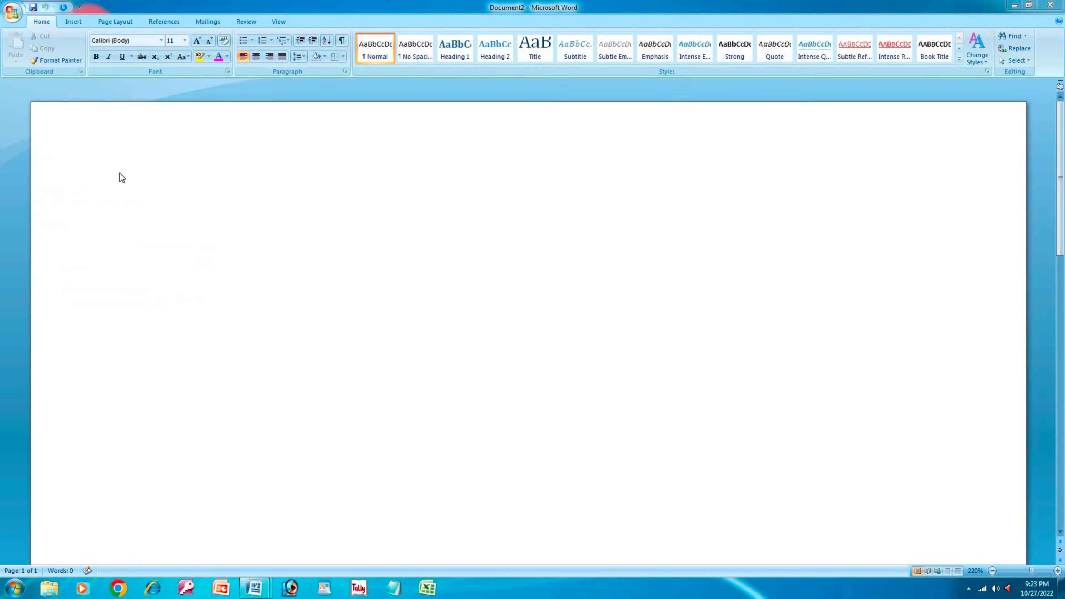
pyautogui.moveTo(7, 3); pyautogui.dragTo(105, 212)
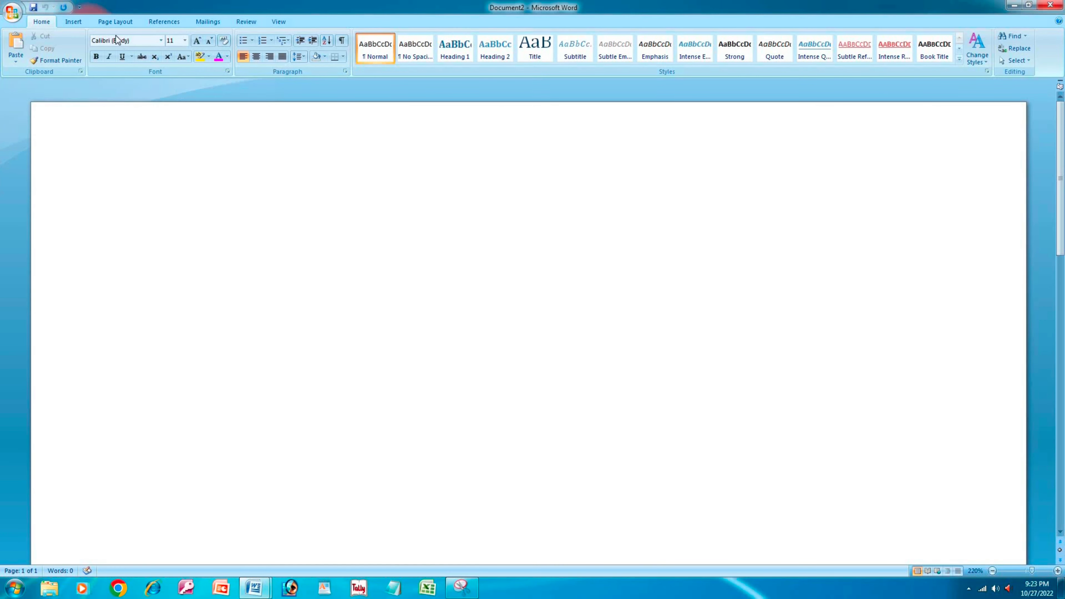
pyautogui.press('super')
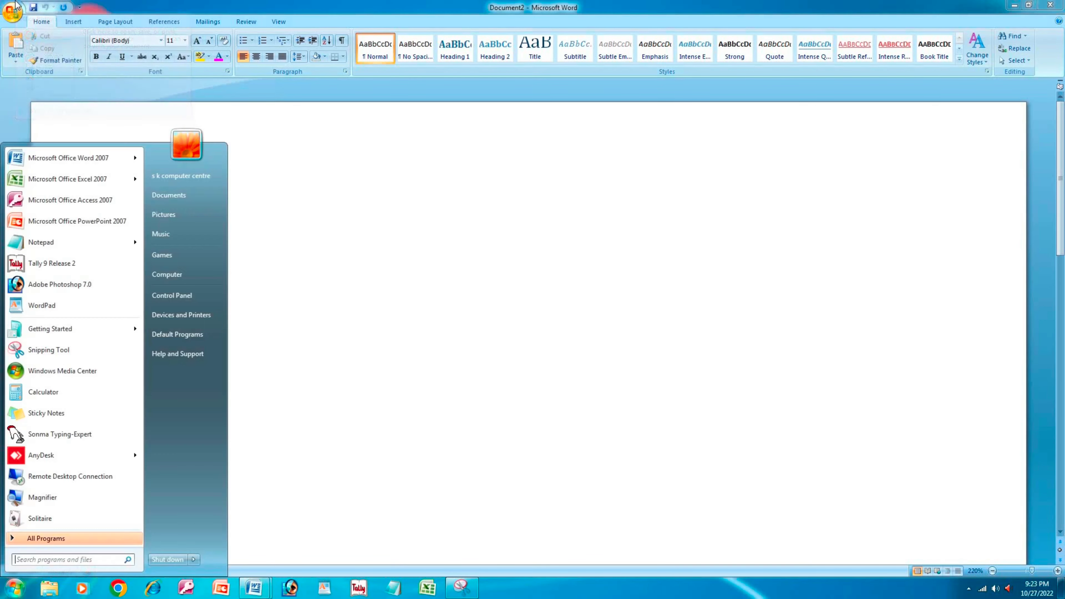
# - Start Snipping Tool and capture a new snip of the whole Word window
pyautogui.write('sn')
pyautogui.press('Return')
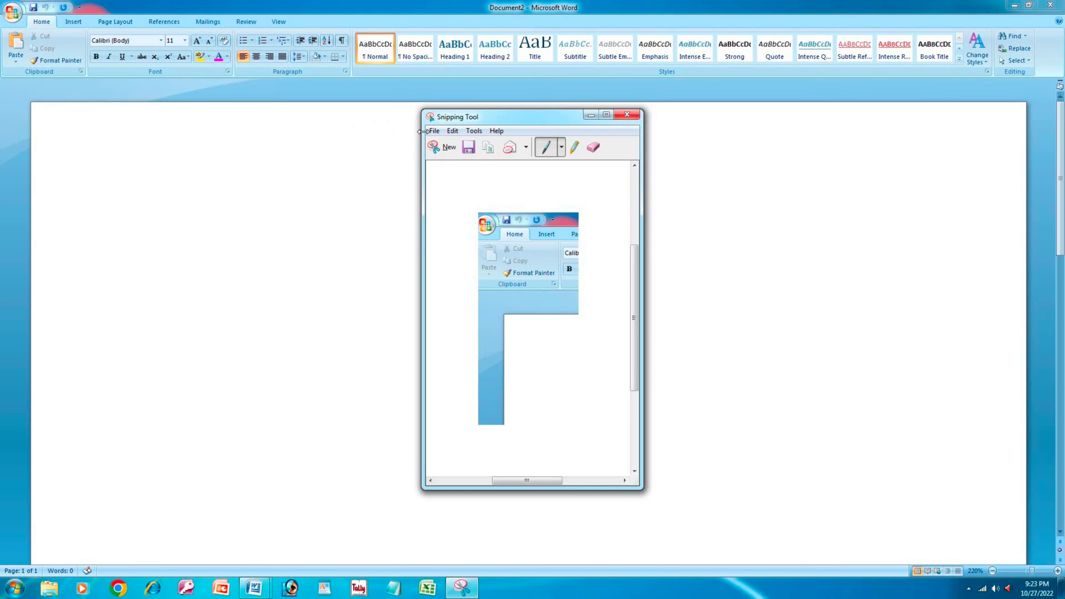
pyautogui.click(445, 146)
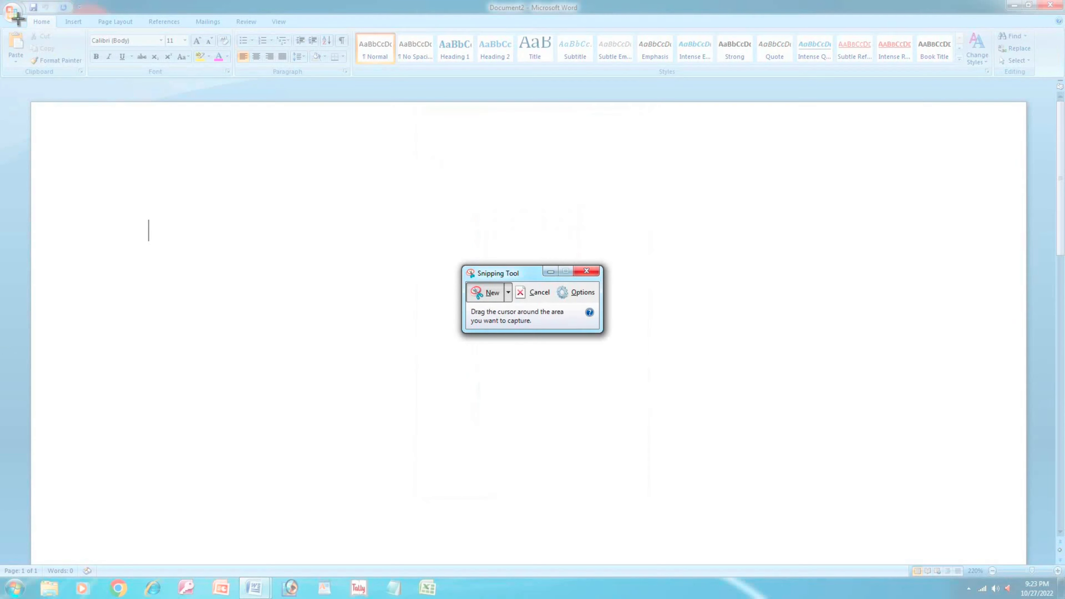
pyautogui.moveTo(2, 2); pyautogui.dragTo(1043, 548)
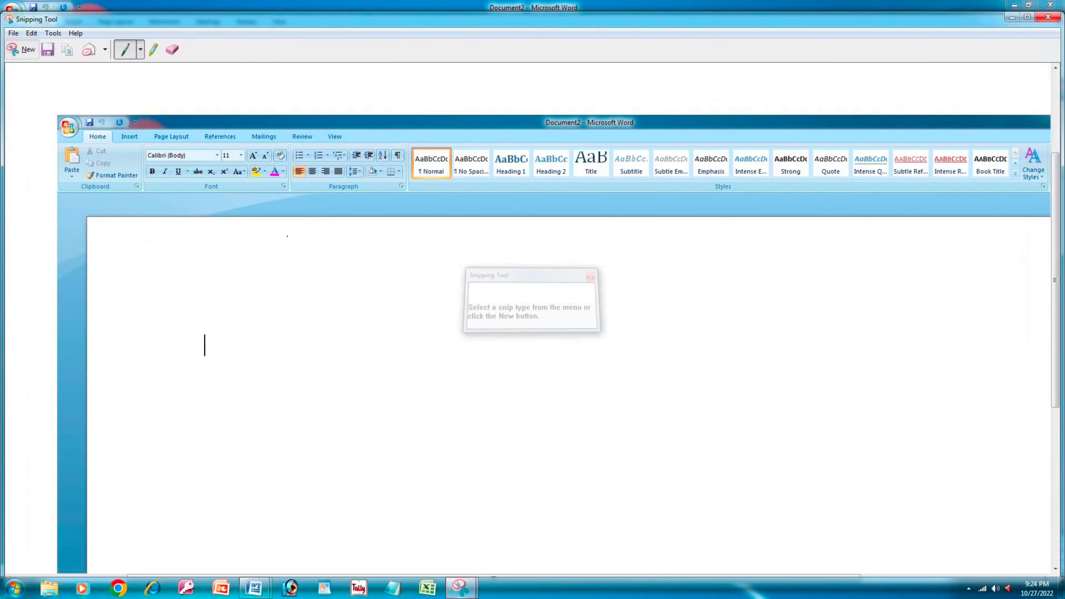
# - Save the snip as 'ms word' in Pictures and close Snipping Tool
pyautogui.click(14, 33)
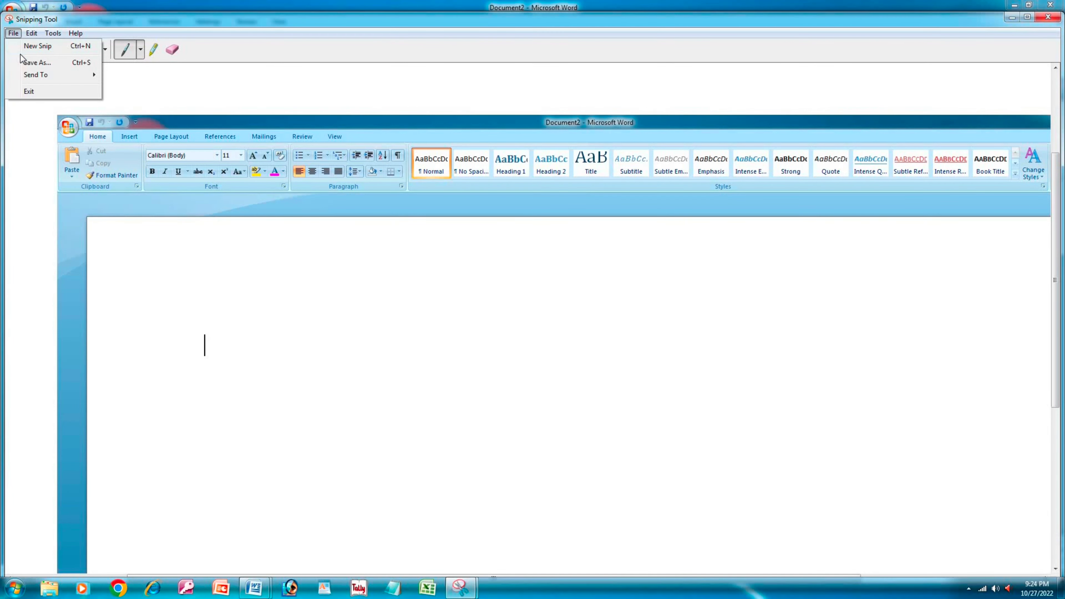
pyautogui.click(40, 64)
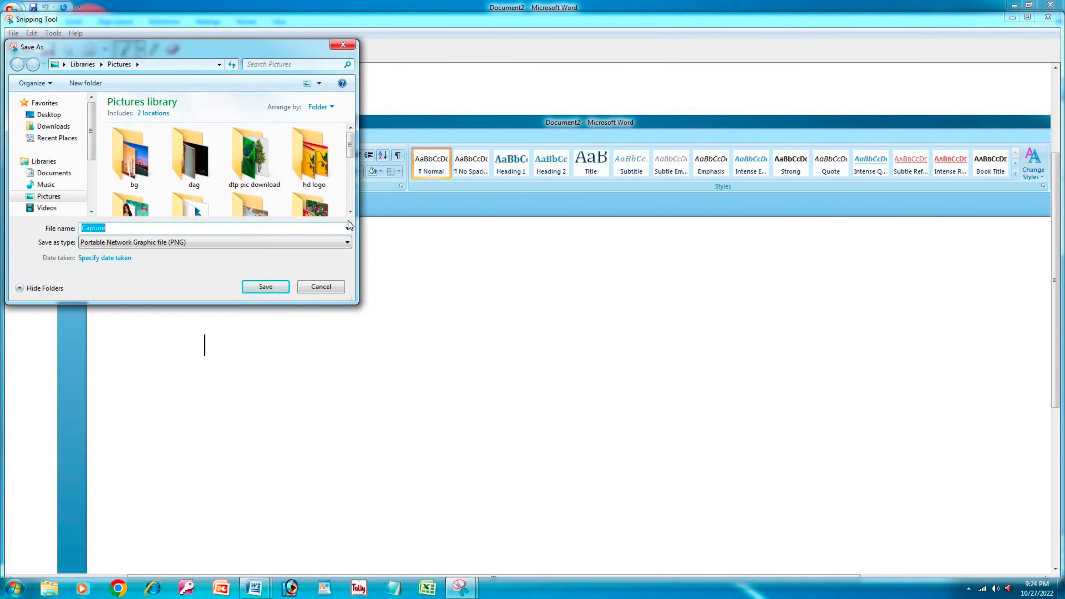
pyautogui.write('ms word')
pyautogui.press('Return')
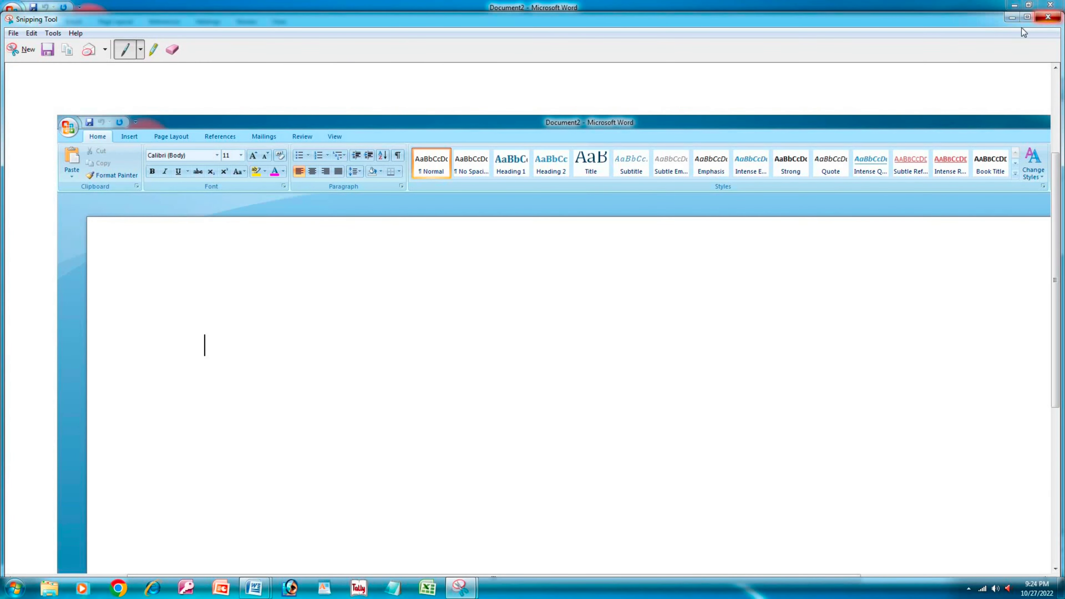
pyautogui.click(1055, 19)
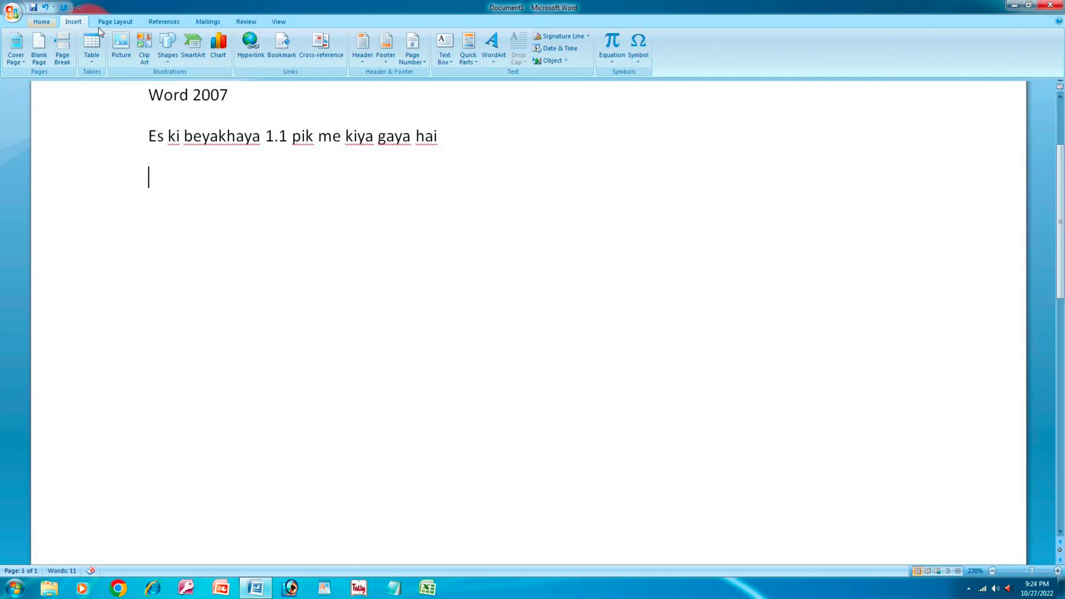
# - Insert the 'ms word' screenshot from Pictures and shrink it to 1.8" by 3.35"
pyautogui.click(120, 44)
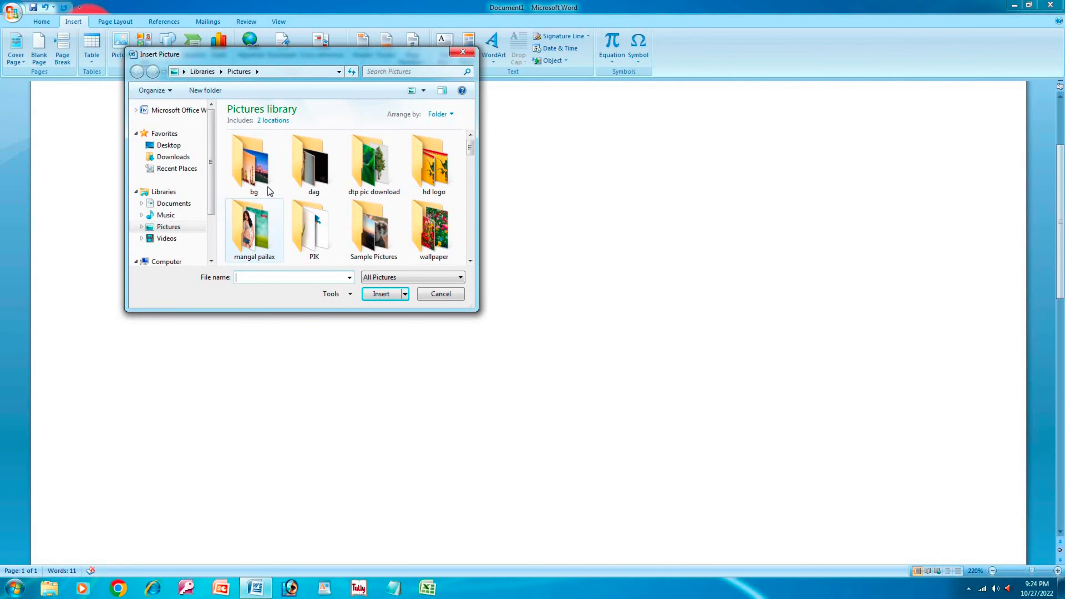
pyautogui.click(253, 229)
pyautogui.scroll(-5, 269, 190)
pyautogui.click(373, 164)
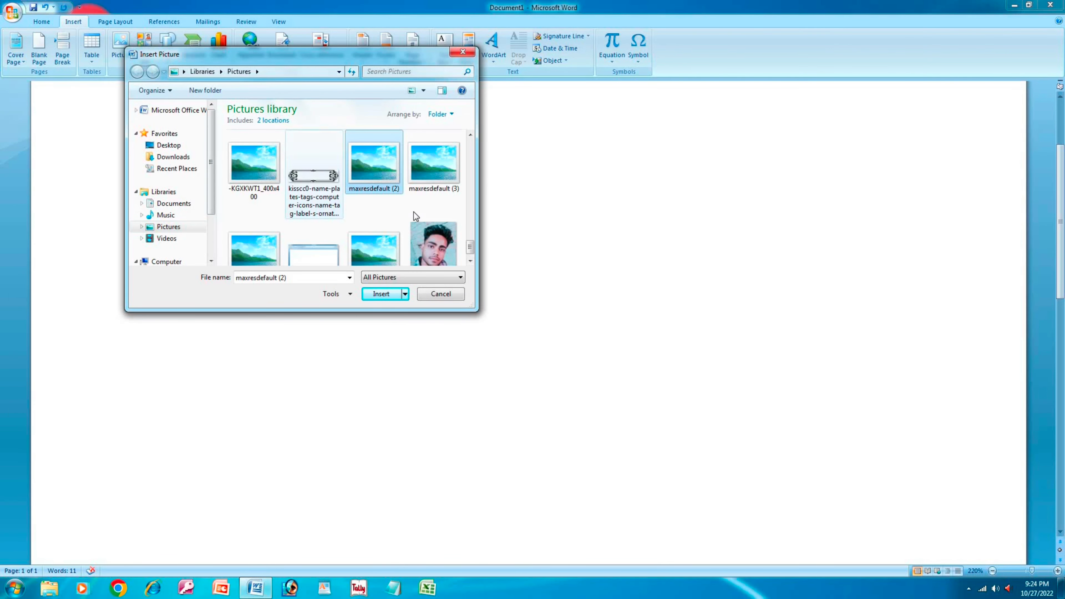
pyautogui.press('Right')
pyautogui.press('Right')
pyautogui.press('Right')
pyautogui.press('m')
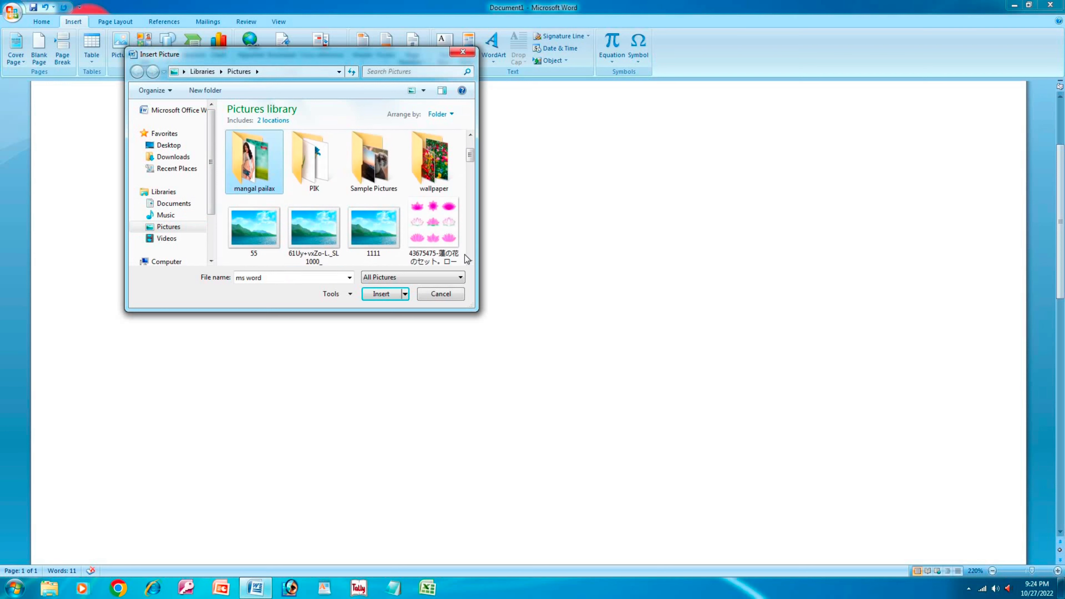
pyautogui.scroll(1, 351, 200)
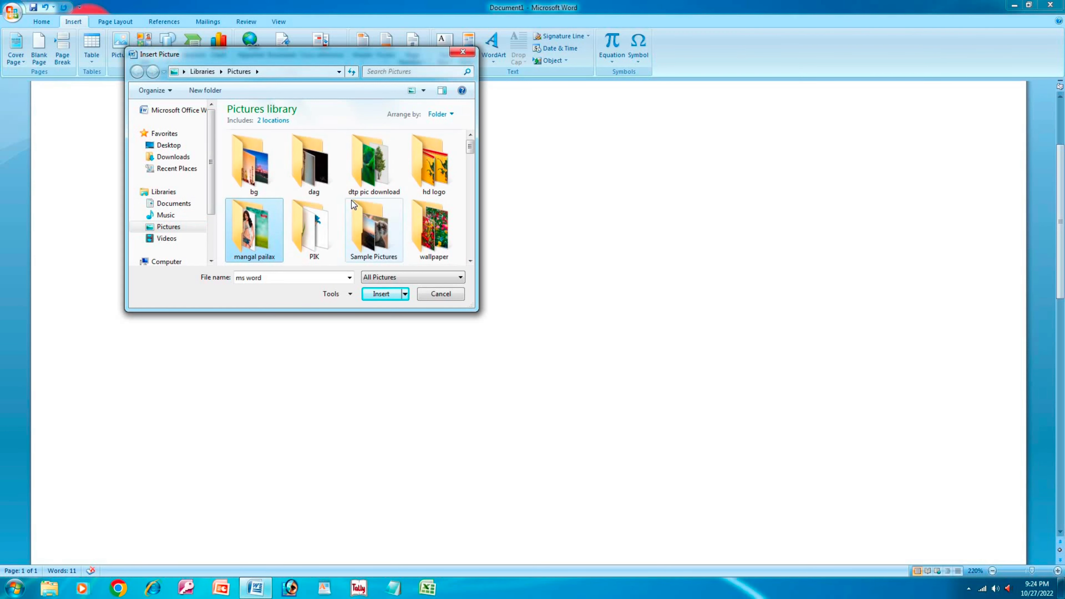
pyautogui.write('ms')
pyautogui.scroll(-1, 366, 225)
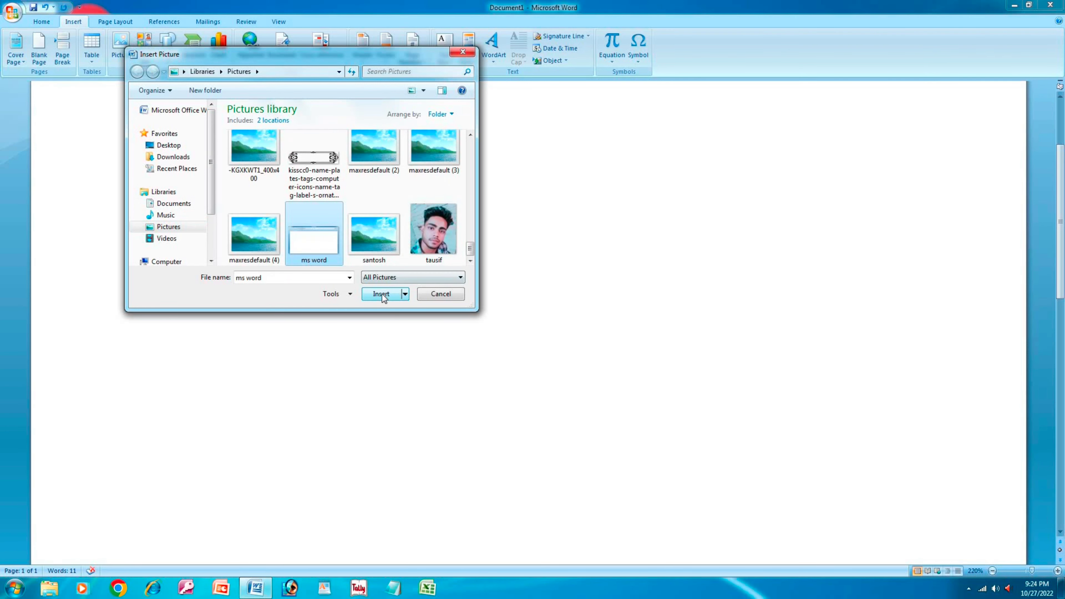
pyautogui.click(394, 292)
pyautogui.moveTo(150, 166); pyautogui.dragTo(523, 402)
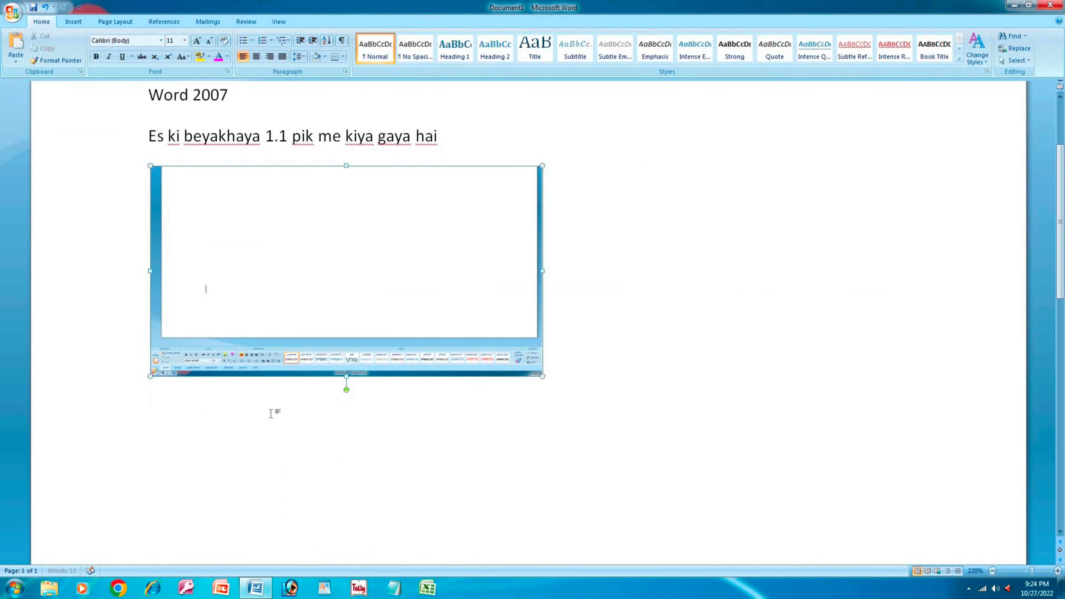
# - Delete '.1' so the number in the sentence reads 1
pyautogui.click(280, 406)
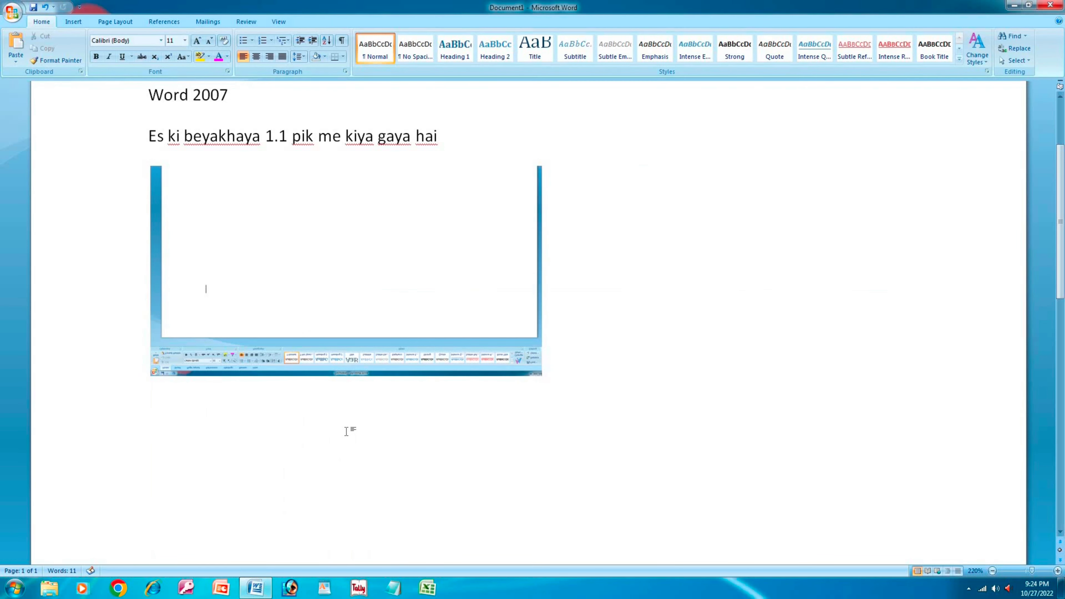
pyautogui.click(154, 22)
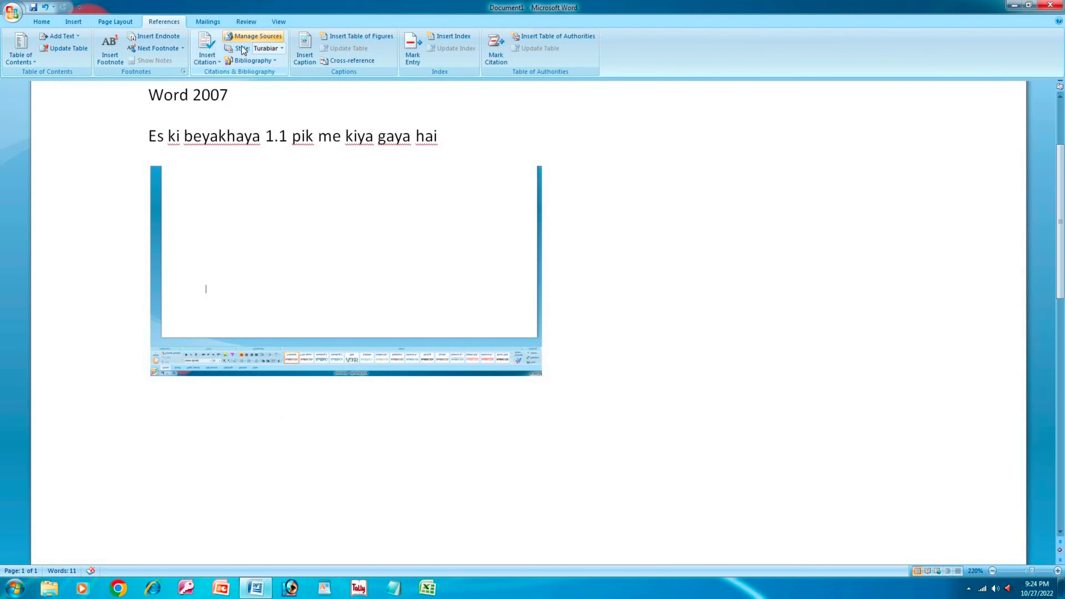
pyautogui.click(310, 60)
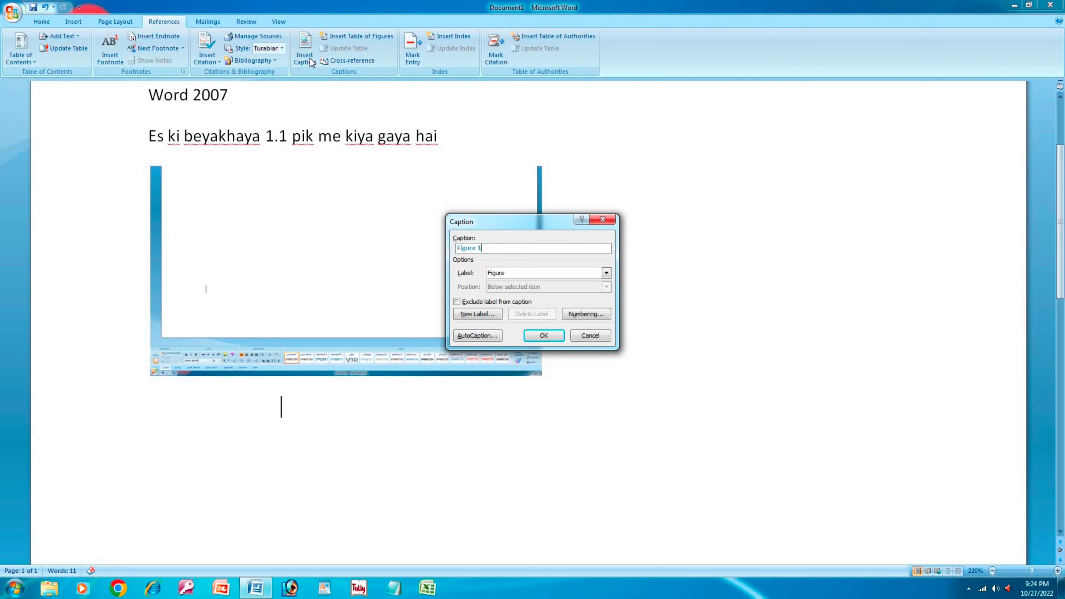
pyautogui.click(603, 219)
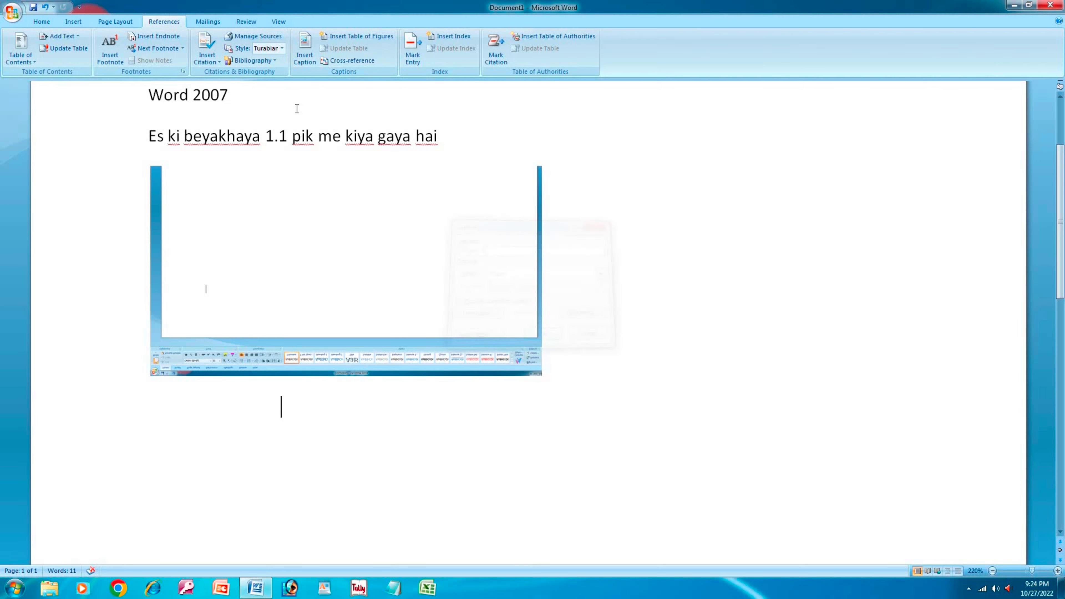
pyautogui.press('BackSpace')
pyautogui.press('BackSpace')
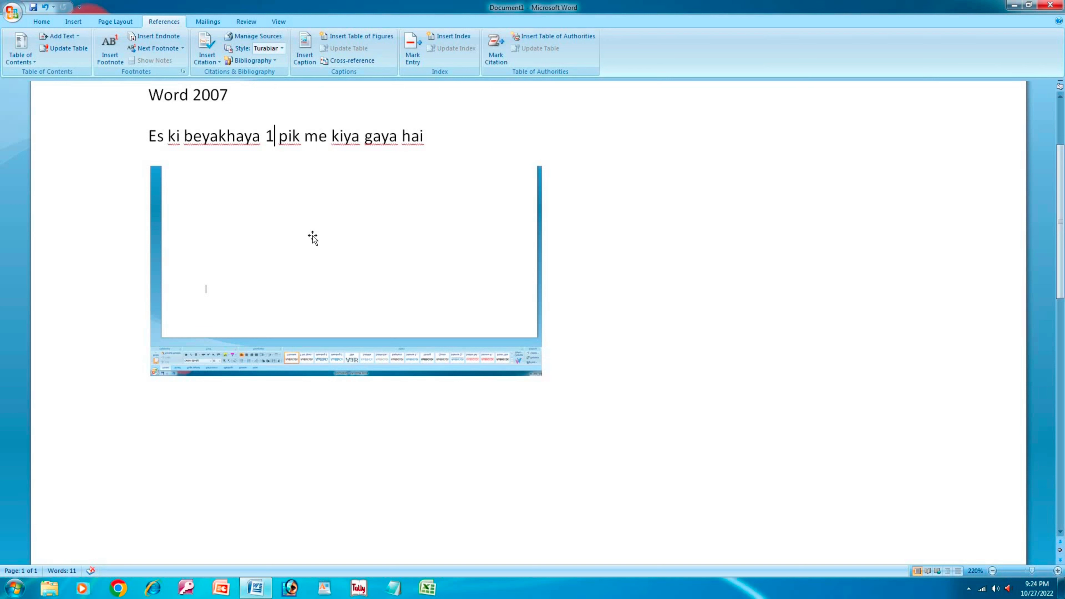
# - Rotate the screenshot right 90° twice so it stands upright
pyautogui.click(284, 324)
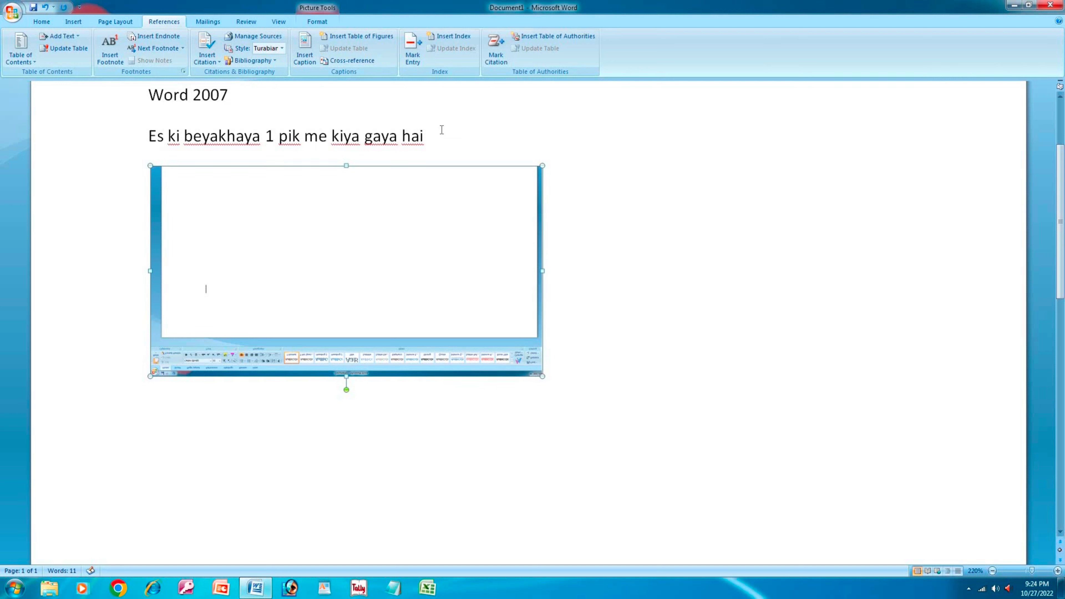
pyautogui.click(317, 22)
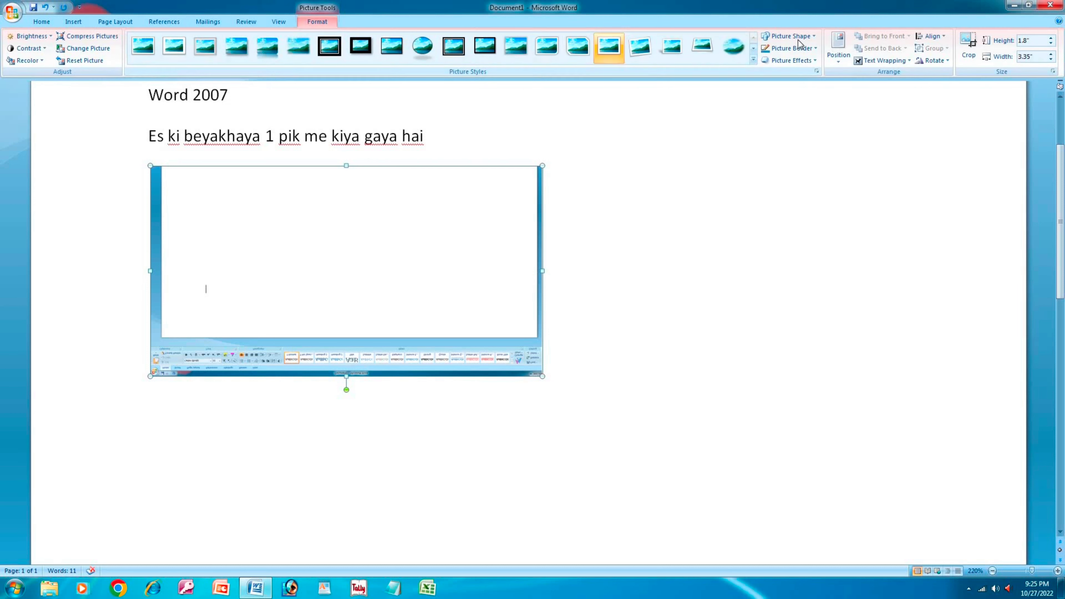
pyautogui.click(934, 61)
pyautogui.click(950, 74)
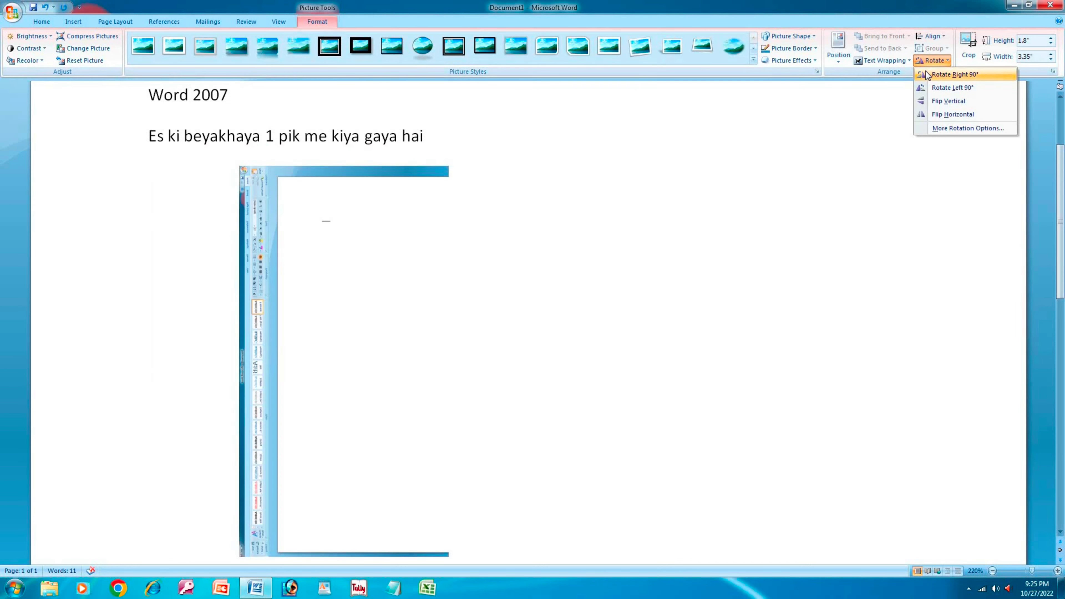
pyautogui.click(939, 63)
pyautogui.click(943, 74)
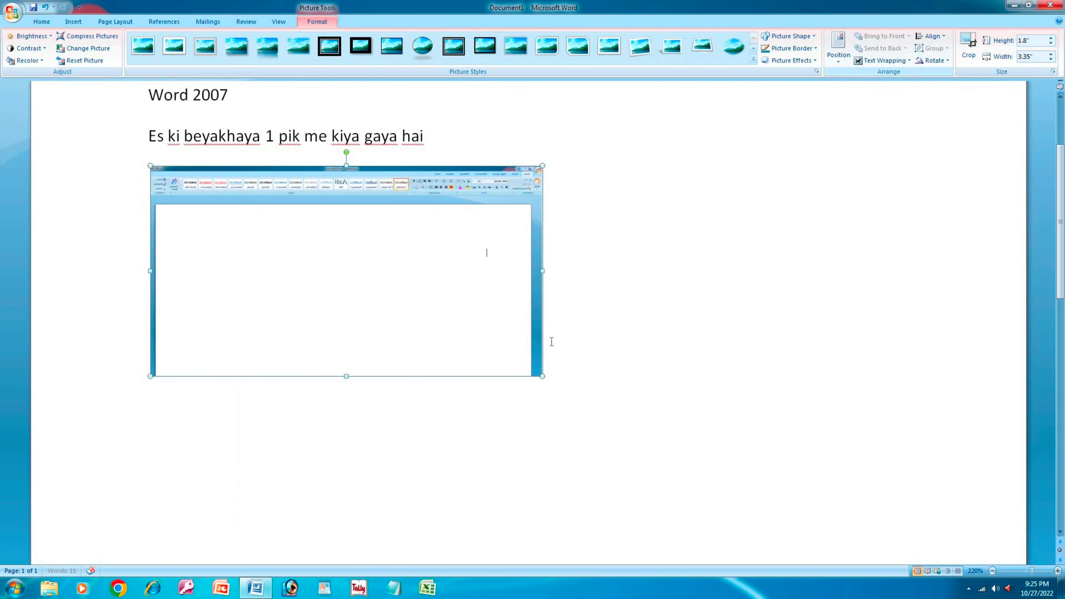
pyautogui.click(334, 415)
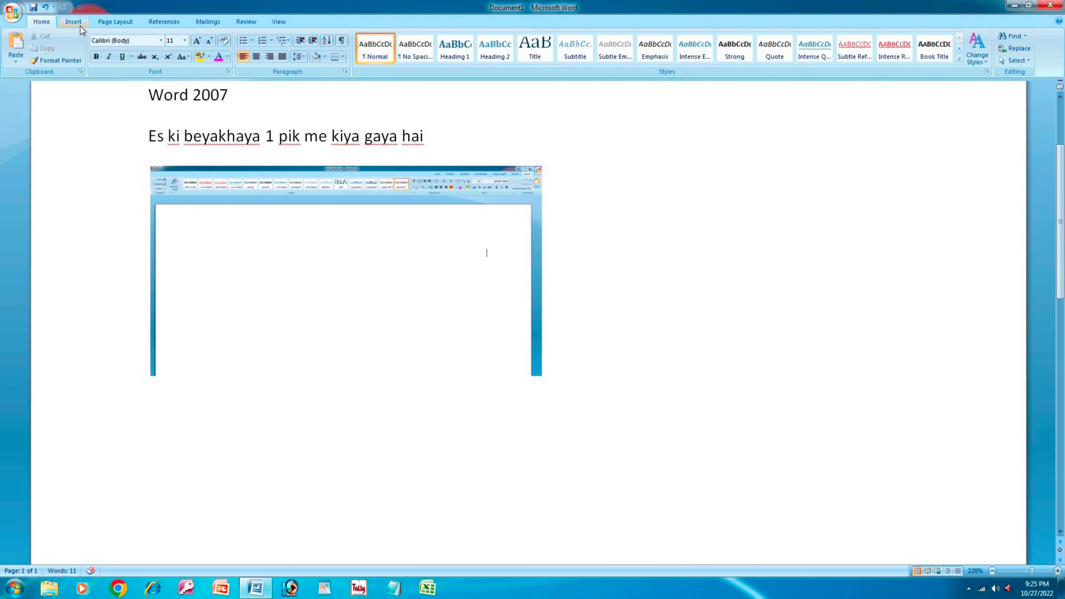
# - Add the caption 'Figure 1' beneath the screenshot
pyautogui.click(164, 22)
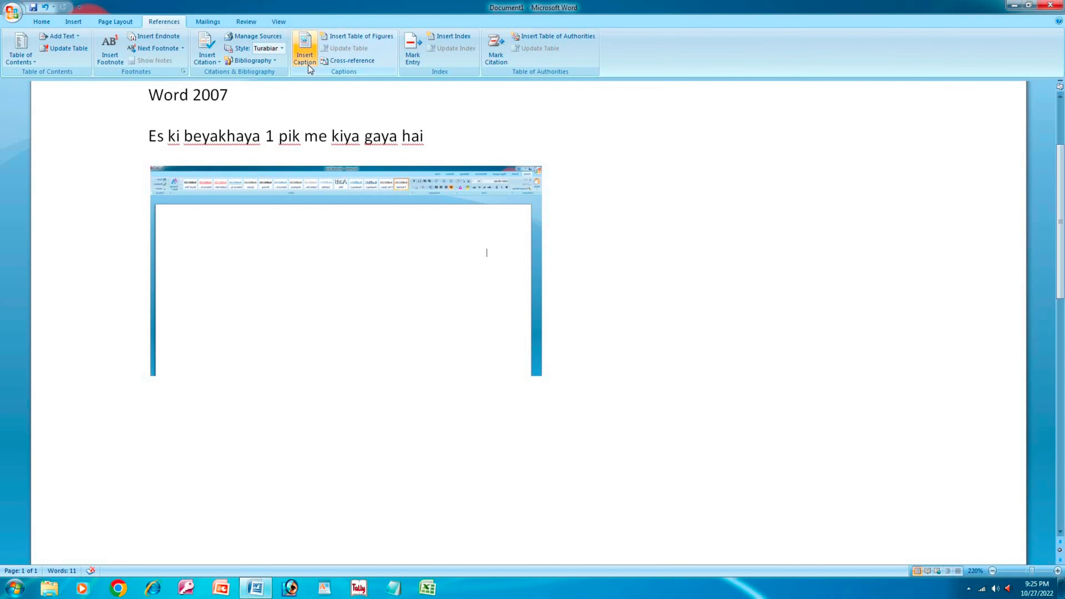
pyautogui.click(305, 49)
pyautogui.click(535, 336)
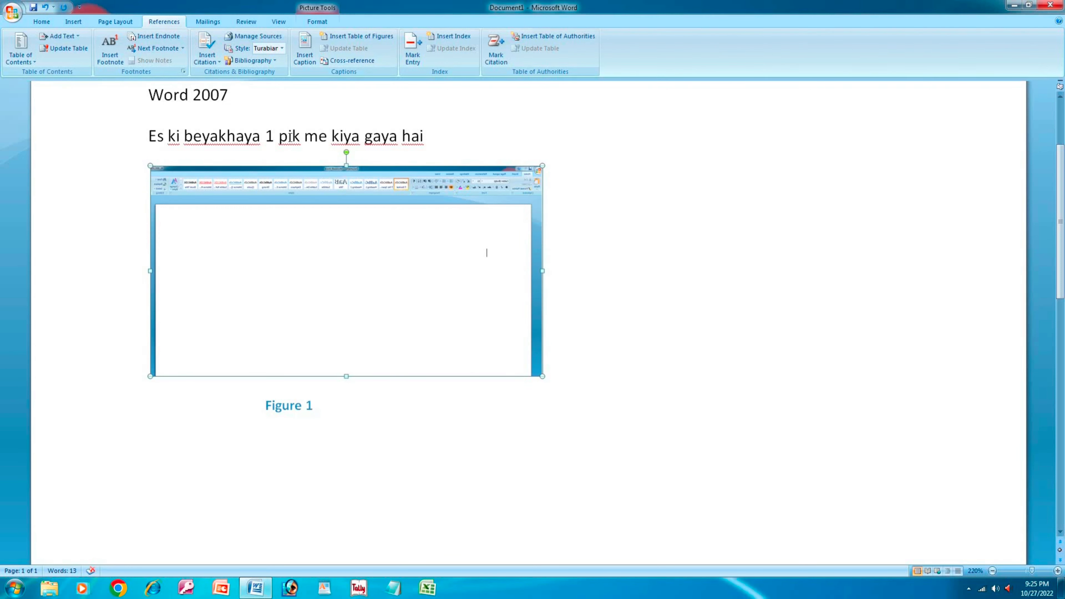
pyautogui.moveTo(298, 135); pyautogui.dragTo(283, 137)
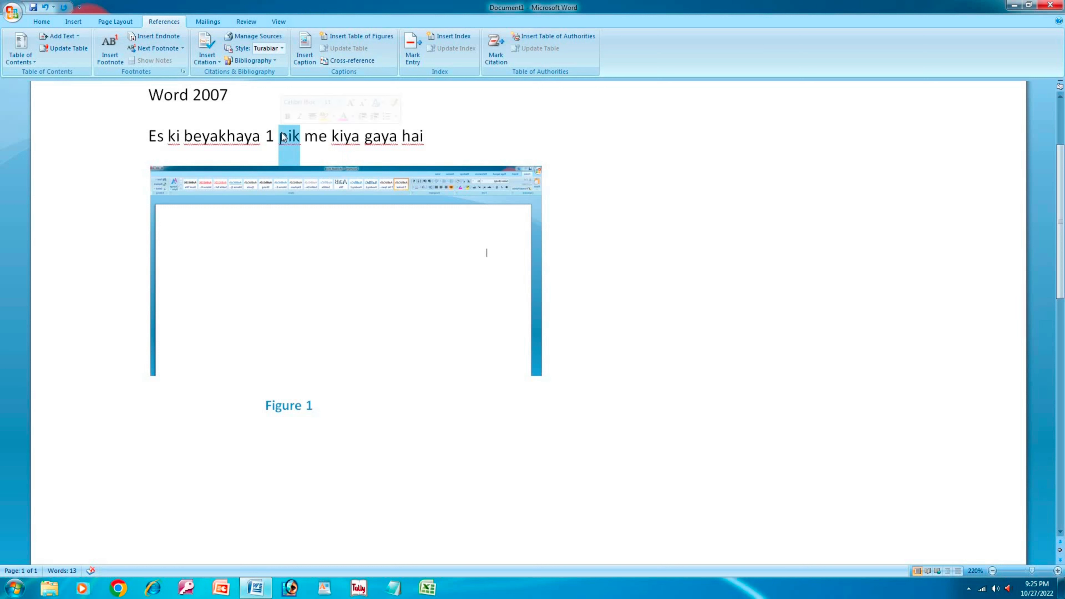
# - Replace 'pik' with 'Figure 1' and remove the stray extra 1
pyautogui.write('Figure')
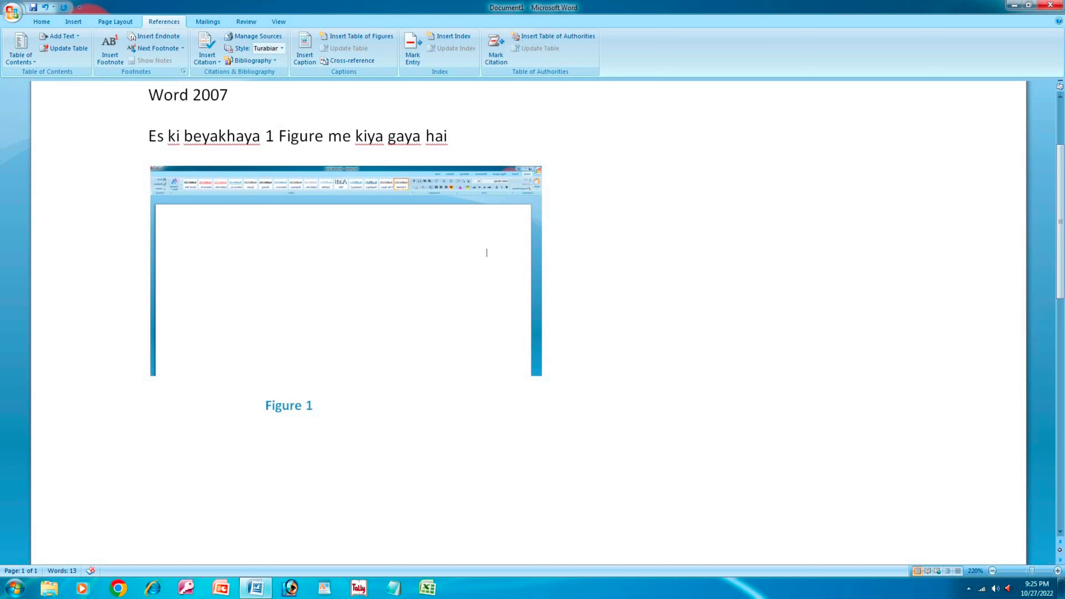
pyautogui.write(' 1')
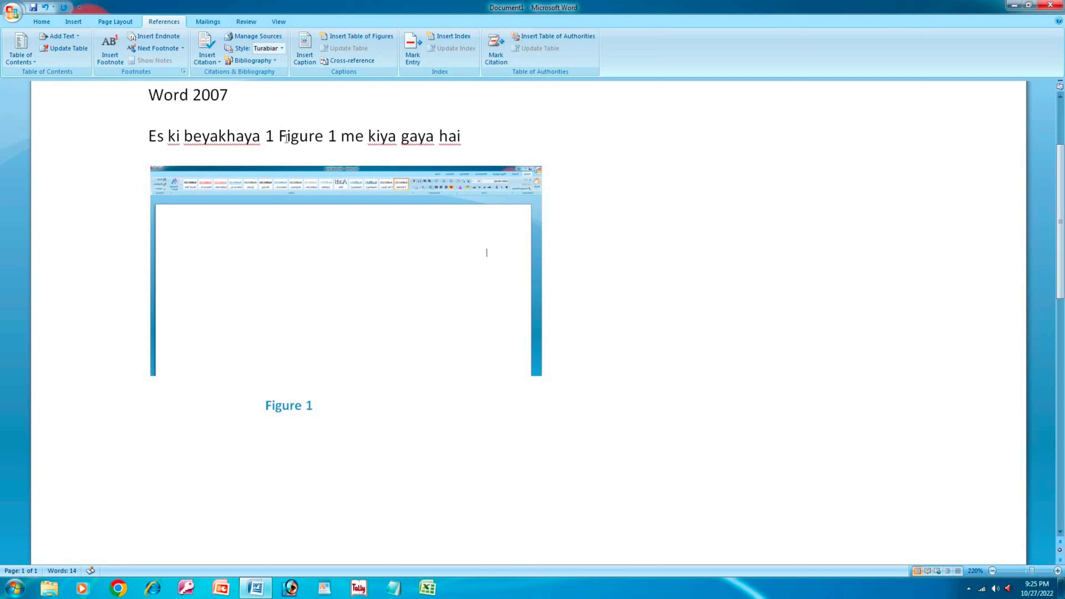
pyautogui.press('BackSpace')
pyautogui.press('BackSpace')
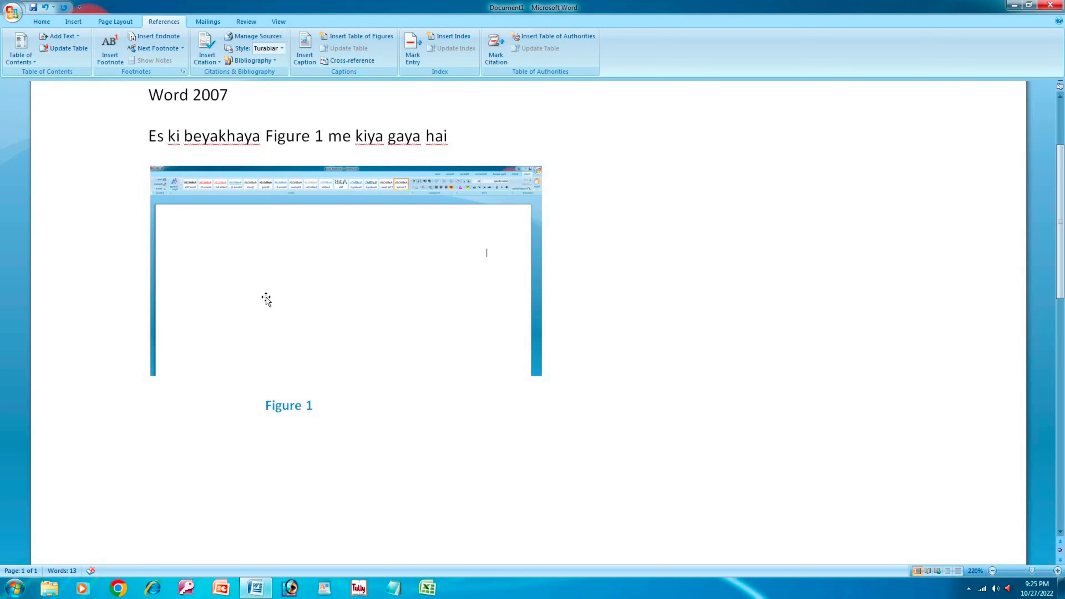
pyautogui.click(75, 22)
# - Insert the stylish boy photo from the PIK folder below the Figure 1 caption
pyautogui.click(117, 53)
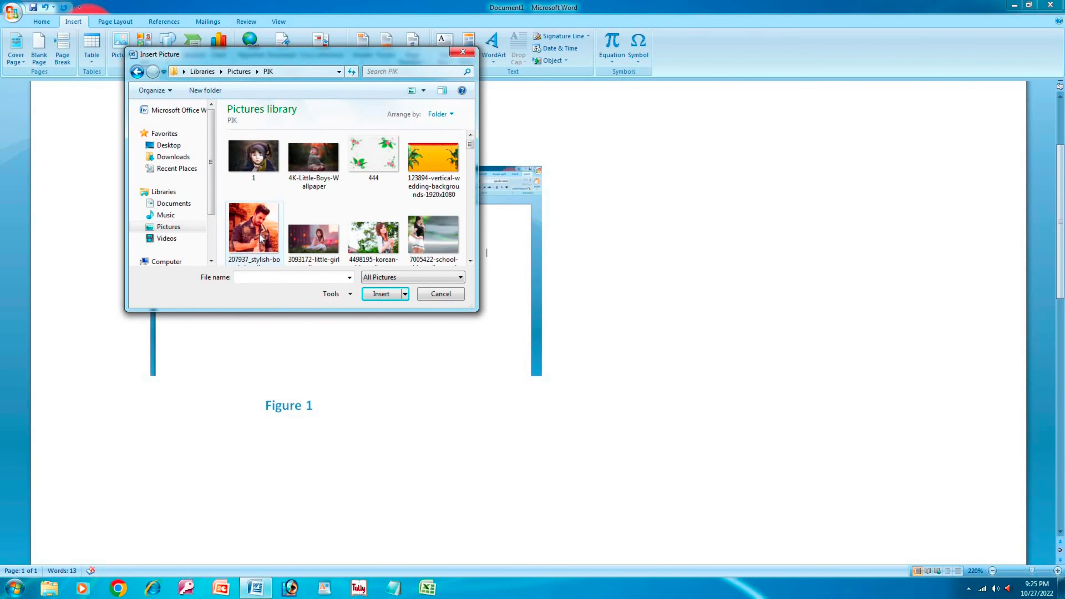
pyautogui.doubleClick(254, 228)
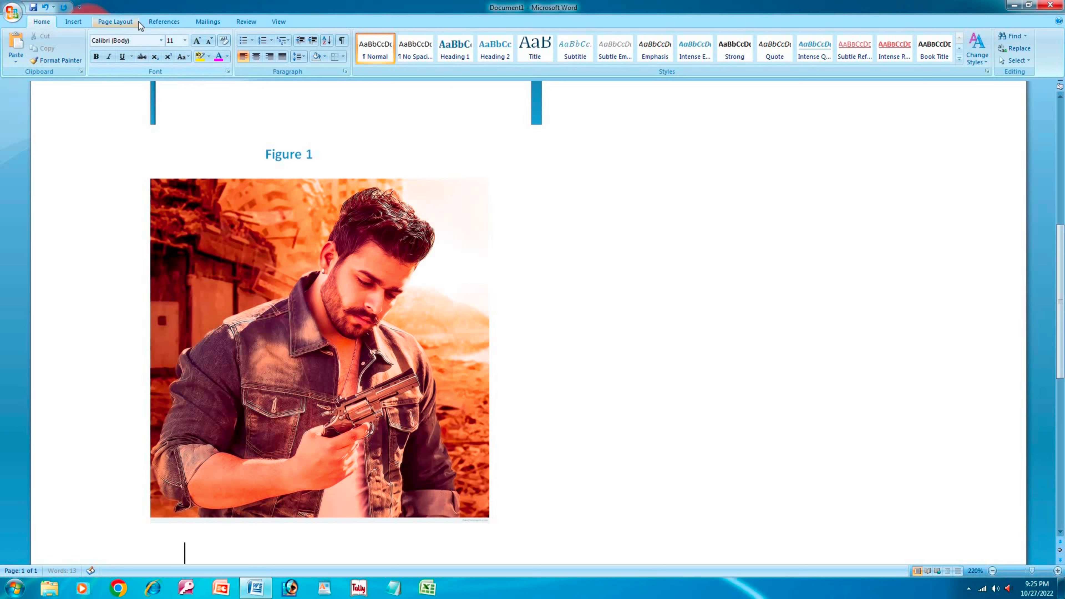
# - Caption the revolver photo 'Figure 2' and bring up the Table of Figures dialog
pyautogui.click(177, 23)
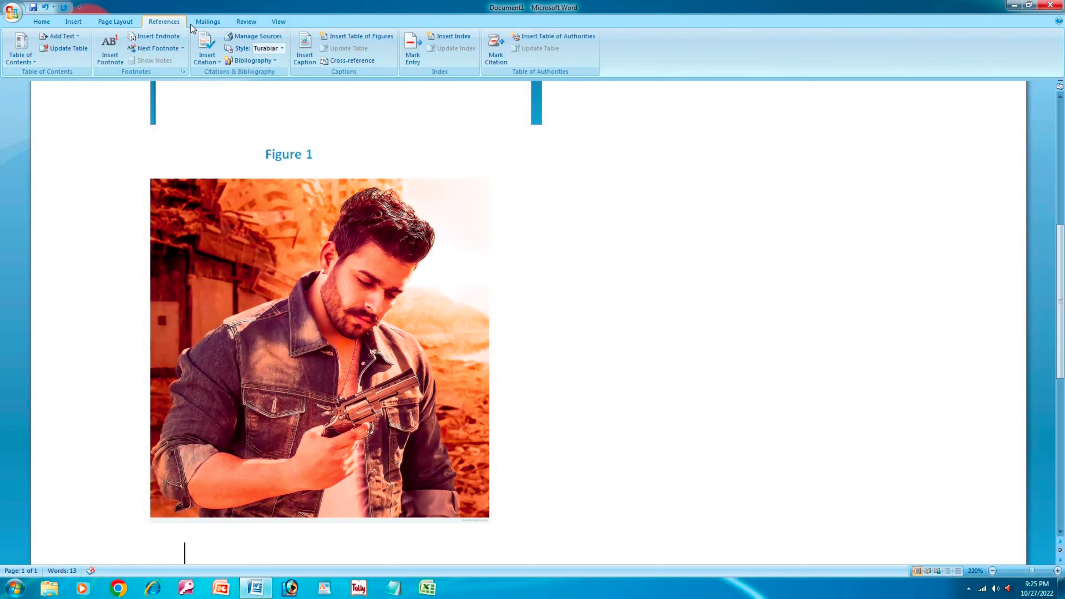
pyautogui.click(308, 60)
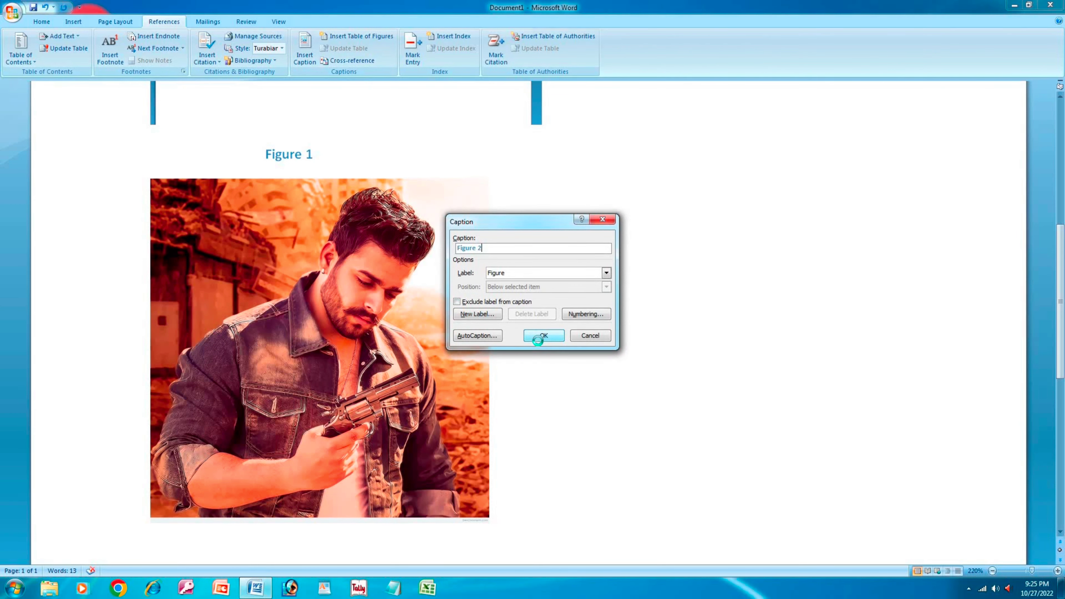
pyautogui.click(541, 337)
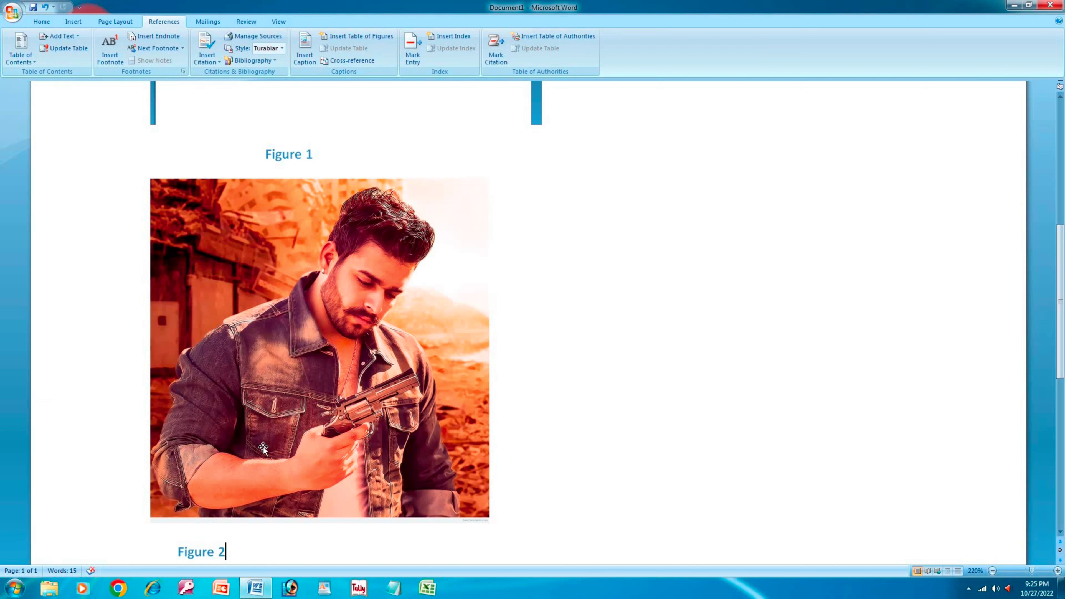
pyautogui.click(328, 154)
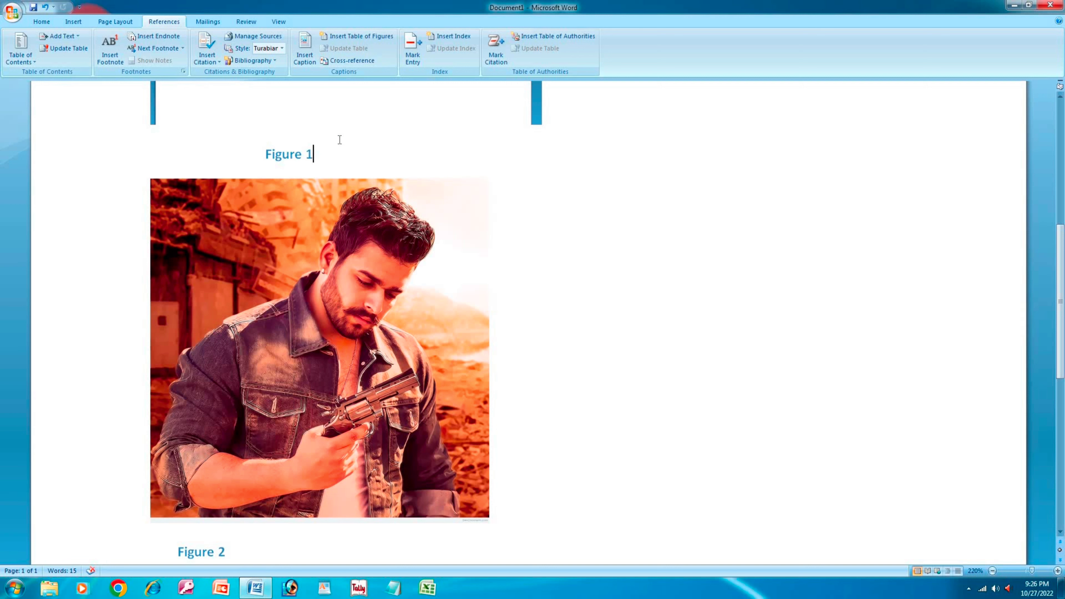
pyautogui.click(381, 39)
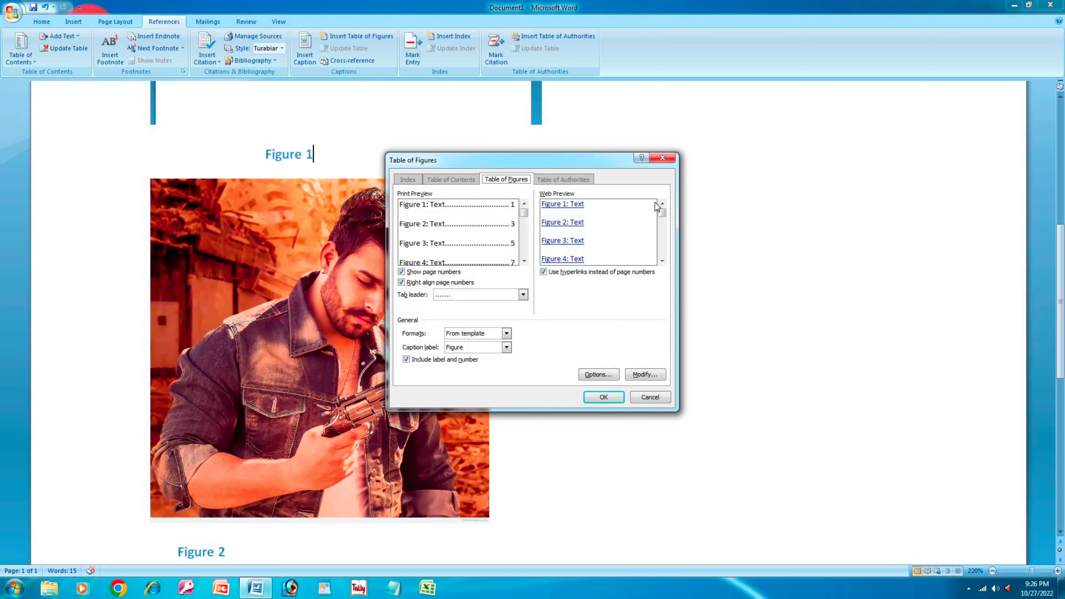
# - Insert a table of figures below the Figure 2 caption, listing Figures 1 and 2 on page 1
pyautogui.click(604, 397)
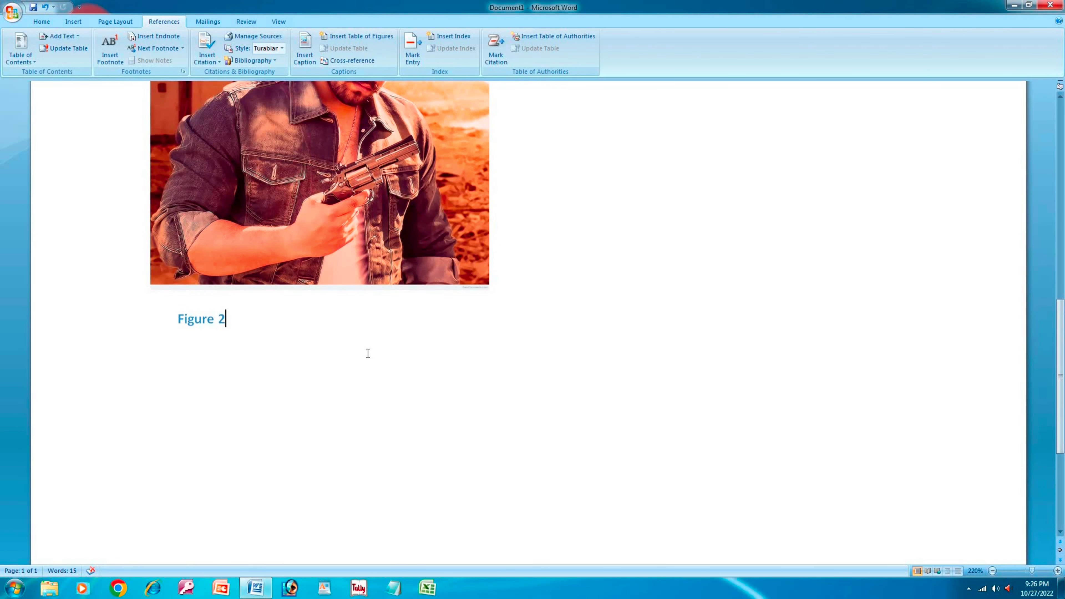
pyautogui.click(366, 351)
pyautogui.click(358, 37)
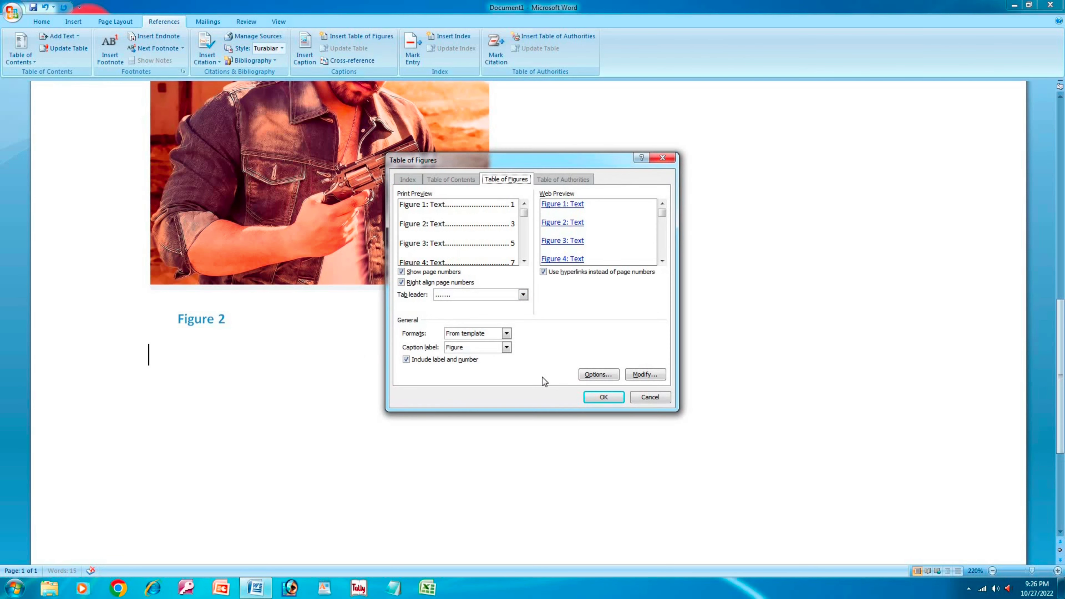
pyautogui.click(604, 397)
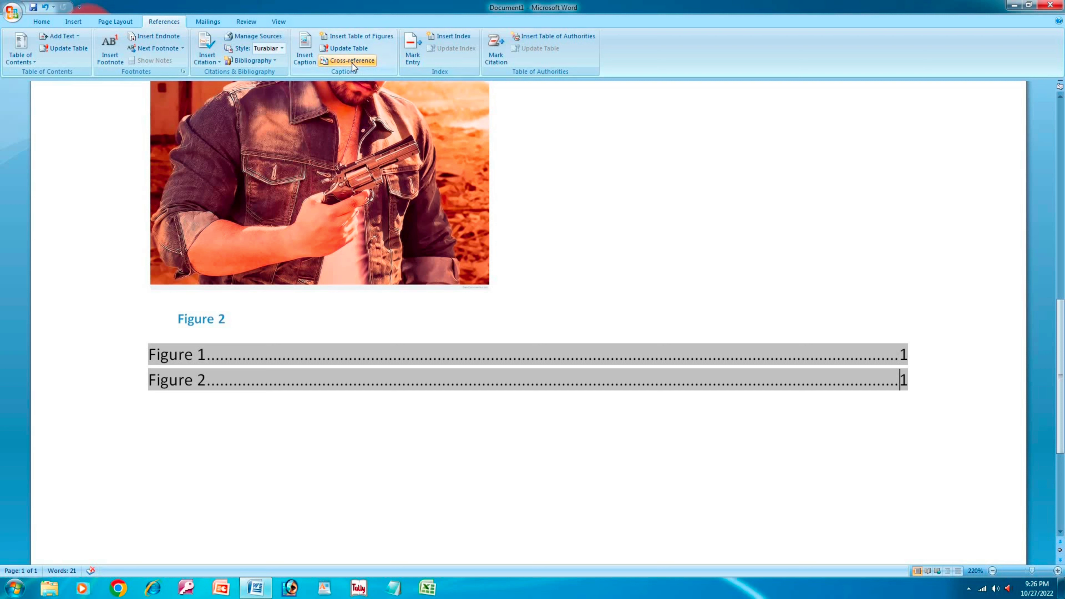
pyautogui.click(78, 22)
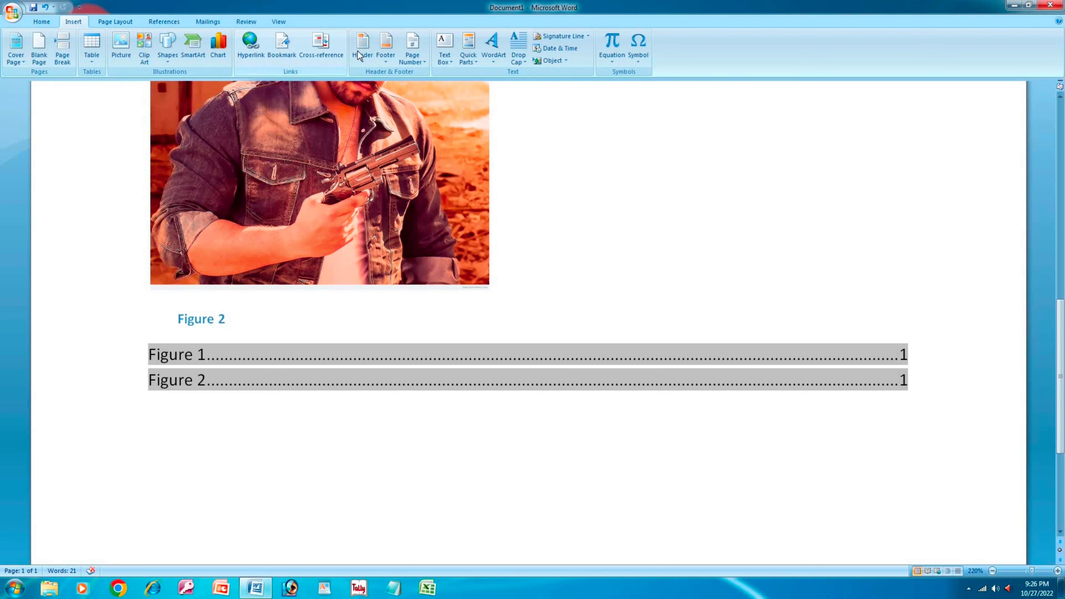
pyautogui.click(155, 23)
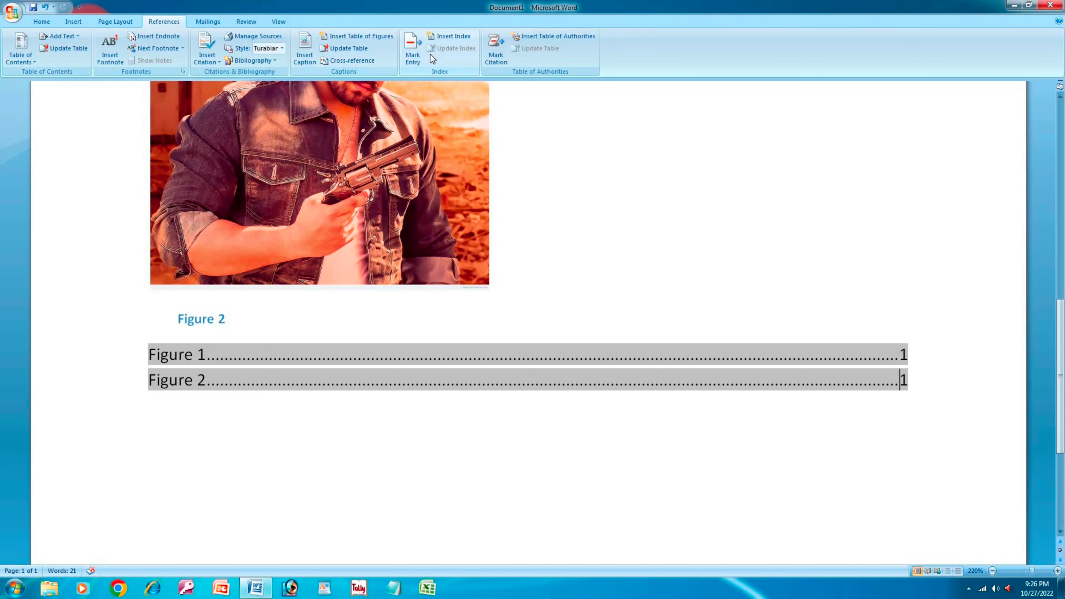
pyautogui.click(42, 22)
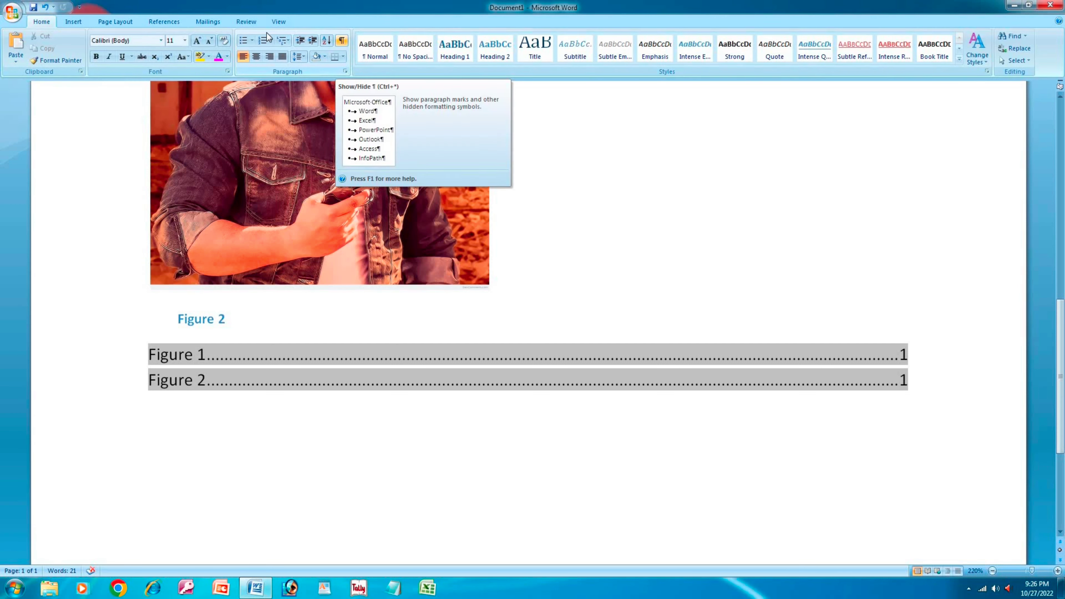
pyautogui.click(168, 21)
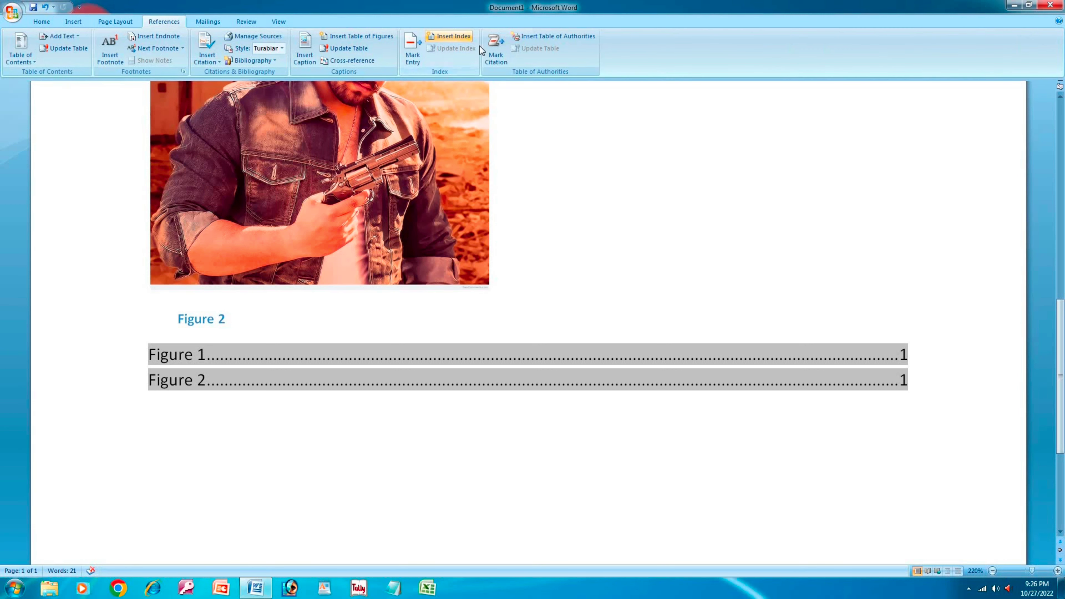
pyautogui.click(416, 56)
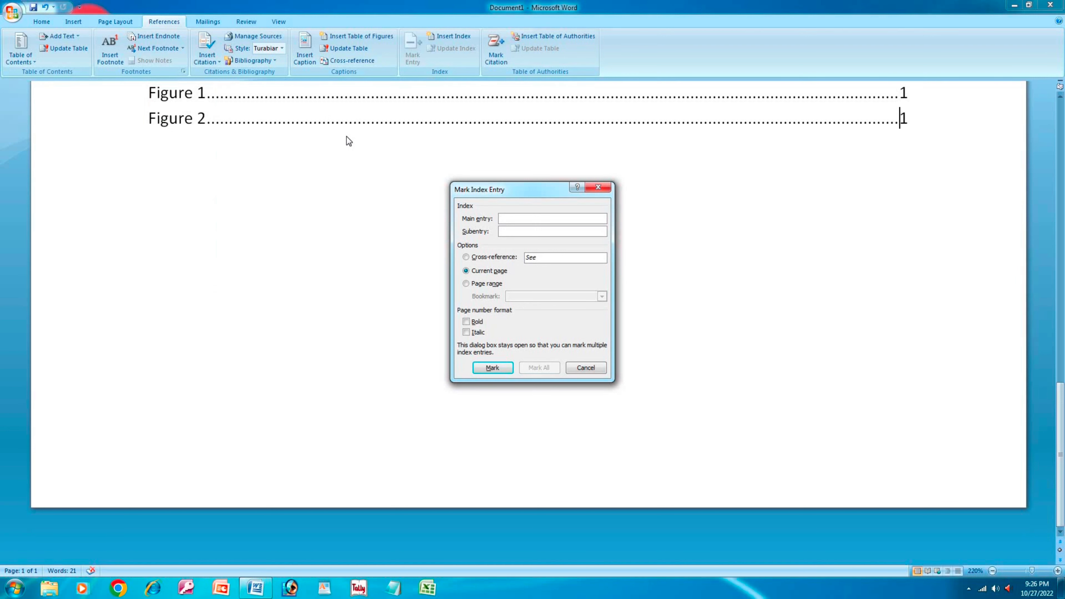
# - Mark an 'f' index entry on the Figure 2 line of the table of figures
pyautogui.click(493, 368)
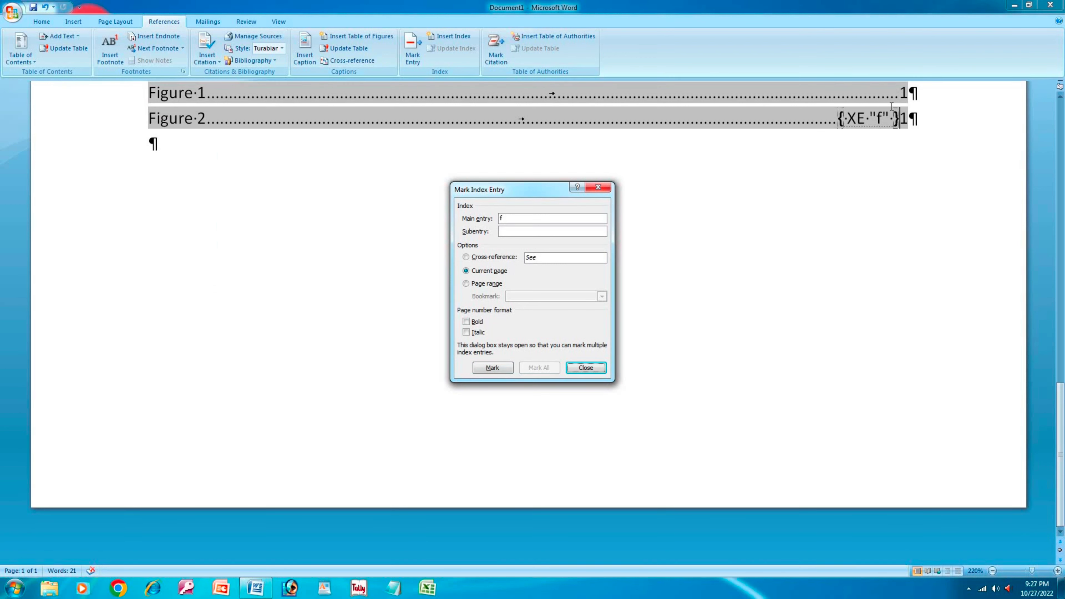
pyautogui.click(598, 191)
pyautogui.scroll(10, 601, 190)
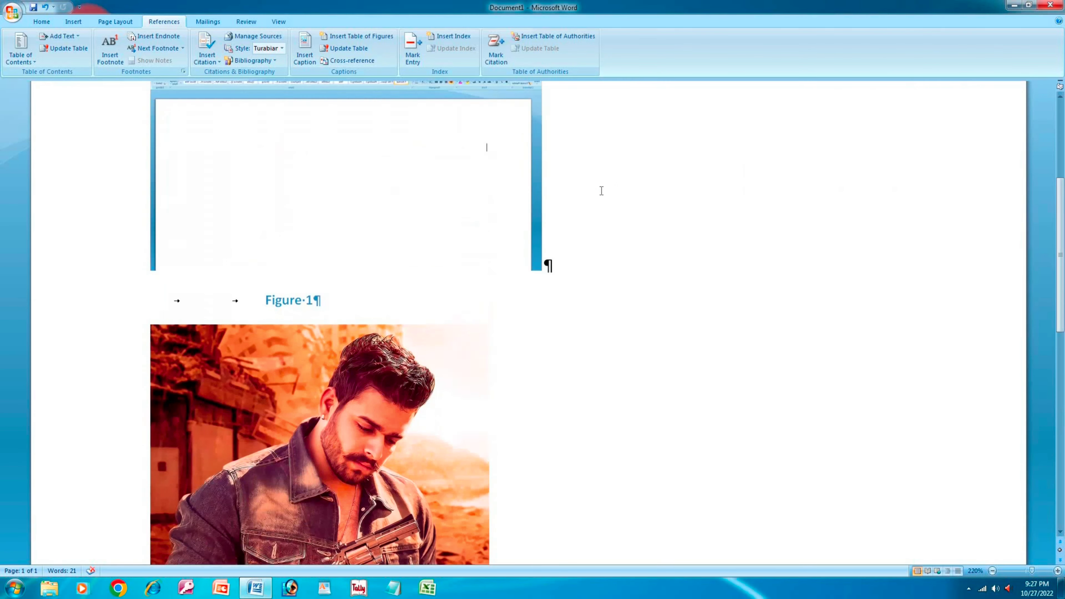
pyautogui.scroll(5, 601, 191)
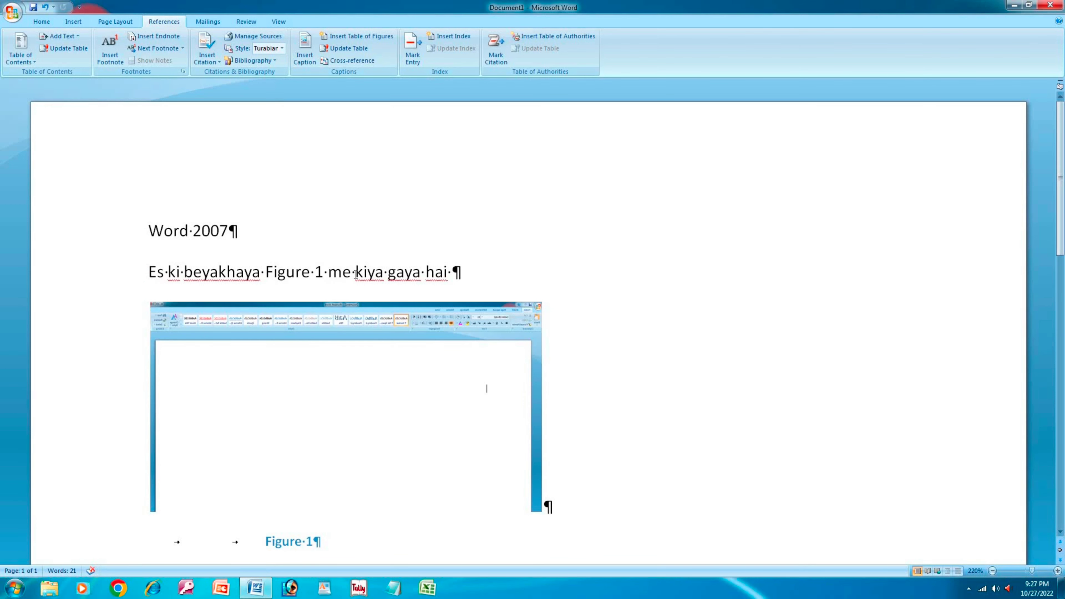
# - Mark a second index entry with 'f' as the main entry
pyautogui.click(405, 52)
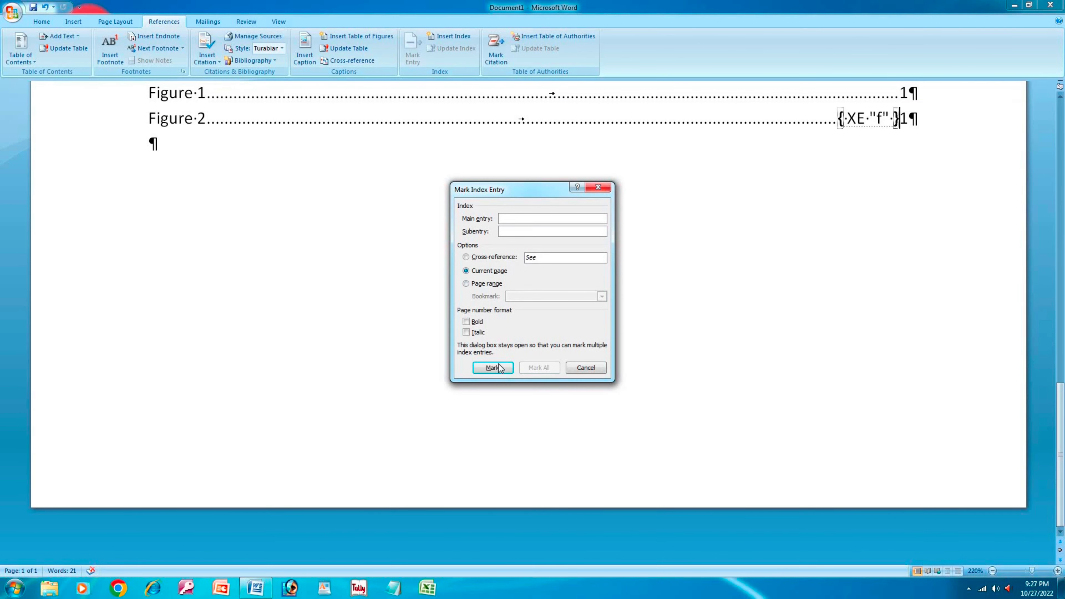
pyautogui.click(498, 368)
pyautogui.click(523, 322)
pyautogui.write('f')
pyautogui.press('Return')
pyautogui.press('Escape')
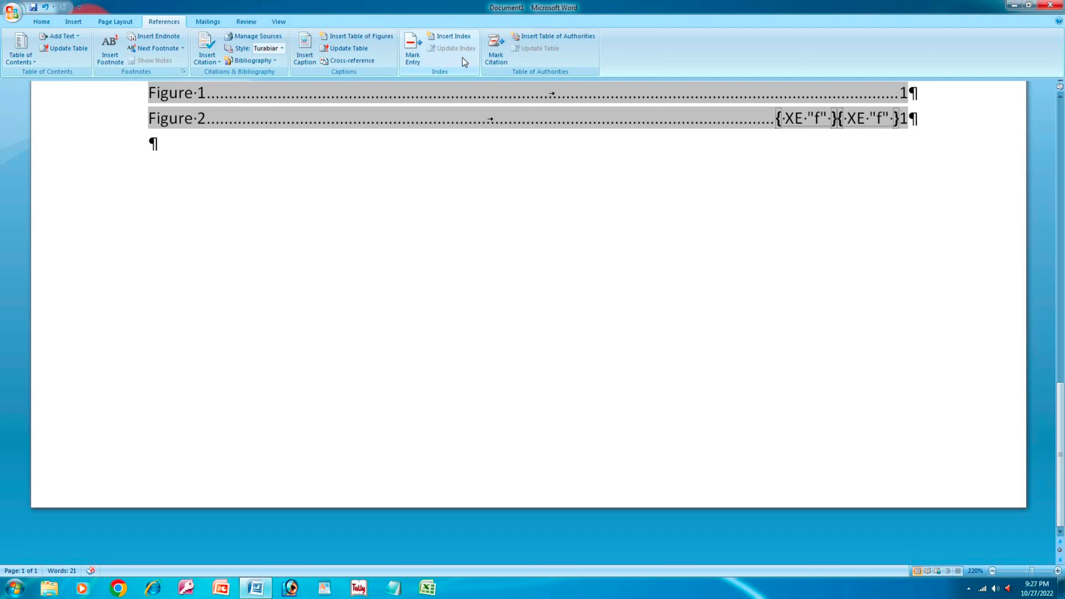
# - Mark citation 't' with short citation 'f' and mark all its occurrences
pyautogui.click(500, 59)
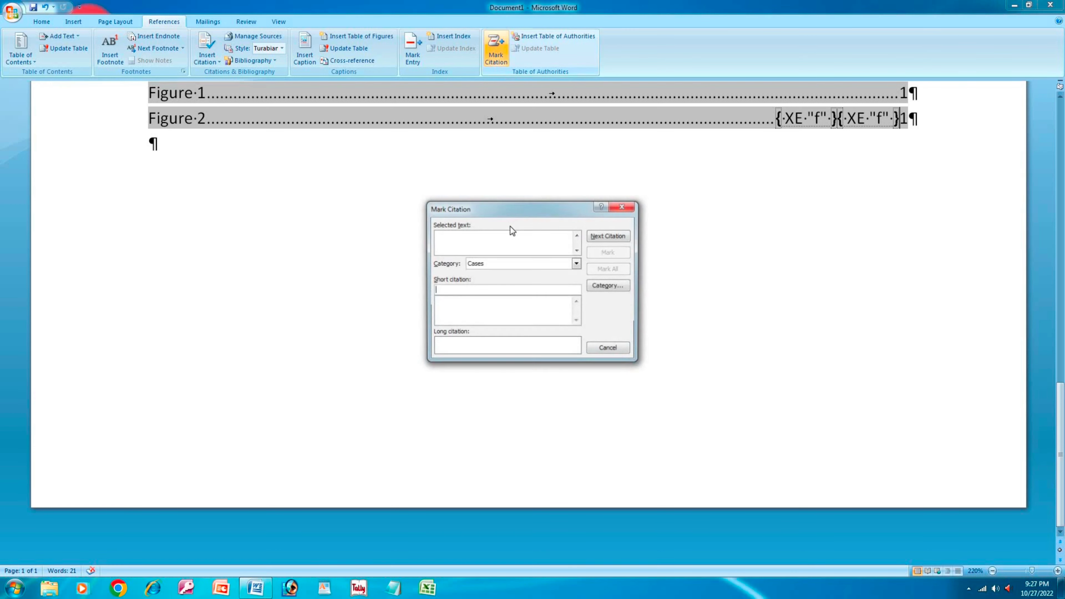
pyautogui.click(482, 288)
pyautogui.write('f')
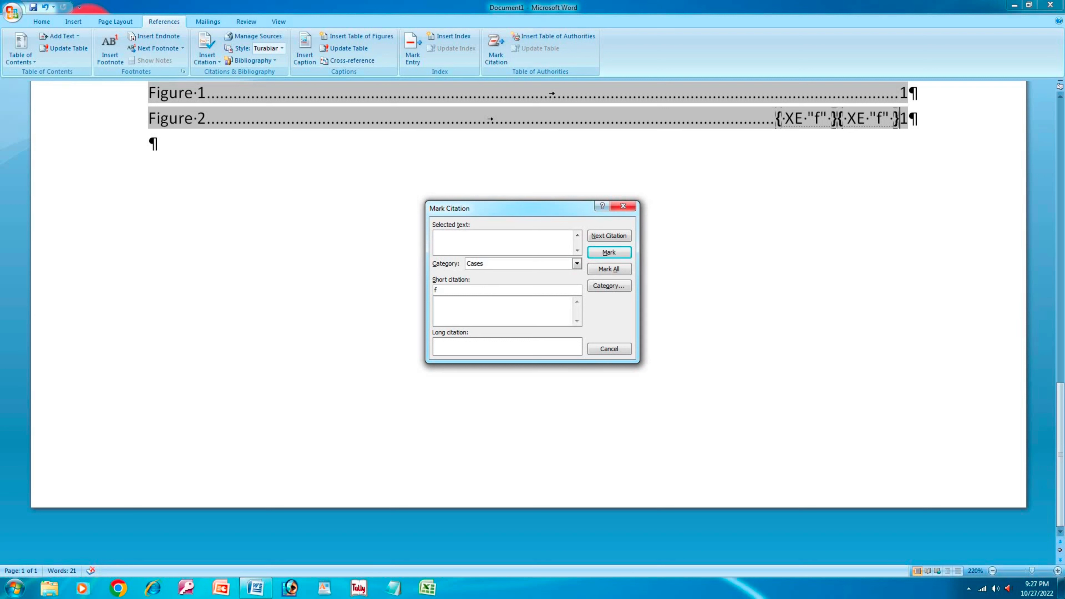
pyautogui.click(469, 239)
pyautogui.write('t')
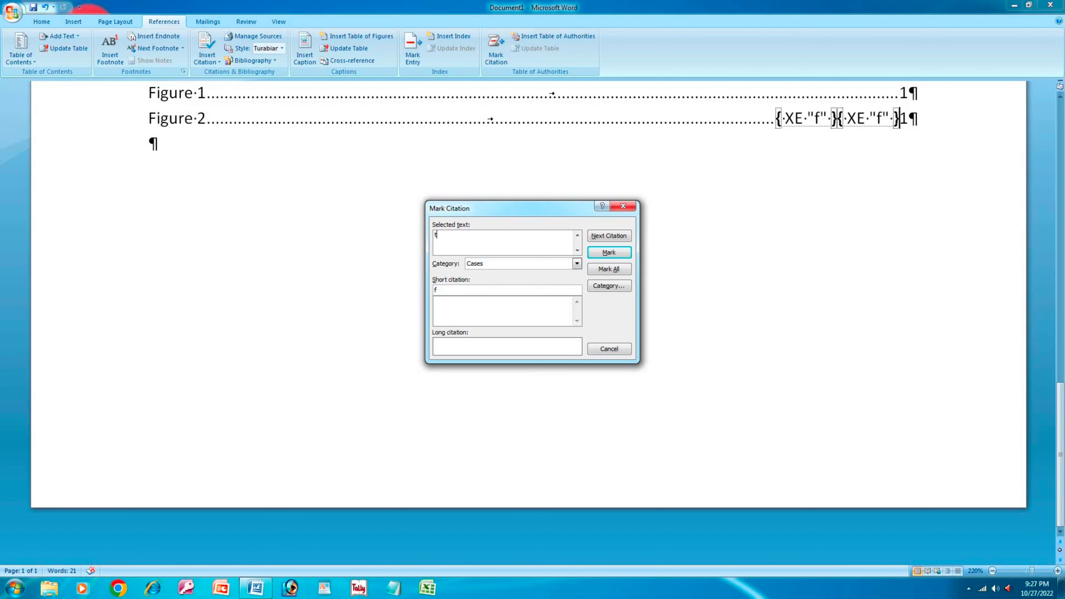
pyautogui.click(608, 265)
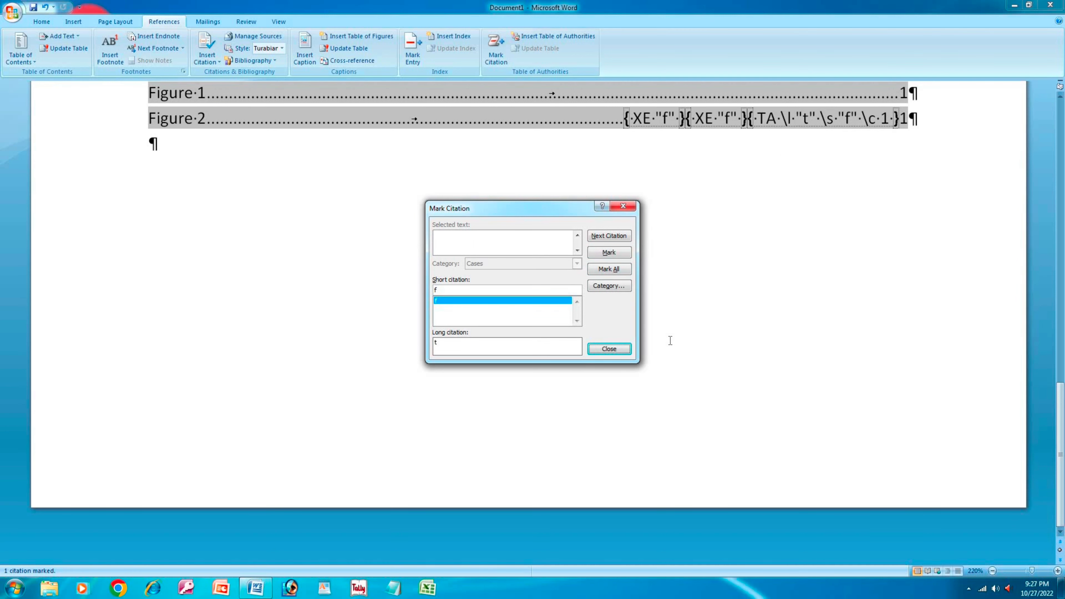
# - Mark the citation twice more, search for the next citation, then close Mark Citation
pyautogui.click(610, 254)
pyautogui.click(609, 254)
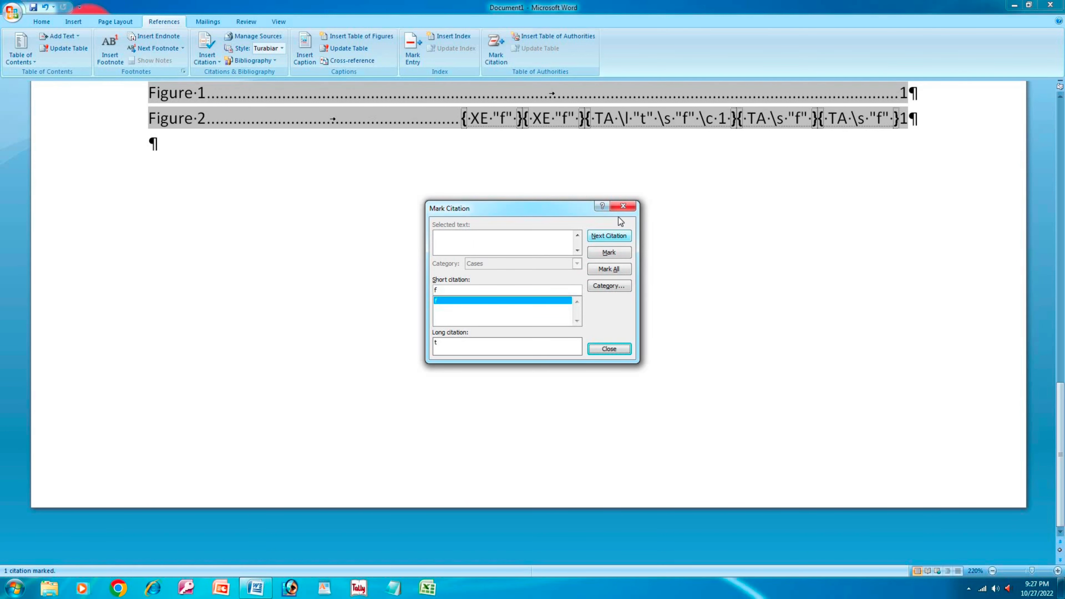
pyautogui.click(610, 236)
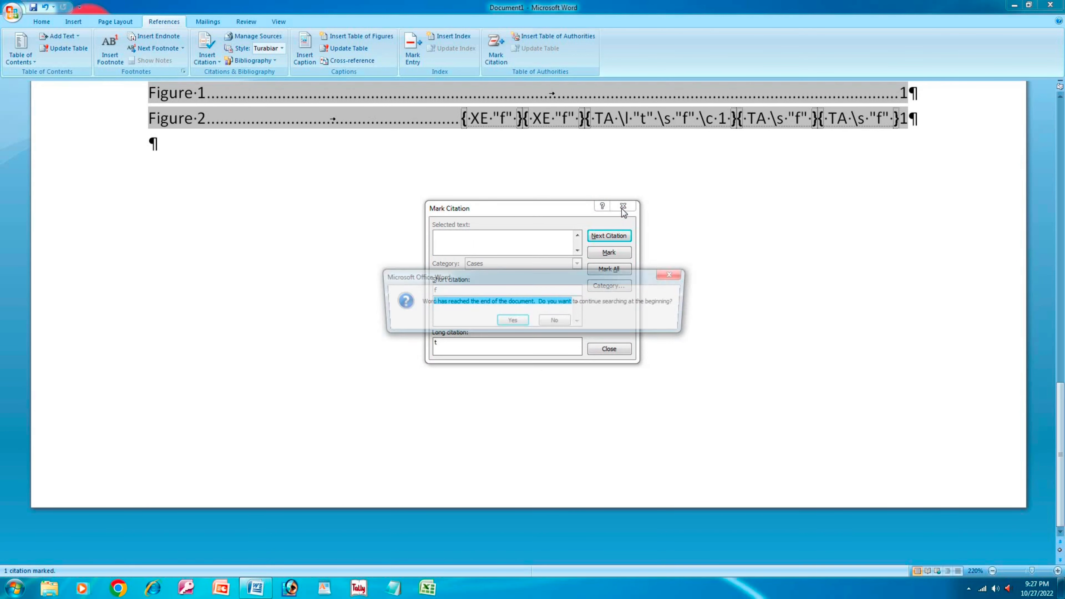
pyautogui.click(525, 322)
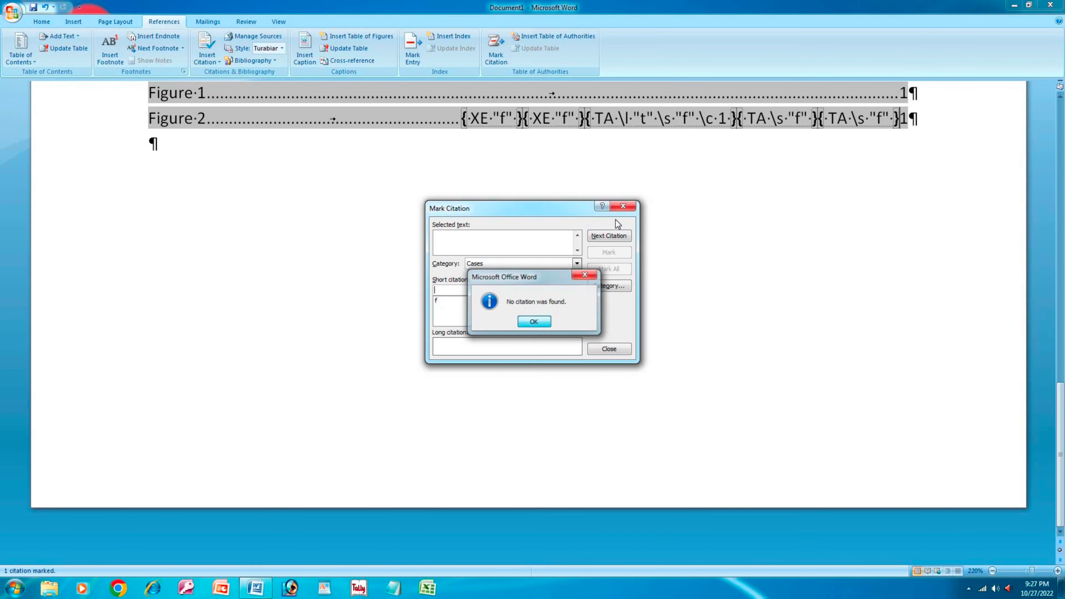
pyautogui.press('Return')
pyautogui.click(624, 210)
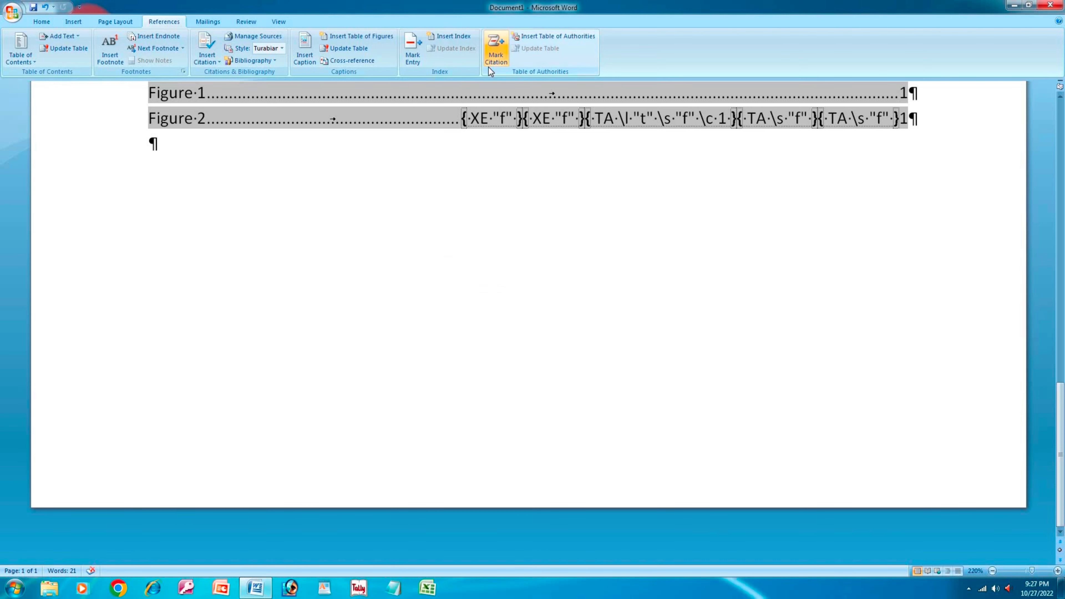
# - Insert a table of authorities with default settings, listing 't' under Cases, then return to Home
pyautogui.click(540, 36)
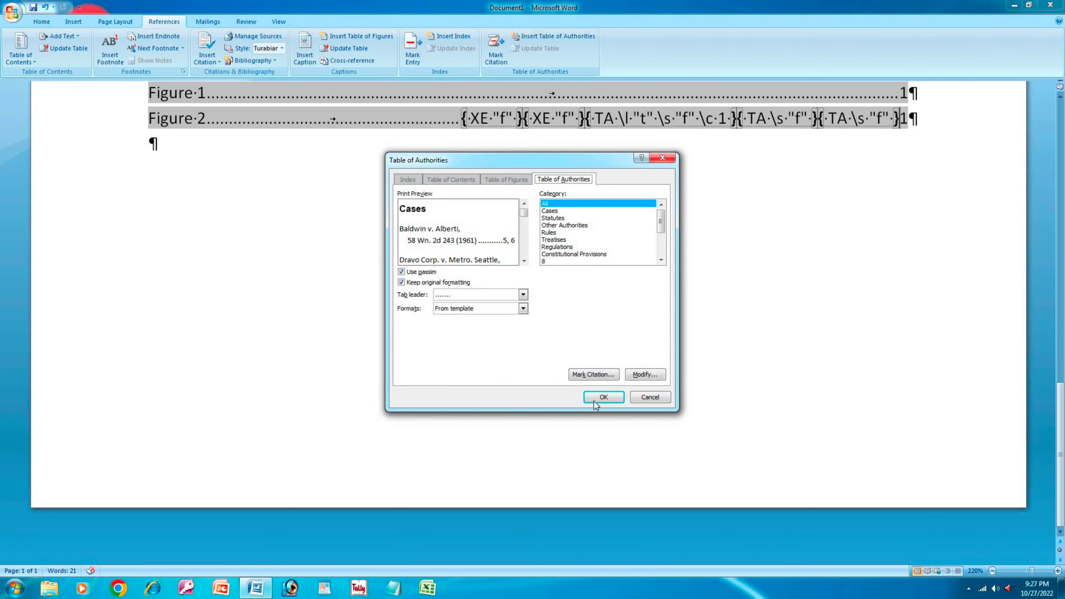
pyautogui.click(603, 397)
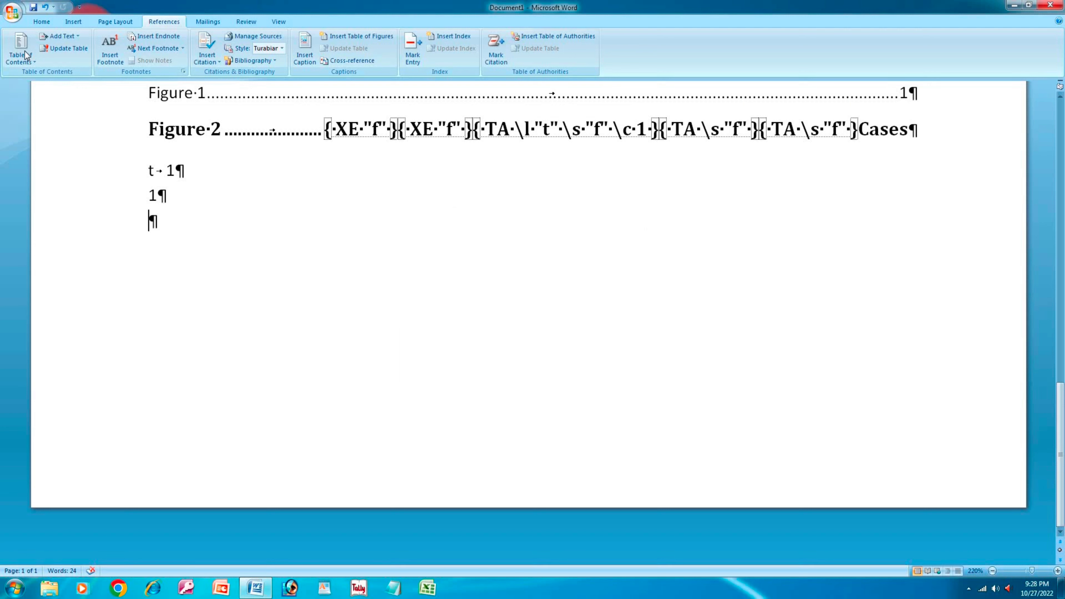
pyautogui.click(42, 22)
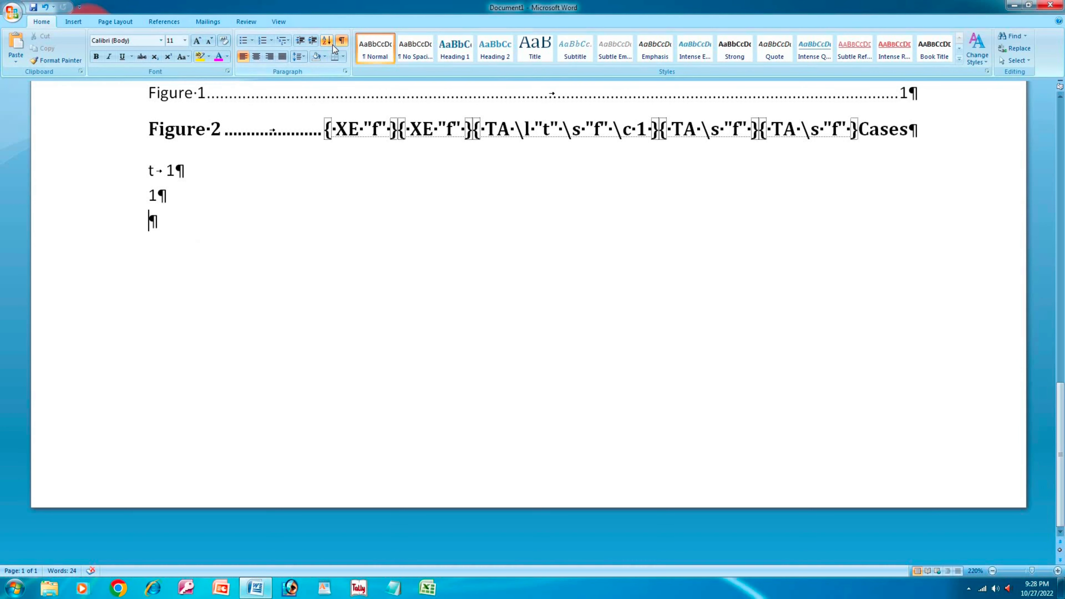
# - Hide formatting marks, try moving the 't' entry, then undo back to the Figure 1/Figure 2 list
pyautogui.click(340, 42)
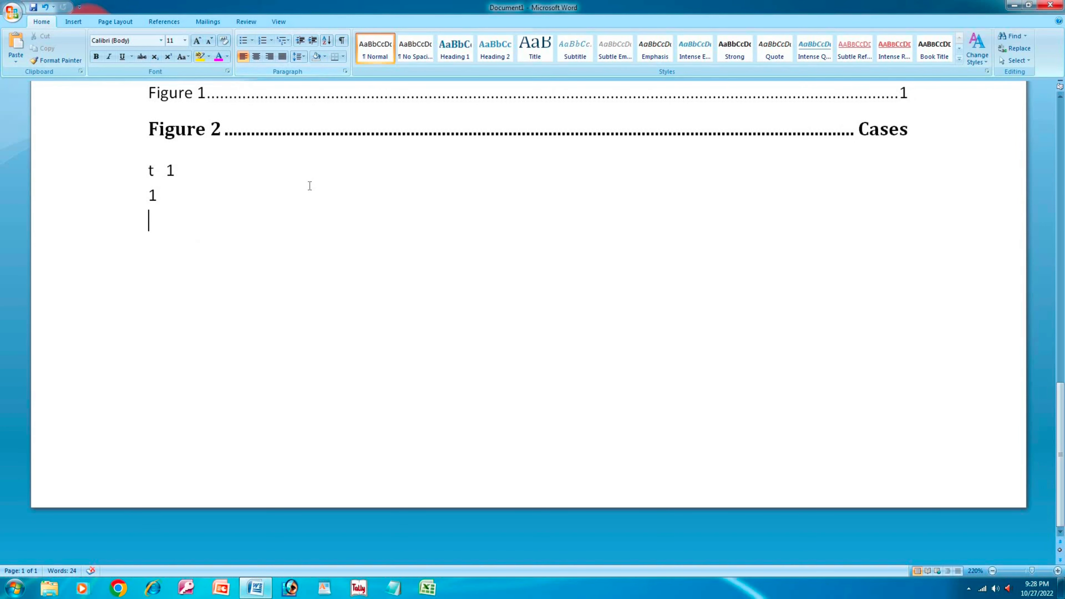
pyautogui.doubleClick(153, 171)
pyautogui.moveTo(157, 172); pyautogui.dragTo(197, 187)
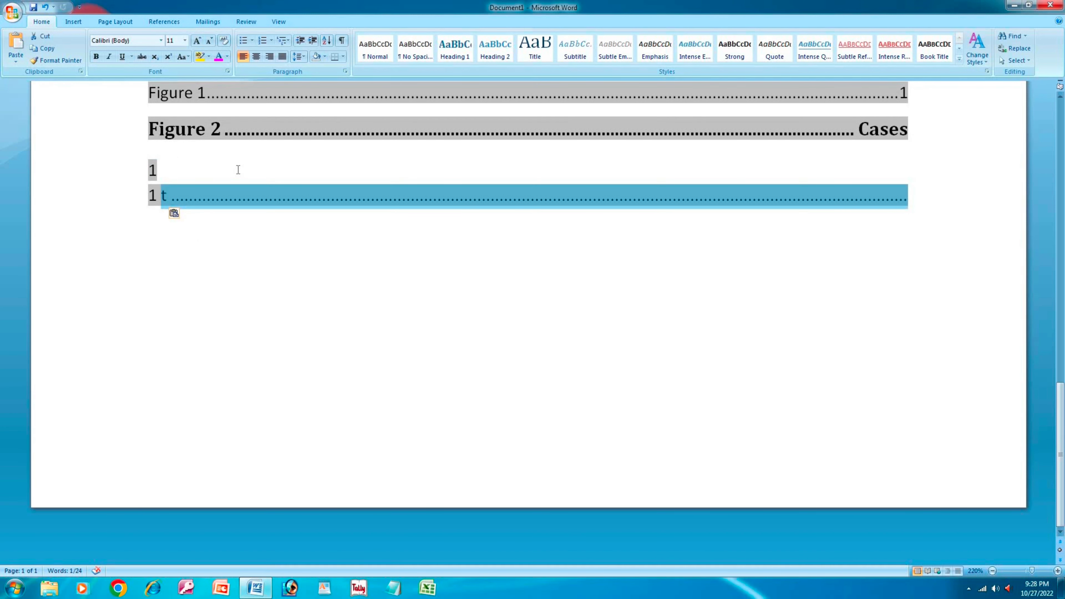
pyautogui.hotkey('ctrl', 'z')
pyautogui.hotkey('ctrl', 'z')
pyautogui.hotkey('ctrl', 'z')
pyautogui.hotkey('ctrl', 'z')
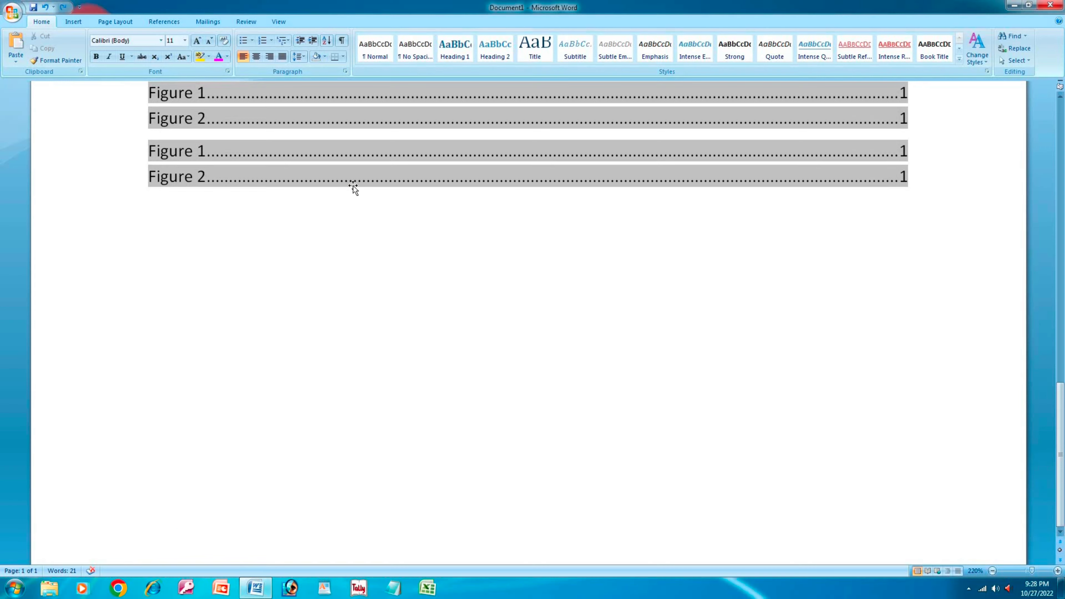
pyautogui.scroll(-3, 353, 185)
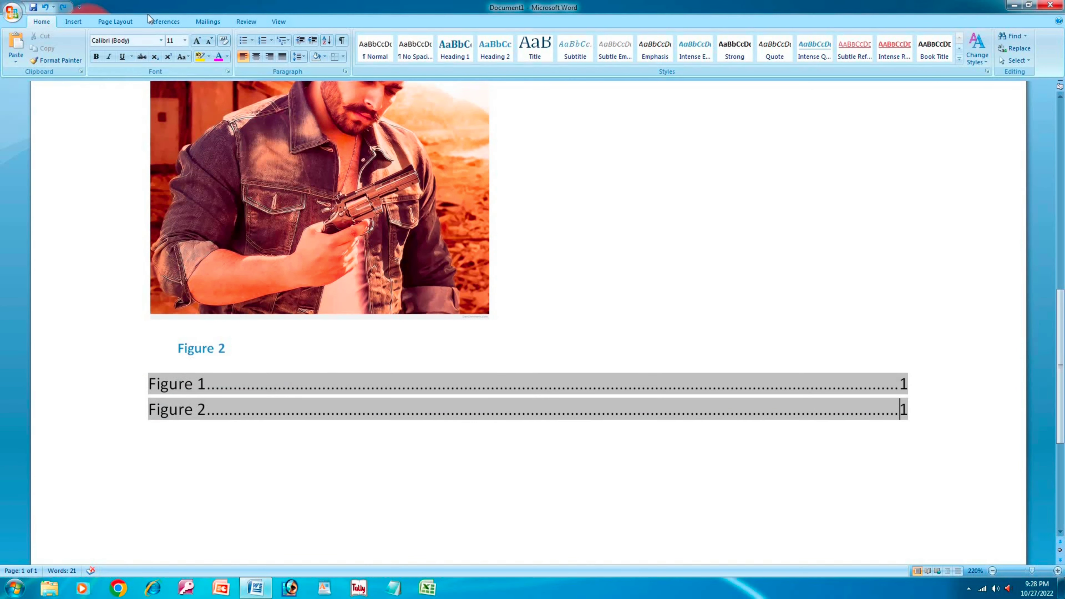
# - Show the Mailings tab and delete all of the document's content
pyautogui.click(179, 21)
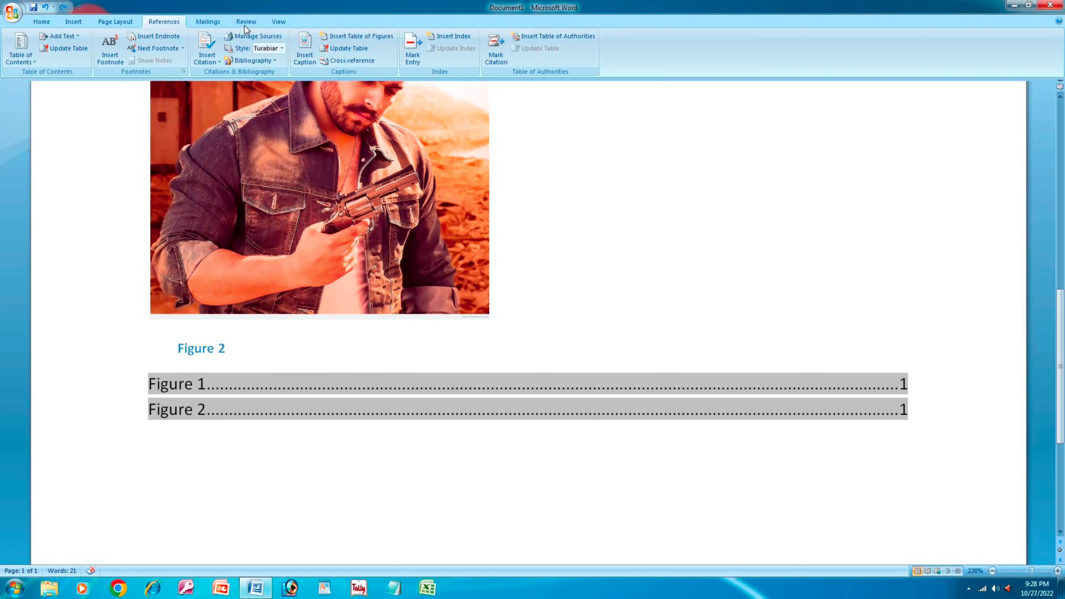
pyautogui.click(213, 24)
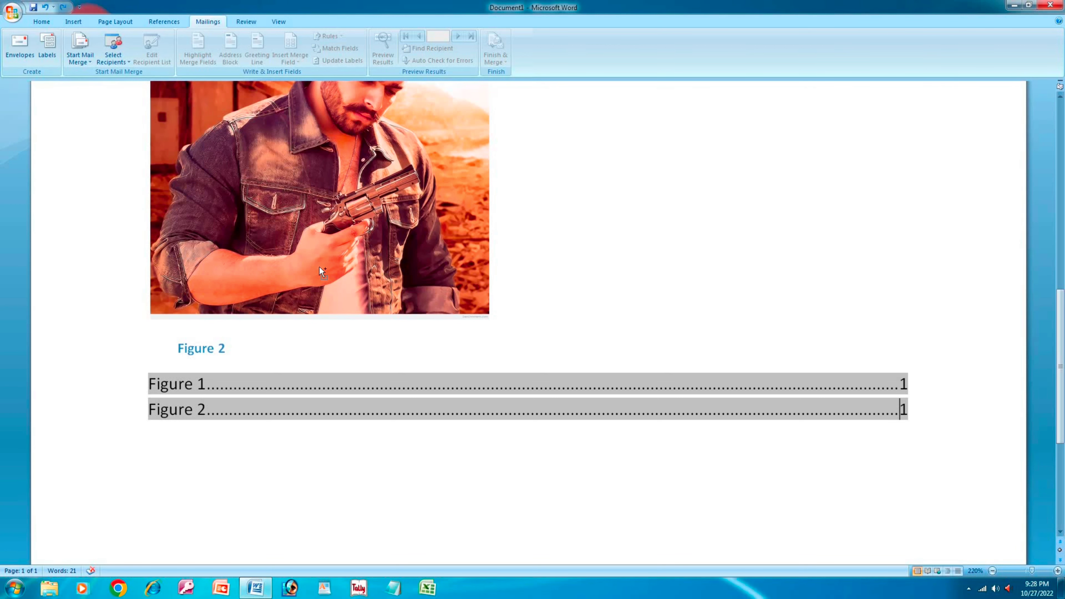
pyautogui.hotkey('ctrl', 'a')
pyautogui.press('Delete')
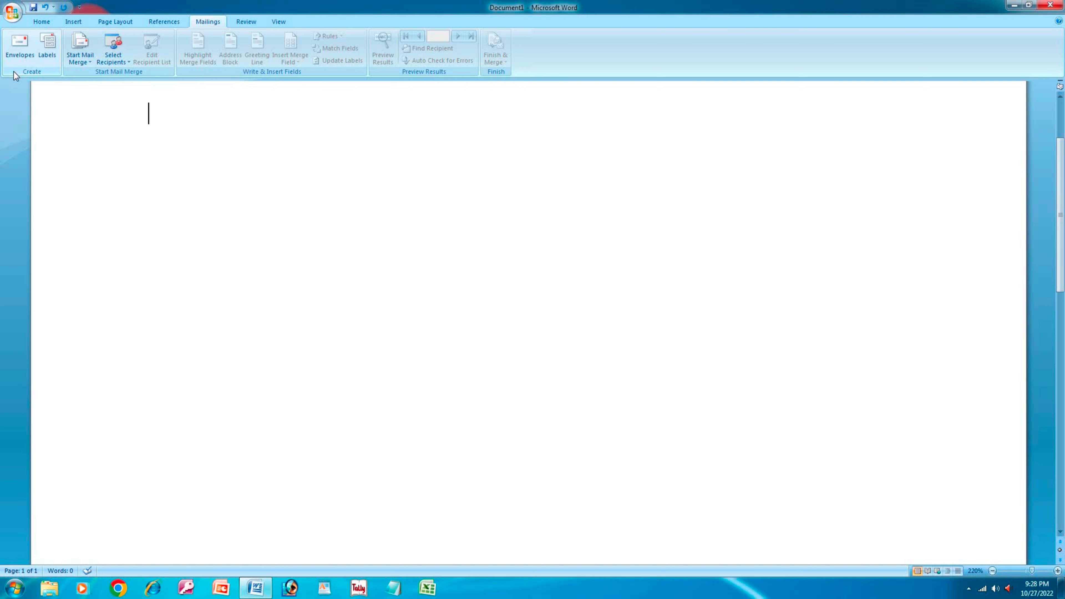
# - Open Envelopes and Labels and enter the recipient's name and locality as the first delivery lines
pyautogui.click(23, 53)
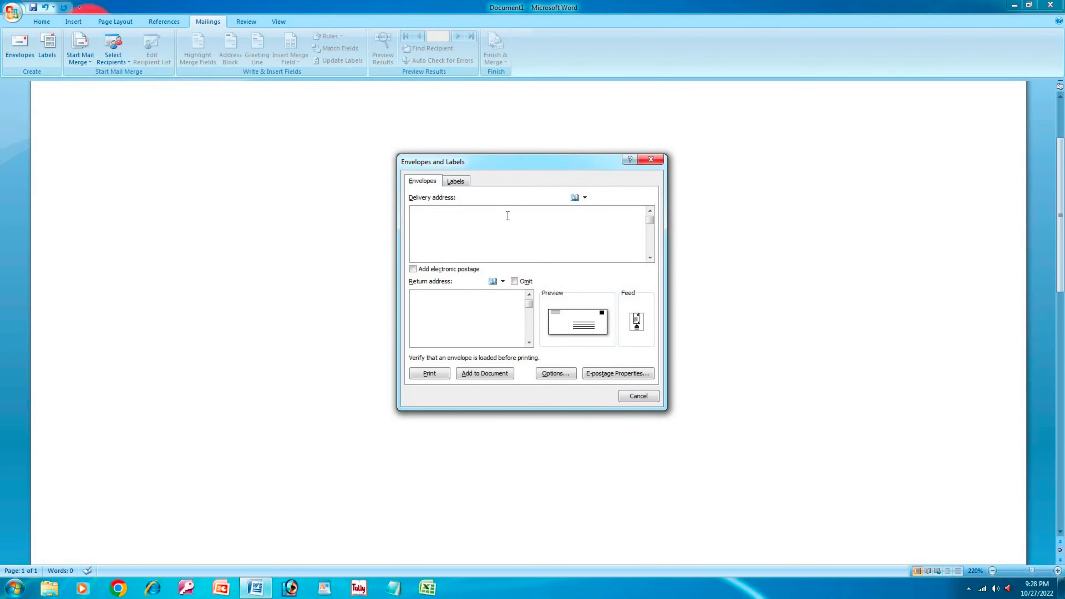
pyautogui.click(507, 215)
pyautogui.press('Return')
pyautogui.write('at ,pto')
pyautogui.press('BackSpace')
pyautogui.press('BackSpace')
pyautogui.press('BackSpace')
pyautogui.press('BackSpace')
pyautogui.write('mothi')
pyautogui.press('BackSpace')
pyautogui.press('BackSpace')
pyautogui.press('BackSpace')
pyautogui.press('BackSpace')
pyautogui.press('BackSpace')
pyautogui.write('chhatauni')
# - Add the post office, police station and recipient's mobile number lines to the delivery address
pyautogui.press('Return')
pyautogui.write('po')
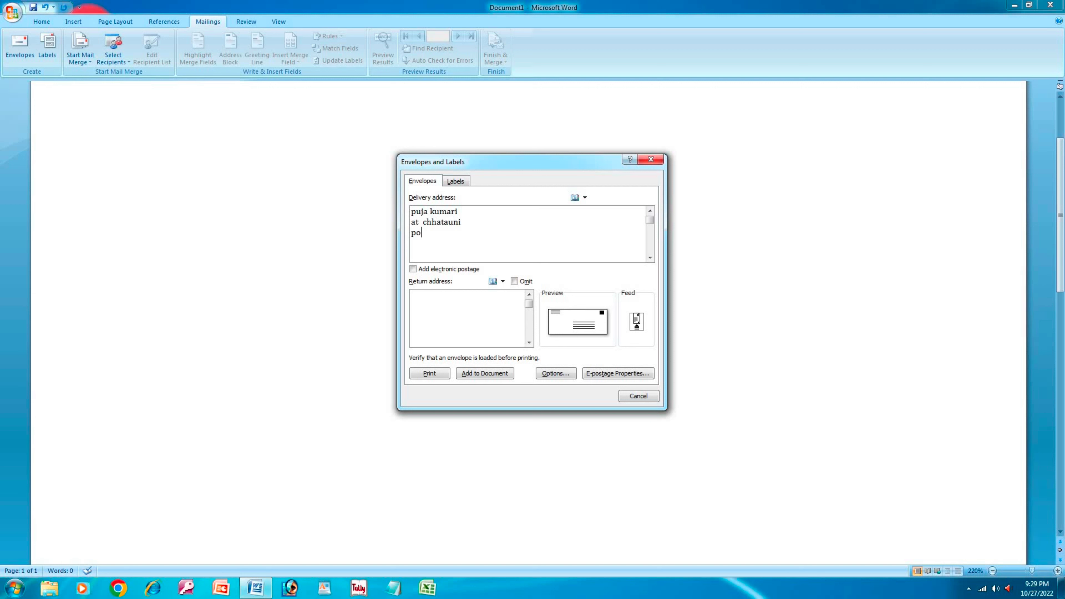
pyautogui.write(' chhatauni')
pyautogui.press('Return')
pyautogui.write('ps chhatauni')
pyautogui.press('Return')
pyautogui.write('d')
pyautogui.press('BackSpace')
pyautogui.write('mo 90315')
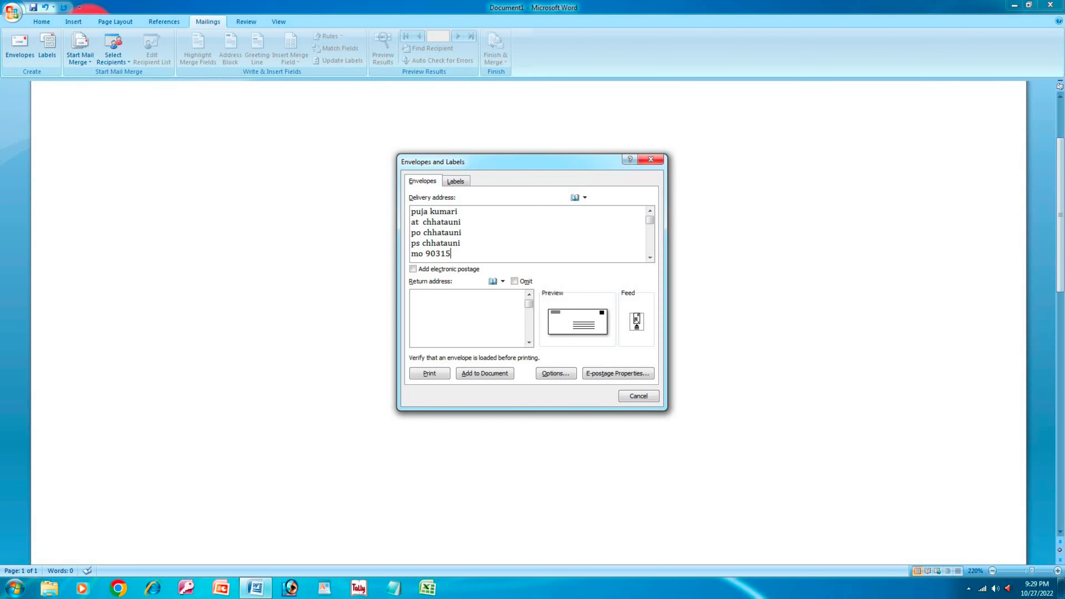
pyautogui.press('BackSpace')
pyautogui.press('BackSpace')
pyautogui.press('BackSpace')
pyautogui.press('BackSpace')
pyautogui.press('BackSpace')
# - Enter the sender's centre name and address, then the post office line, as the return address
pyautogui.click(426, 302)
pyautogui.write('s')
pyautogui.write('k comp')
pyautogui.write('uter ce')
pyautogui.write('ntre ')
pyautogui.write('a')
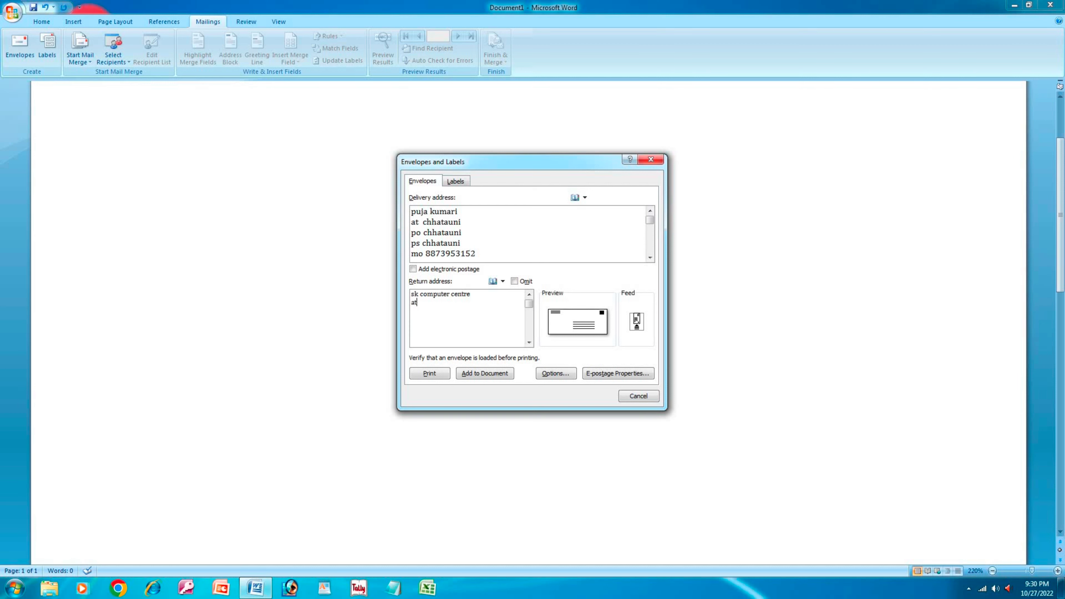
pyautogui.write('t bhawanipur zirat motihari mahila college mo')
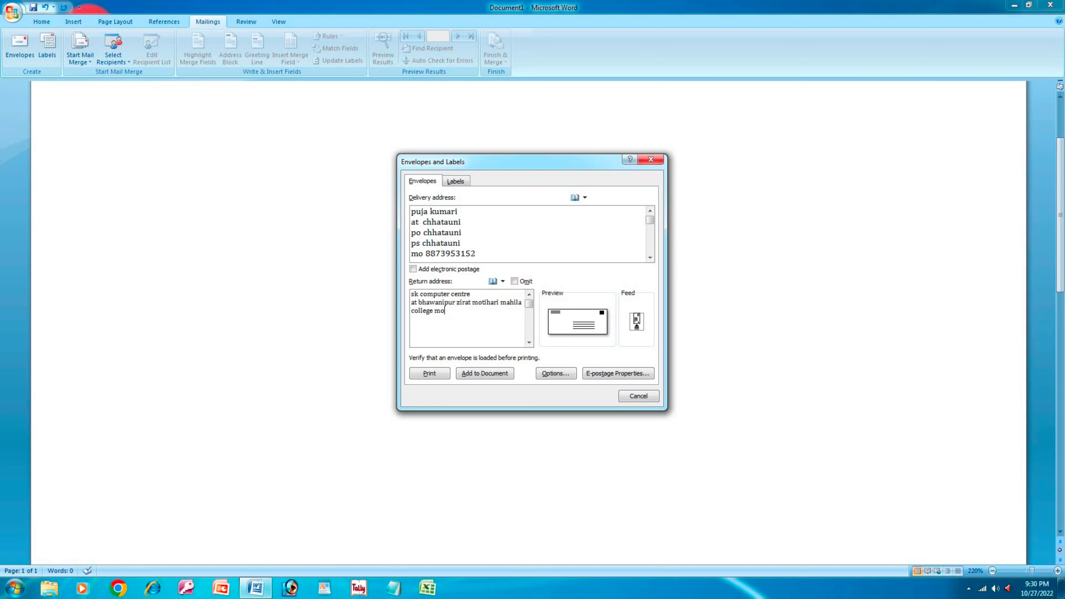
pyautogui.write('tihari')
pyautogui.press('Return')
pyautogui.write('po- chhataui')
pyautogui.press('BackSpace')
pyautogui.press('BackSpace')
pyautogui.write('ni')
# - Add the police station line and the sender's mobile number to the return address
pyautogui.press('Return')
pyautogui.write('ps - chhatauni')
pyautogui.click(473, 339)
pyautogui.write('mo 887')
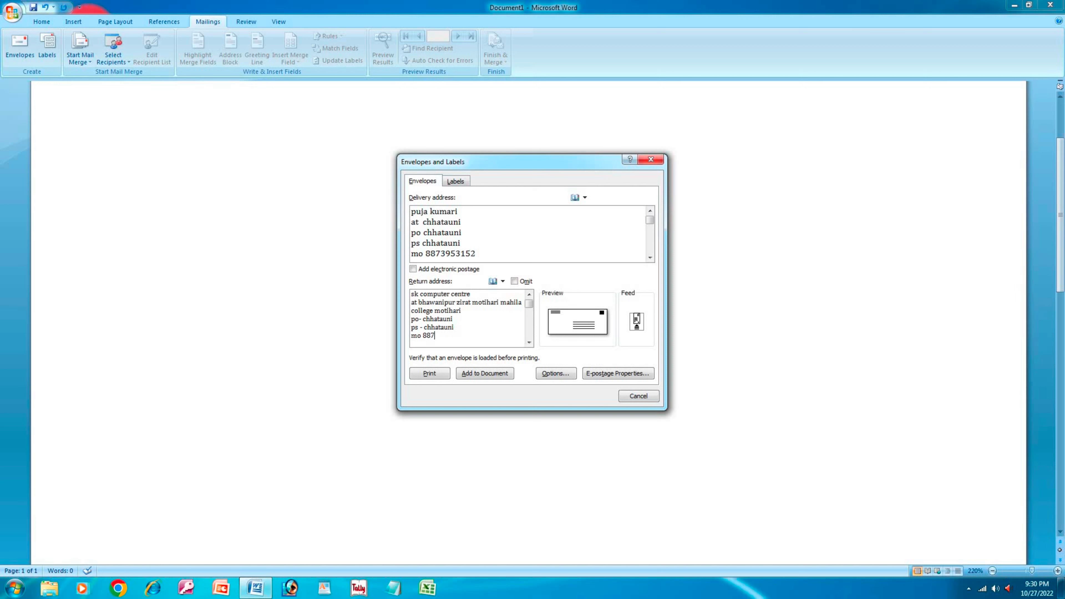
pyautogui.press('BackSpace')
pyautogui.press('BackSpace')
# - On the Labels tab, keep the recipient's address and choose the Microsoft 1/4 Letter Postcard label
pyautogui.click(451, 182)
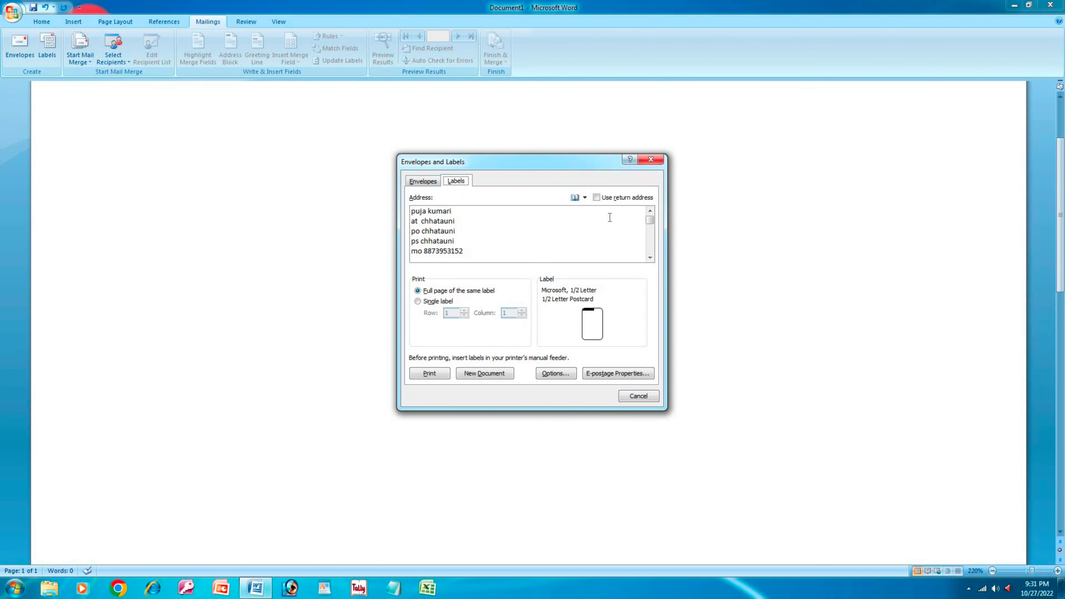
pyautogui.click(597, 197)
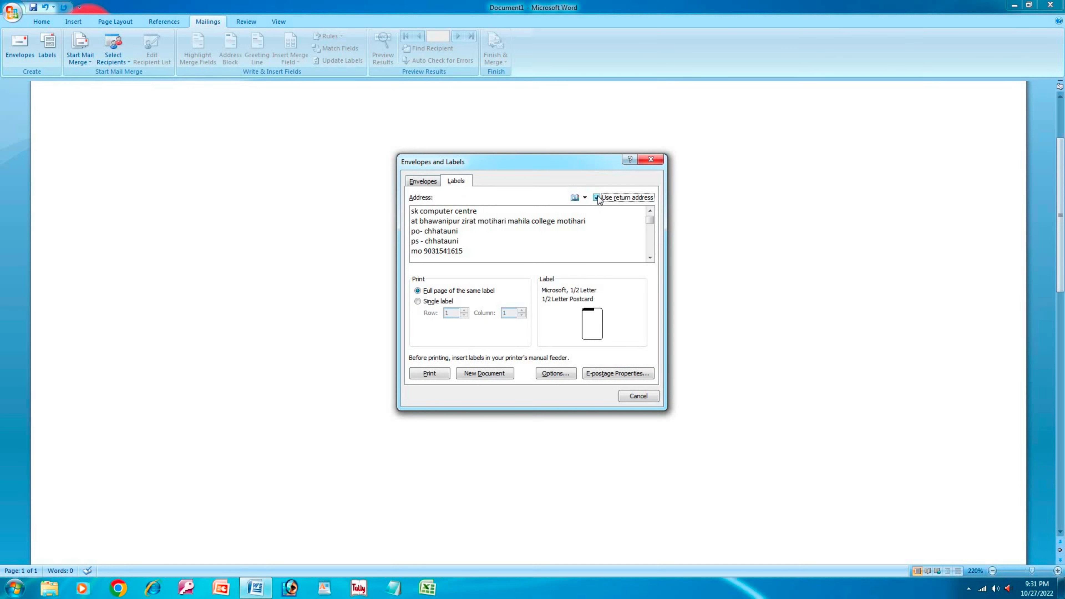
pyautogui.click(597, 197)
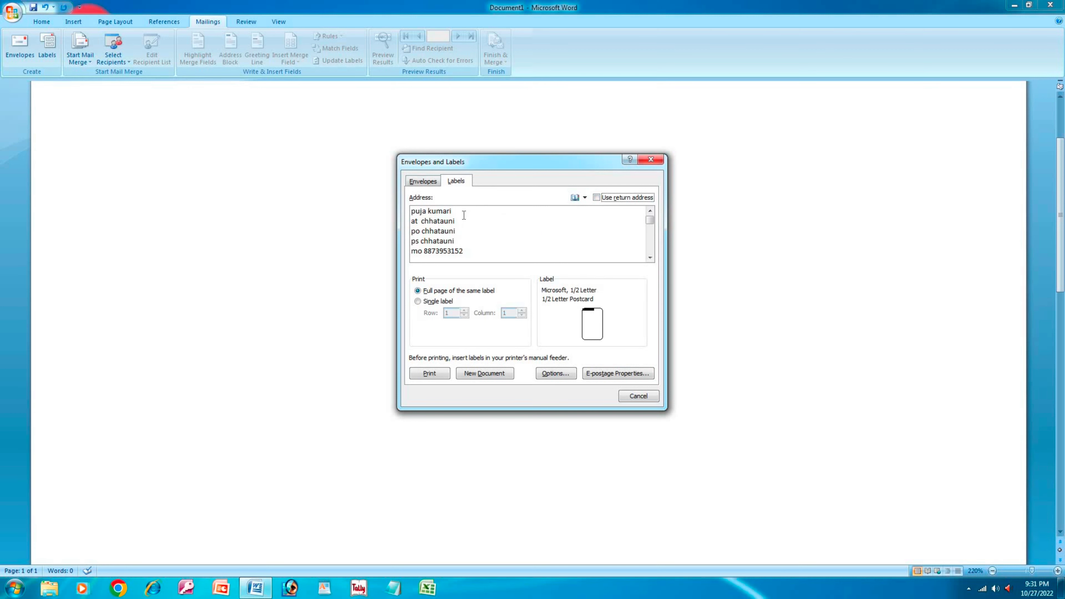
pyautogui.click(600, 199)
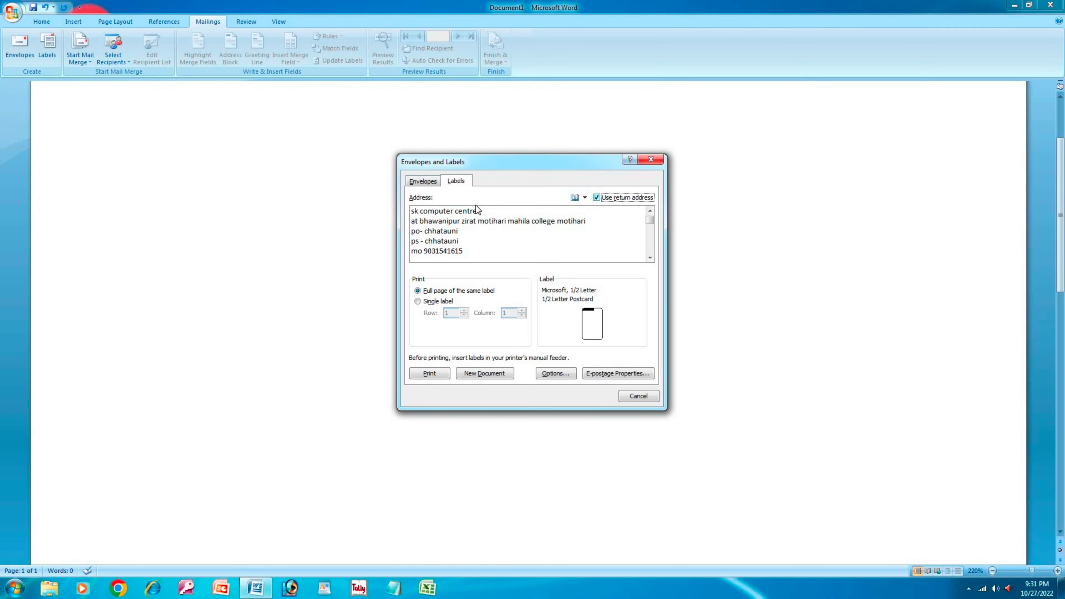
pyautogui.click(596, 198)
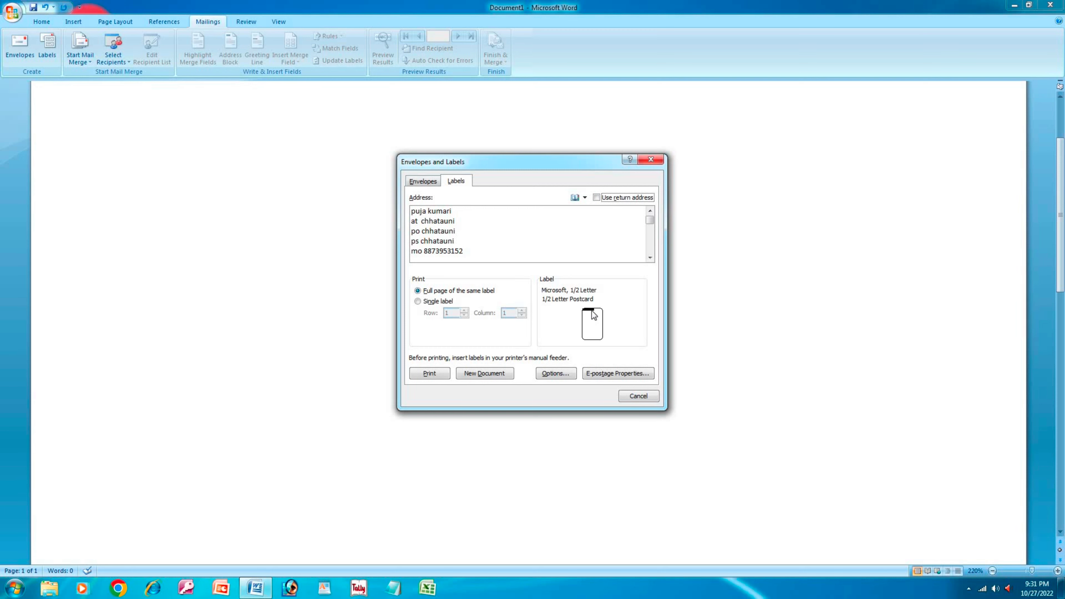
pyautogui.click(602, 329)
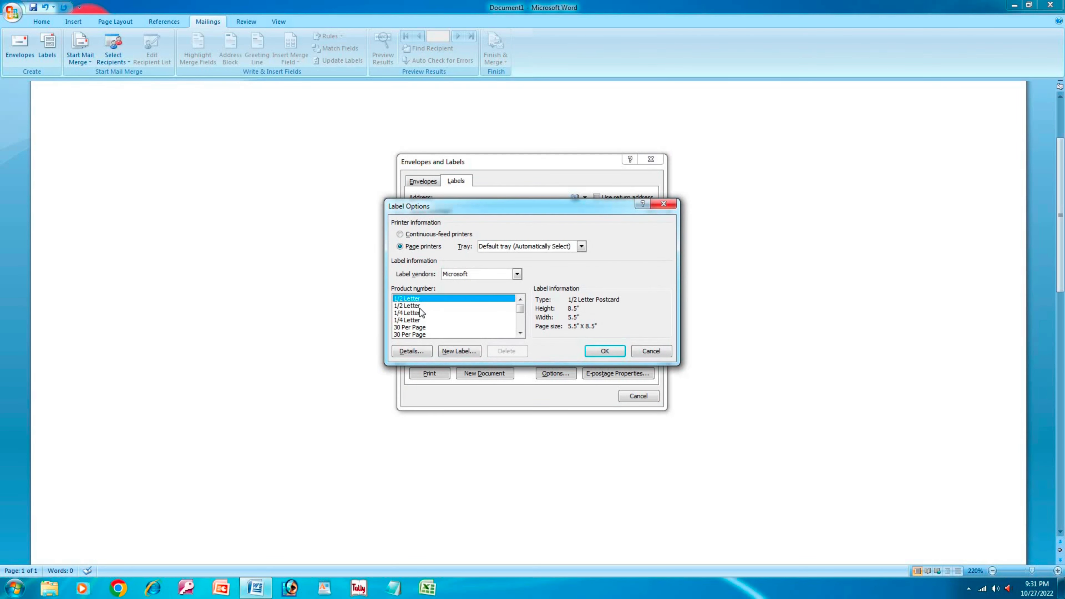
pyautogui.click(420, 307)
pyautogui.click(417, 321)
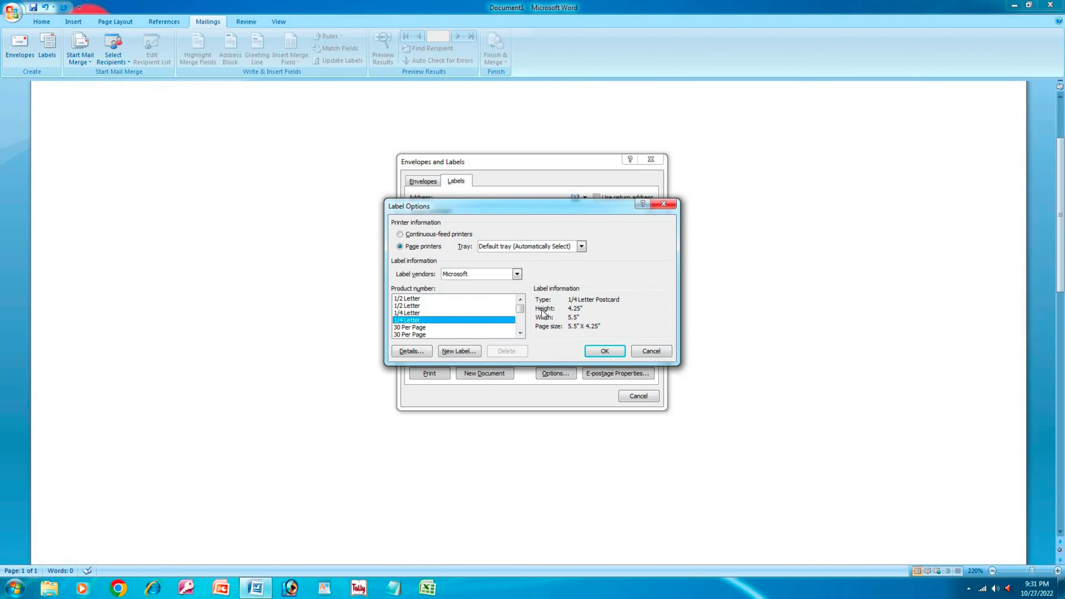
pyautogui.click(605, 352)
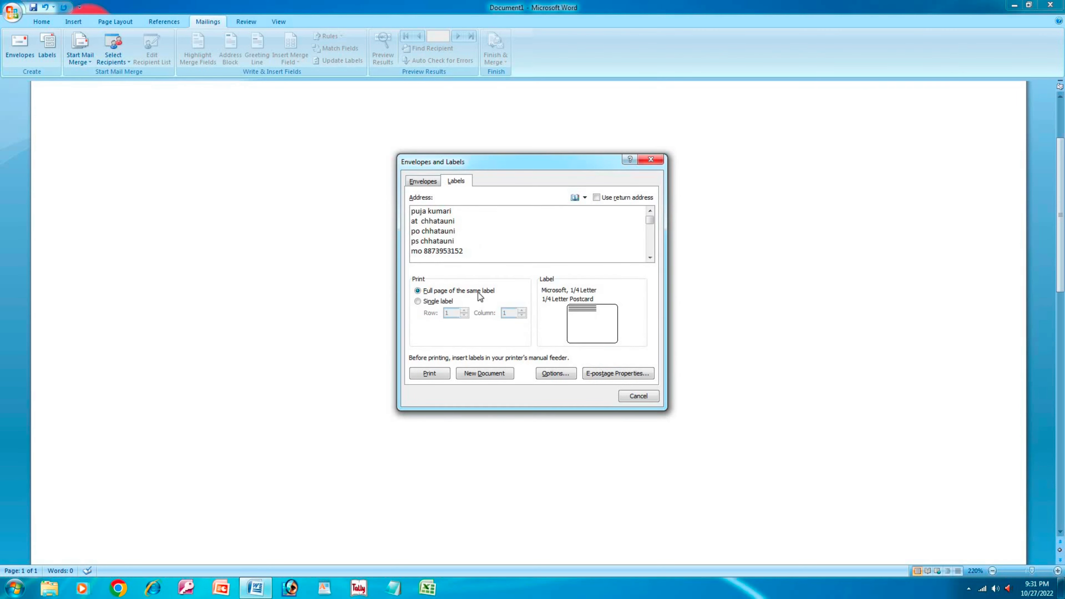
# - Print the labels, cancel the XPS file save, and return to the blank document
pyautogui.click(429, 373)
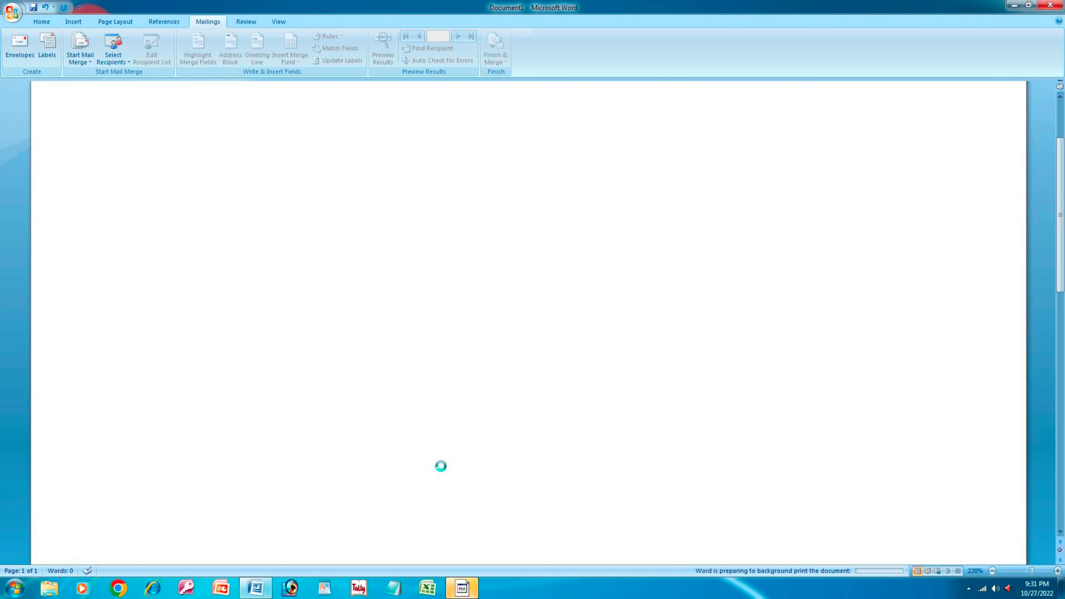
pyautogui.click(465, 585)
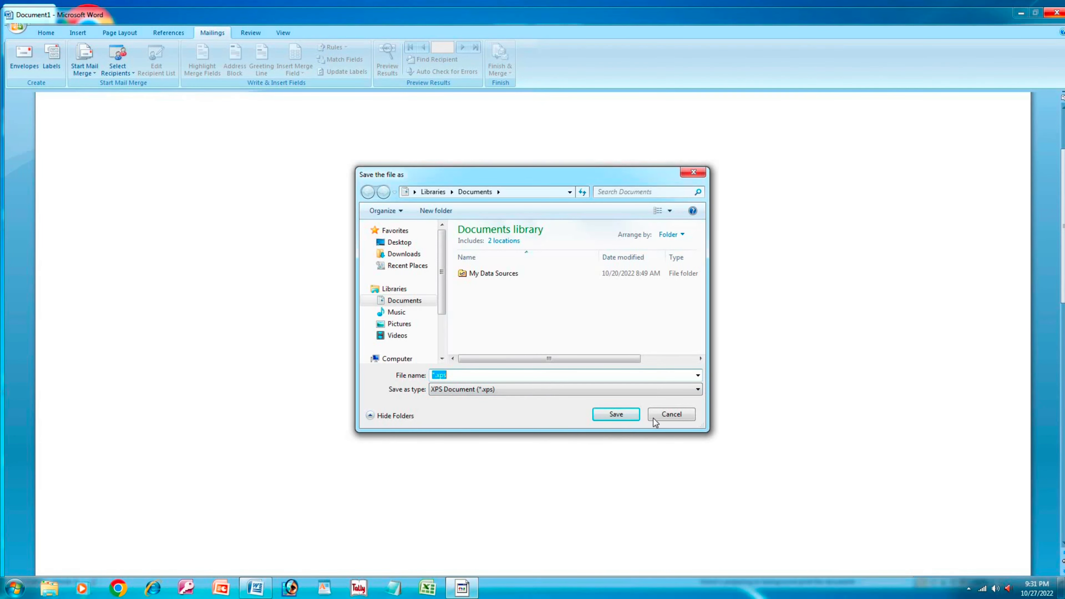
pyautogui.click(664, 415)
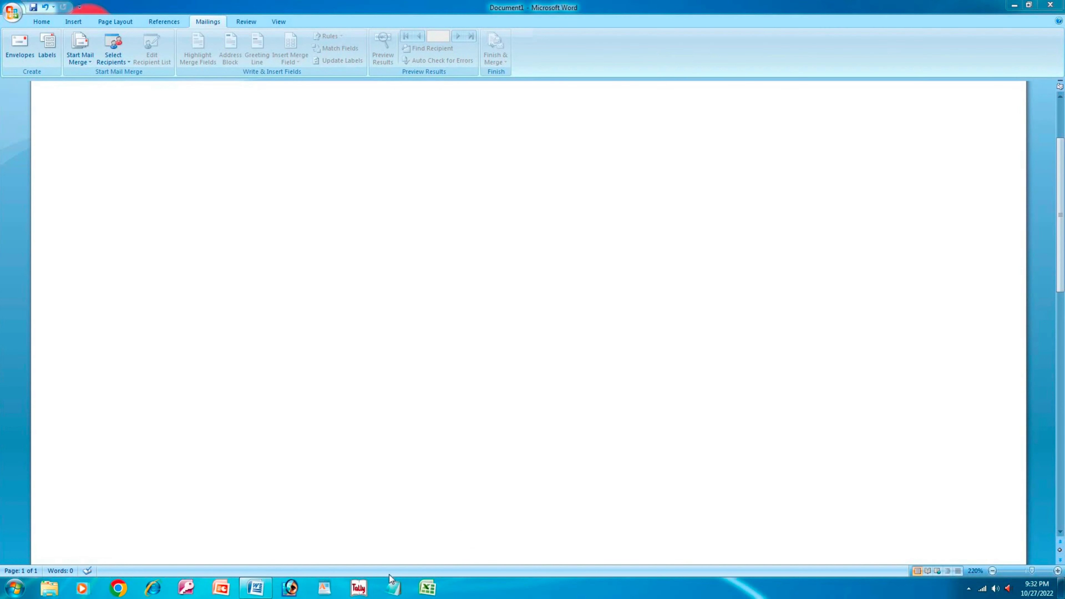
pyautogui.click(390, 241)
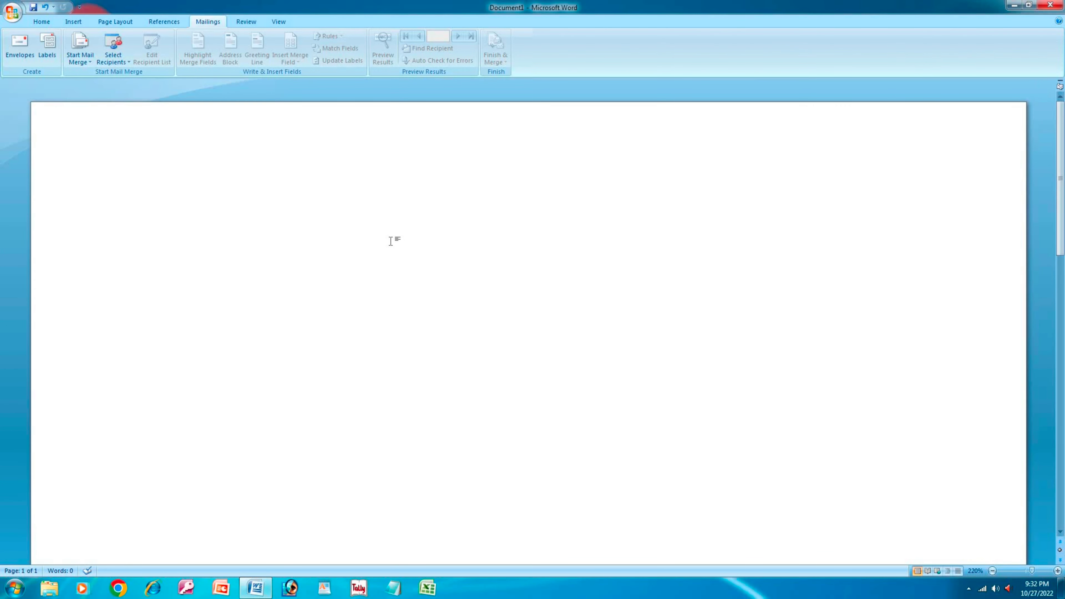
# - Restore the document briefly, then clear all its content again and show the Mailings tab
pyautogui.hotkey('ctrl', 'z')
pyautogui.doubleClick(518, 199)
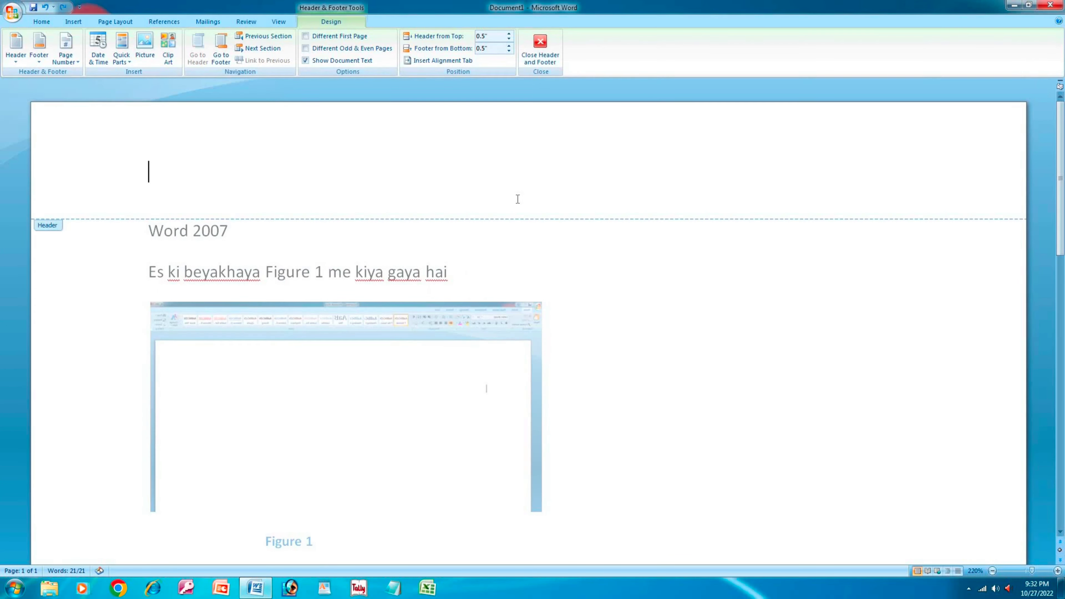
pyautogui.doubleClick(586, 332)
pyautogui.hotkey('ctrl', 'a')
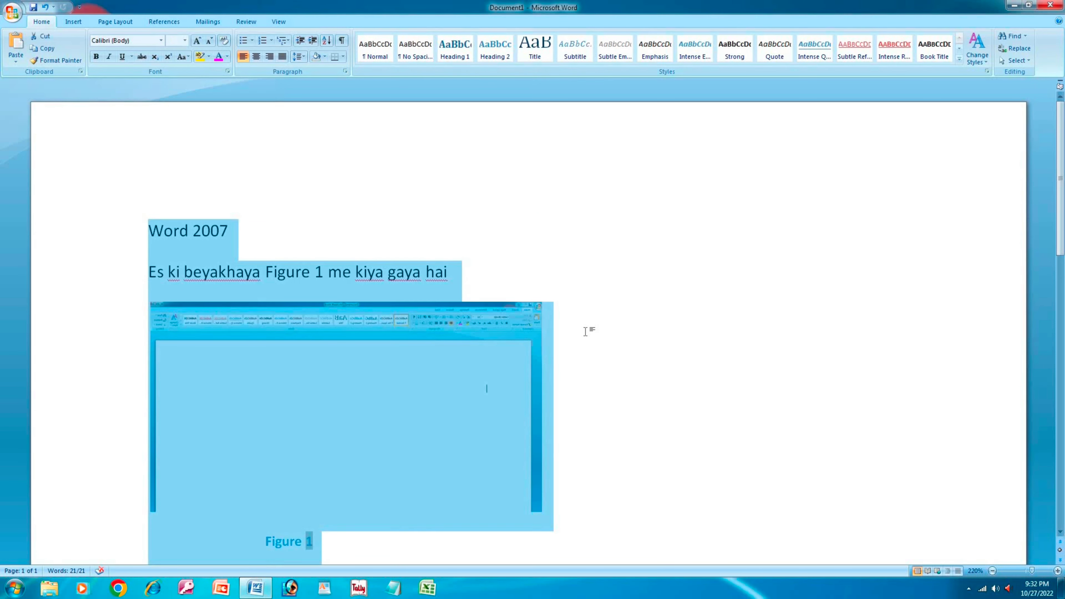
pyautogui.press('Delete')
pyautogui.click(200, 22)
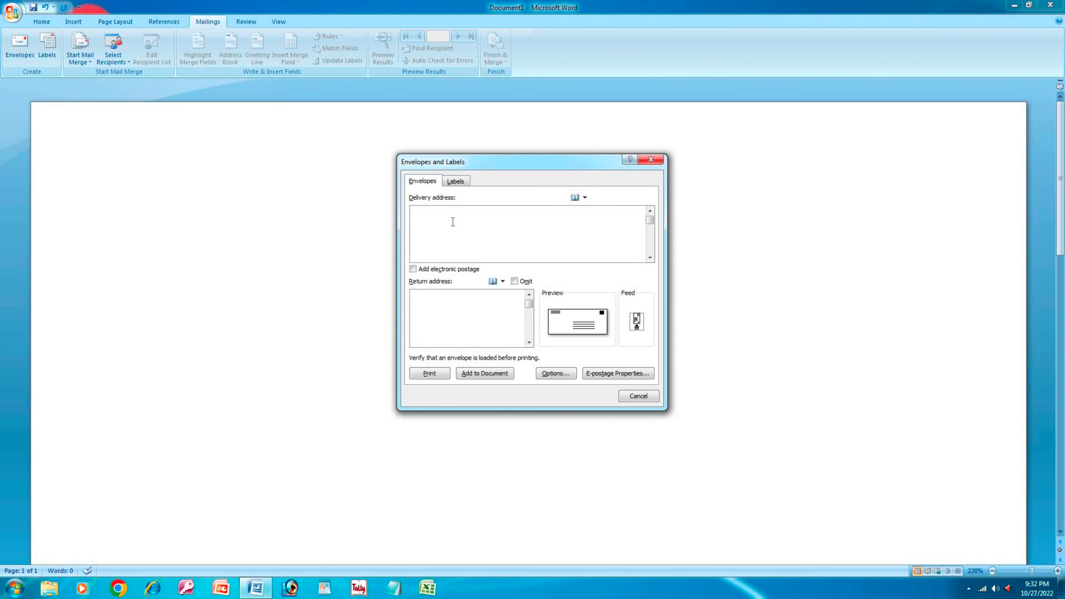
# - Type the recipient's and sender's address lines on the envelope and add it to the document
pyautogui.press('Return')
pyautogui.write('motihari')
pyautogui.write('sk compu')
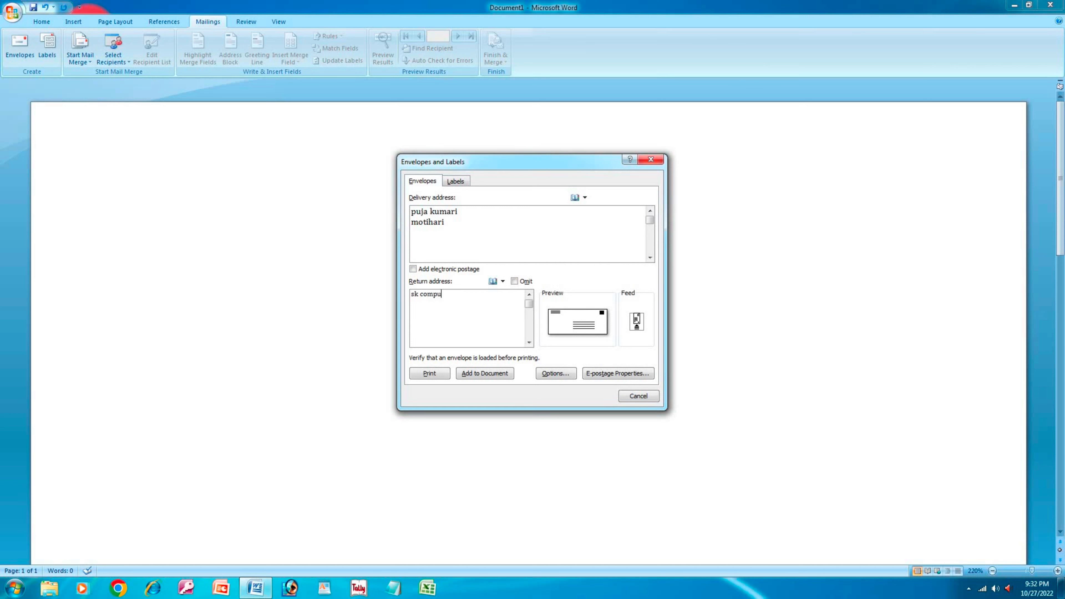
pyautogui.write('ter centre')
pyautogui.press('Return')
pyautogui.write('motihari')
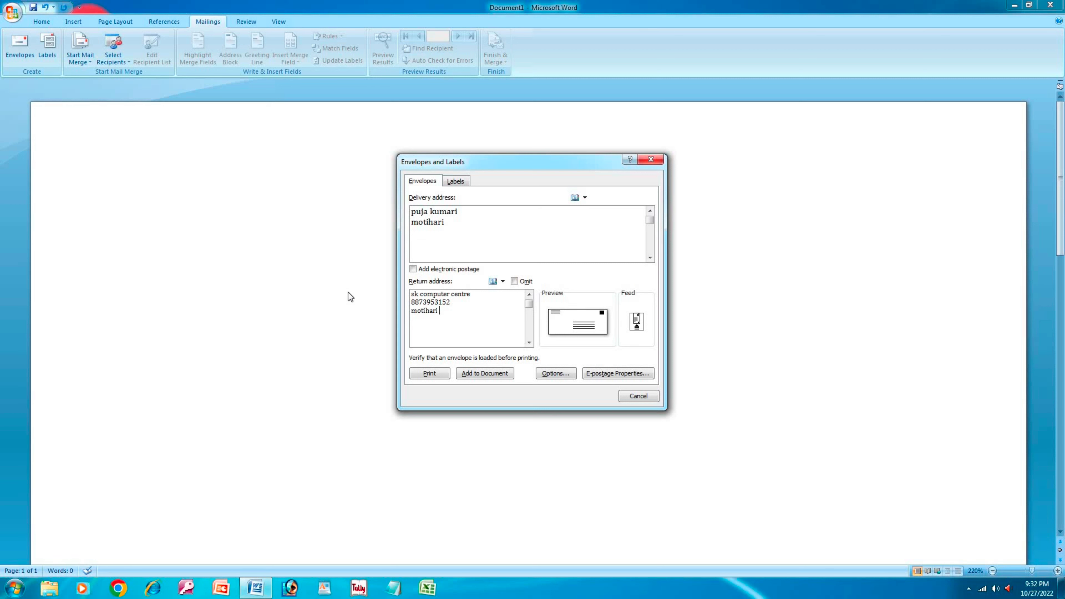
pyautogui.click(479, 373)
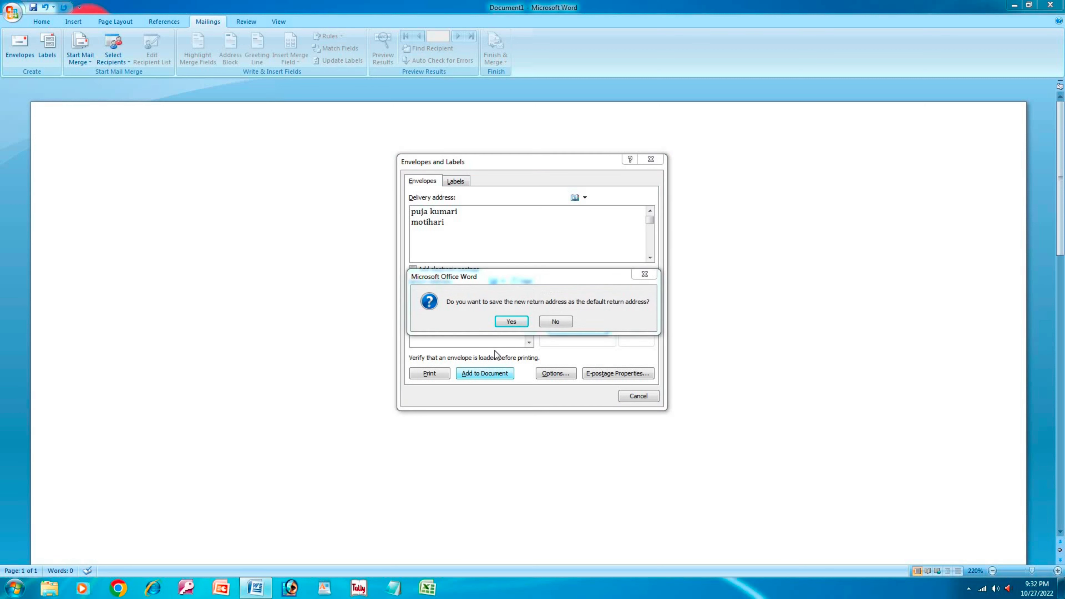
# - Accept the return address as default, then close the envelope document without saving
pyautogui.click(508, 321)
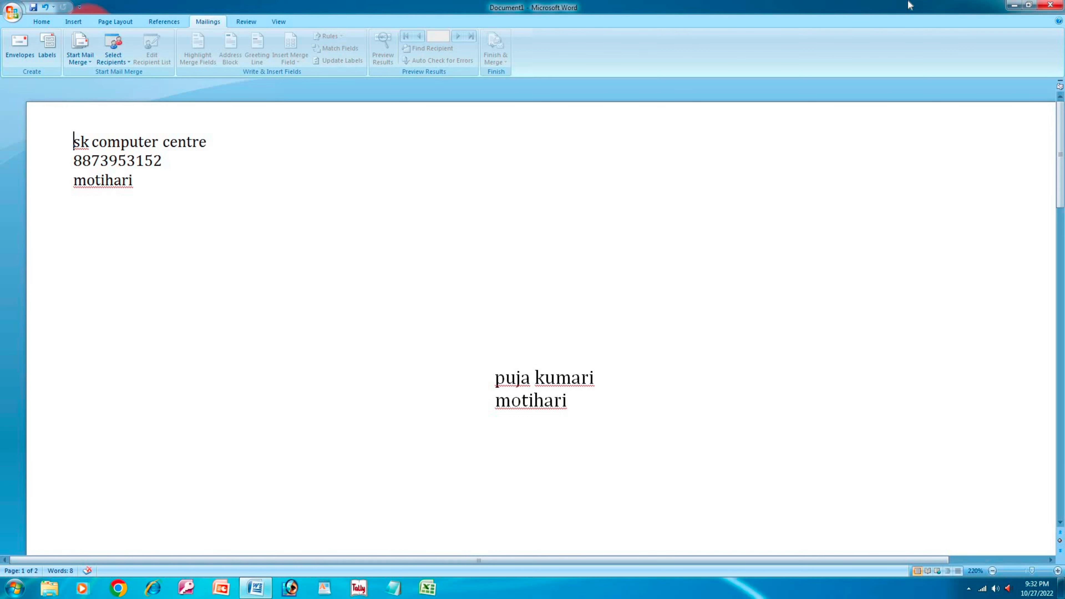
pyautogui.click(1050, 4)
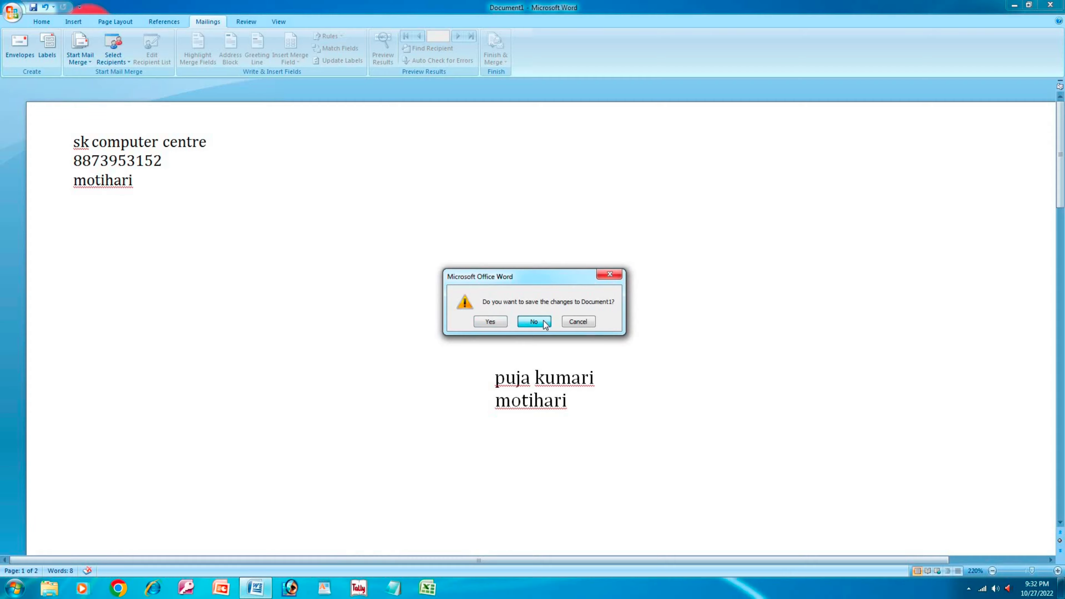
pyautogui.click(543, 321)
# - Restart Word with a blank maximized document and open Labels from the Mailings tab
pyautogui.click(255, 587)
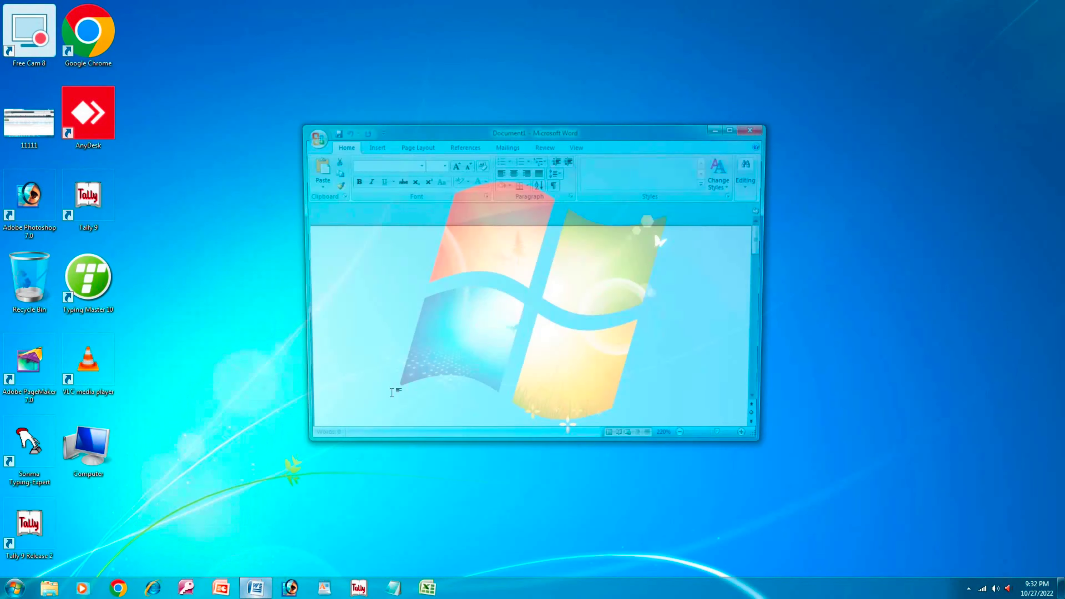
pyautogui.click(731, 143)
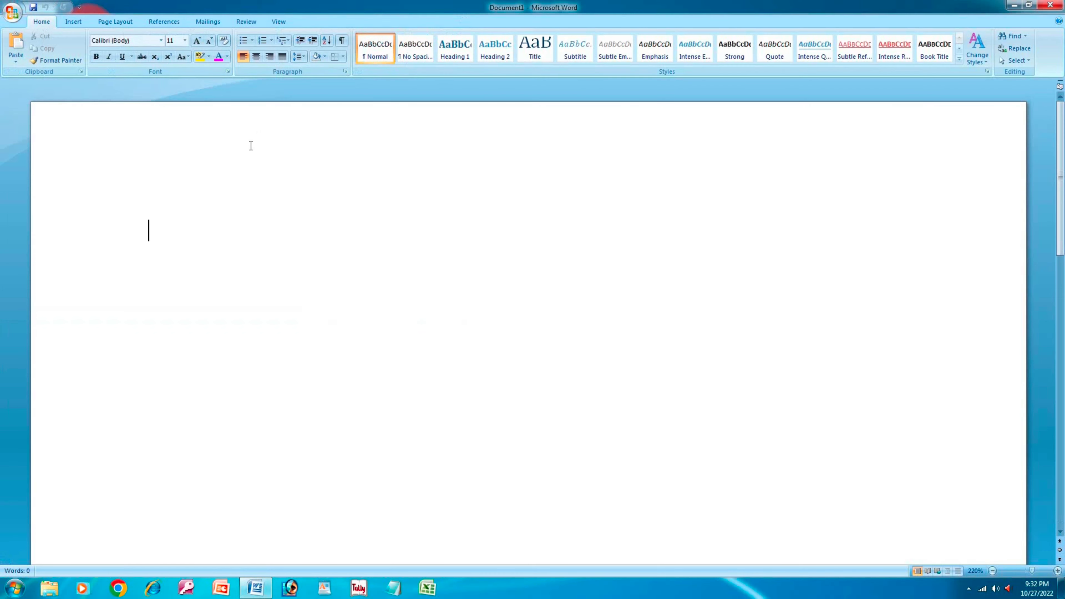
pyautogui.click(123, 21)
pyautogui.click(164, 22)
pyautogui.click(208, 21)
pyautogui.click(47, 59)
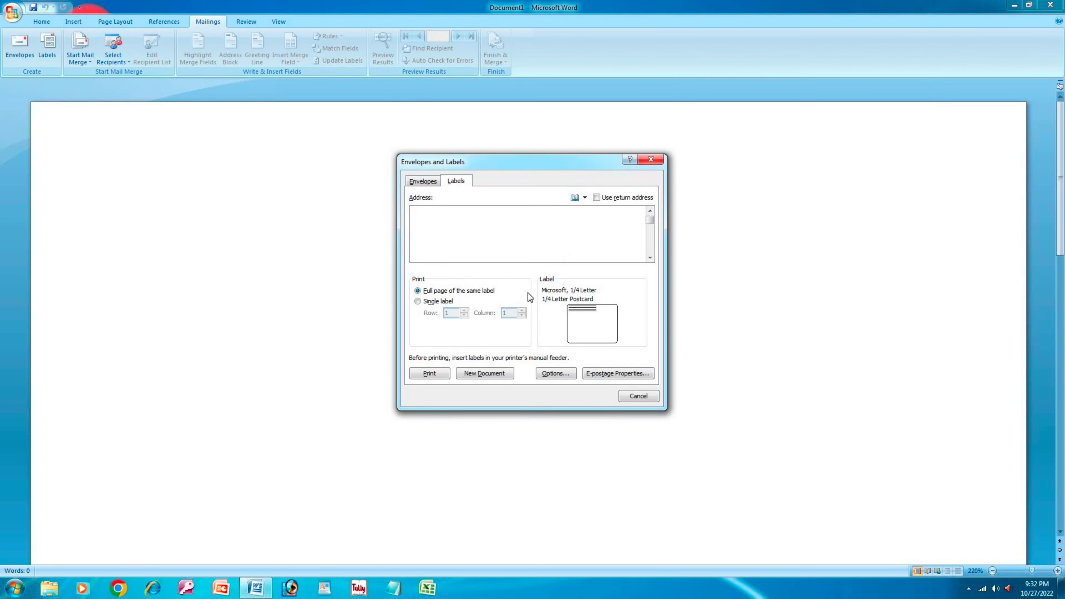
# - Toggle Use return address off again, cancel Options, dismiss E-postage Properties, and close Envelopes and Labels
pyautogui.click(596, 197)
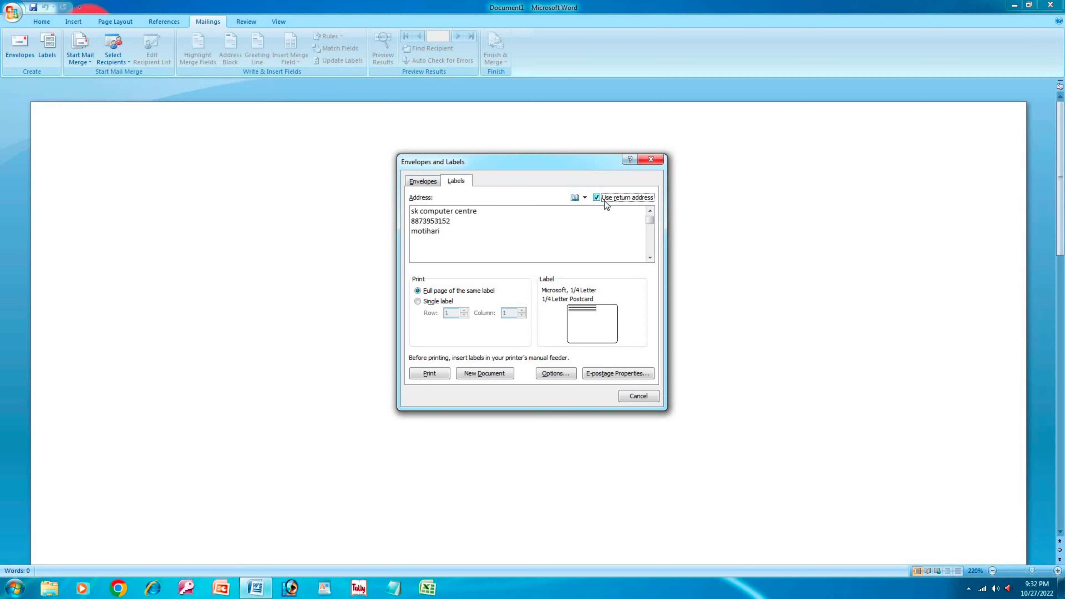
pyautogui.click(599, 197)
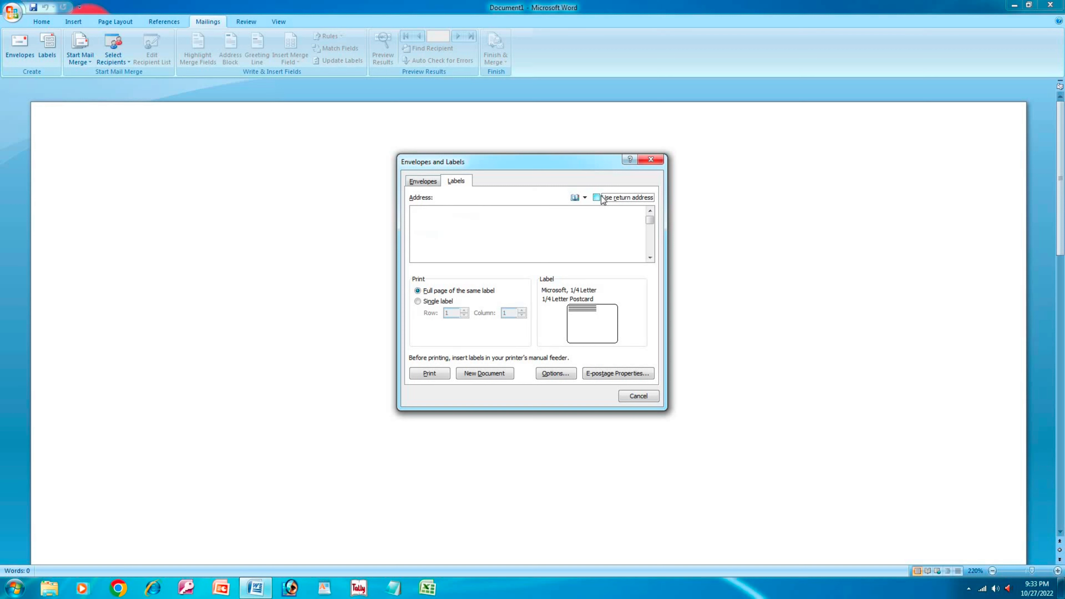
pyautogui.click(602, 196)
pyautogui.click(601, 196)
pyautogui.click(552, 373)
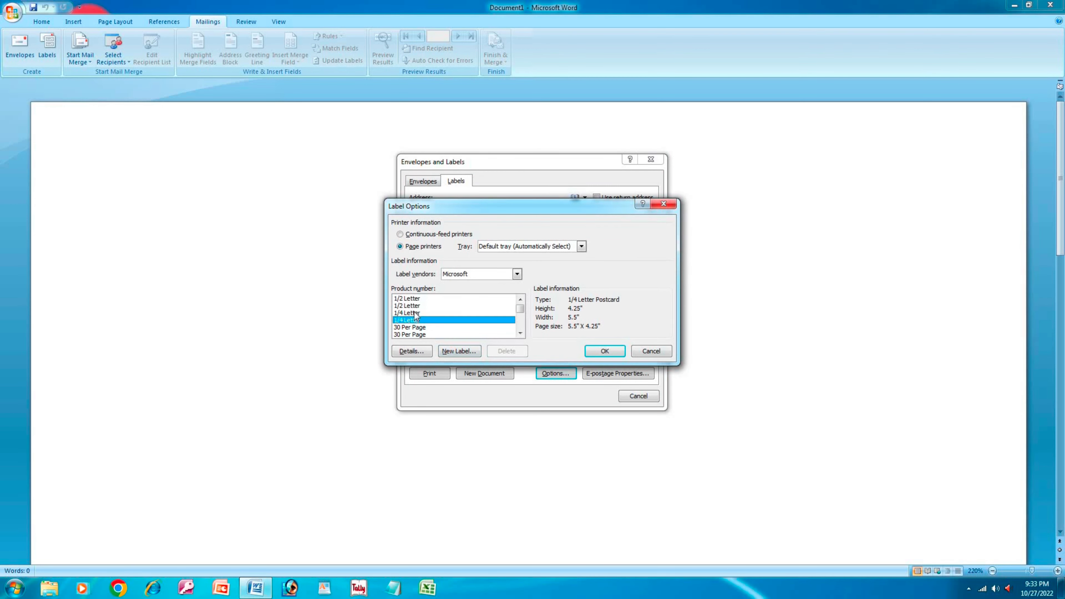
pyautogui.click(651, 352)
pyautogui.click(621, 373)
pyautogui.click(523, 323)
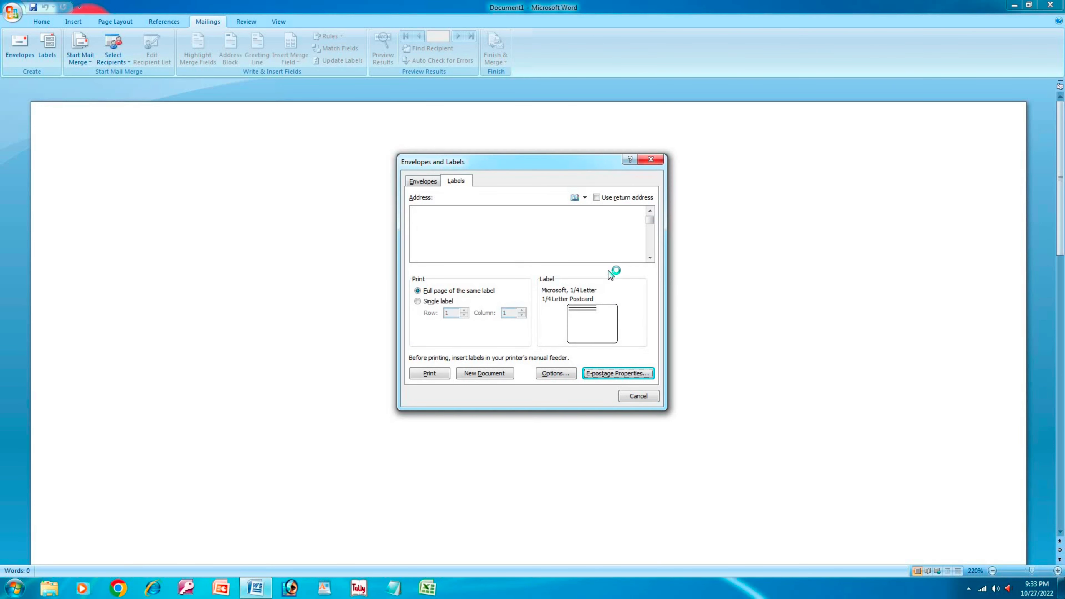
pyautogui.click(651, 159)
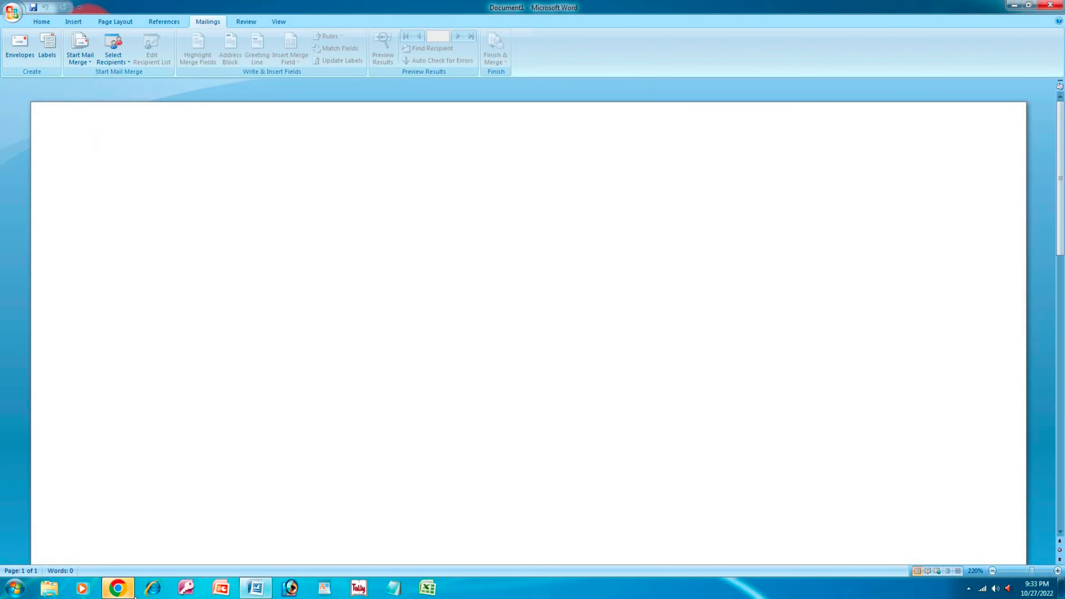
# - Close the stray browser window and begin typing a new mail merge recipient list
pyautogui.click(694, 205)
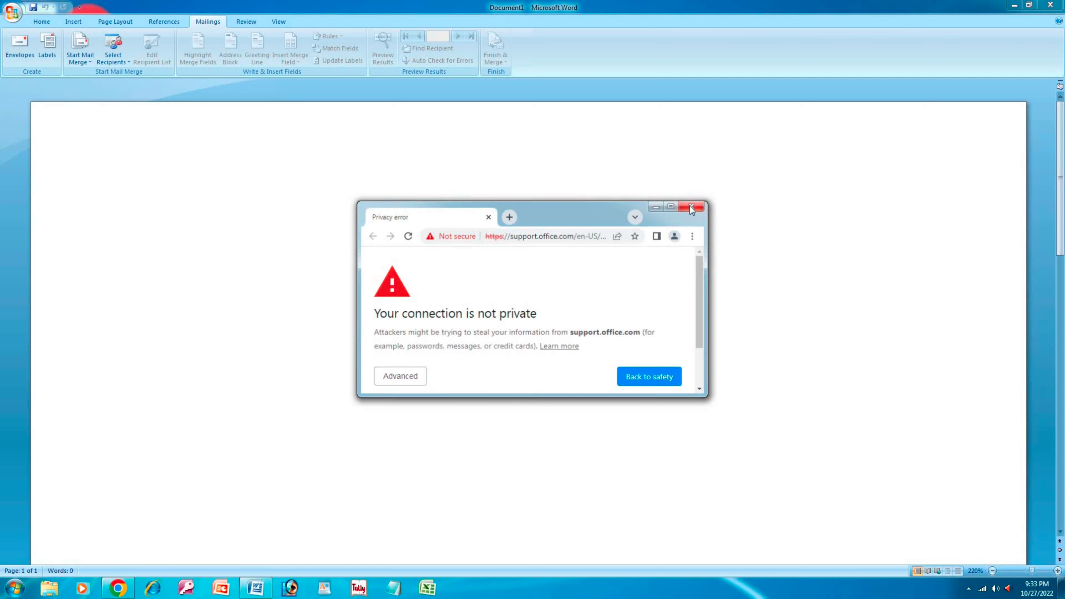
pyautogui.click(118, 65)
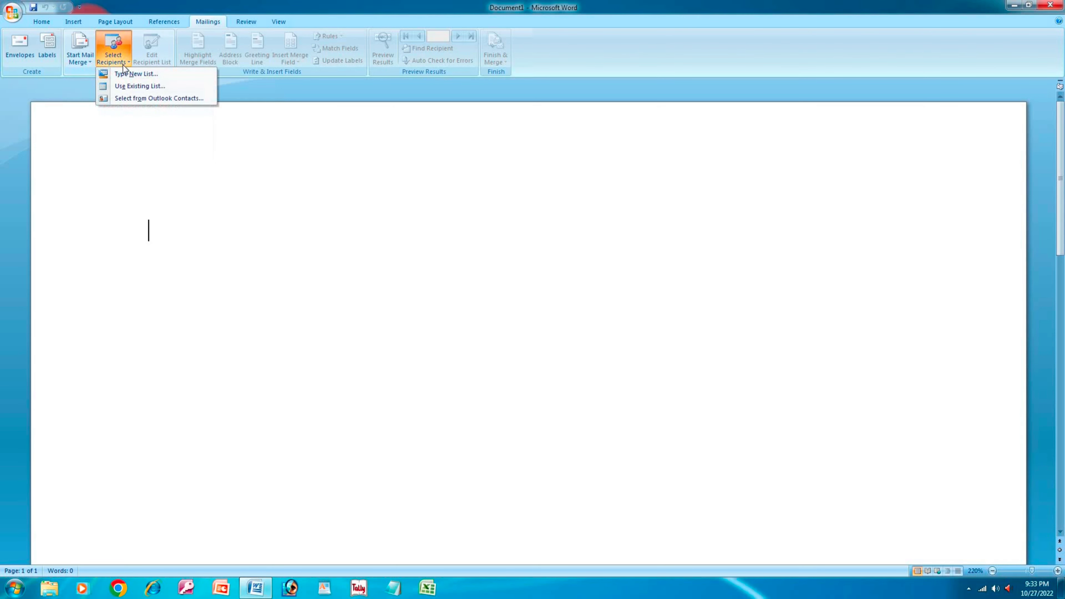
pyautogui.click(139, 74)
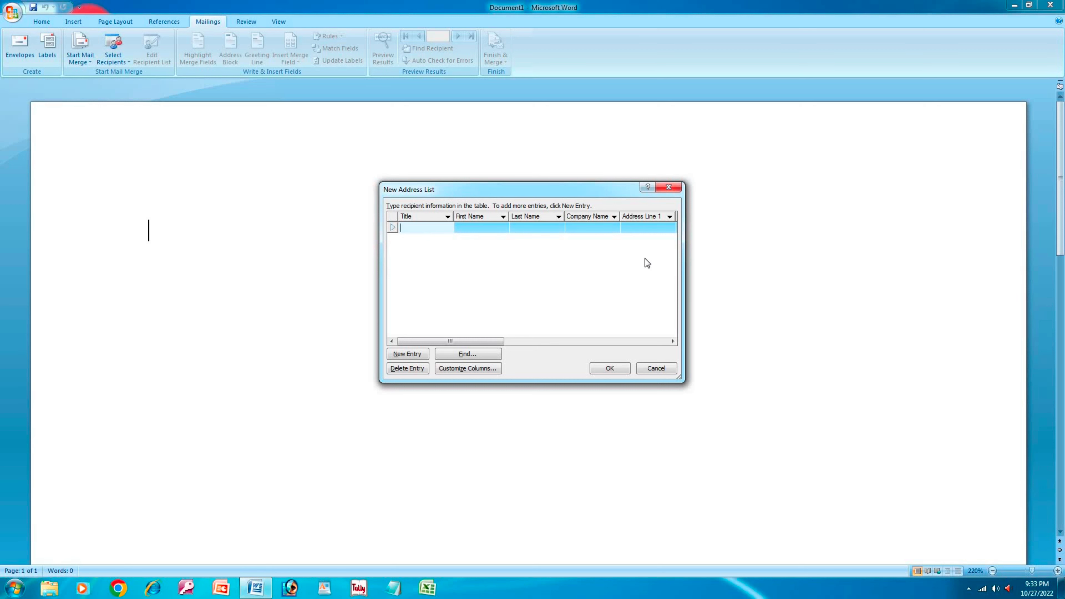
# - Enter the first recipient's title, first and last name, company tata, both address lines and city
pyautogui.write('raj k')
pyautogui.press('Tab')
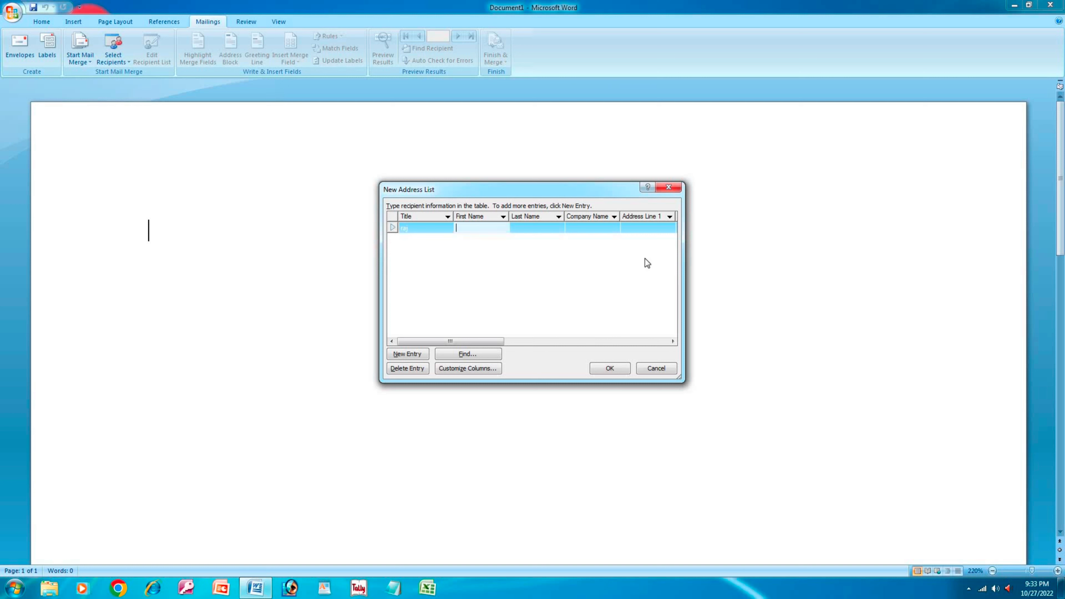
pyautogui.press('Tab')
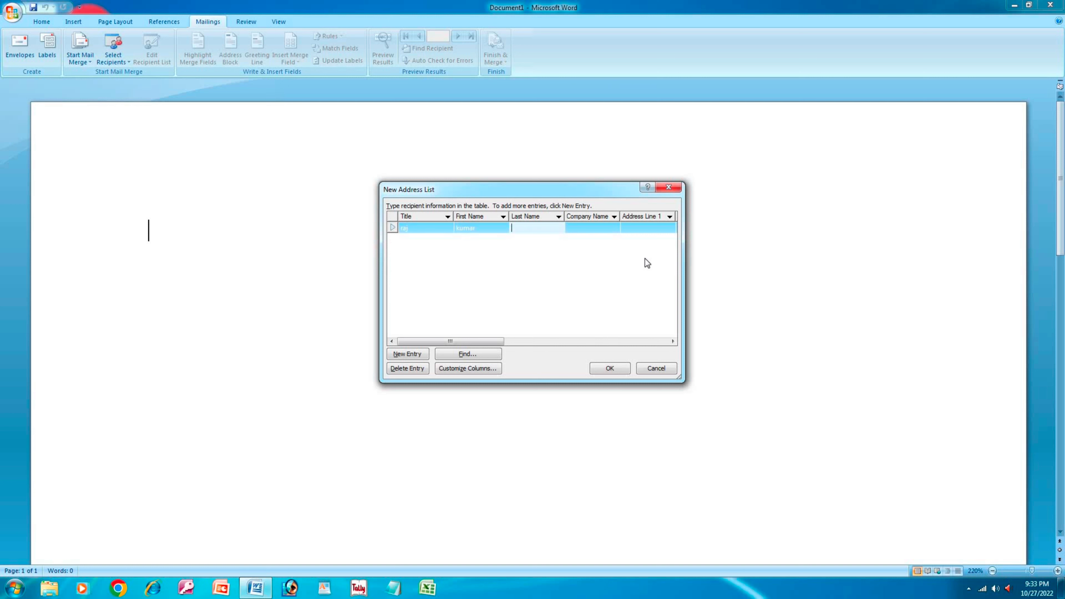
pyautogui.press('Tab')
pyautogui.write('tata')
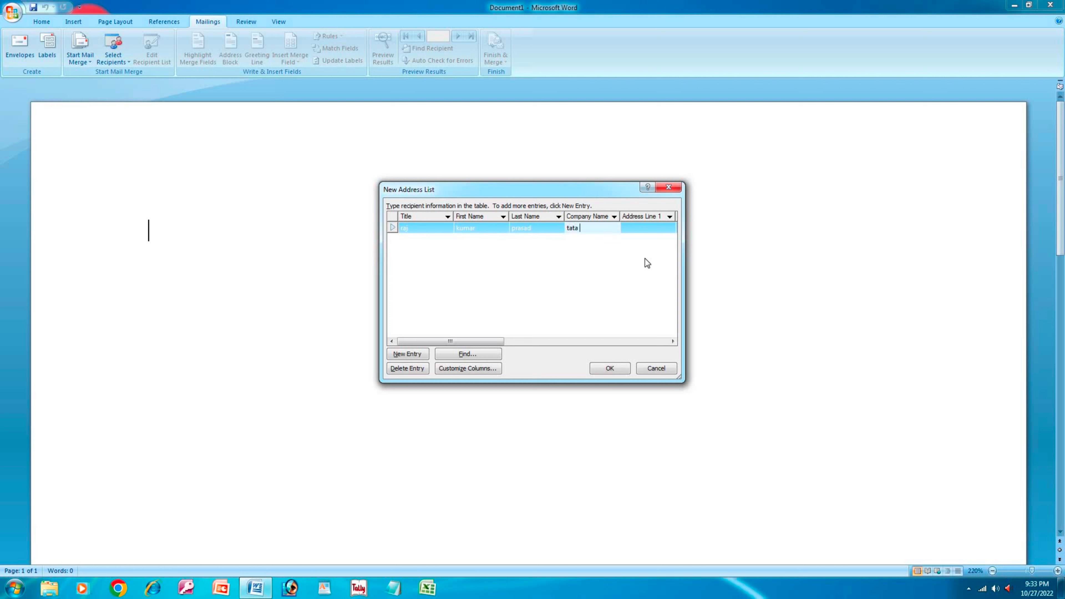
pyautogui.press('Tab')
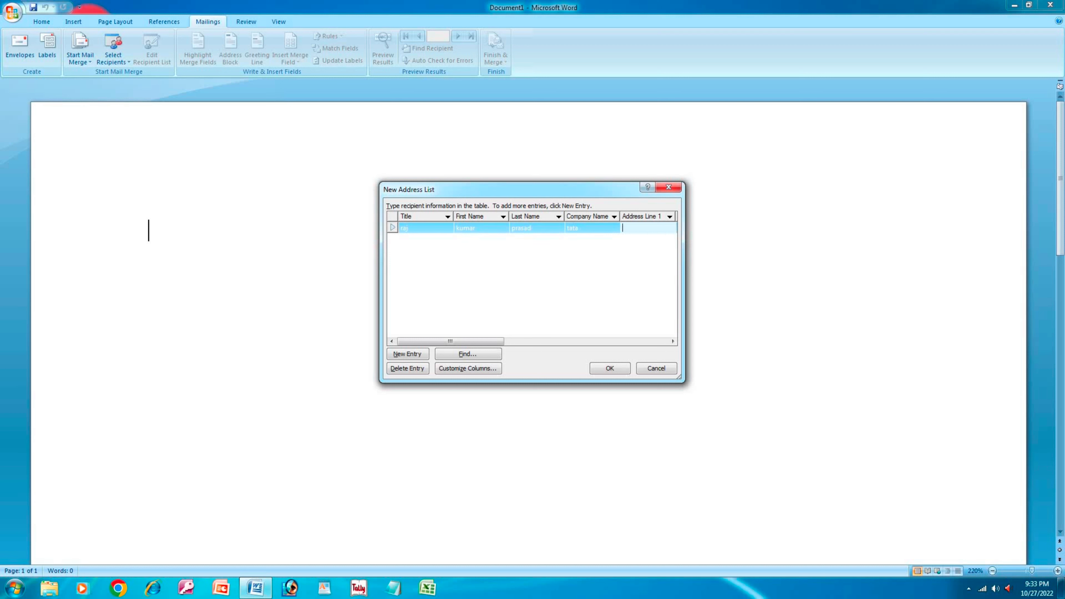
pyautogui.write('motihan')
pyautogui.press('Tab')
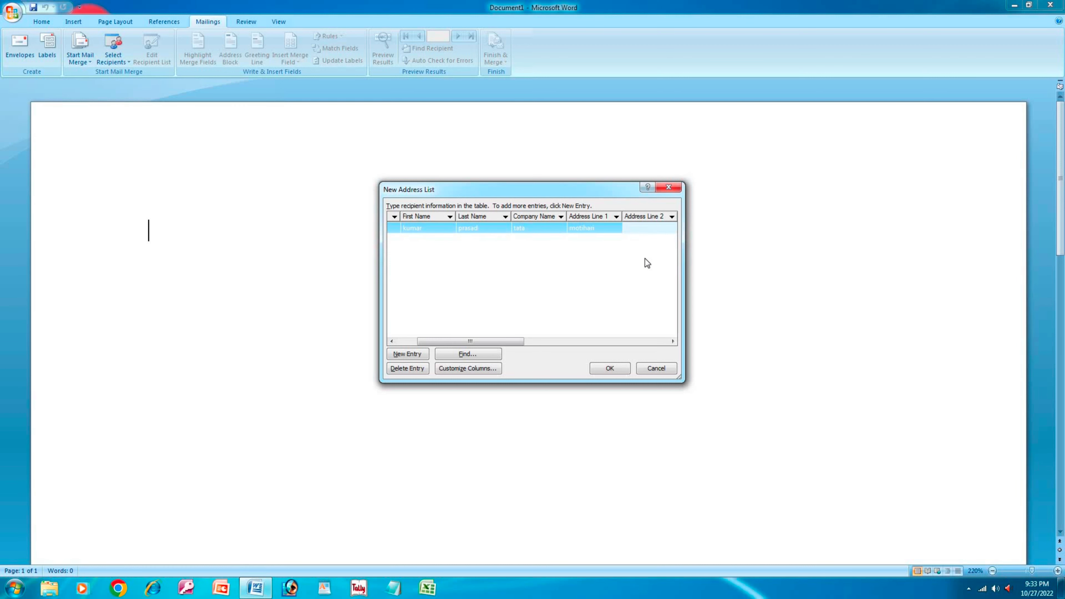
pyautogui.write('bhawanipur zirat')
pyautogui.press('Tab')
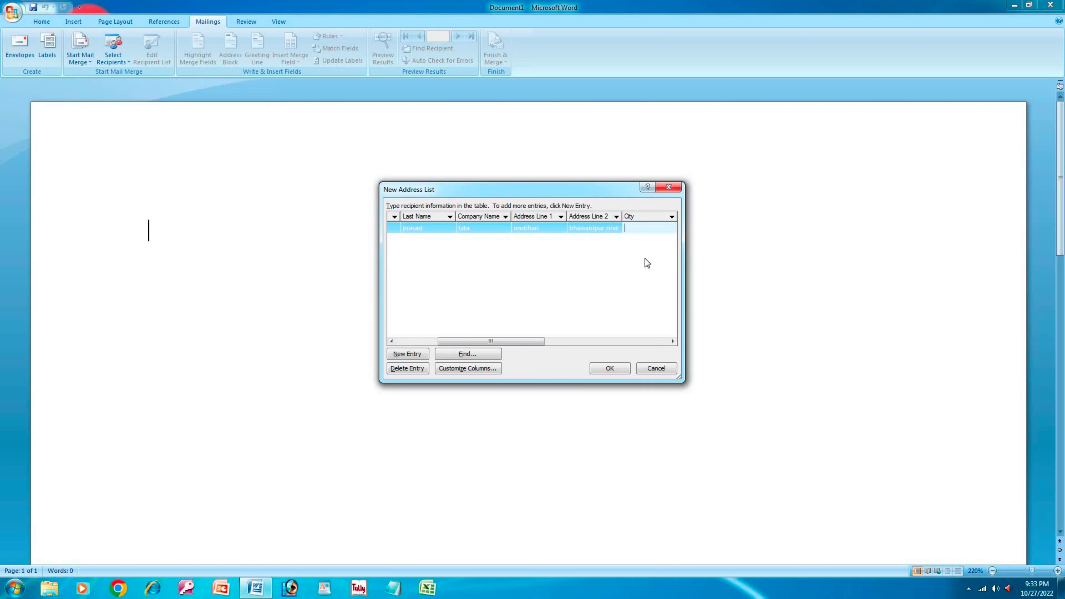
pyautogui.write('patna')
# - Add the first recipient's state, ZIP, country, home and work phones and e-mail, opening a new row
pyautogui.press('Tab')
pyautogui.write('biha')
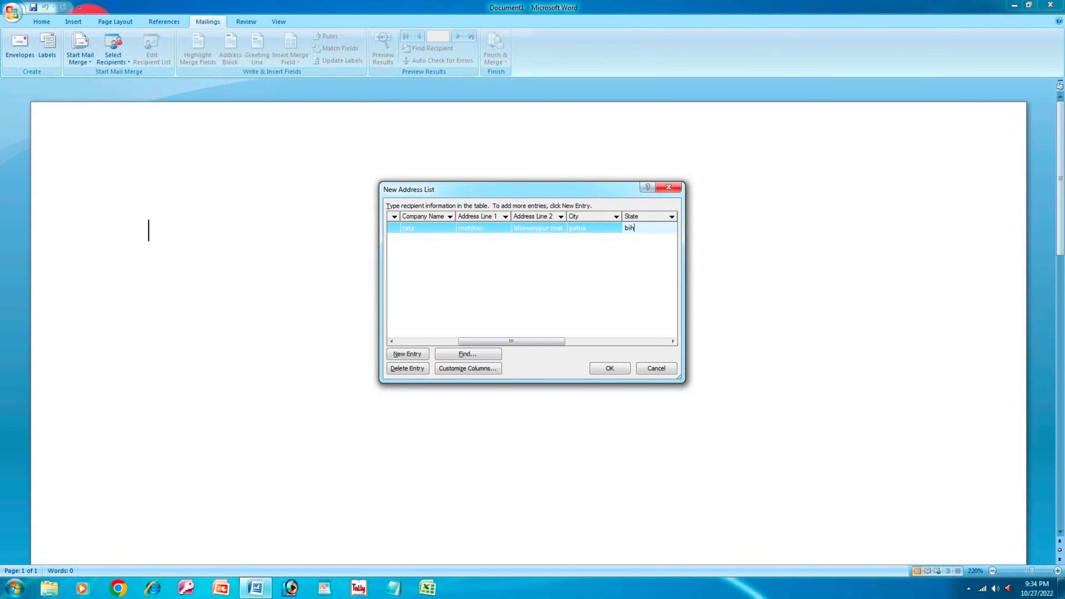
pyautogui.press('Tab')
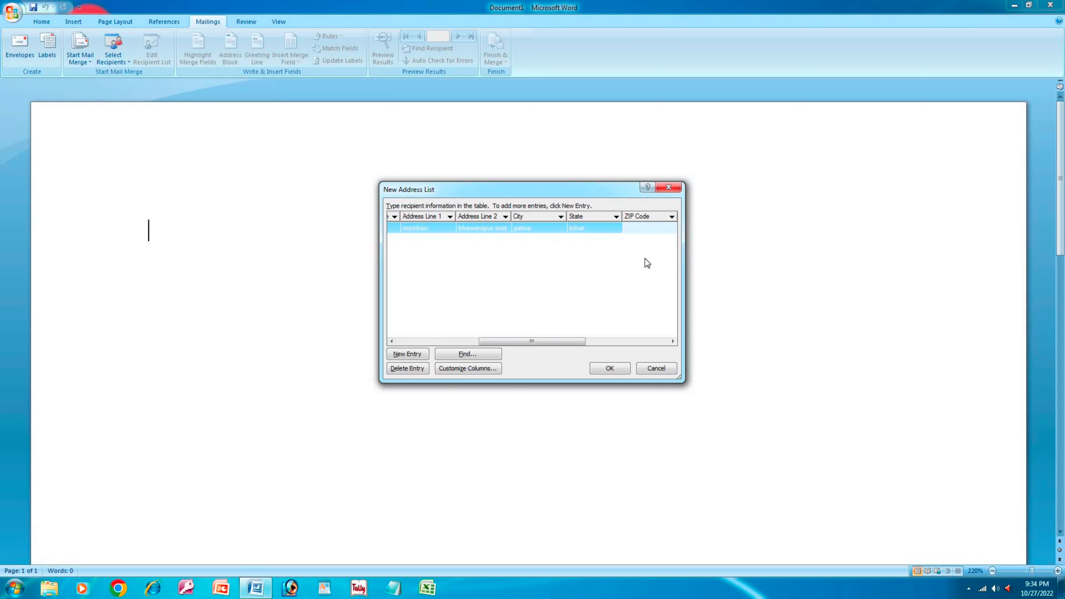
pyautogui.write('845401')
pyautogui.press('Tab')
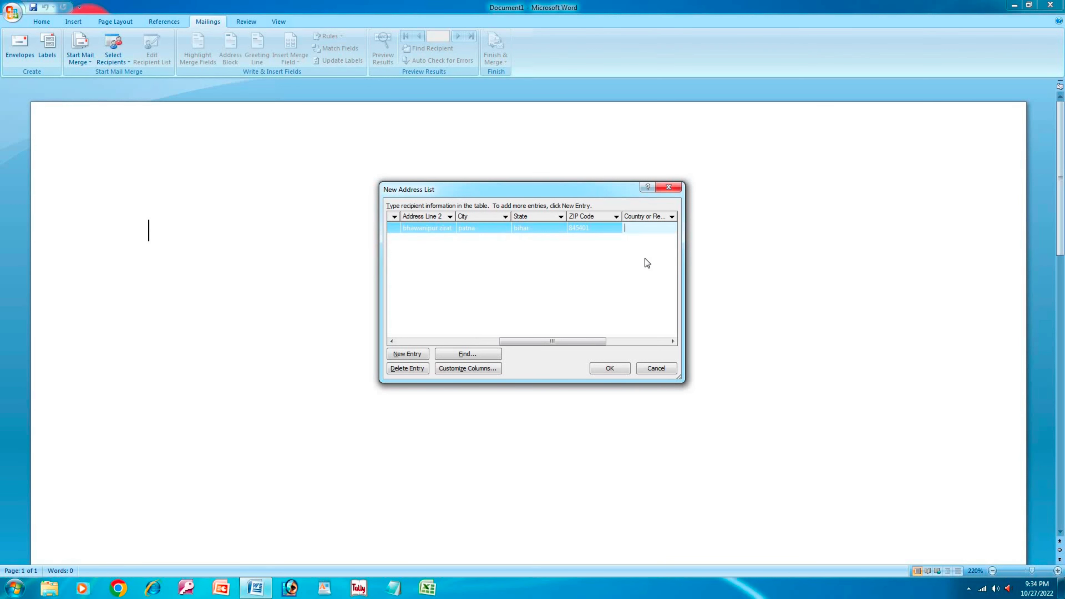
pyautogui.write('indiya')
pyautogui.press('BackSpace')
pyautogui.press('BackSpace')
pyautogui.write('a')
pyautogui.press('Tab')
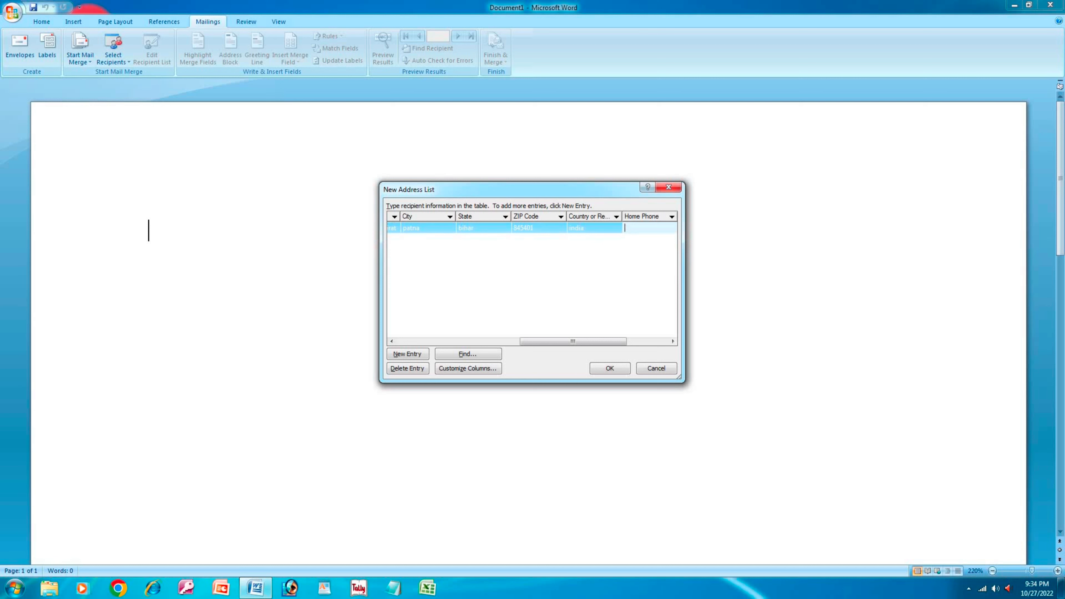
pyautogui.press('Tab')
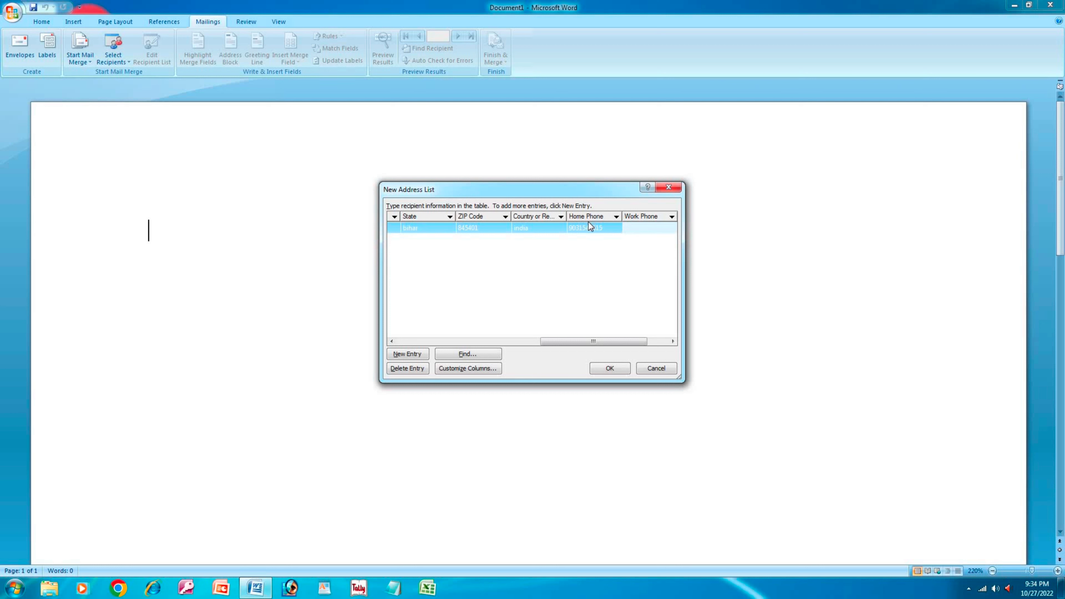
pyautogui.press('Tab')
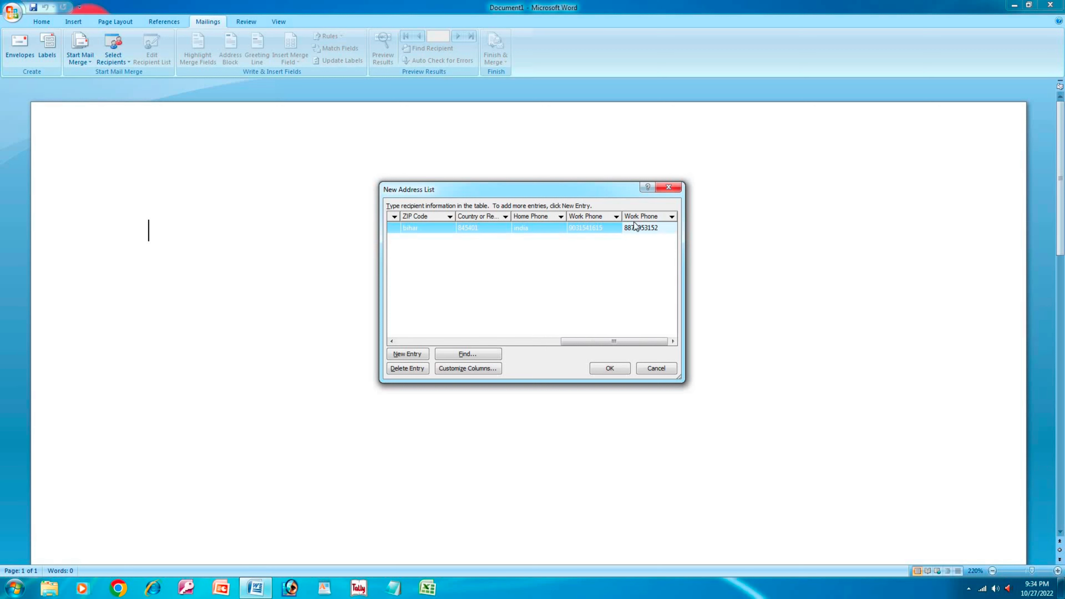
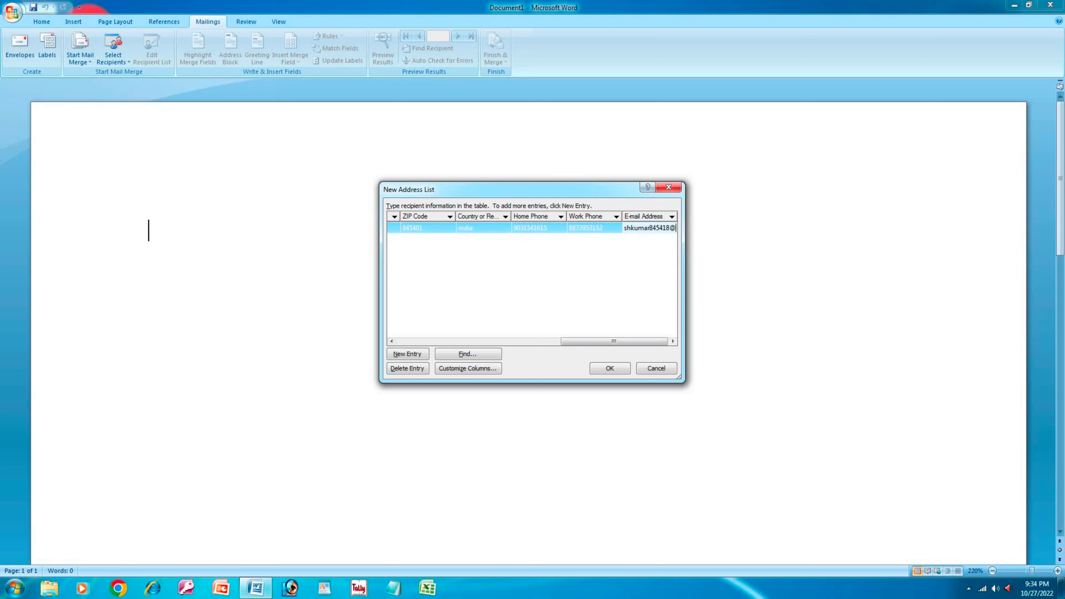
pyautogui.press('Tab')
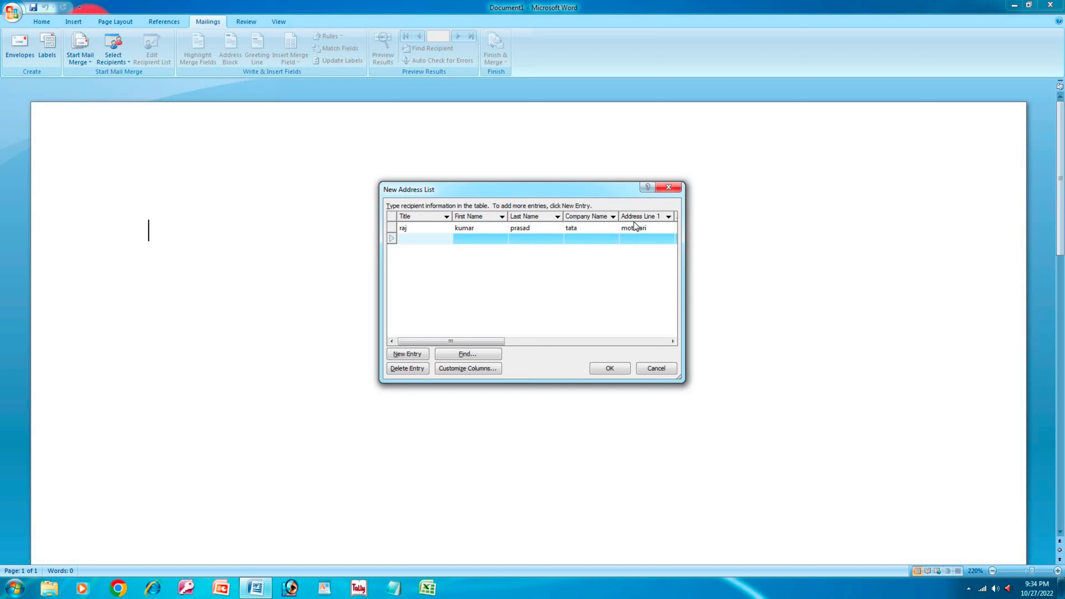
# - Enter the second recipient's title, first and last name, company tata, address lines and corrected city
pyautogui.write('rima')
pyautogui.press('Tab')
pyautogui.press('Tab')
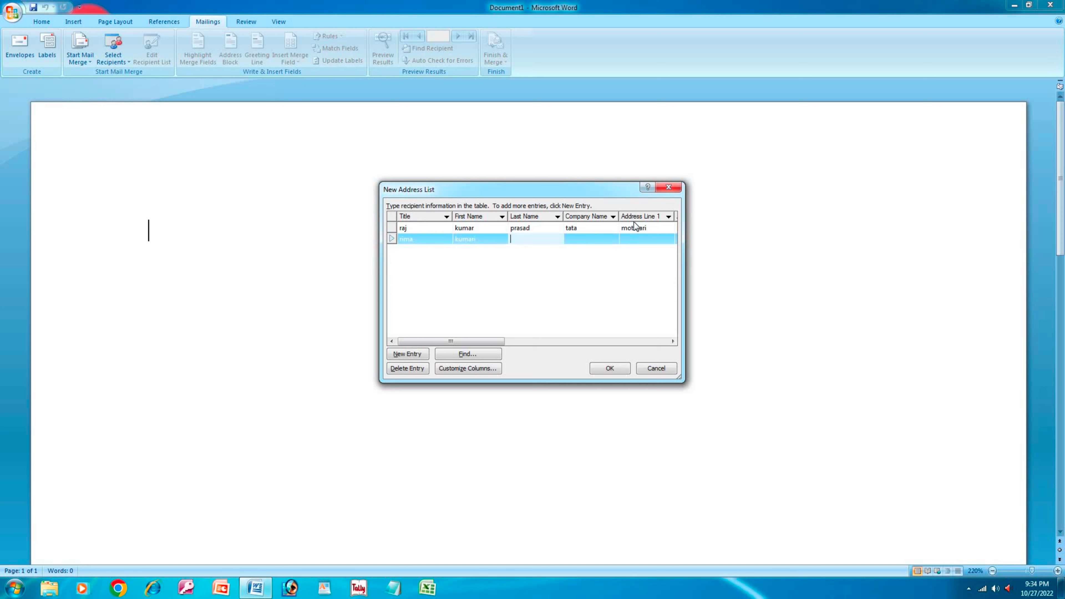
pyautogui.press('Tab')
pyautogui.write('tata')
pyautogui.press('Tab')
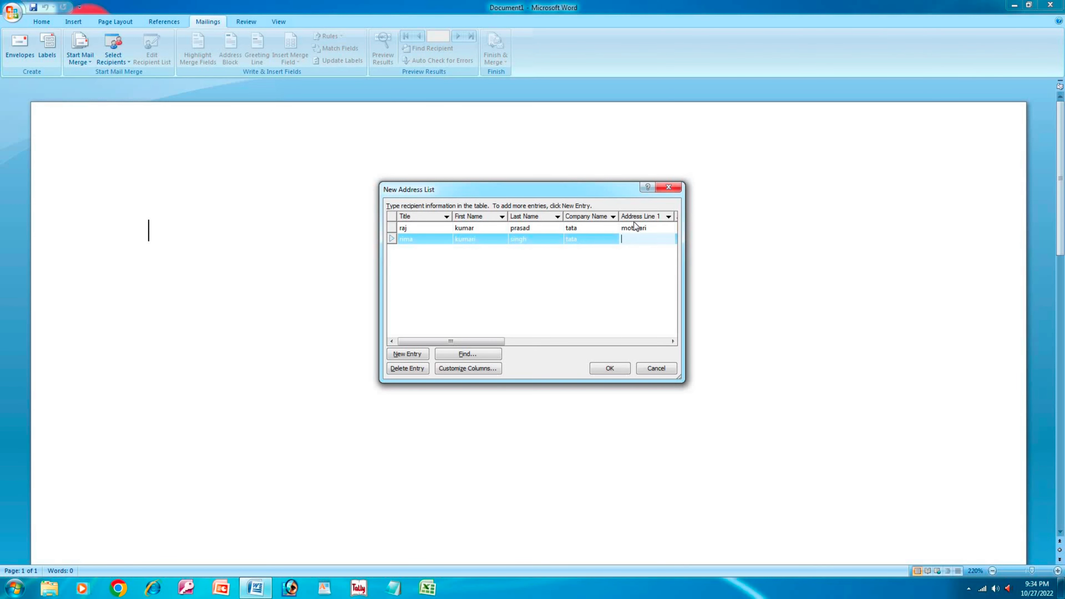
pyautogui.write('motihari')
pyautogui.press('Tab')
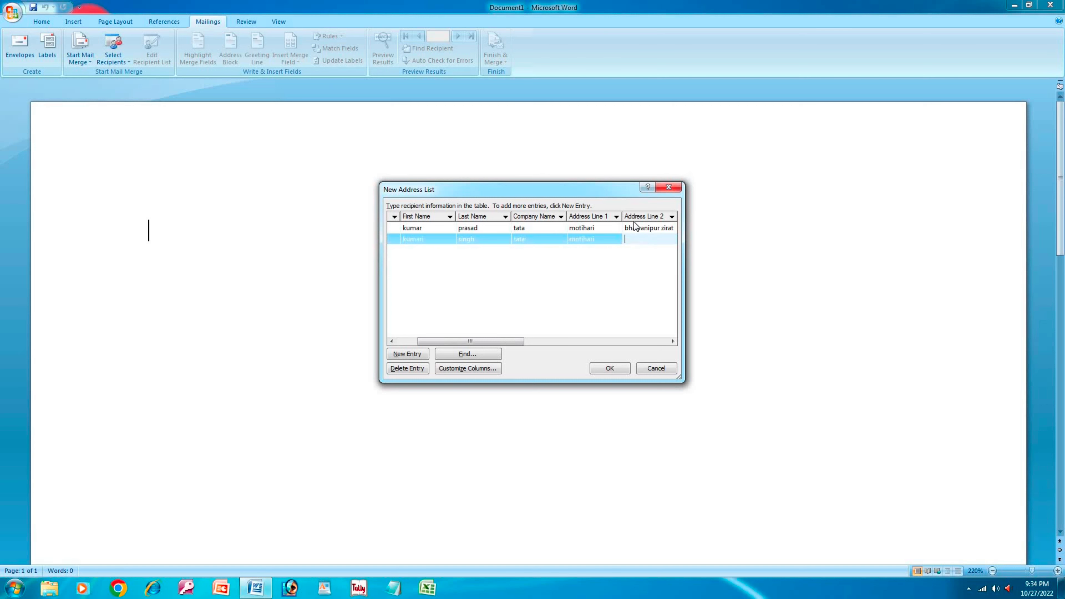
pyautogui.write('bhawanipurzirat')
pyautogui.press('Tab')
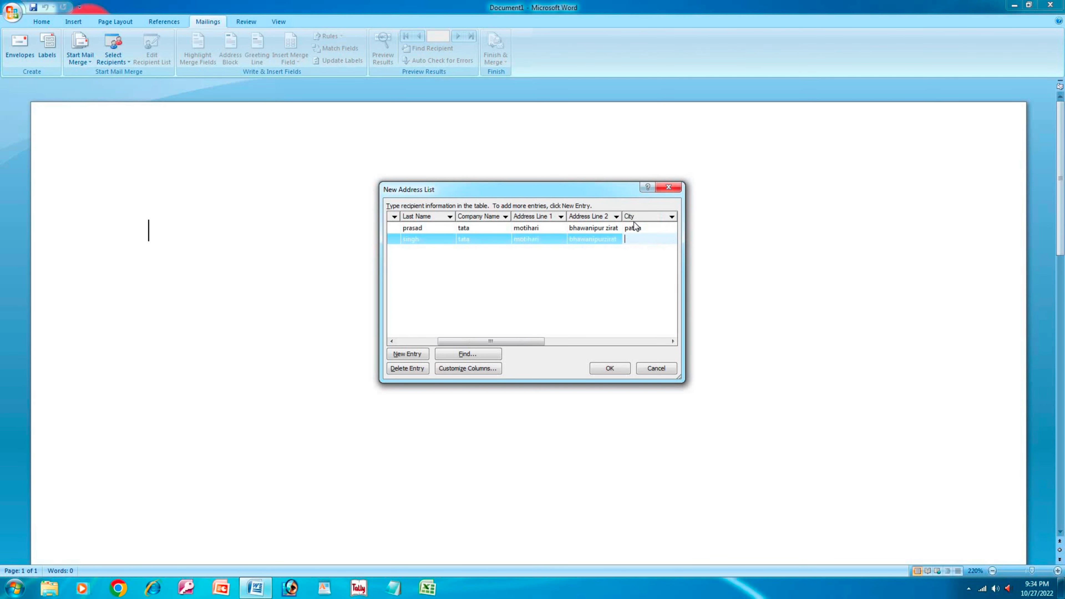
pyautogui.write('pathana')
pyautogui.press('BackSpace')
pyautogui.press('BackSpace')
pyautogui.press('BackSpace')
pyautogui.write('an')
pyautogui.press('BackSpace')
pyautogui.press('BackSpace')
pyautogui.write('na')
# - Add the second recipient's state, ZIP, country, home and work phones and e-mail address
pyautogui.press('Tab')
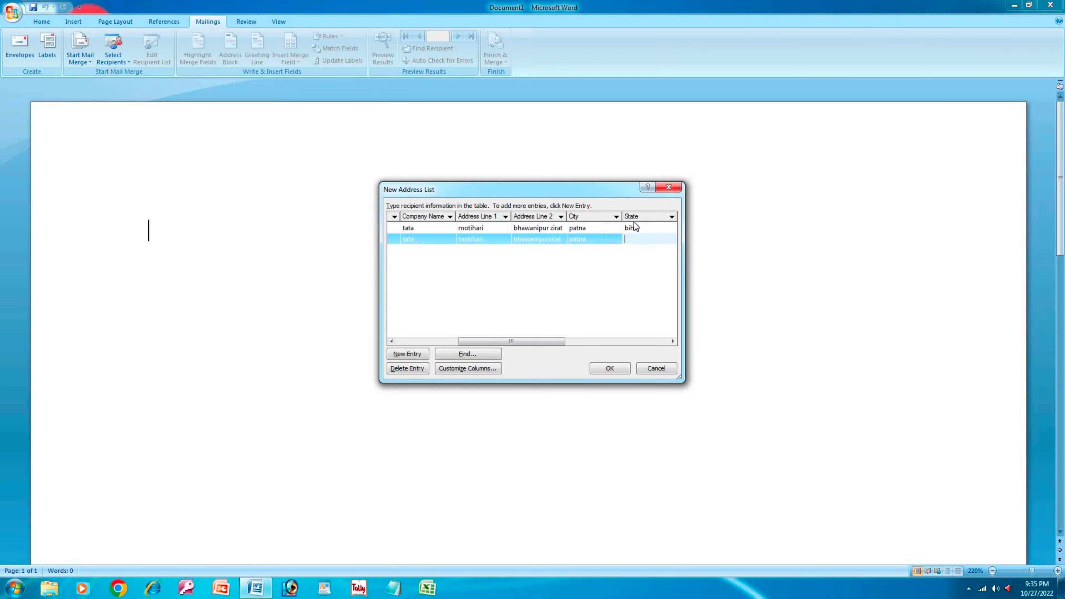
pyautogui.write('bihar')
pyautogui.press('Tab')
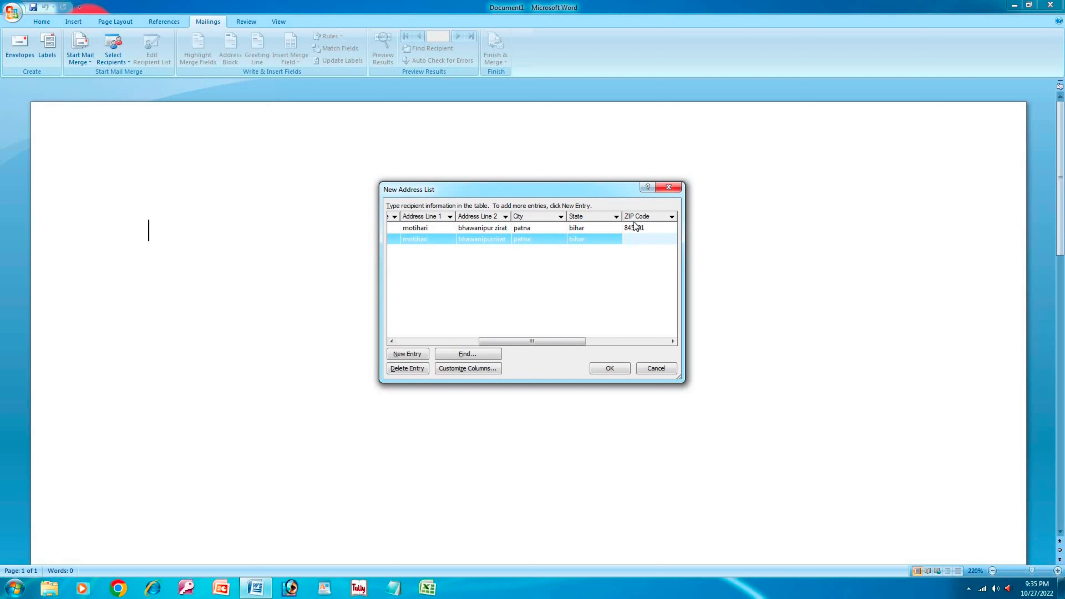
pyautogui.write('845401')
pyautogui.press('Tab')
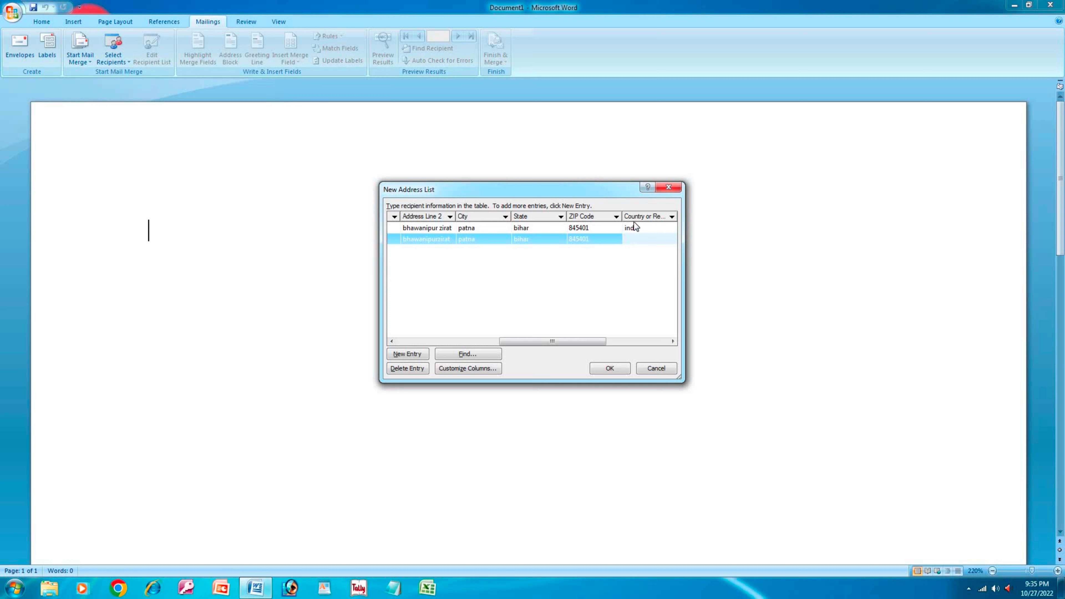
pyautogui.write('indiy')
pyautogui.press('BackSpace')
pyautogui.write('a')
pyautogui.press('Tab')
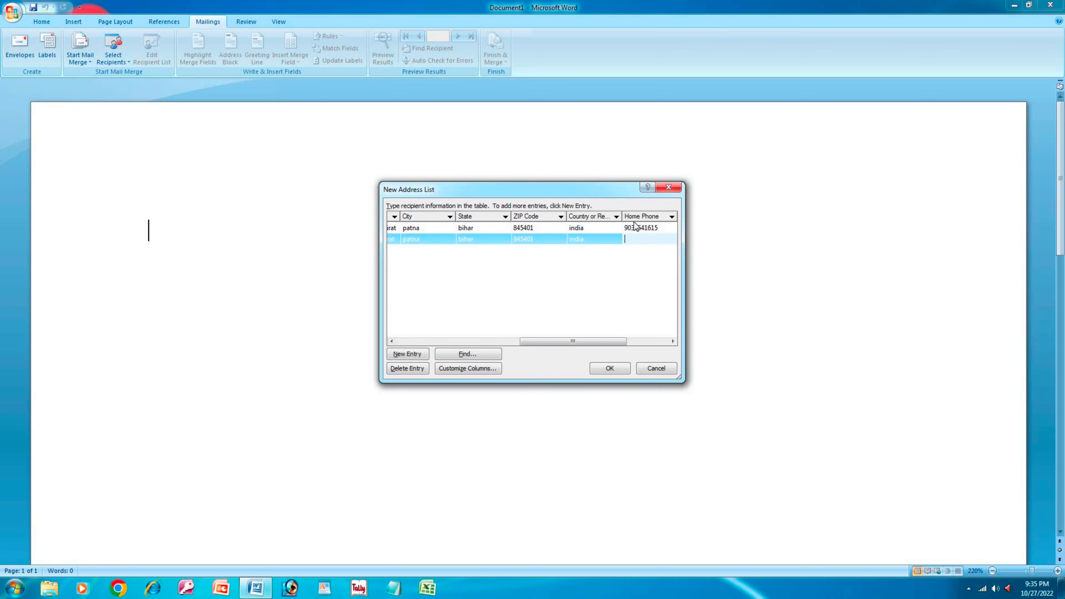
pyautogui.press('Tab')
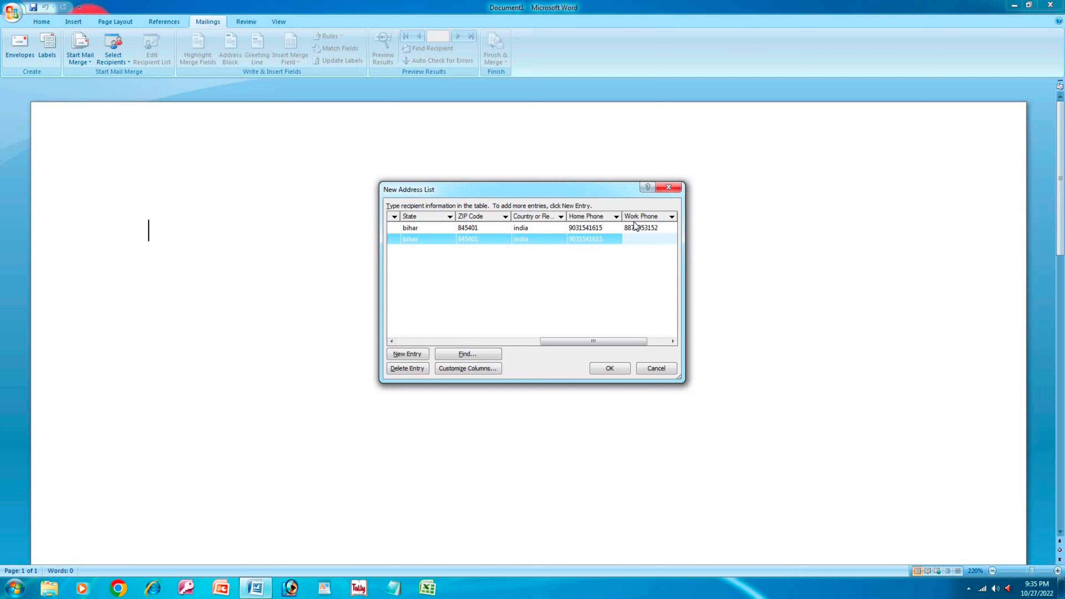
pyautogui.press('Tab')
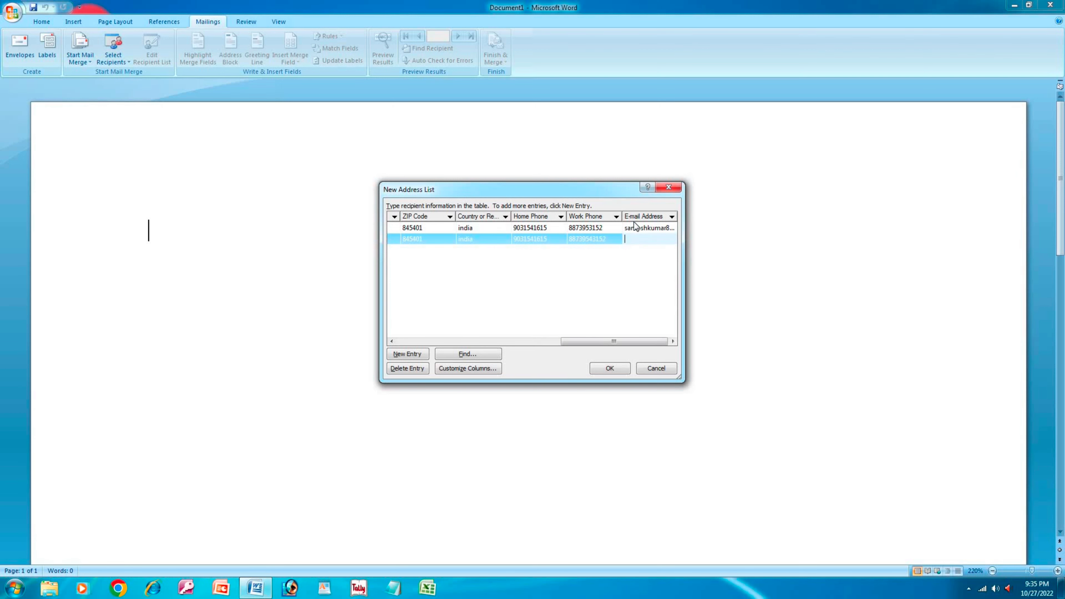
pyautogui.press('Tab')
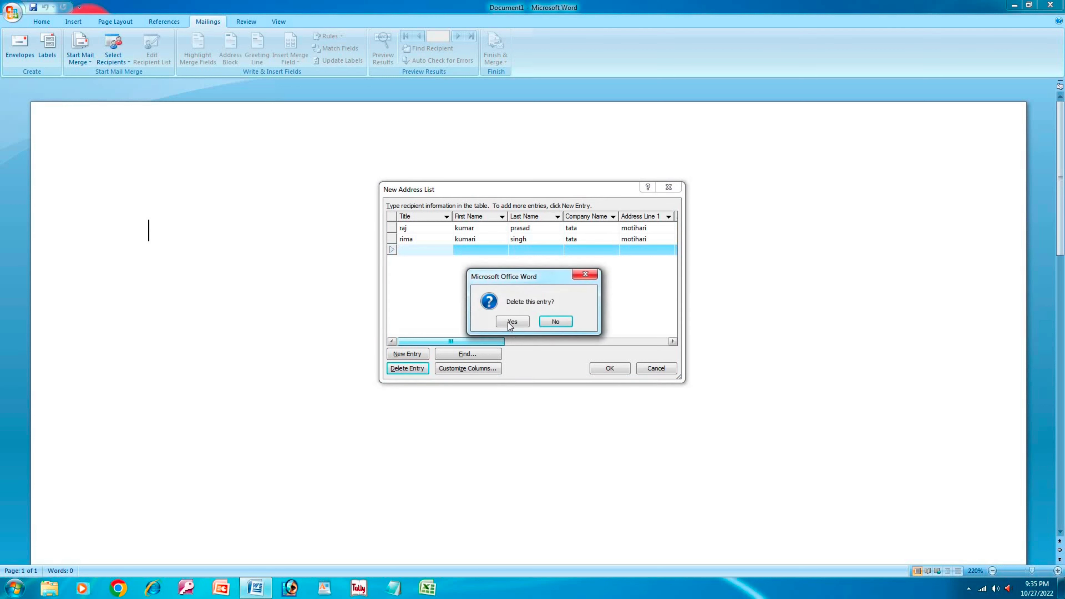
# - Delete the empty third row and save the two-entry address list as saroj in My Data Sources
pyautogui.click(507, 324)
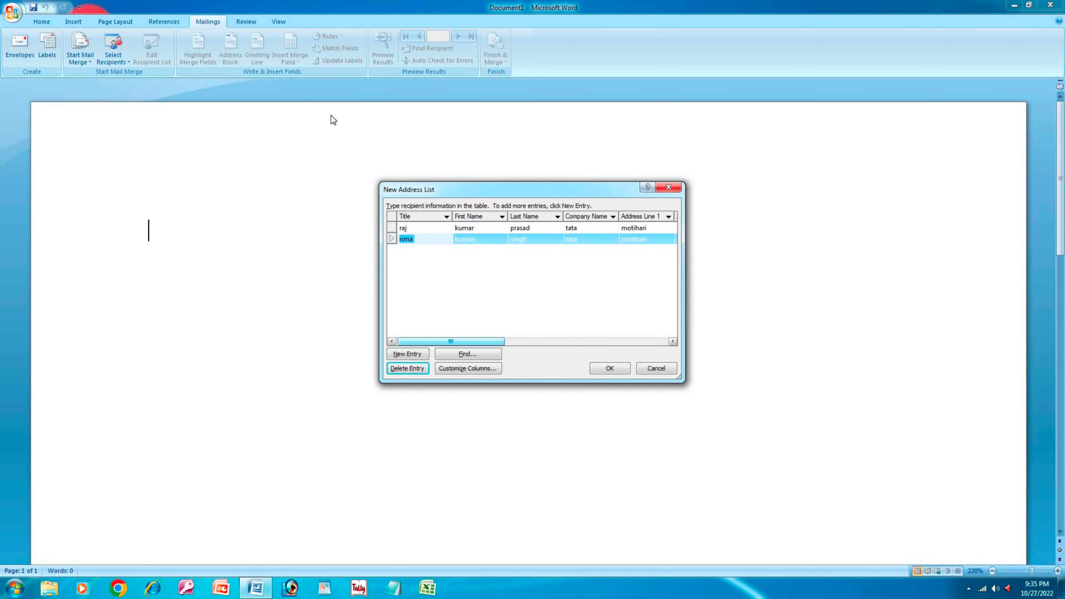
pyautogui.click(601, 369)
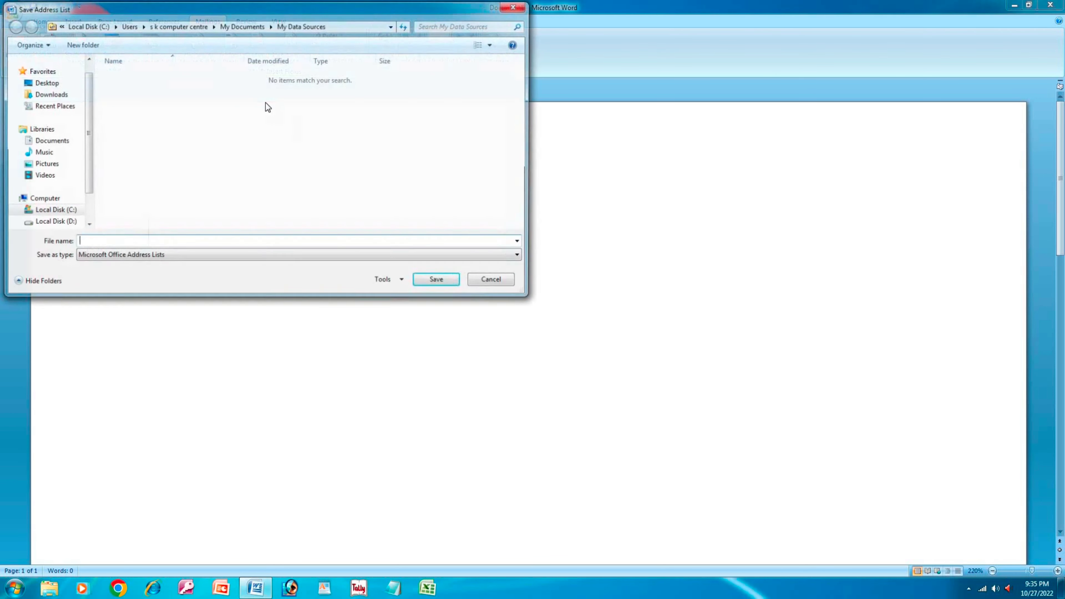
pyautogui.write('sa')
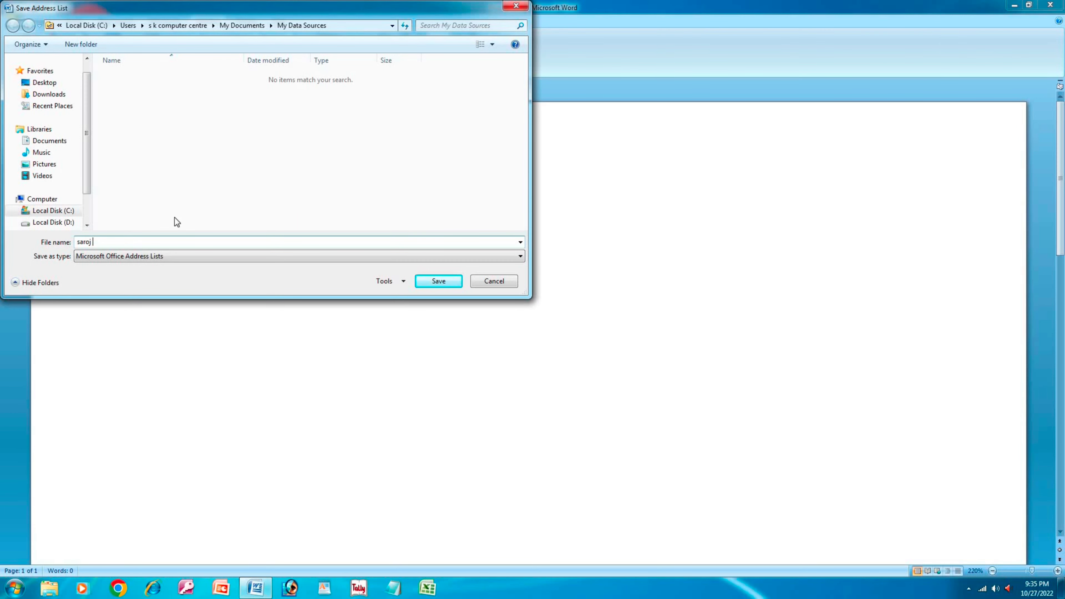
pyautogui.write('roj')
pyautogui.click(438, 281)
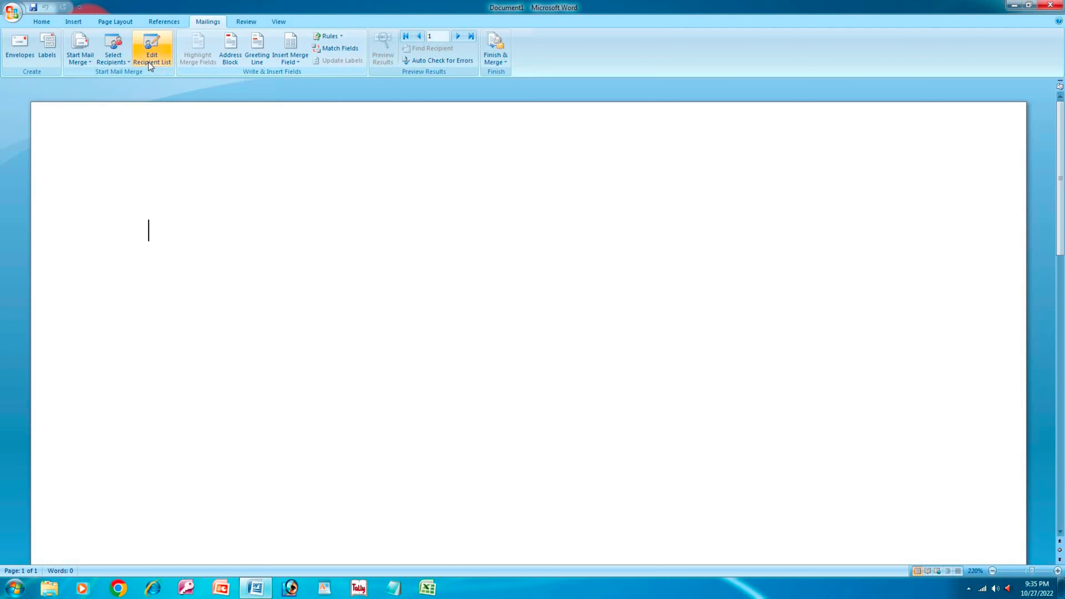
# - Use the existing saroj list as the recipient source and briefly view its recipients
pyautogui.click(128, 60)
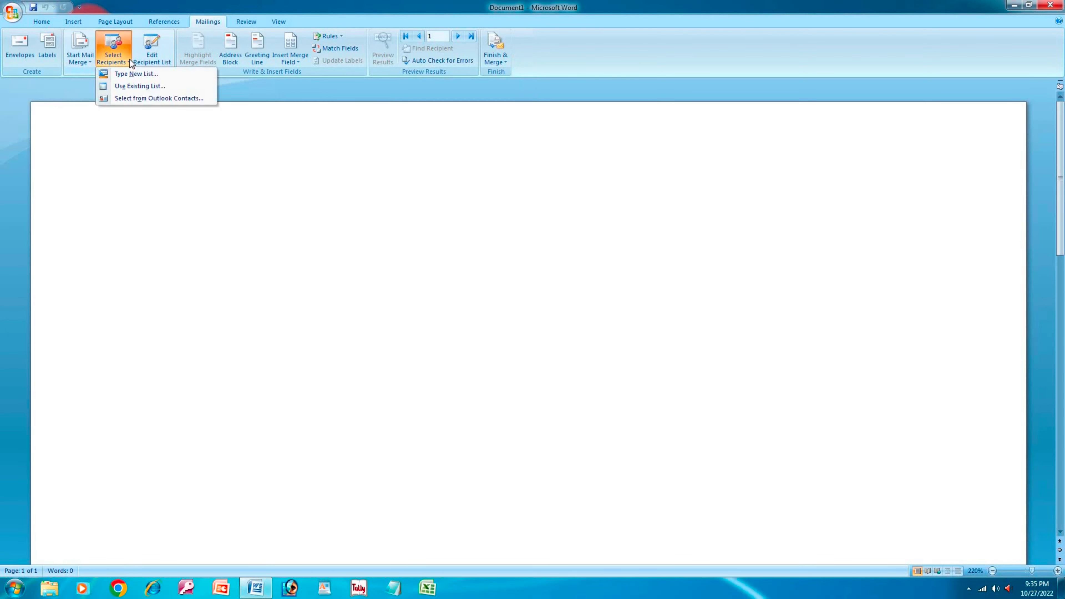
pyautogui.click(144, 86)
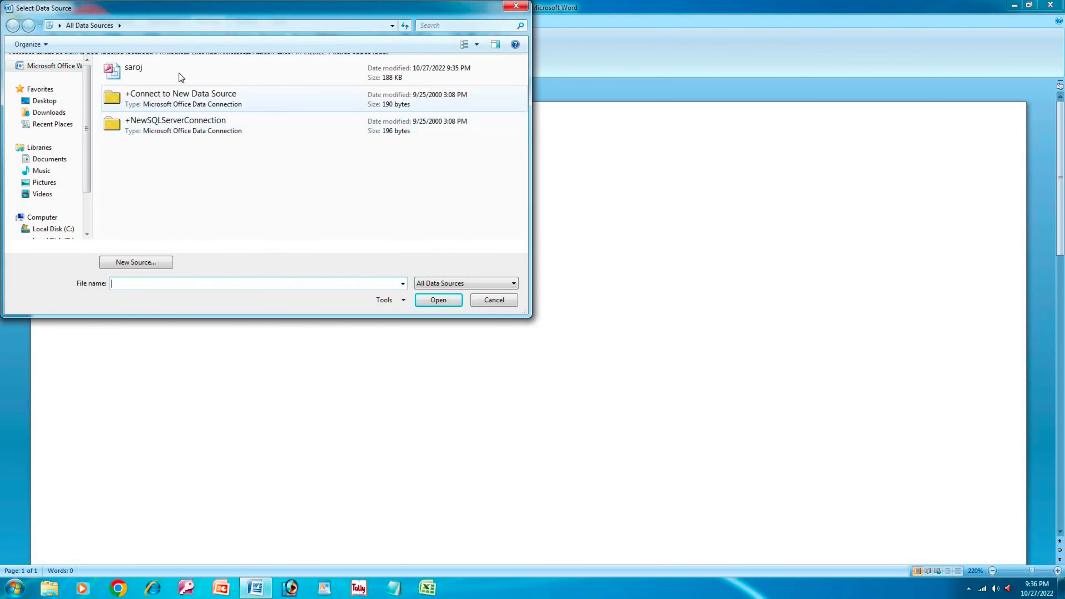
pyautogui.doubleClick(163, 80)
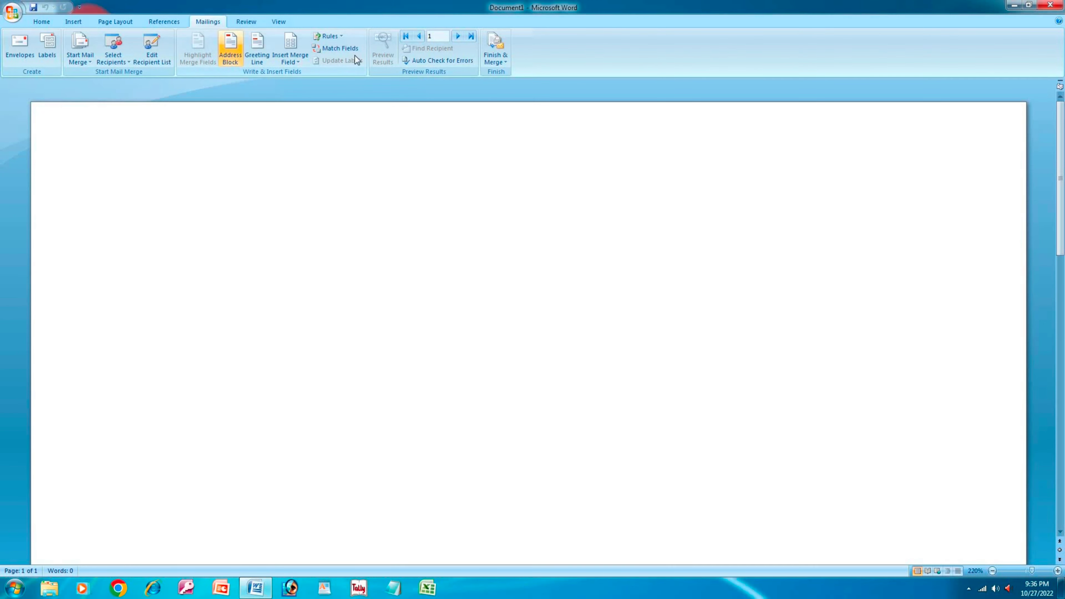
pyautogui.click(156, 65)
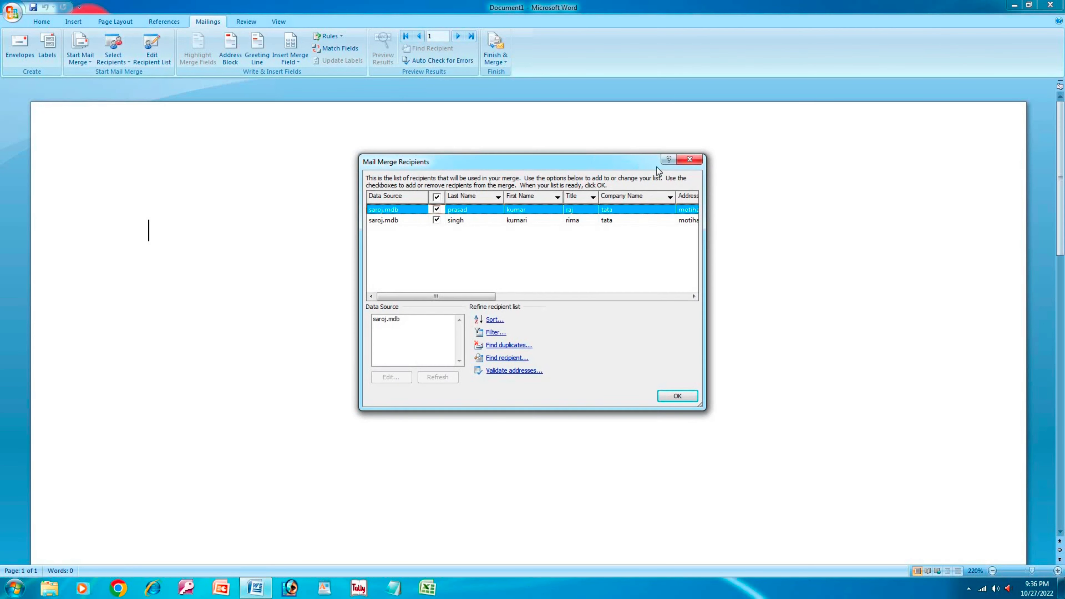
pyautogui.click(689, 159)
# - Try Outlook contacts as the source twice, dismiss the no-profiles messages, then reopen the recipients list
pyautogui.click(130, 62)
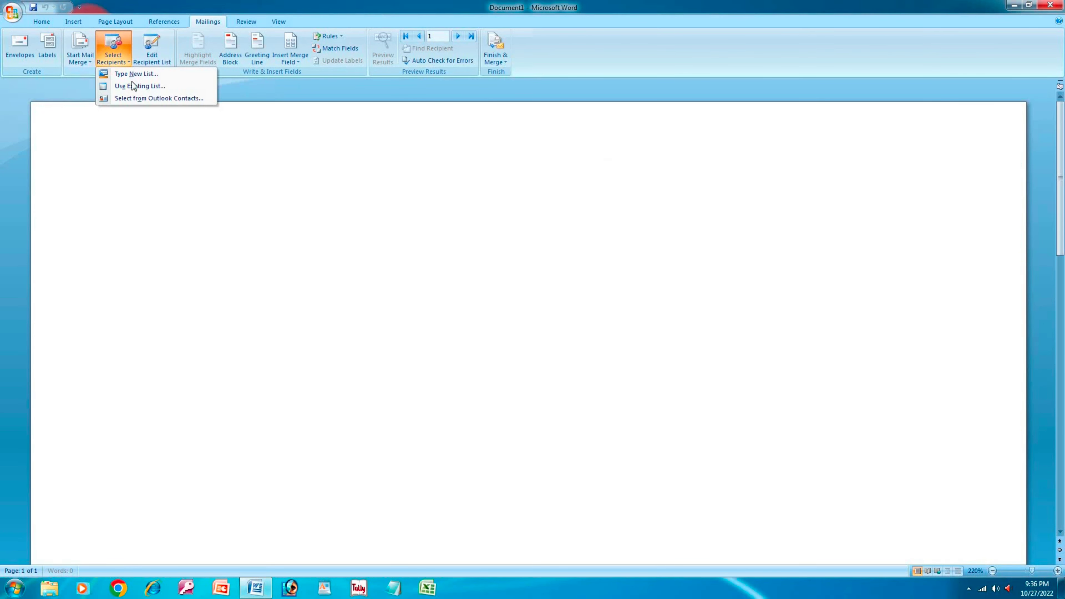
pyautogui.click(135, 99)
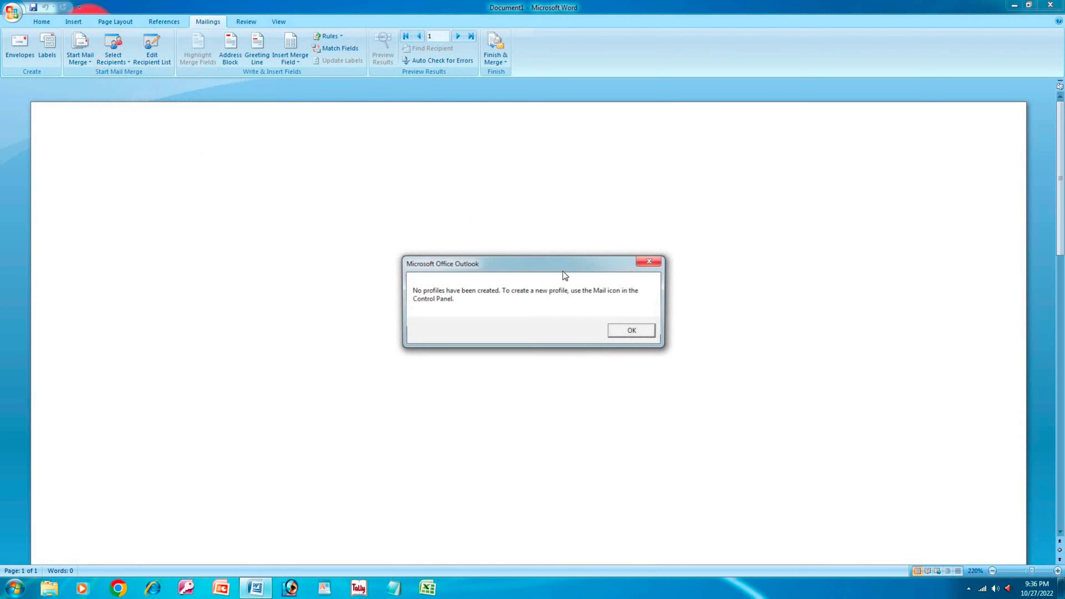
pyautogui.click(646, 265)
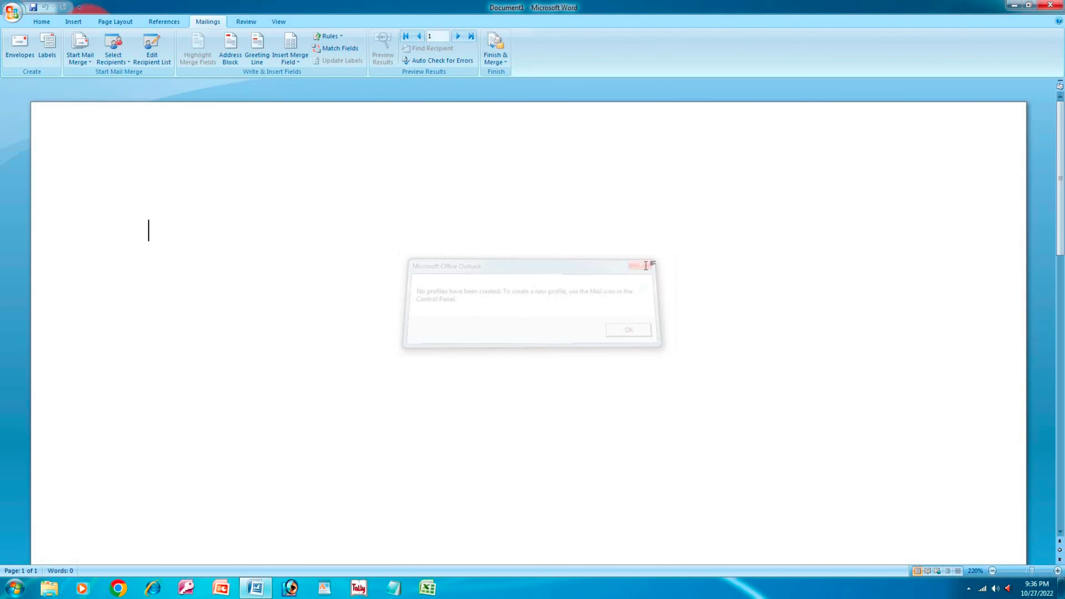
pyautogui.click(122, 62)
pyautogui.click(140, 96)
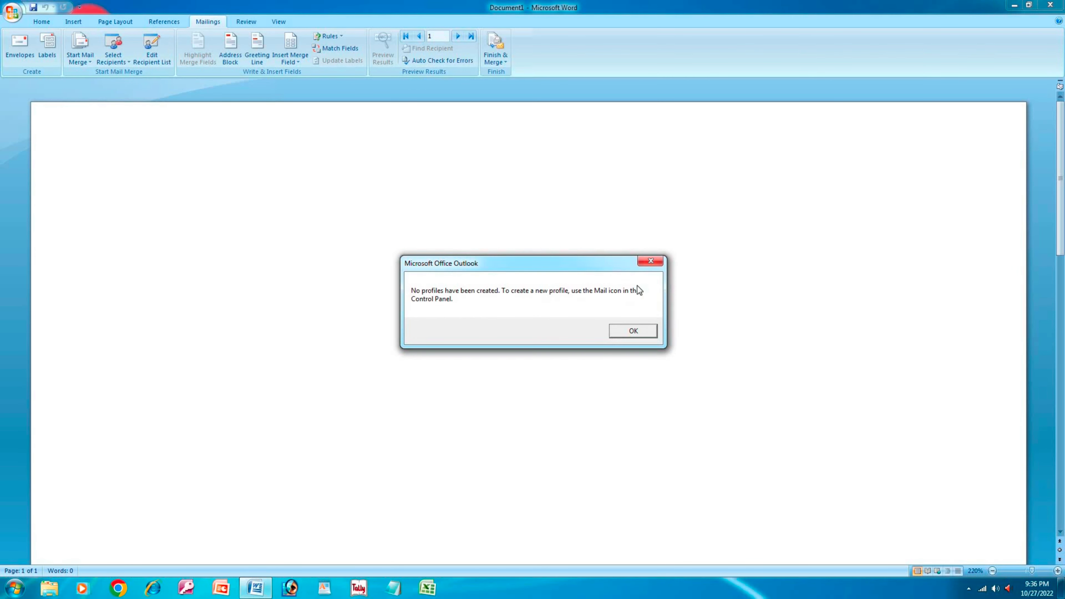
pyautogui.click(650, 262)
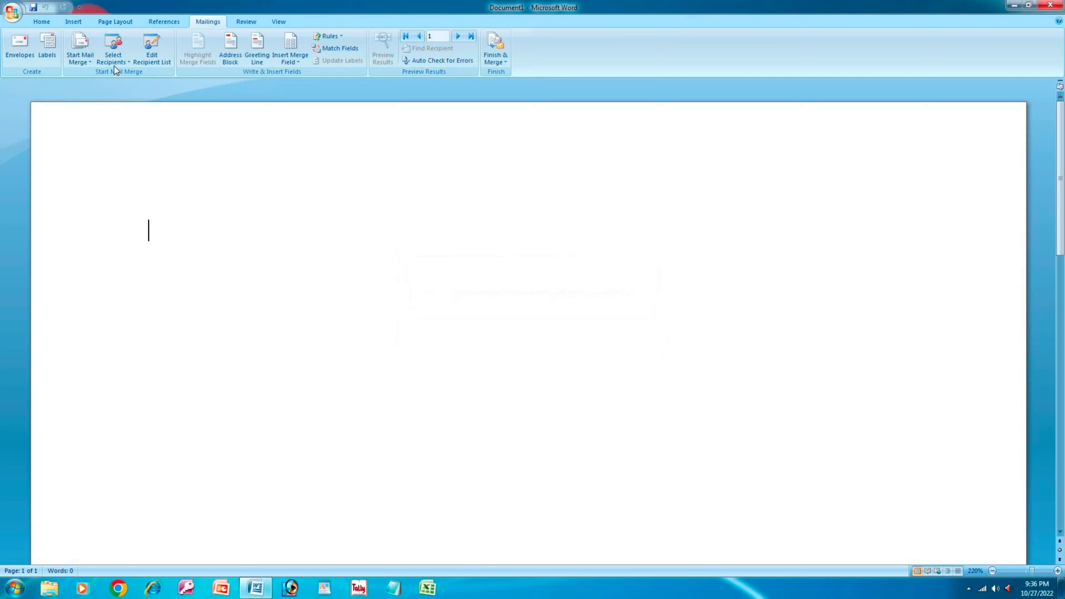
pyautogui.click(162, 68)
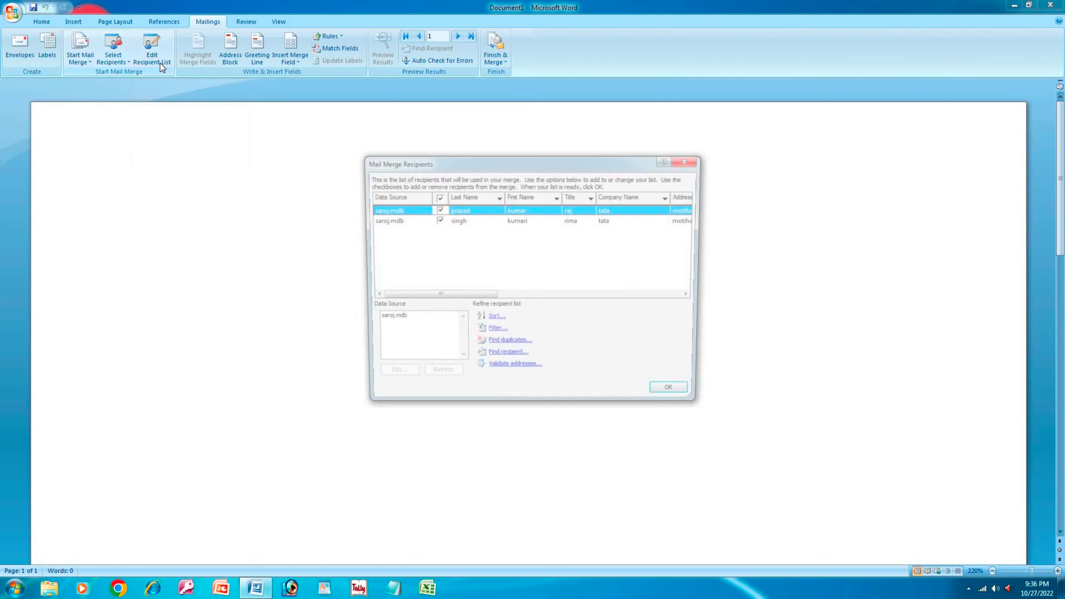
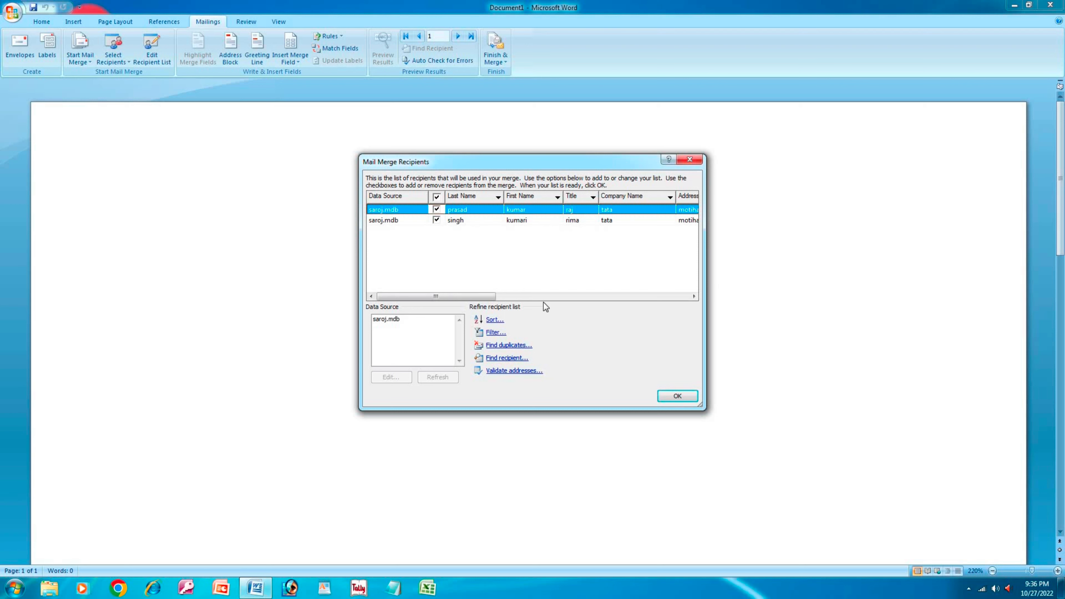
# - Select the singh recipient, look over the Sort and Filter Records options, and close both dialogs
pyautogui.click(493, 220)
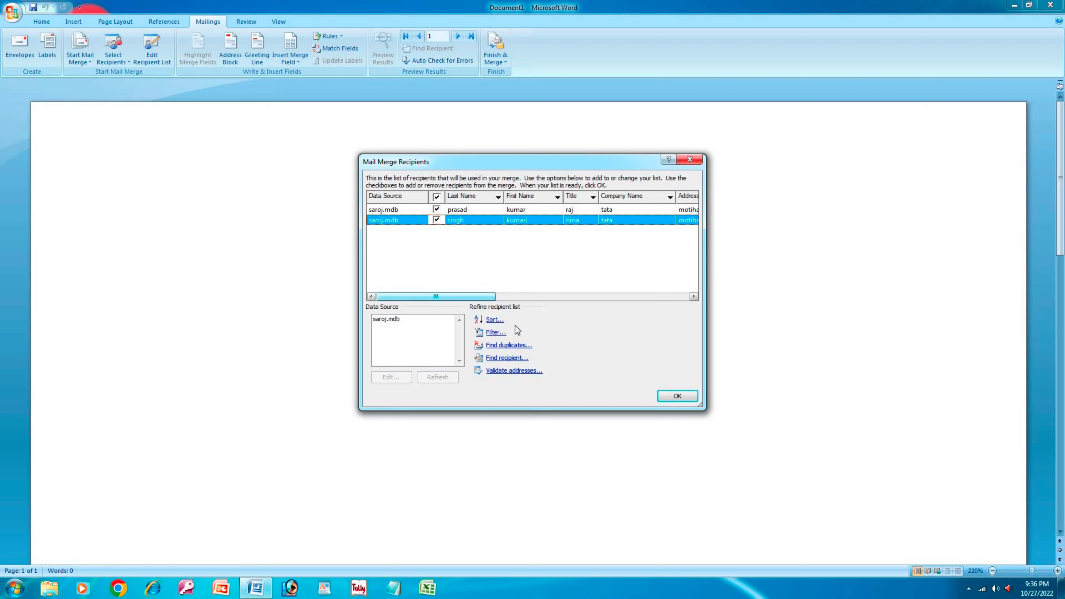
pyautogui.click(495, 320)
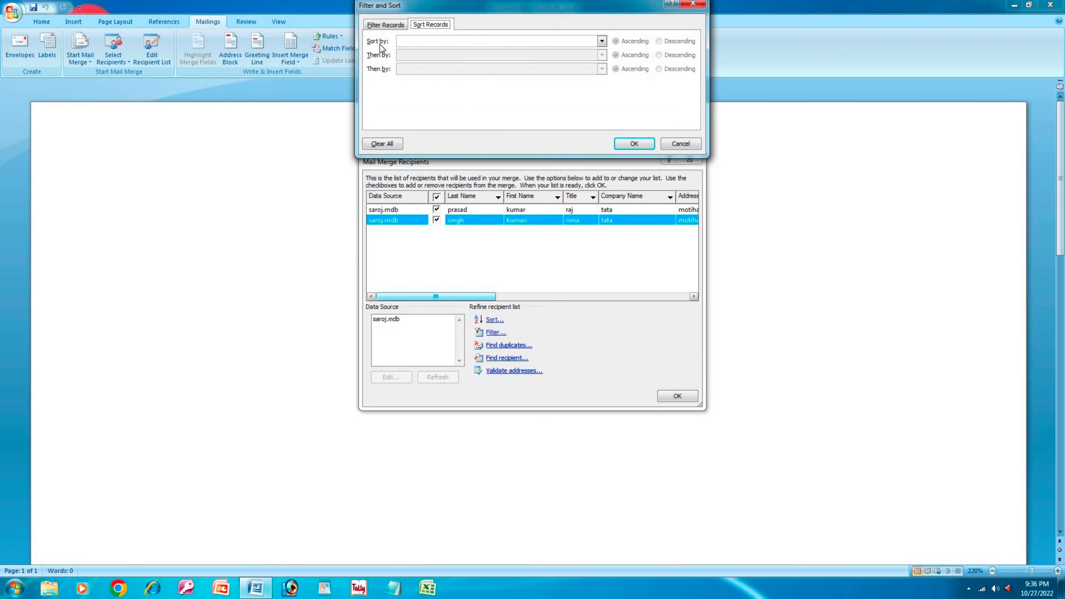
pyautogui.click(379, 27)
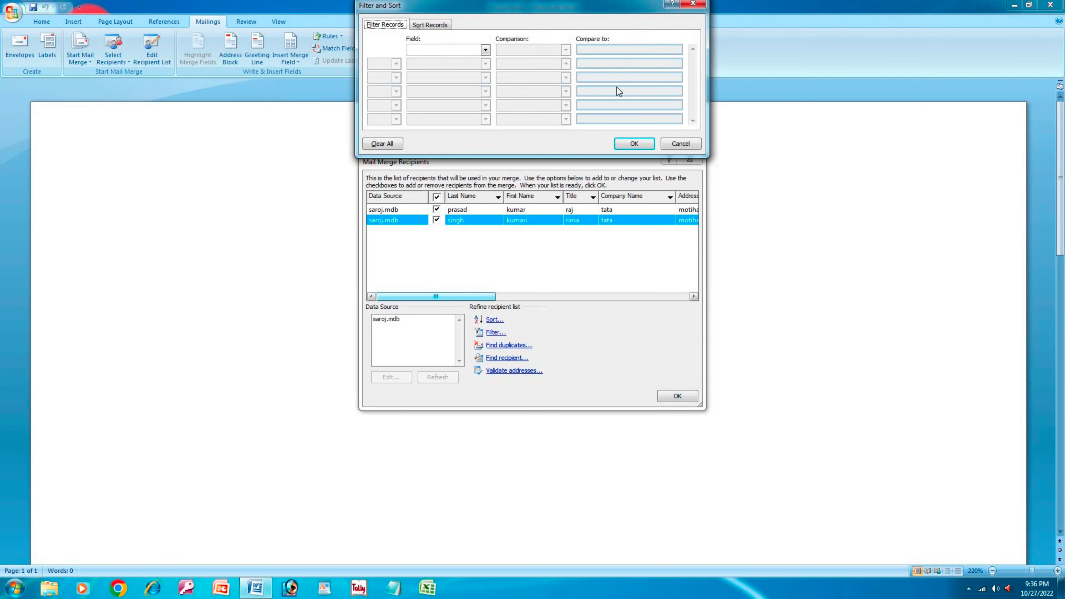
pyautogui.click(693, 4)
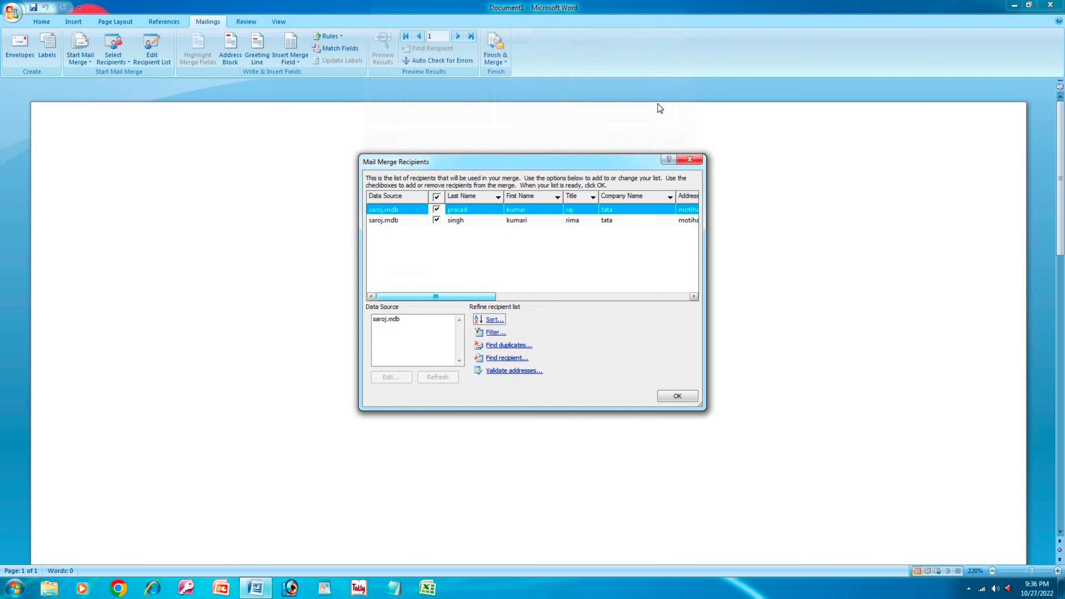
pyautogui.click(689, 159)
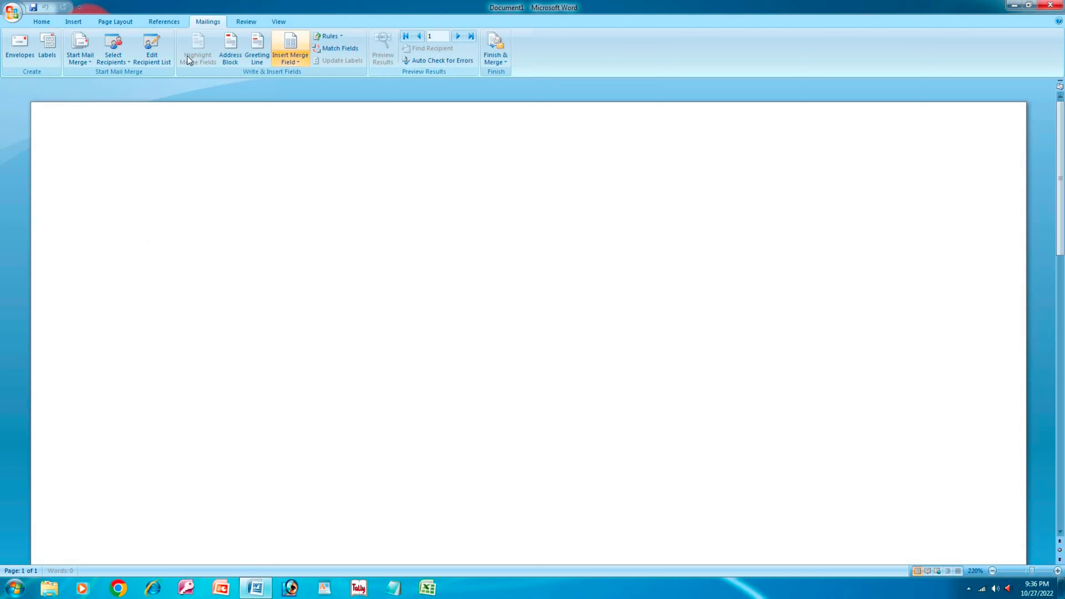
# - Insert the Title, First_Name and Address_Line_2 merge fields into the letter
pyautogui.click(170, 62)
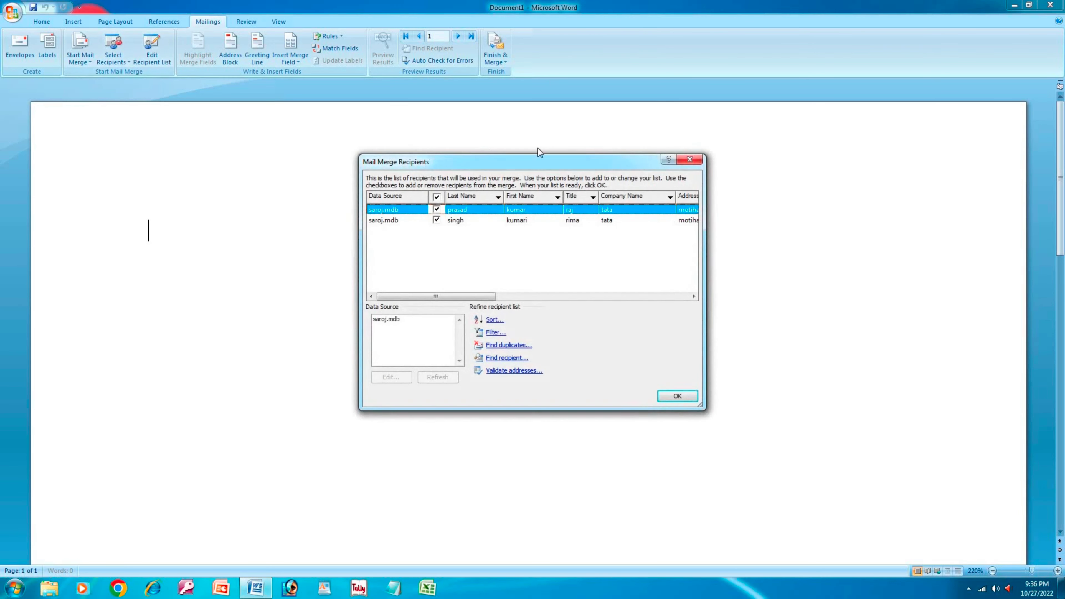
pyautogui.click(684, 160)
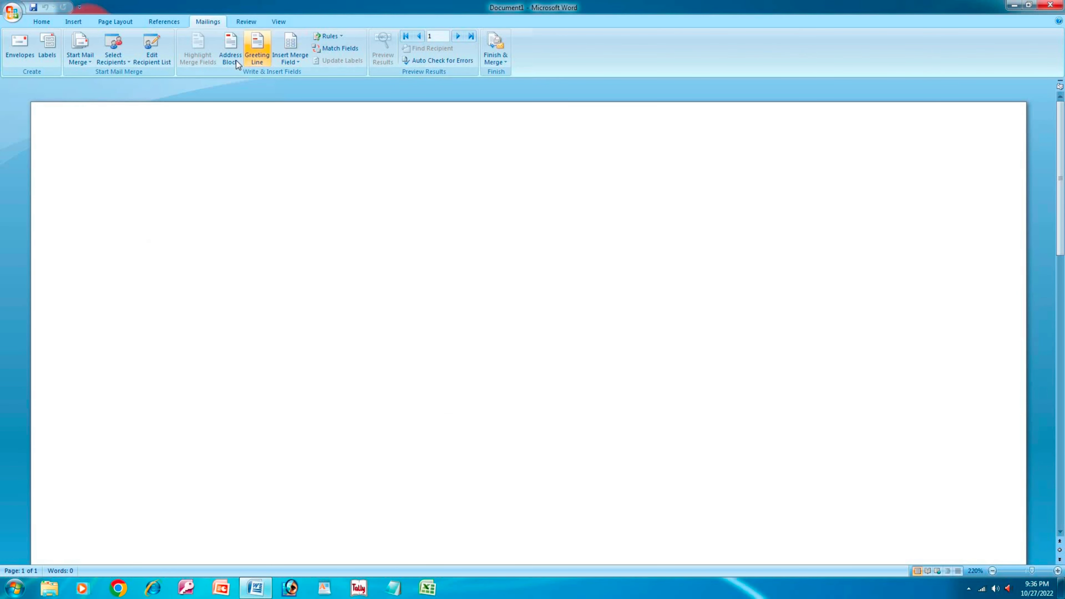
pyautogui.click(296, 63)
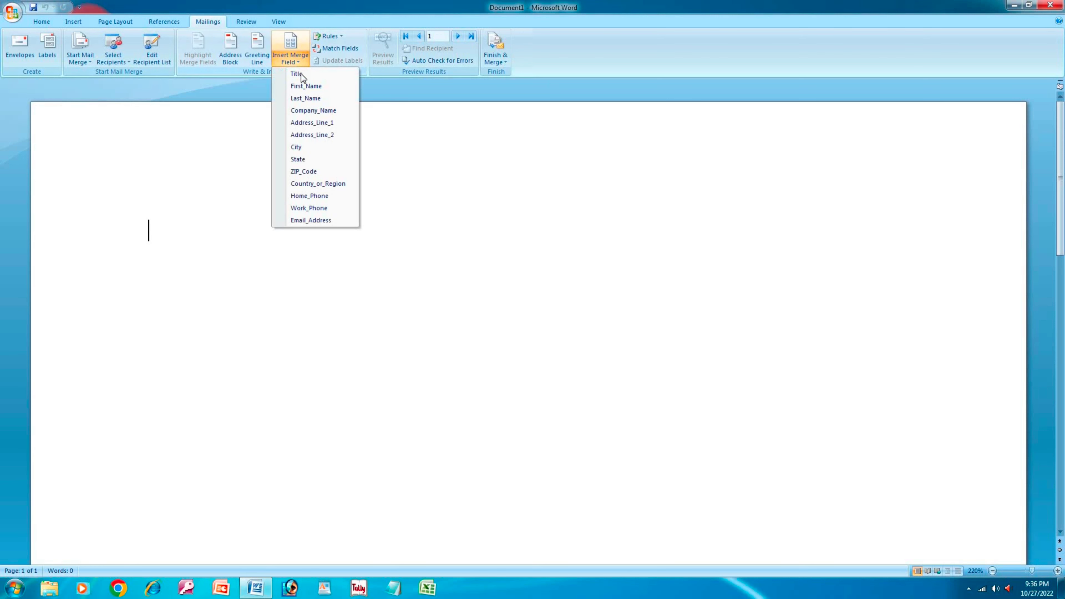
pyautogui.click(298, 74)
pyautogui.click(293, 64)
pyautogui.click(304, 86)
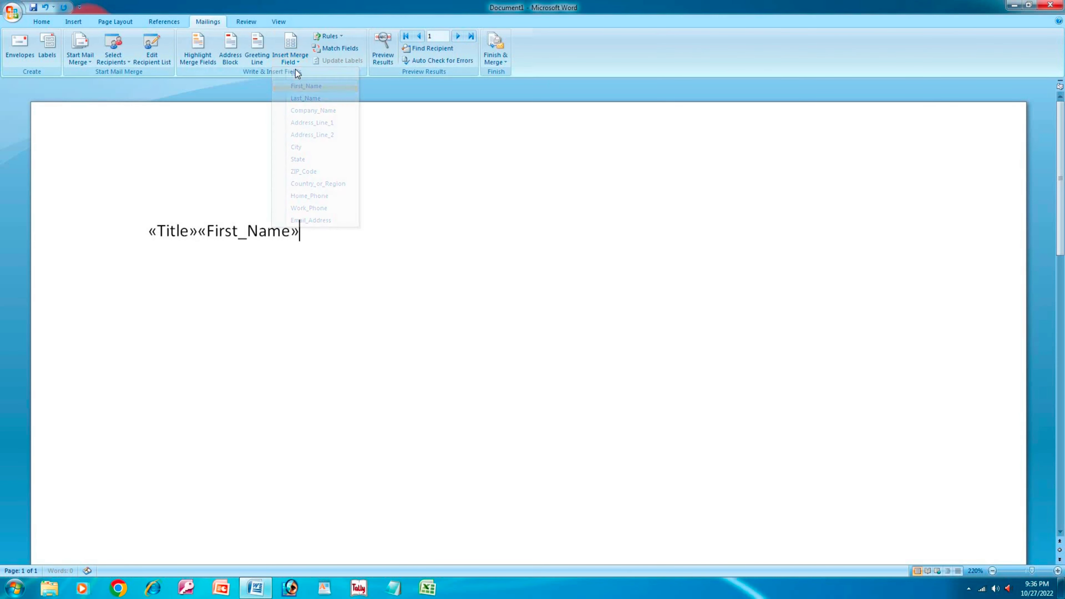
pyautogui.click(294, 62)
pyautogui.click(312, 135)
# - Add Address_Line_1 and State at the end, then ZIP_Code before Address_Line_2
pyautogui.click(292, 59)
pyautogui.click(312, 122)
pyautogui.click(294, 63)
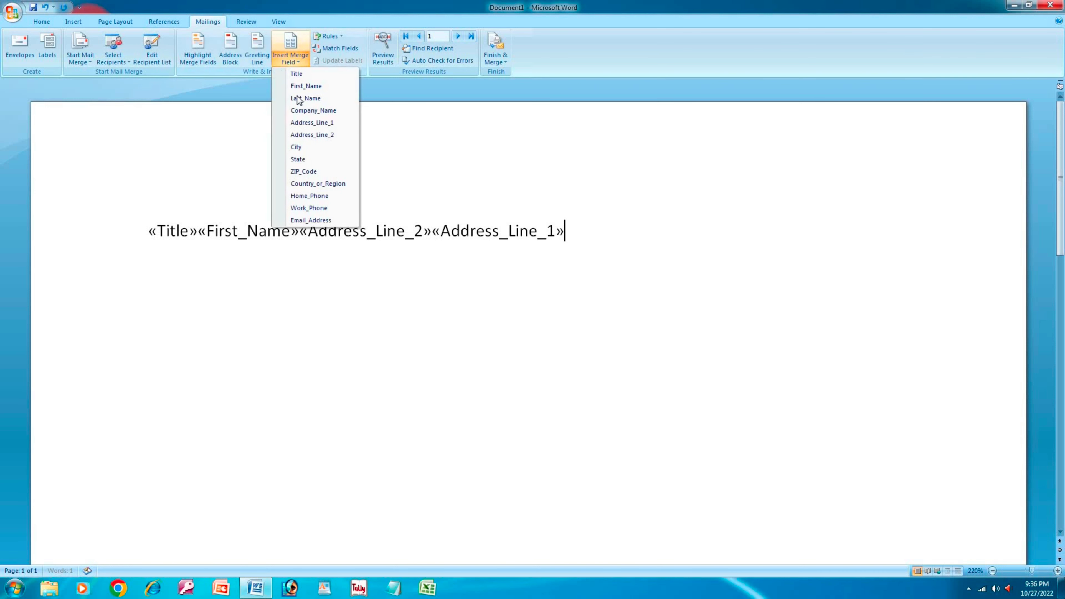
pyautogui.click(301, 159)
pyautogui.click(308, 231)
pyautogui.click(293, 63)
pyautogui.click(303, 171)
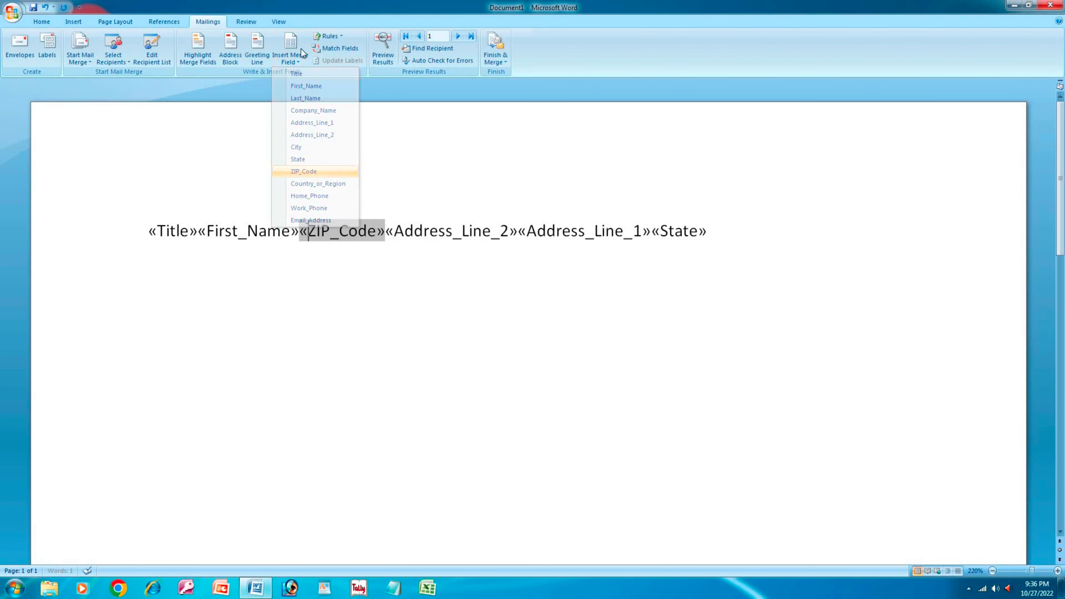
# - Insert Country or Region, E-mail Address and State fields from the Insert Merge Field dialog
pyautogui.click(300, 44)
pyautogui.click(503, 313)
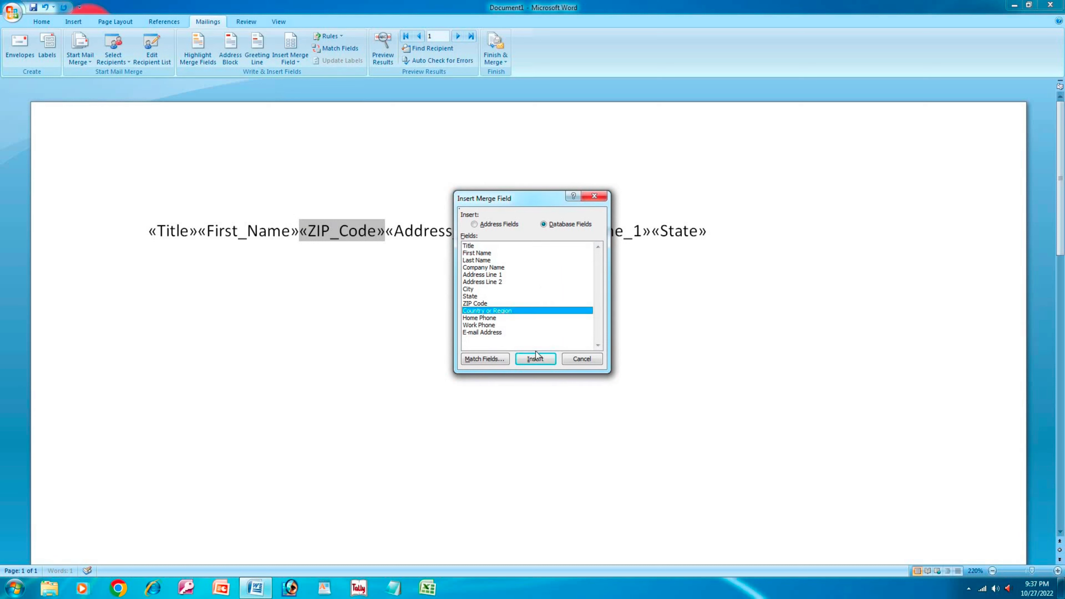
pyautogui.click(536, 359)
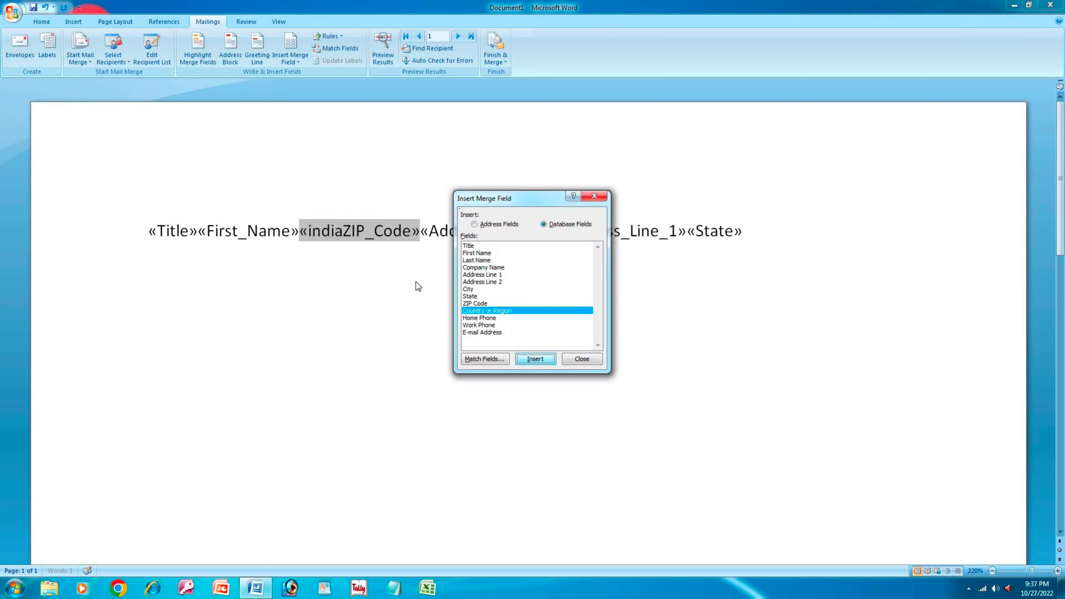
pyautogui.click(493, 333)
pyautogui.click(529, 360)
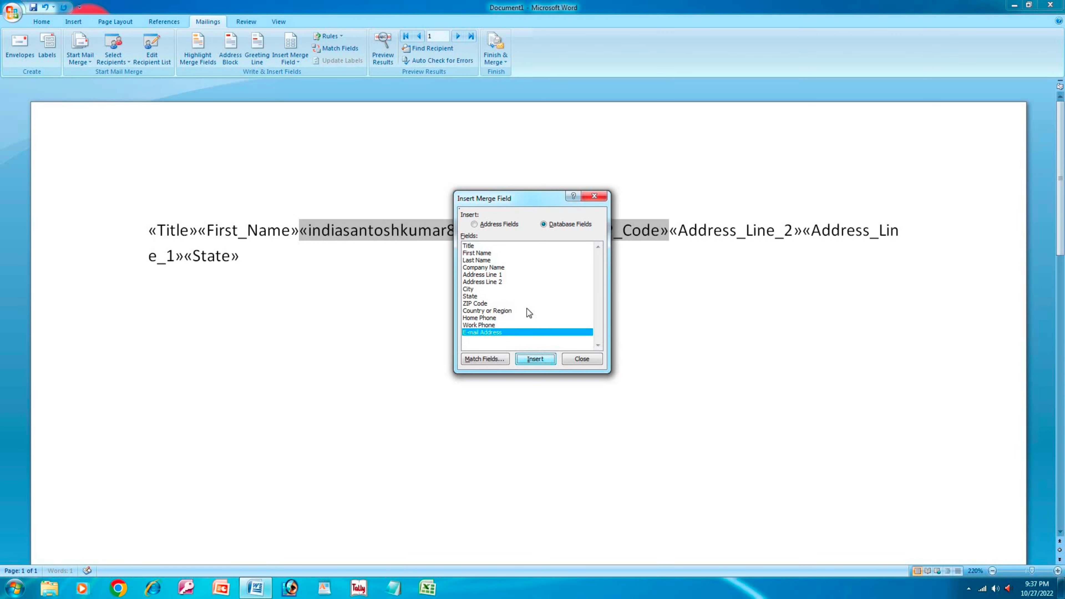
pyautogui.click(489, 297)
pyautogui.click(530, 359)
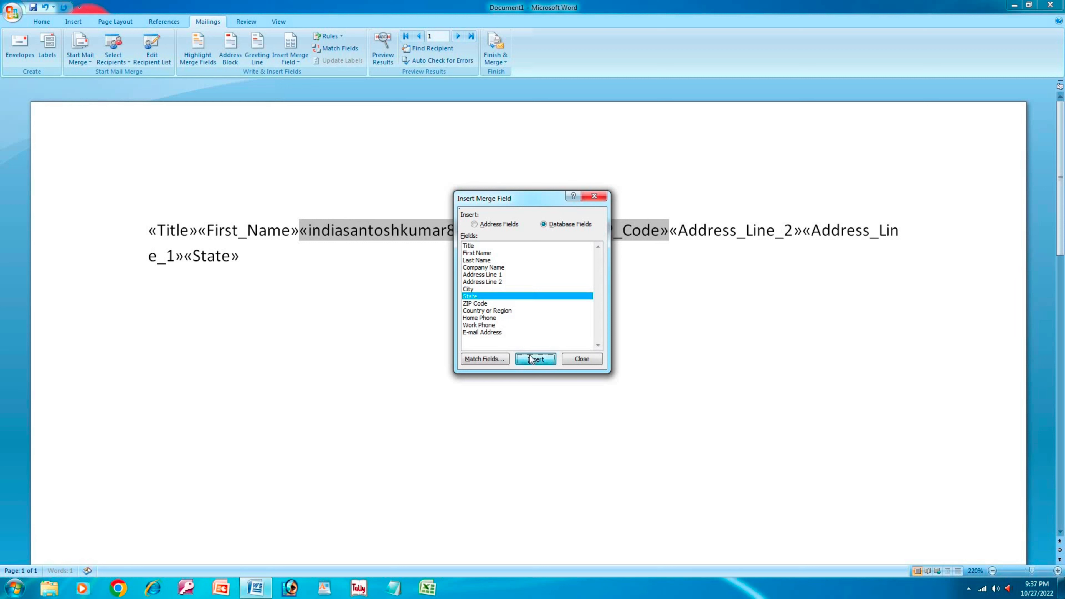
pyautogui.click(492, 282)
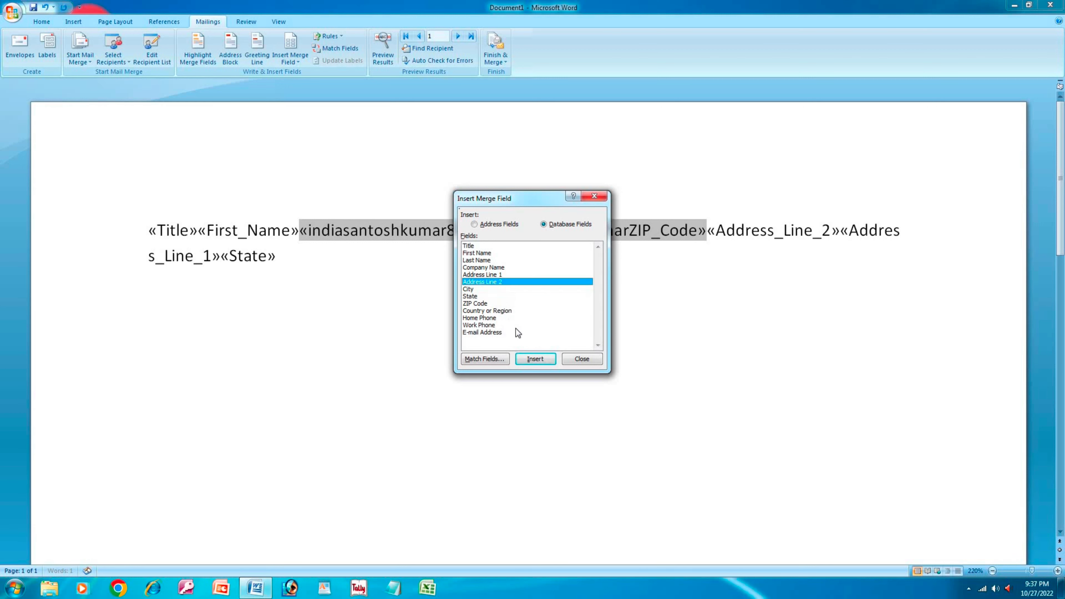
pyautogui.click(594, 196)
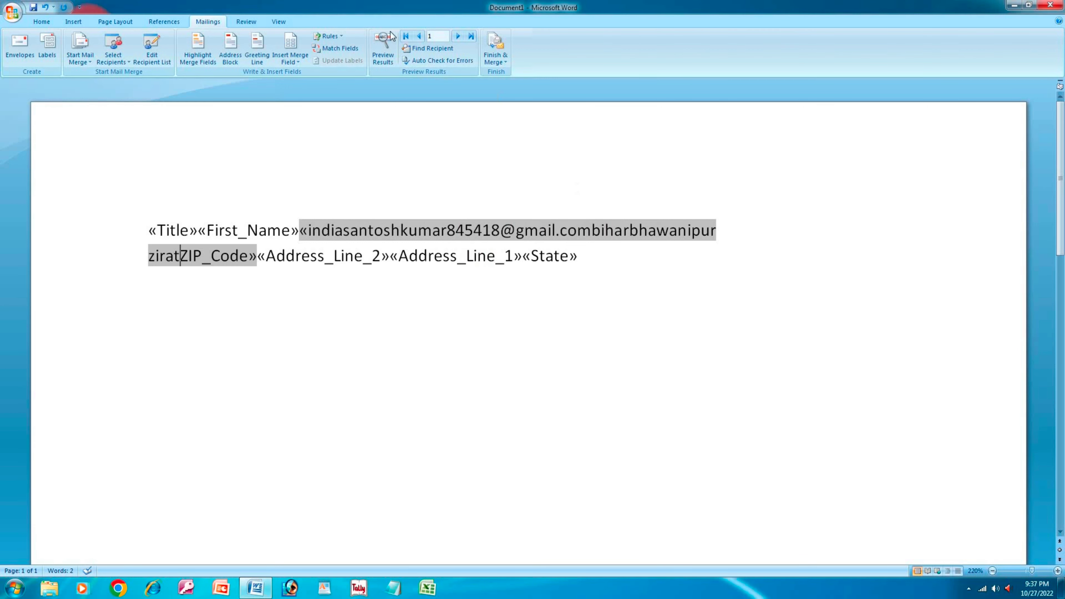
# - Start an Ask rule field from the Rules list and cancel it
pyautogui.click(329, 36)
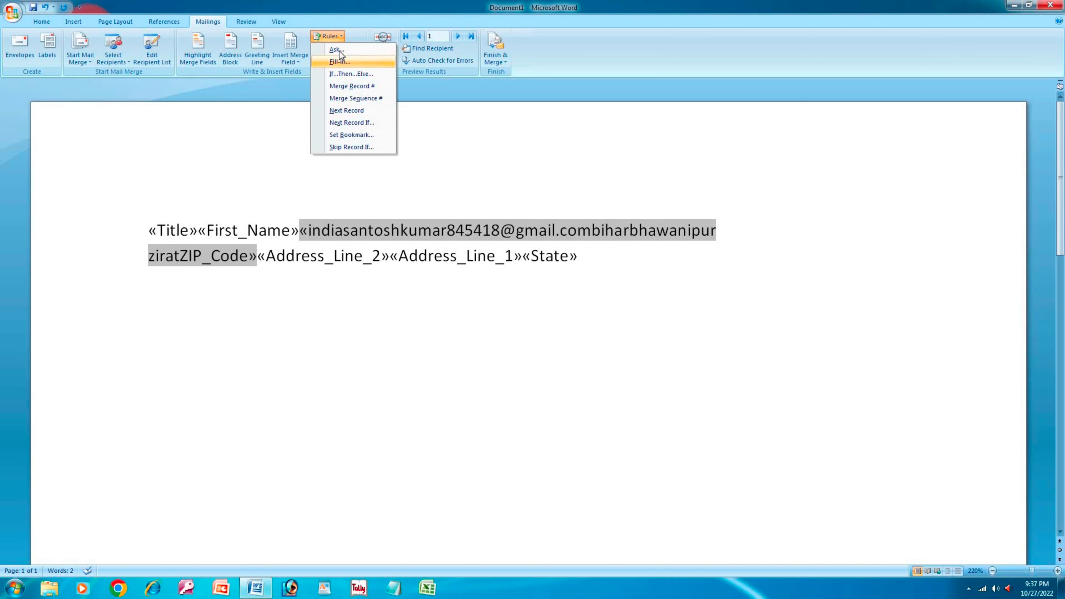
pyautogui.click(339, 50)
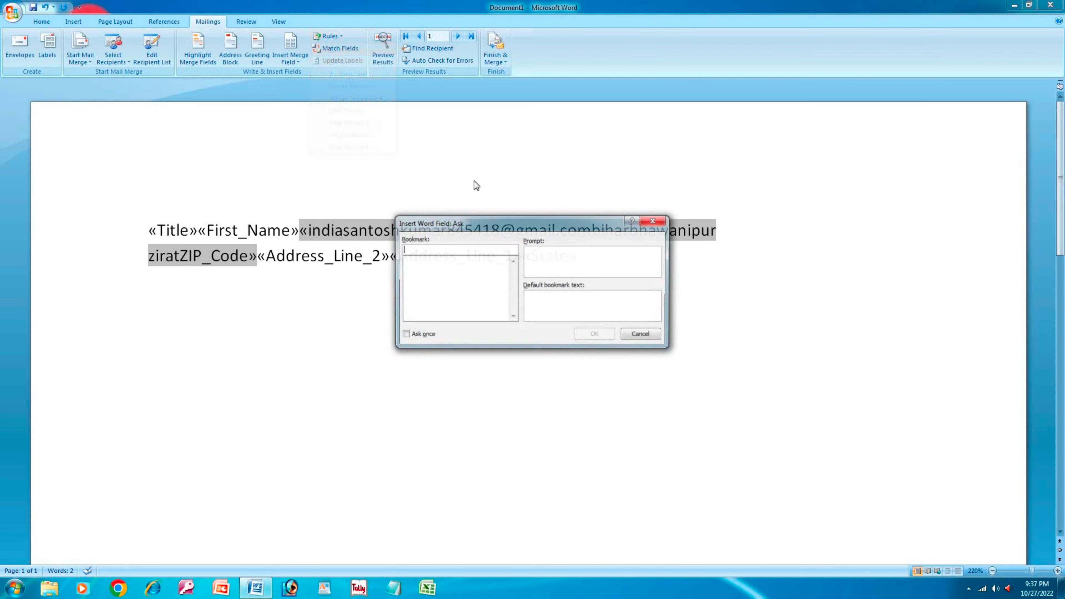
pyautogui.click(651, 339)
# - In Match Fields, set Unique Identifier to First Name and confirm with OK and Yes
pyautogui.click(332, 48)
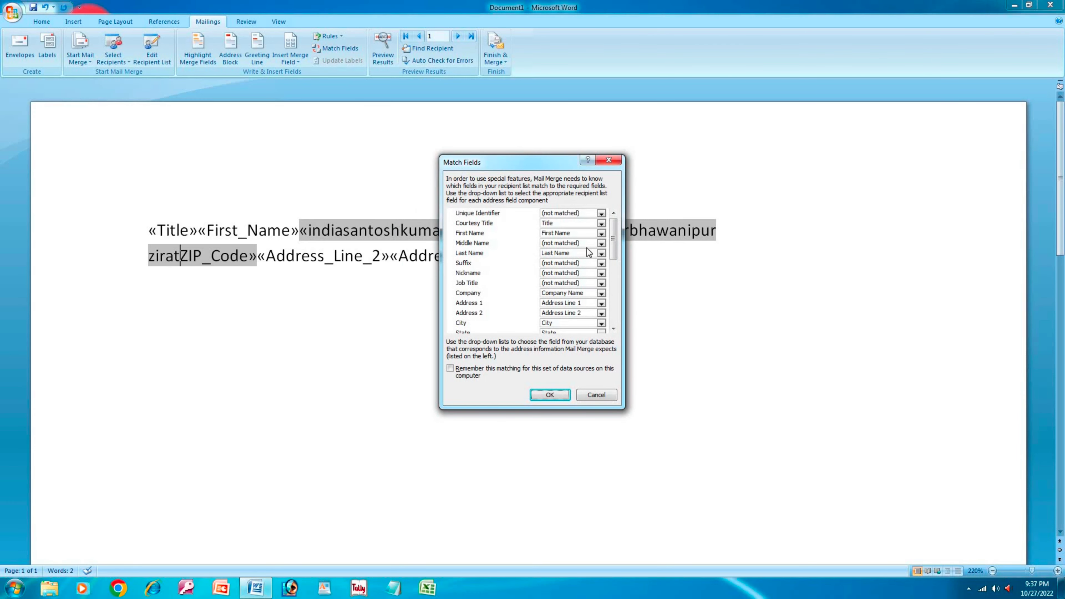
pyautogui.click(601, 213)
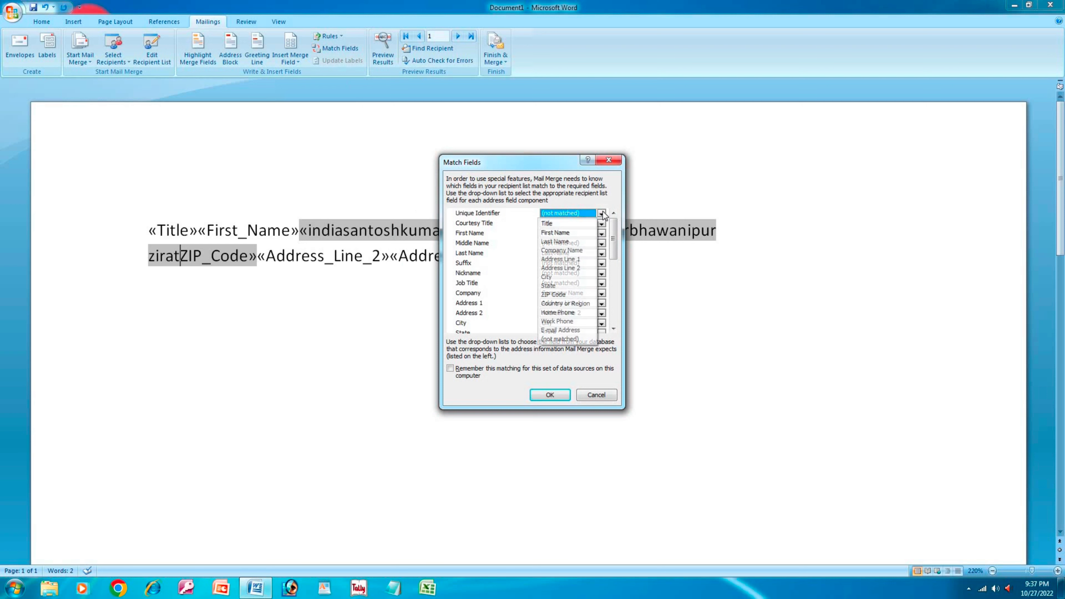
pyautogui.click(577, 223)
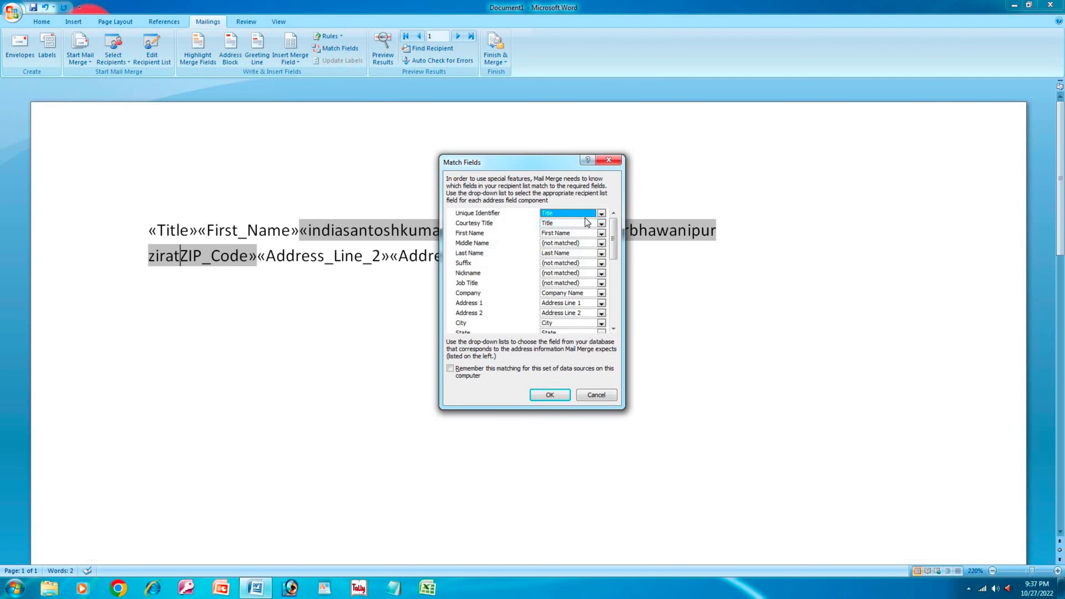
pyautogui.click(599, 214)
pyautogui.click(559, 234)
pyautogui.click(560, 396)
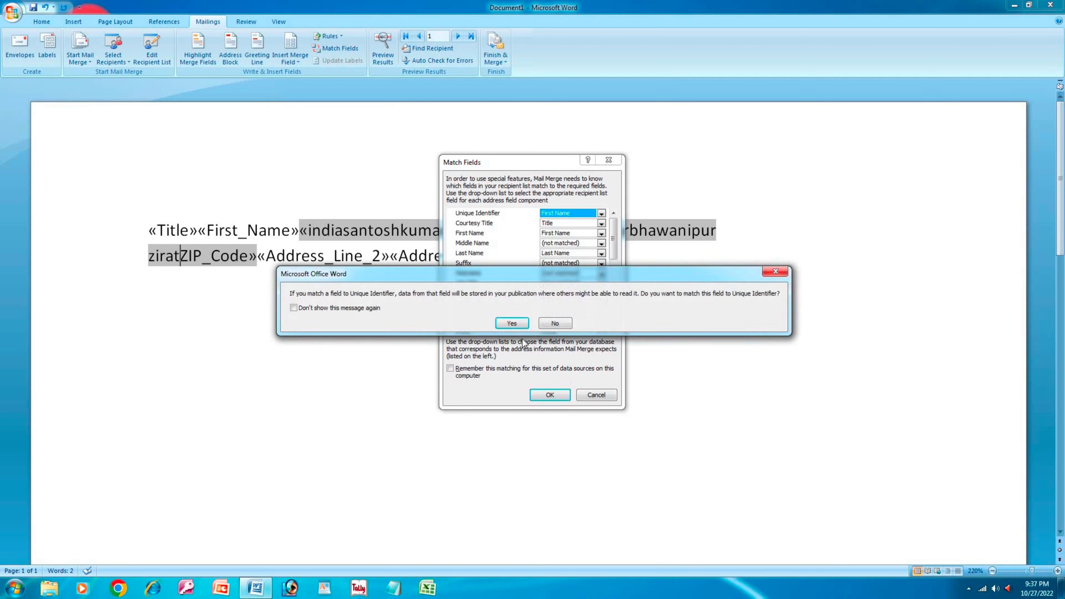
pyautogui.click(510, 322)
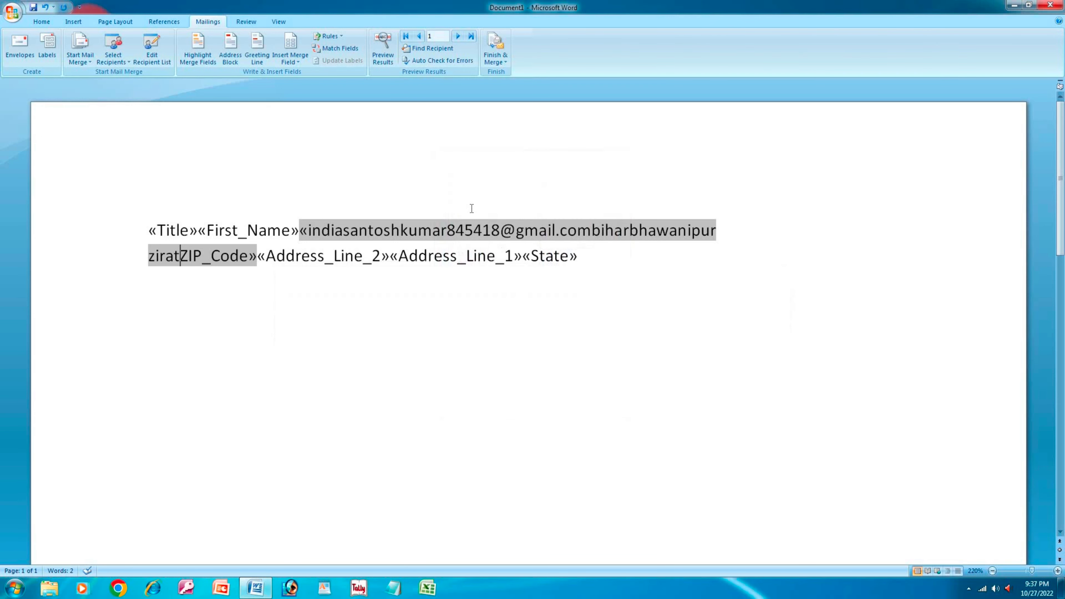
# - Check the Greeting Line settings, keeping the Dear salutation, and close the dialog without inserting
pyautogui.click(263, 64)
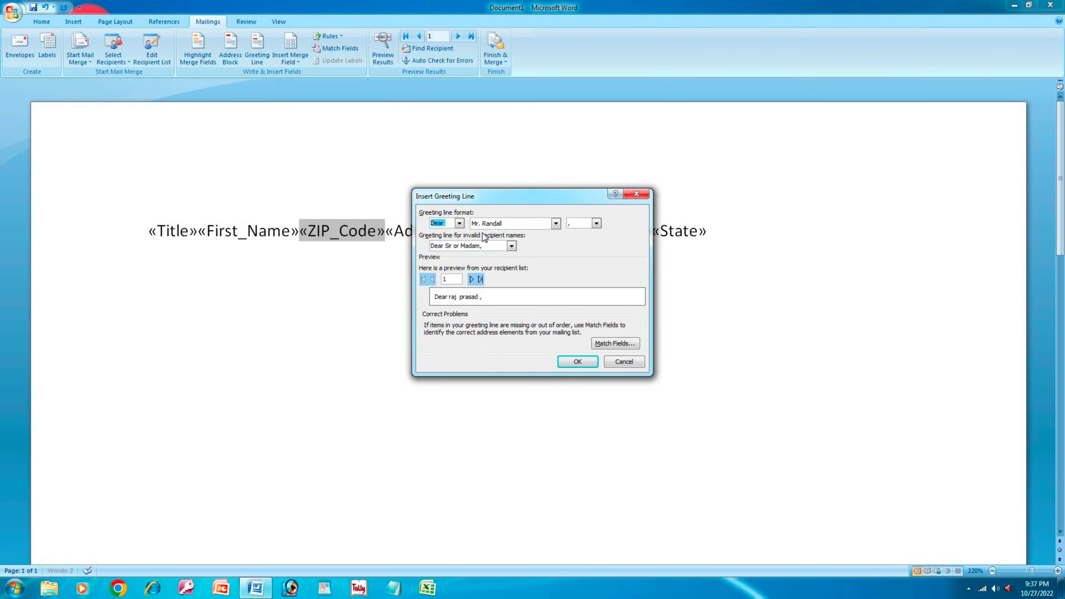
pyautogui.click(573, 362)
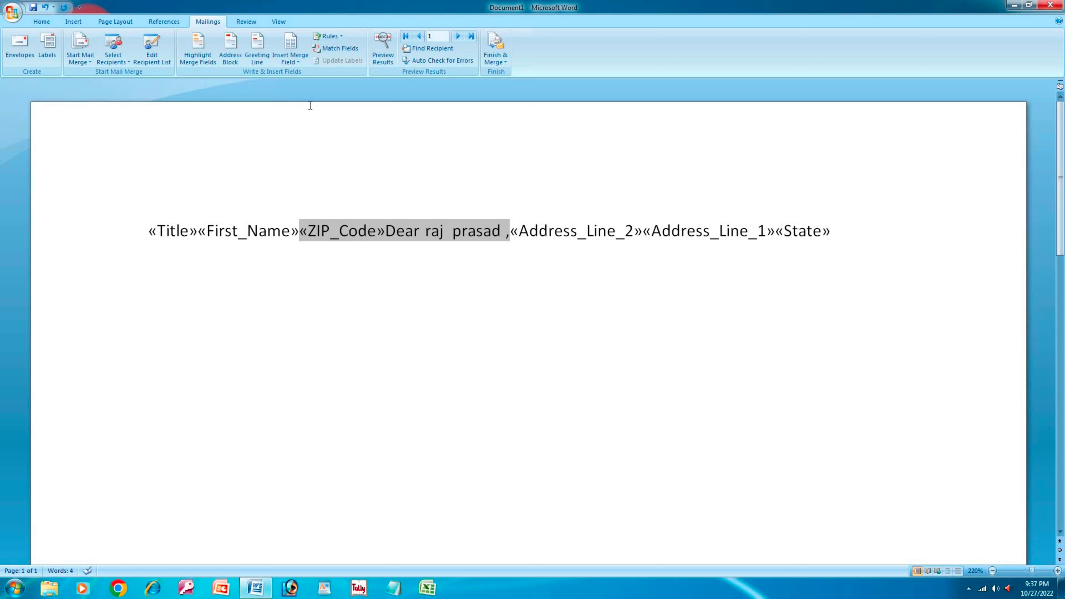
pyautogui.click(261, 64)
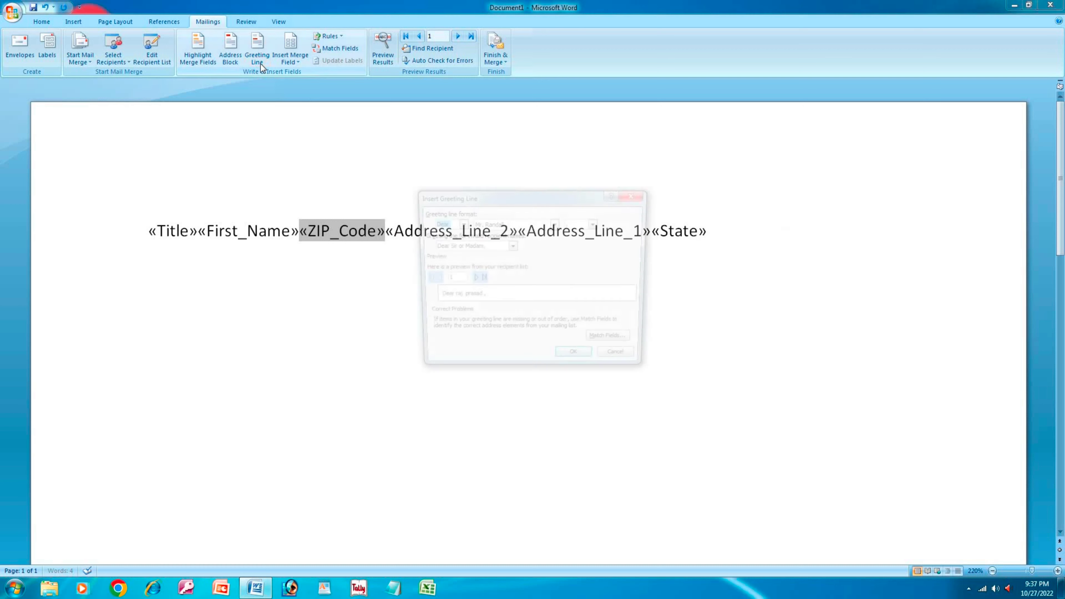
pyautogui.click(460, 223)
pyautogui.click(459, 224)
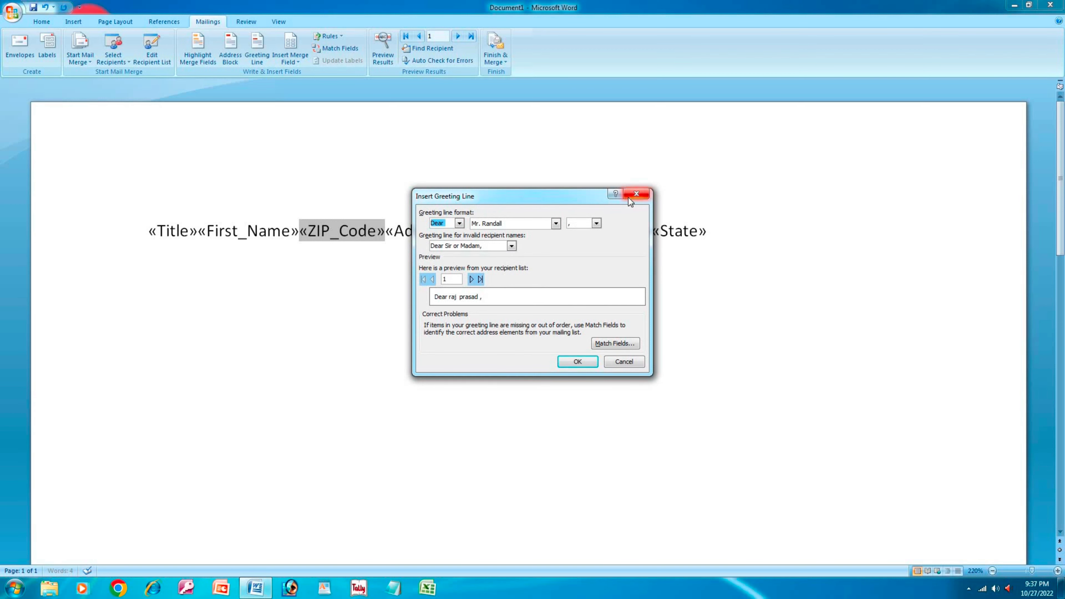
pyautogui.click(636, 194)
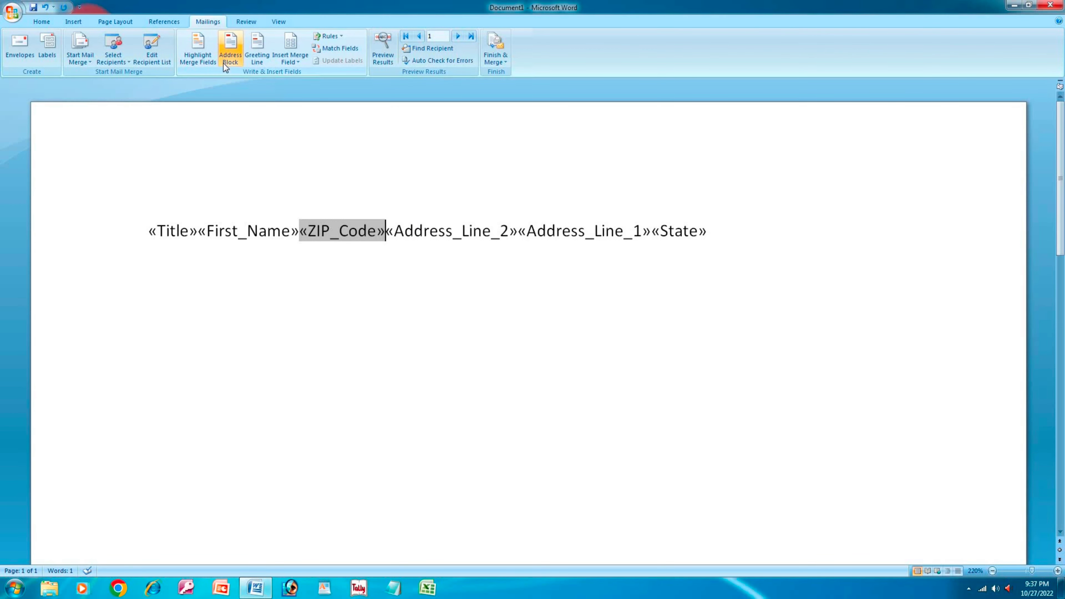
pyautogui.click(225, 66)
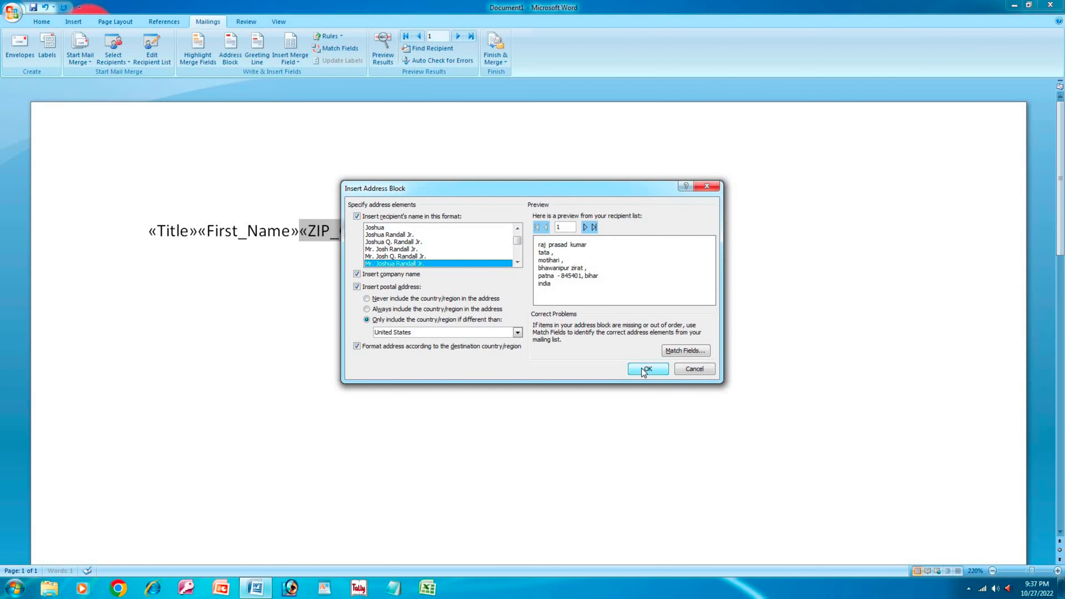
# - Accept the Address Block dialog's default settings with OK
pyautogui.click(644, 370)
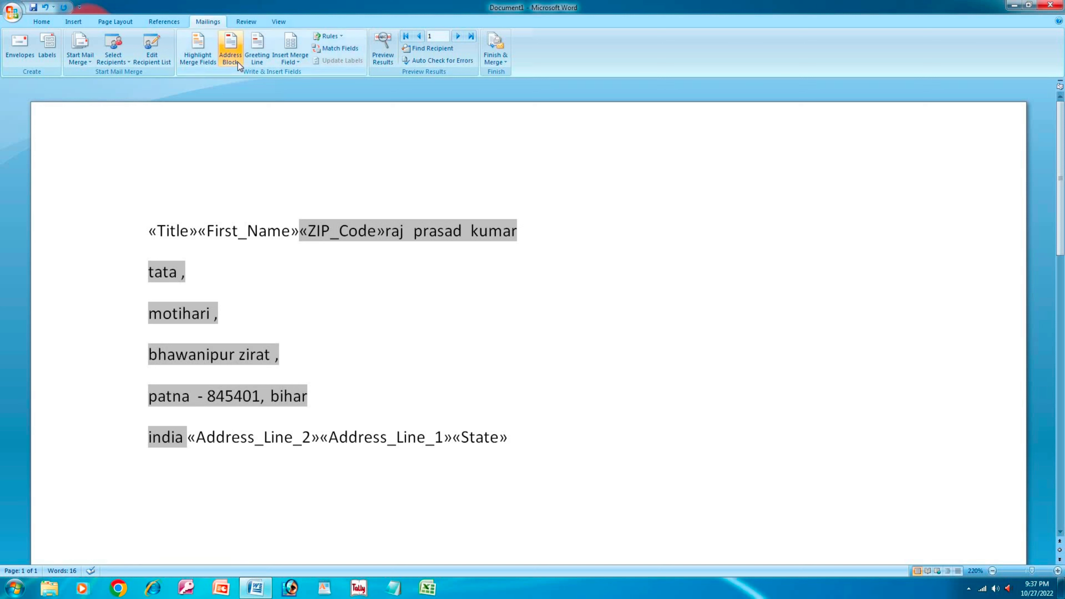
# - Turn on Highlight Merge Fields so all merge fields are shaded grey
pyautogui.click(197, 55)
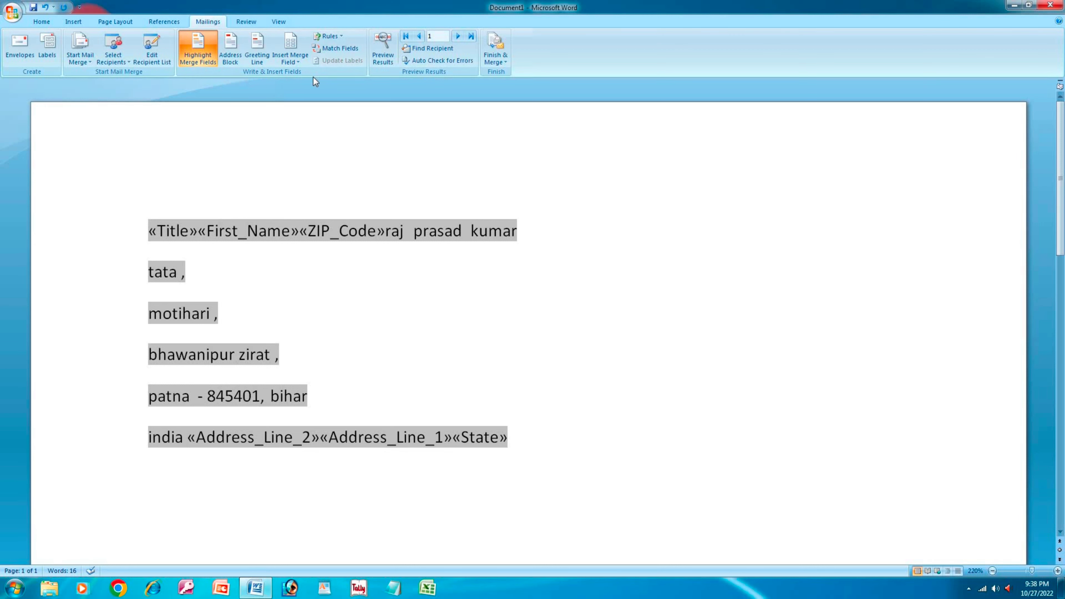
# - Toggle Preview Results and step between records 1 and 2 with Next and Previous Record
pyautogui.click(384, 58)
pyautogui.click(384, 58)
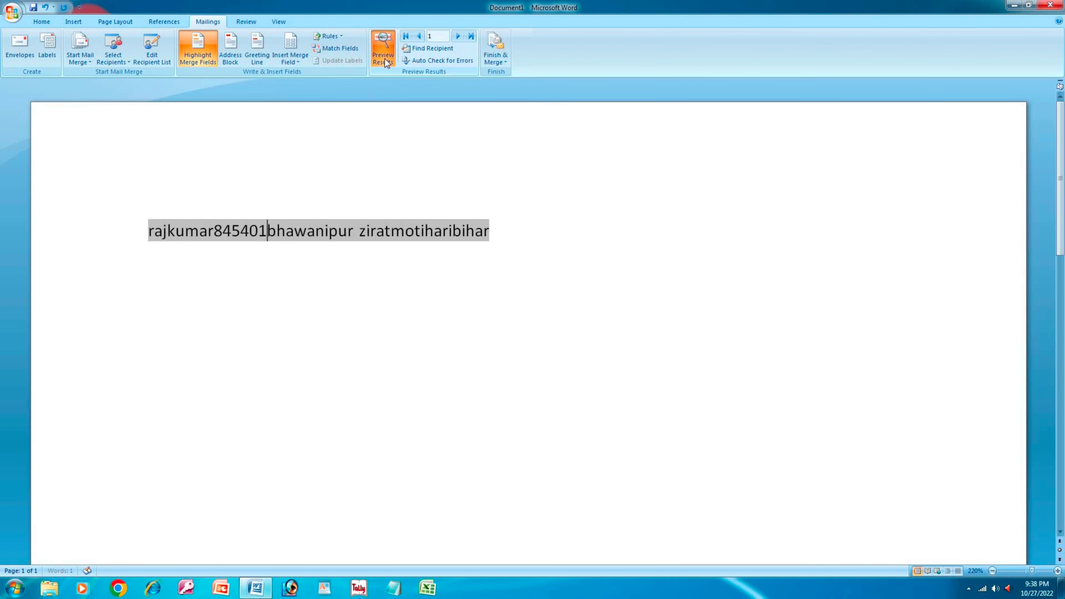
pyautogui.click(458, 36)
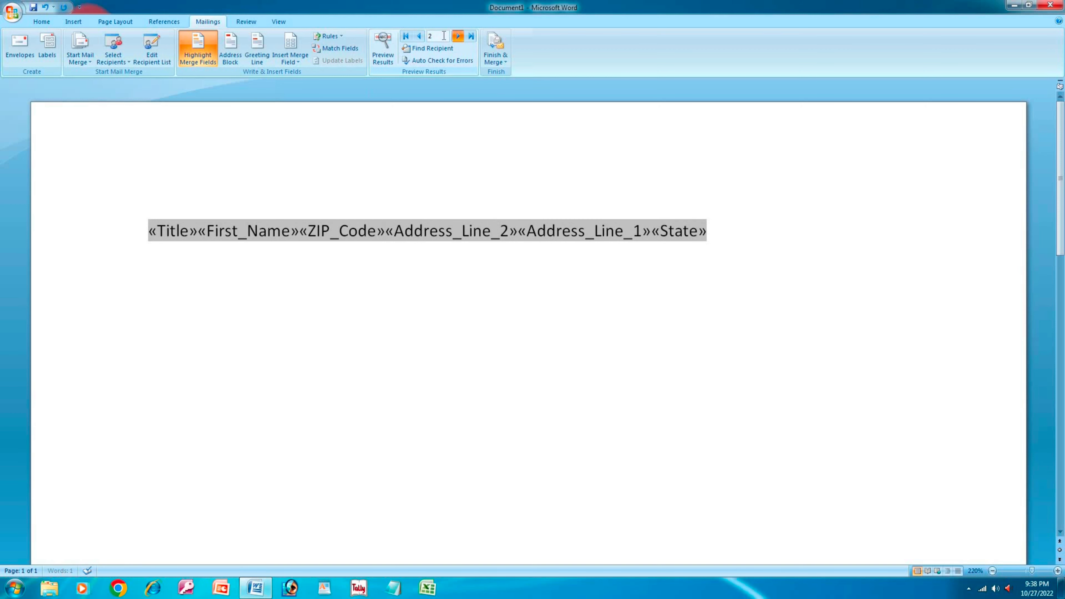
pyautogui.click(419, 36)
pyautogui.click(381, 52)
pyautogui.click(381, 53)
pyautogui.click(381, 52)
pyautogui.click(381, 52)
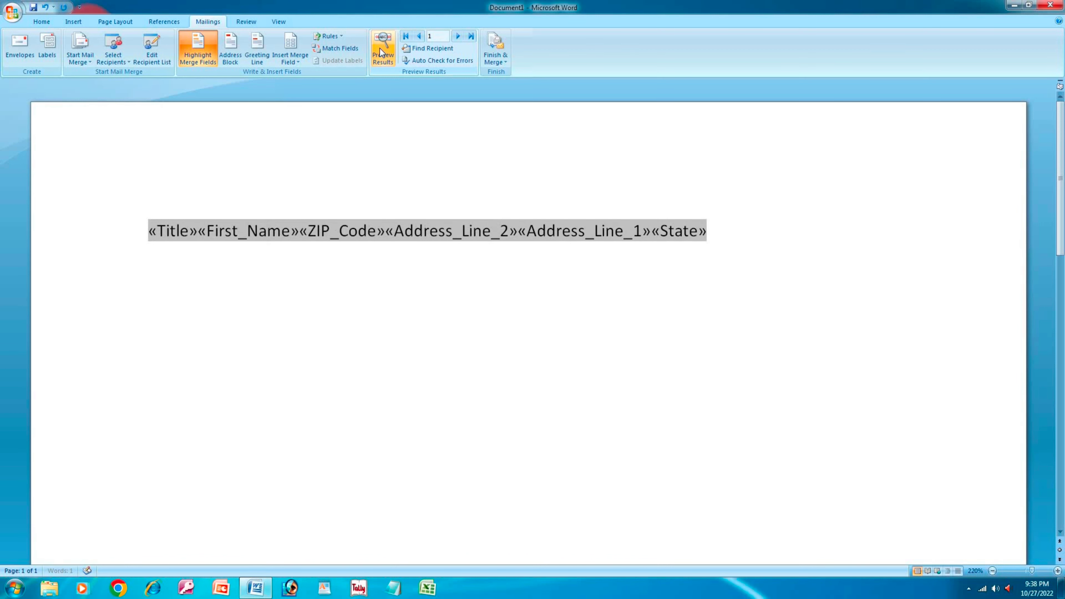
pyautogui.click(458, 36)
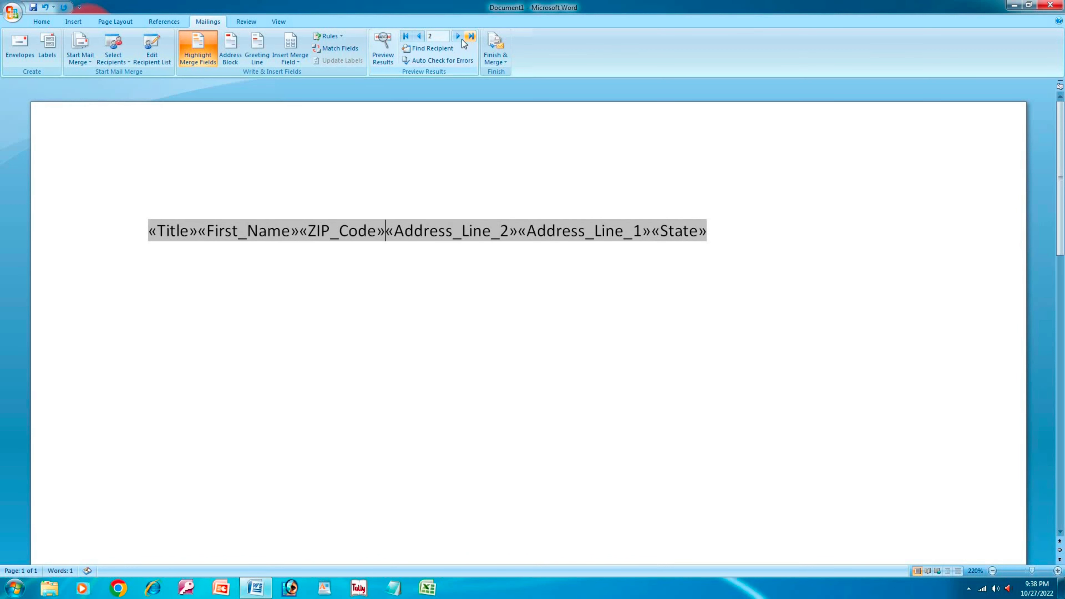
pyautogui.click(418, 37)
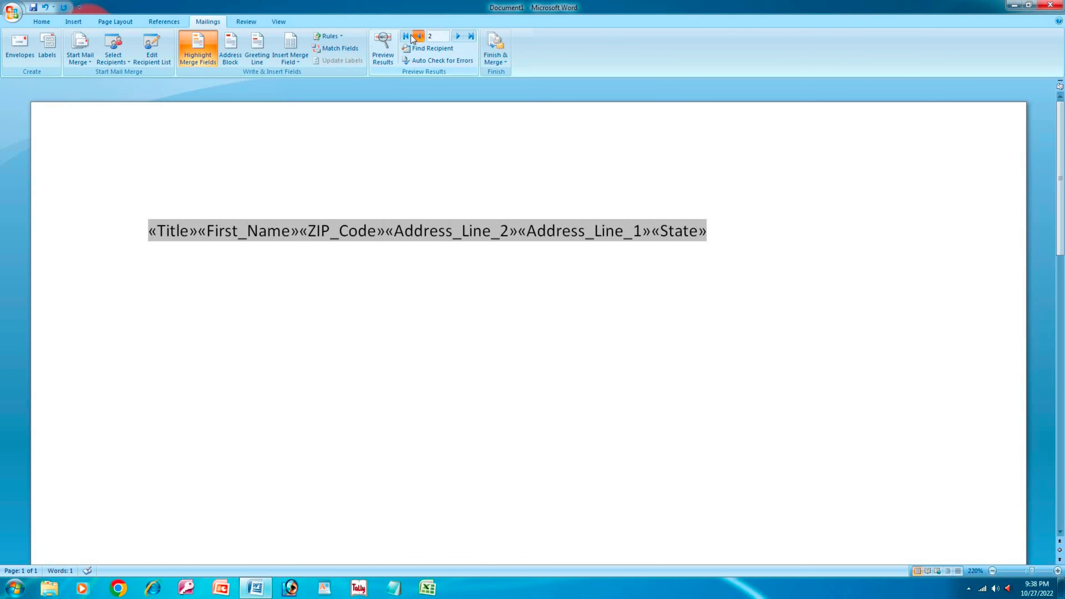
pyautogui.click(429, 48)
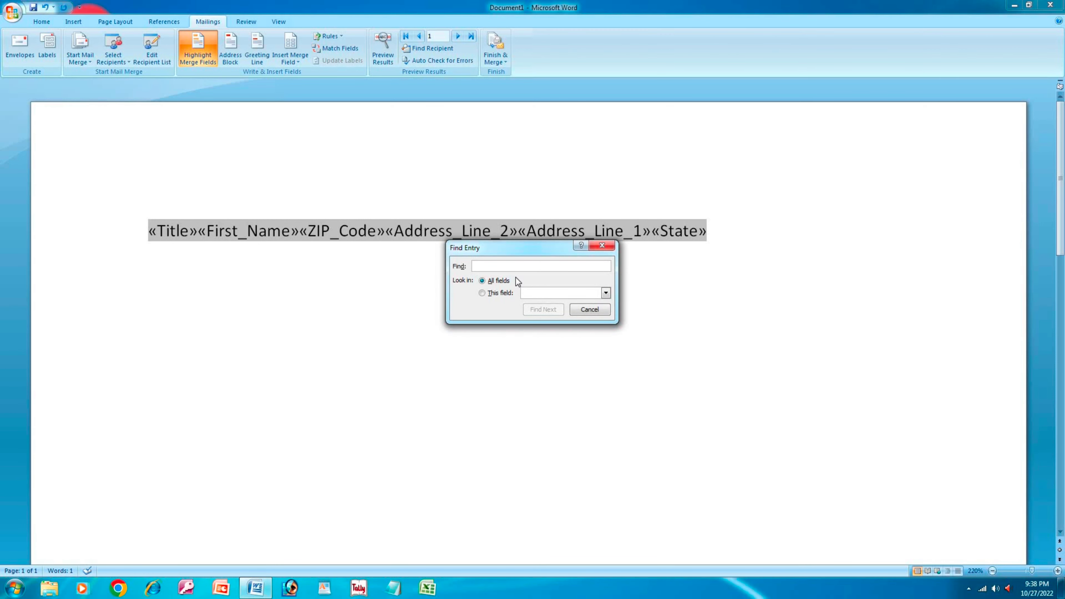
pyautogui.write('t')
pyautogui.press('Return')
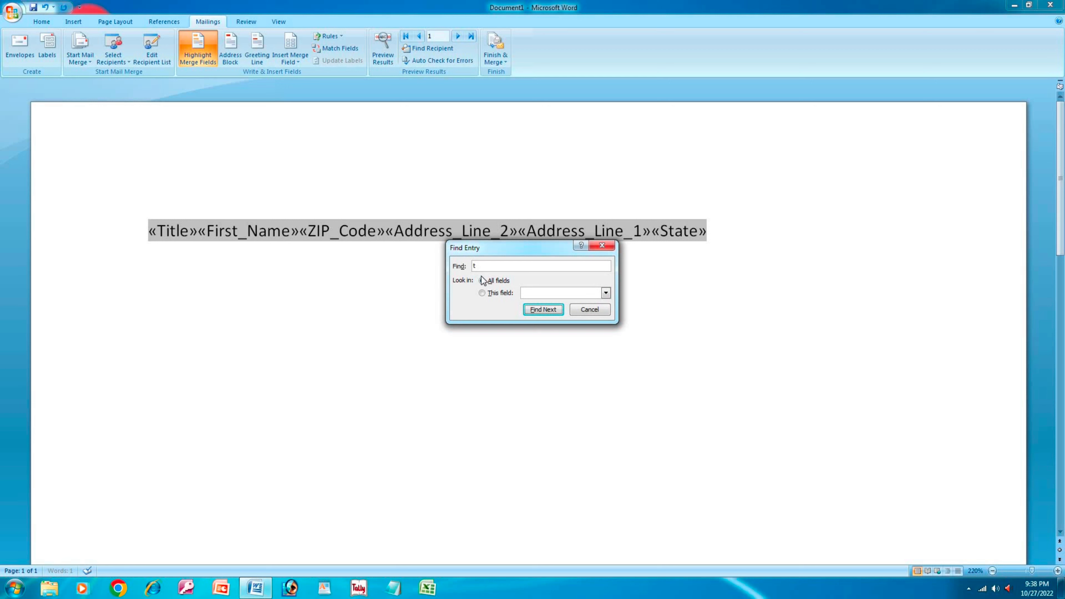
pyautogui.click(479, 267)
pyautogui.press('BackSpace')
pyautogui.write('Line')
pyautogui.click(536, 309)
pyautogui.press('Return')
pyautogui.click(541, 293)
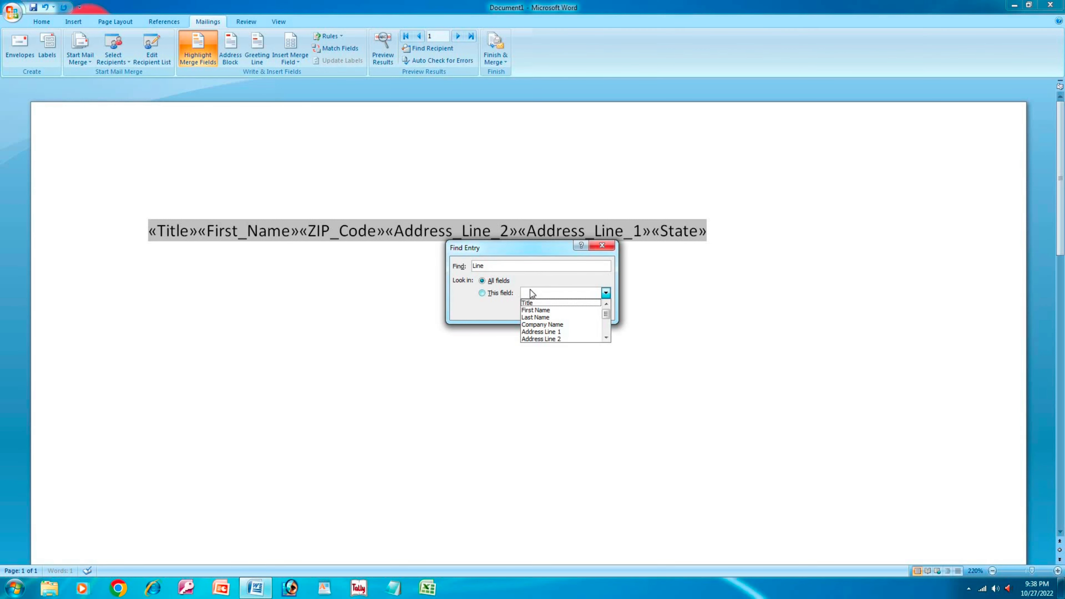
pyautogui.click(527, 304)
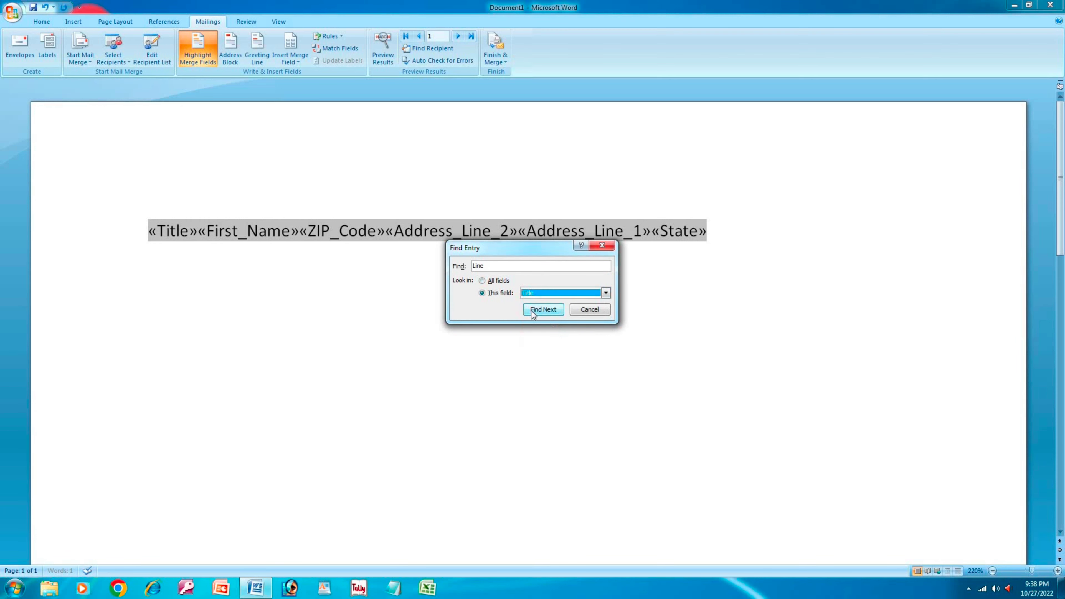
pyautogui.click(534, 310)
pyautogui.click(534, 320)
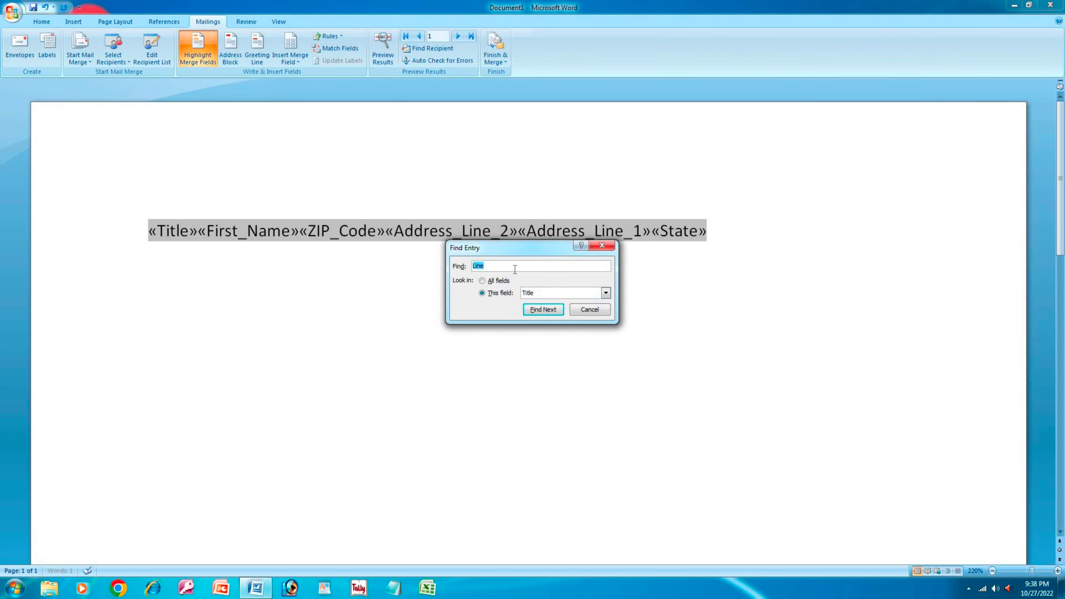
pyautogui.click(514, 268)
pyautogui.click(444, 108)
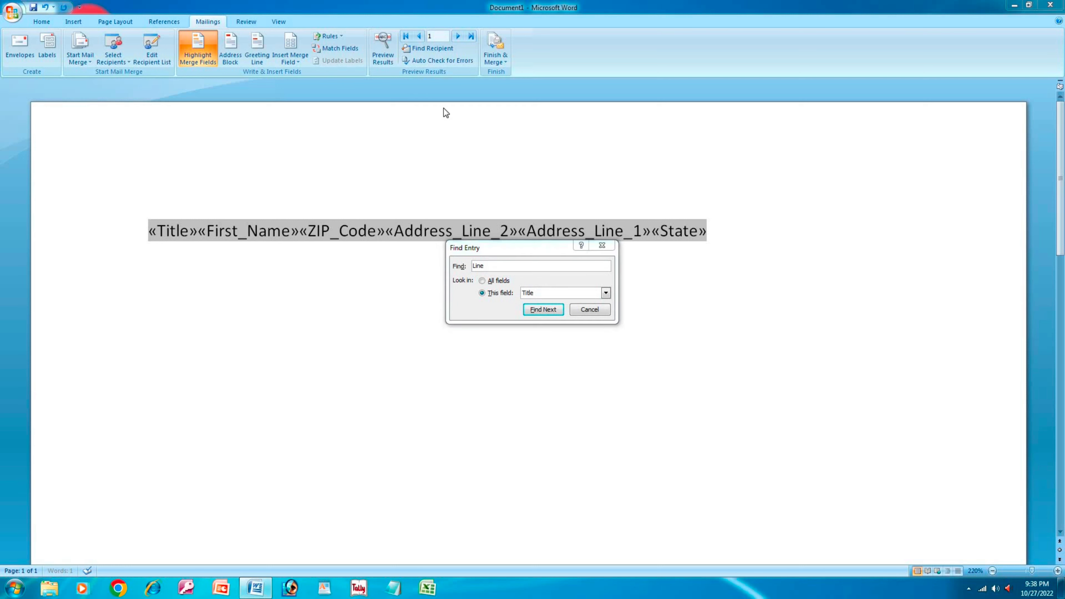
pyautogui.press('Escape')
pyautogui.click(383, 60)
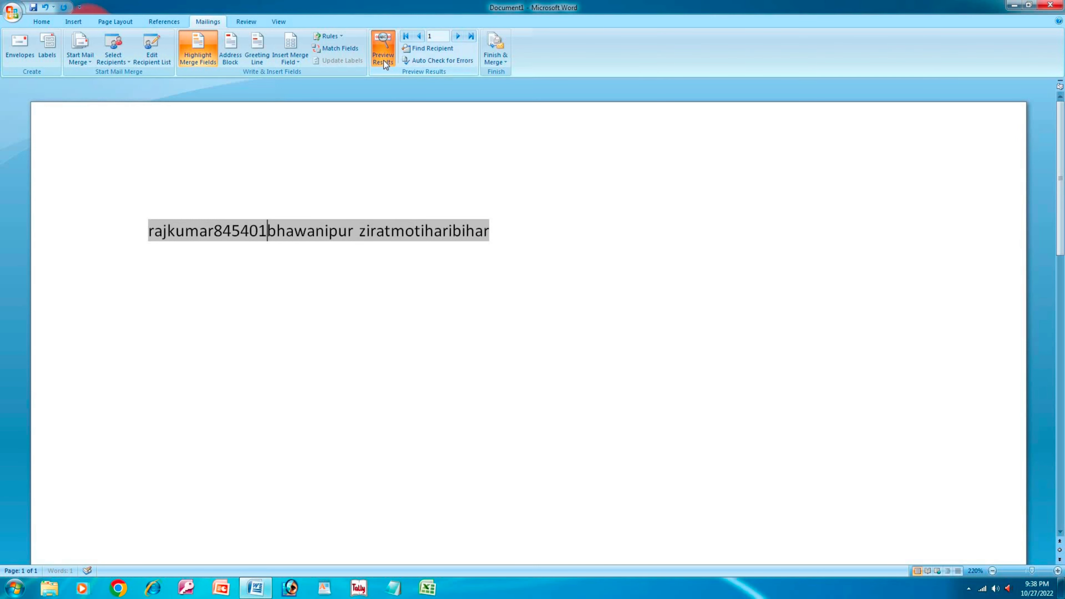
pyautogui.click(384, 60)
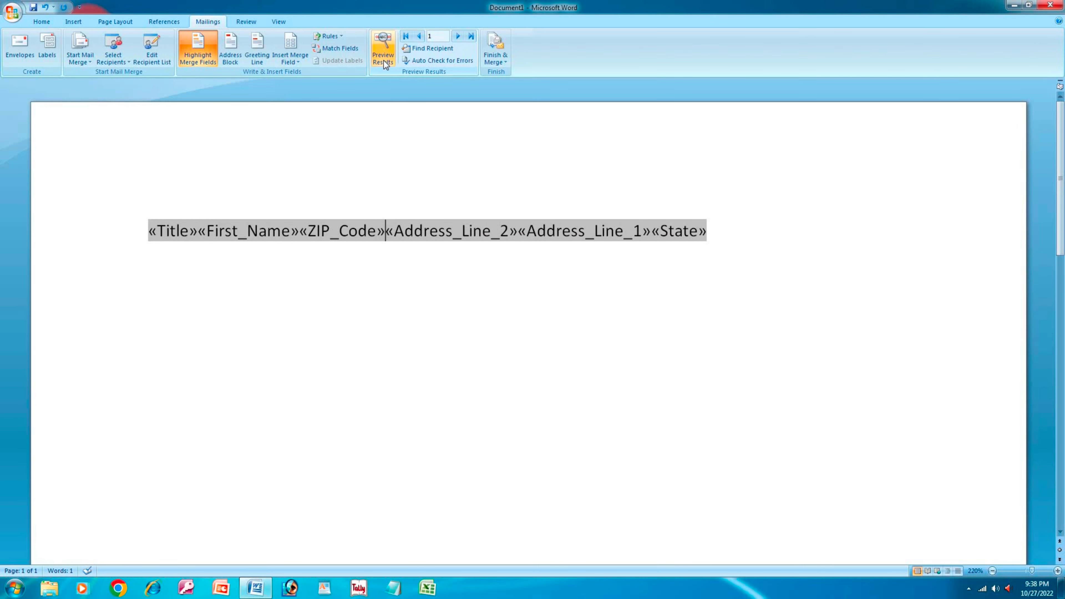
pyautogui.click(384, 60)
pyautogui.click(383, 60)
# - Set up a recipient search for '8' restricted to the ZIP Code field
pyautogui.click(432, 48)
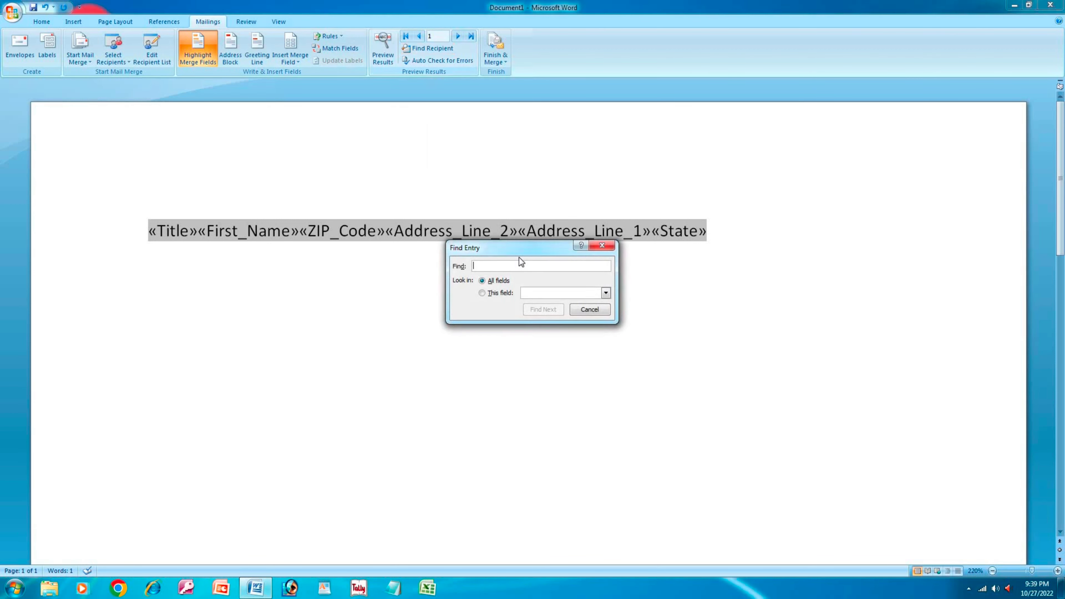
pyautogui.click(501, 293)
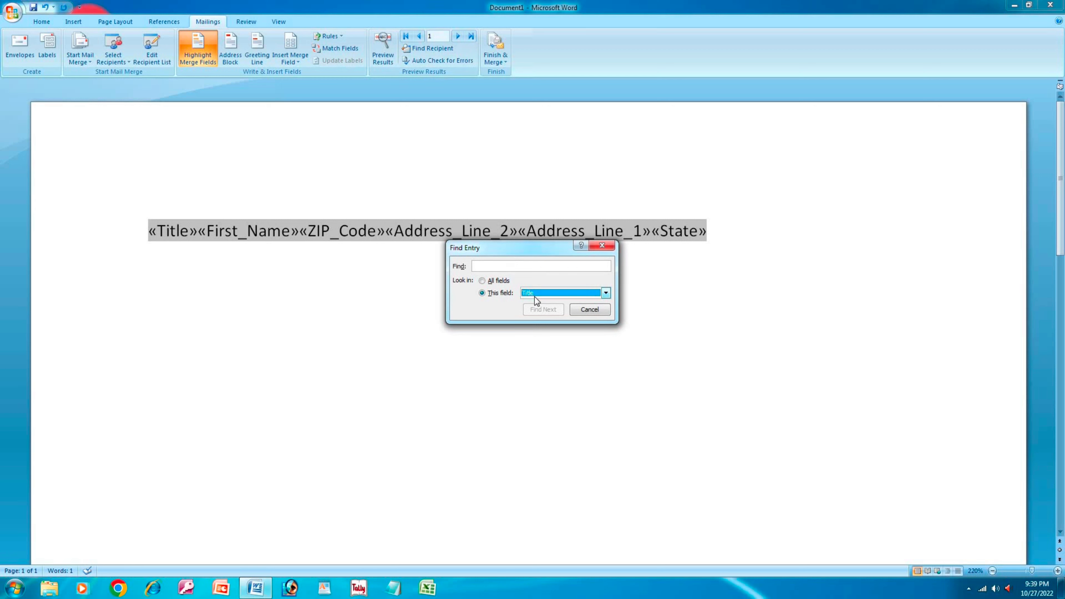
pyautogui.click(534, 296)
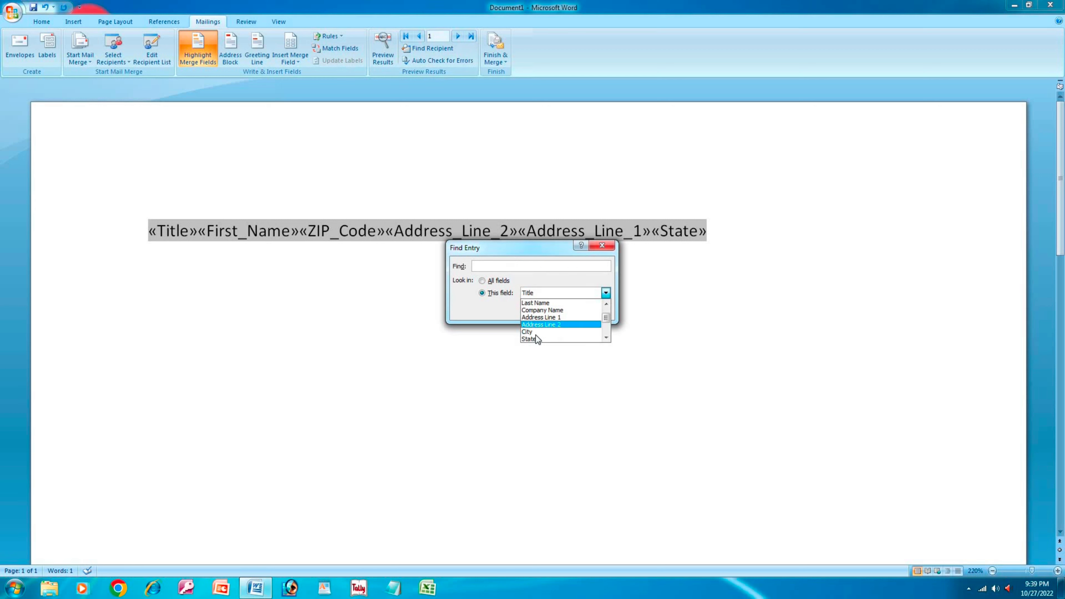
pyautogui.scroll(-1, 536, 335)
pyautogui.click(537, 332)
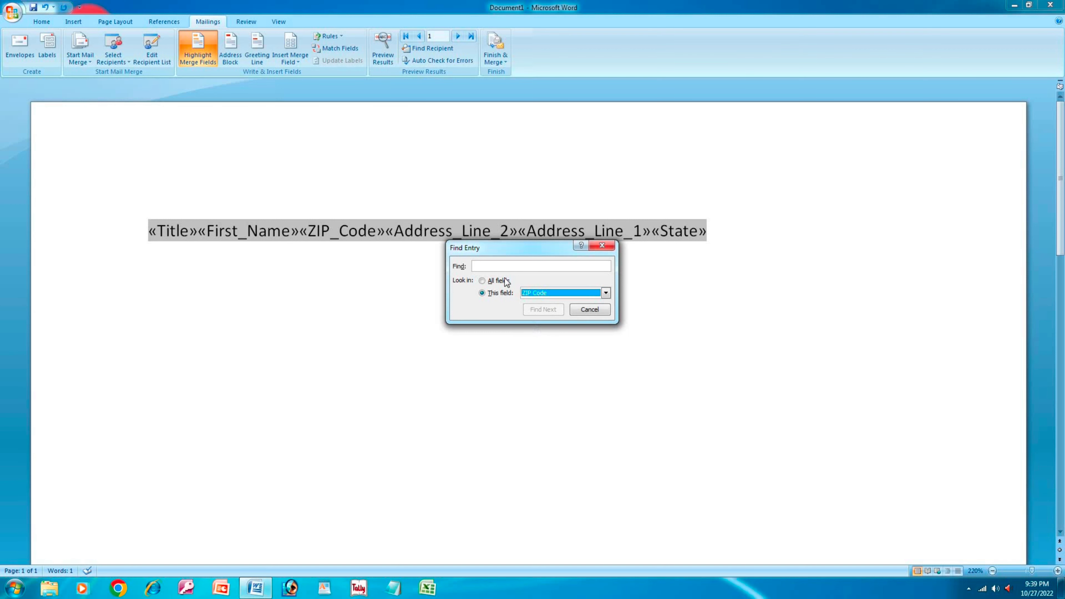
pyautogui.click(500, 266)
pyautogui.write('845401')
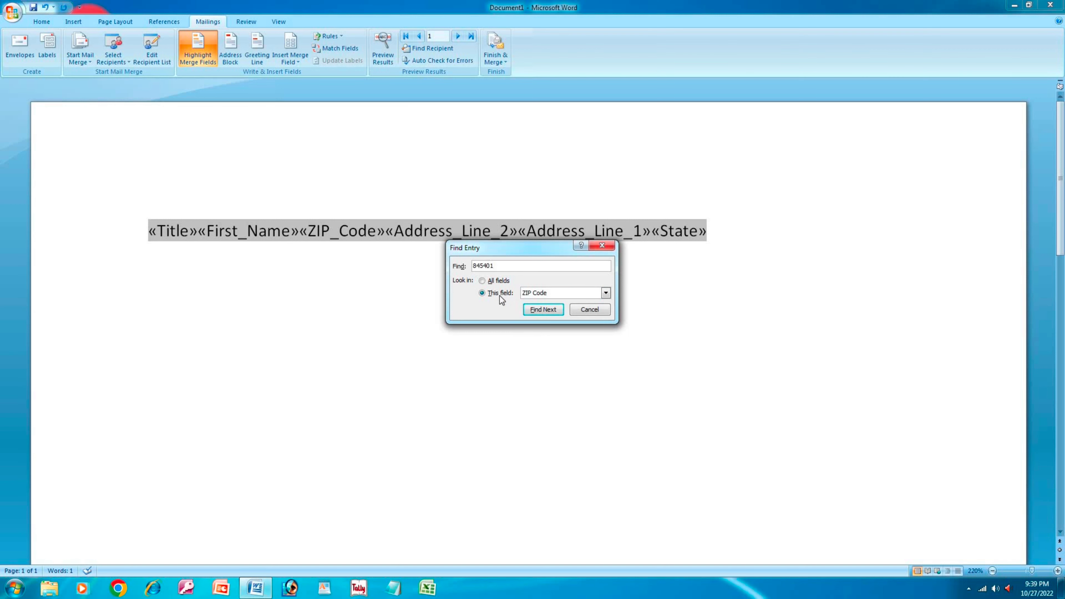
# - Find Next until no entries remain, close the search, and turn on Preview Results
pyautogui.click(532, 311)
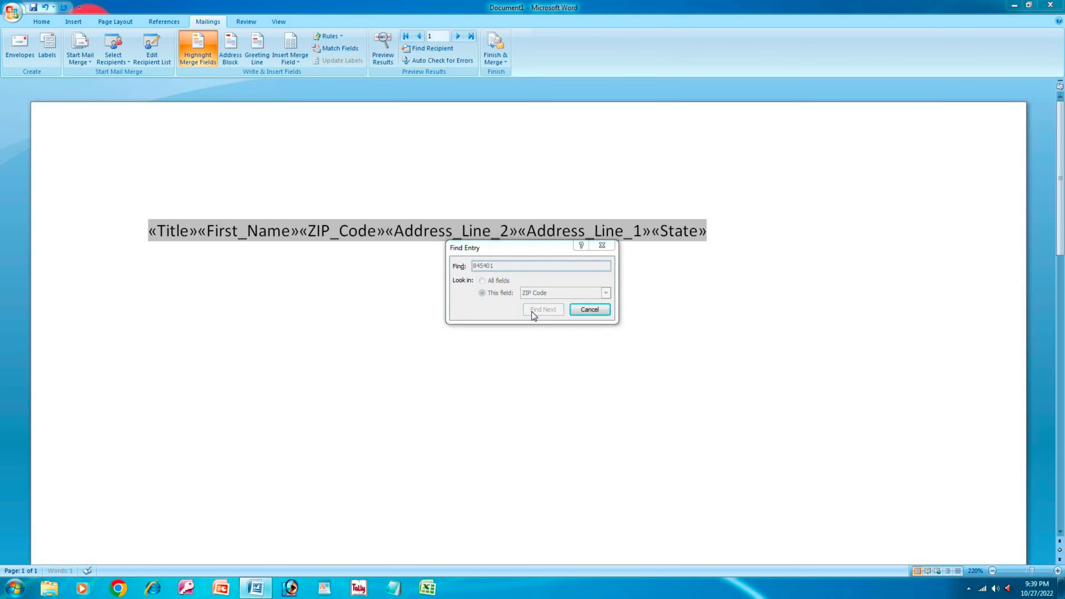
pyautogui.click(531, 322)
pyautogui.click(539, 311)
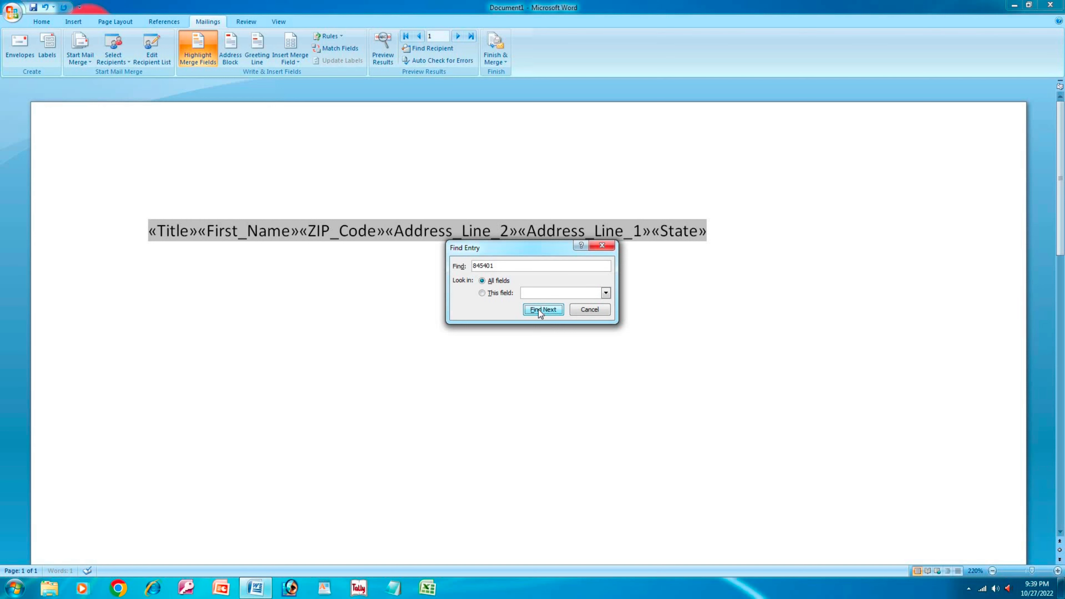
pyautogui.click(539, 309)
pyautogui.click(532, 322)
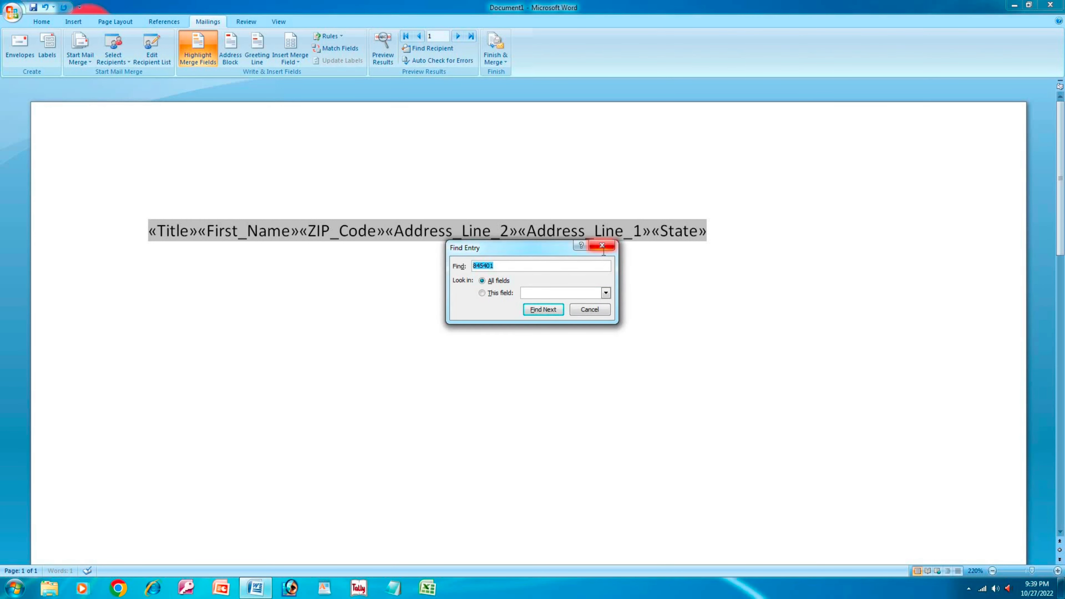
pyautogui.click(602, 245)
pyautogui.click(388, 60)
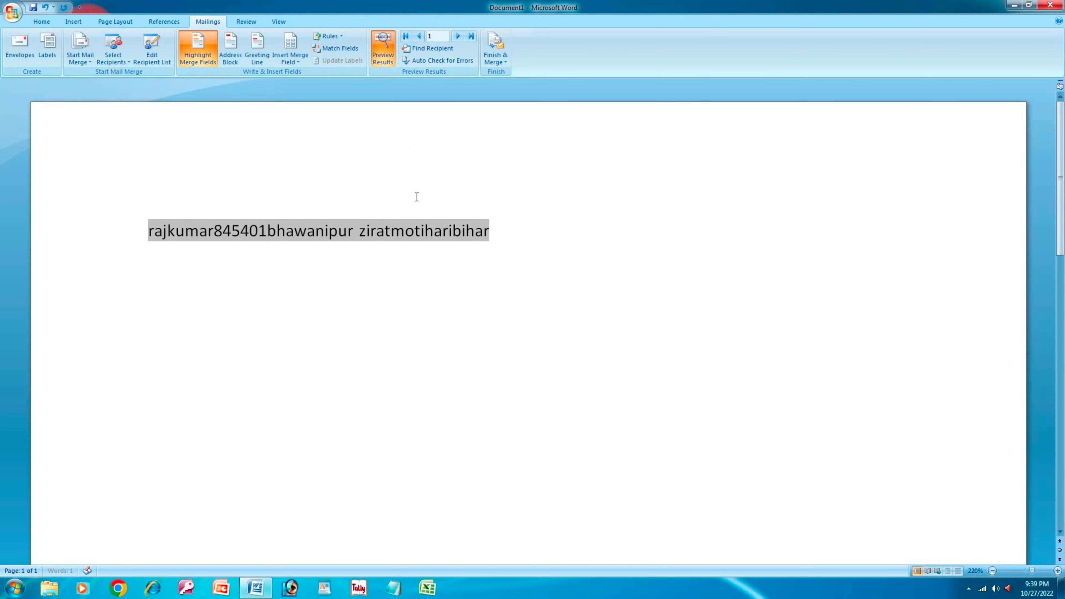
# - Search recipients for ZIP '8454', then type a test line 'vbnvbnvb' below the merged line
pyautogui.click(466, 231)
pyautogui.click(437, 49)
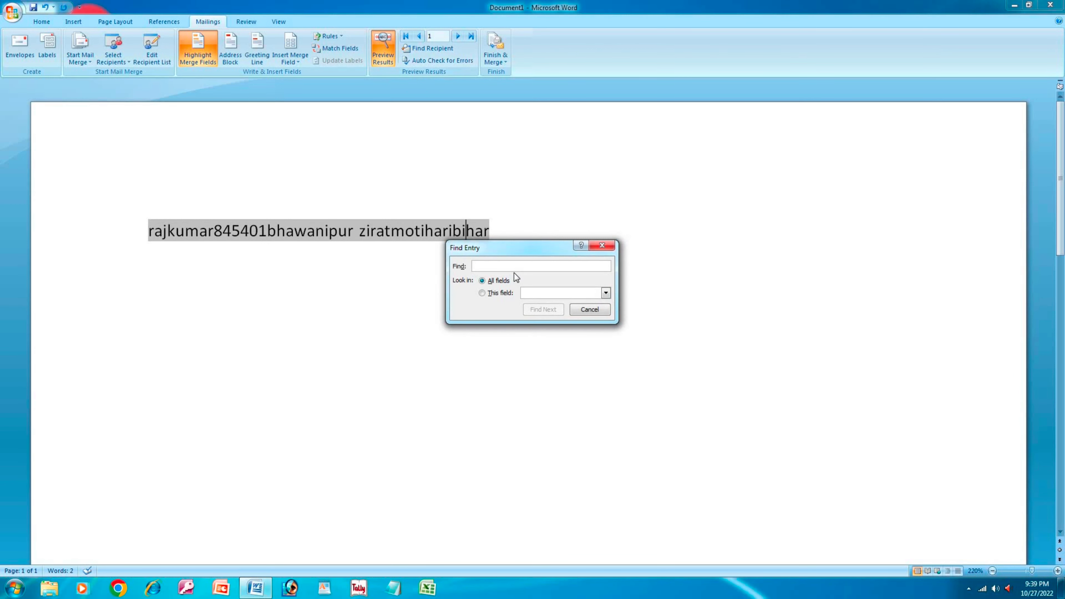
pyautogui.write('845401')
pyautogui.click(536, 310)
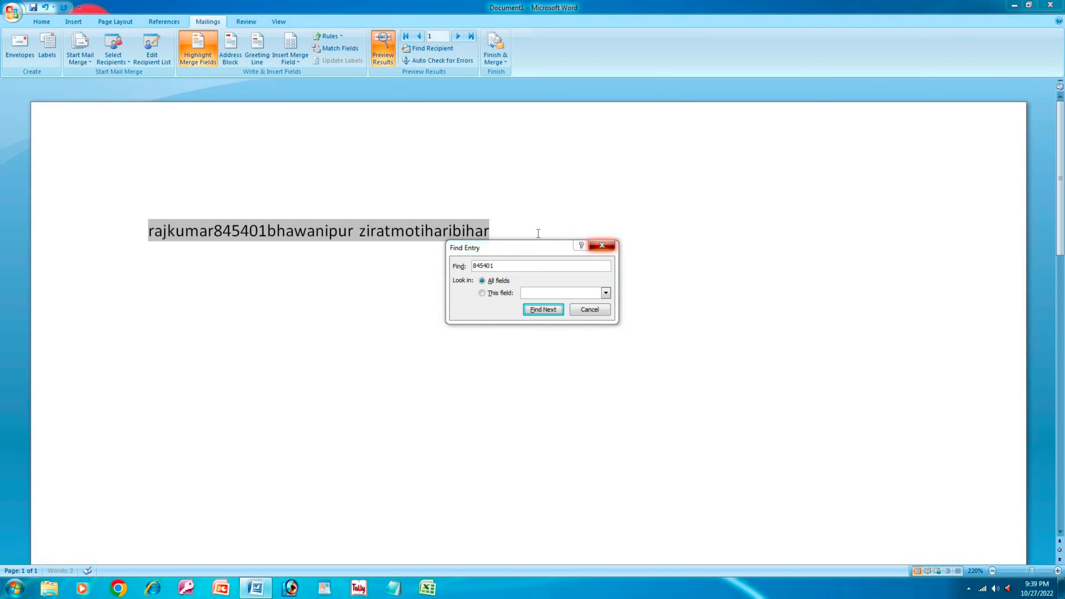
pyautogui.press('Escape')
pyautogui.press('Return')
pyautogui.write('vbnvbnvb')
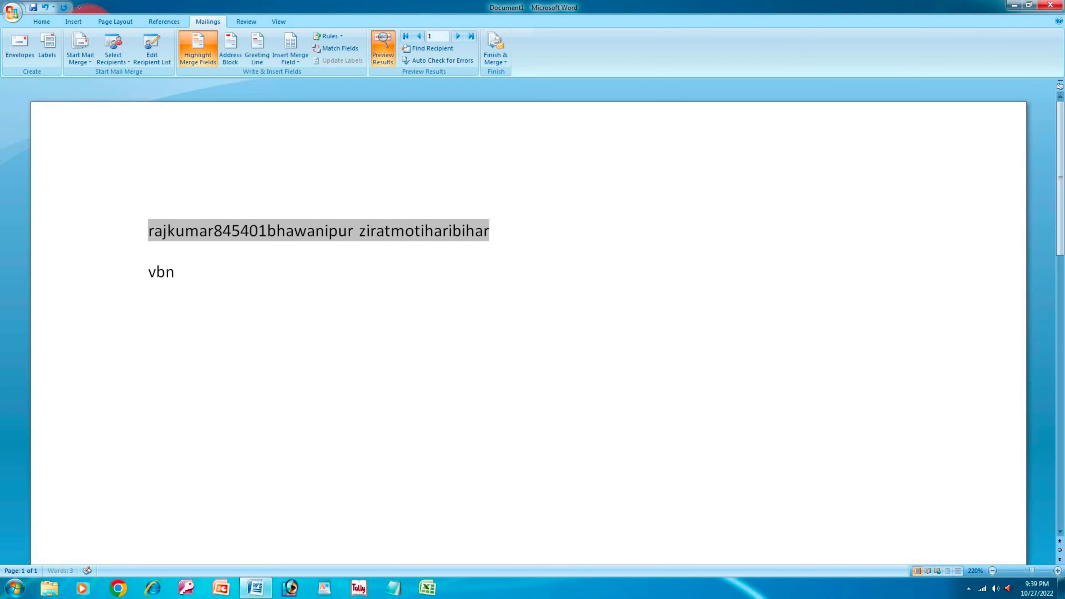
# - Search for '845' and step through matching recipients with Find Next until none remain, then close
pyautogui.click(424, 49)
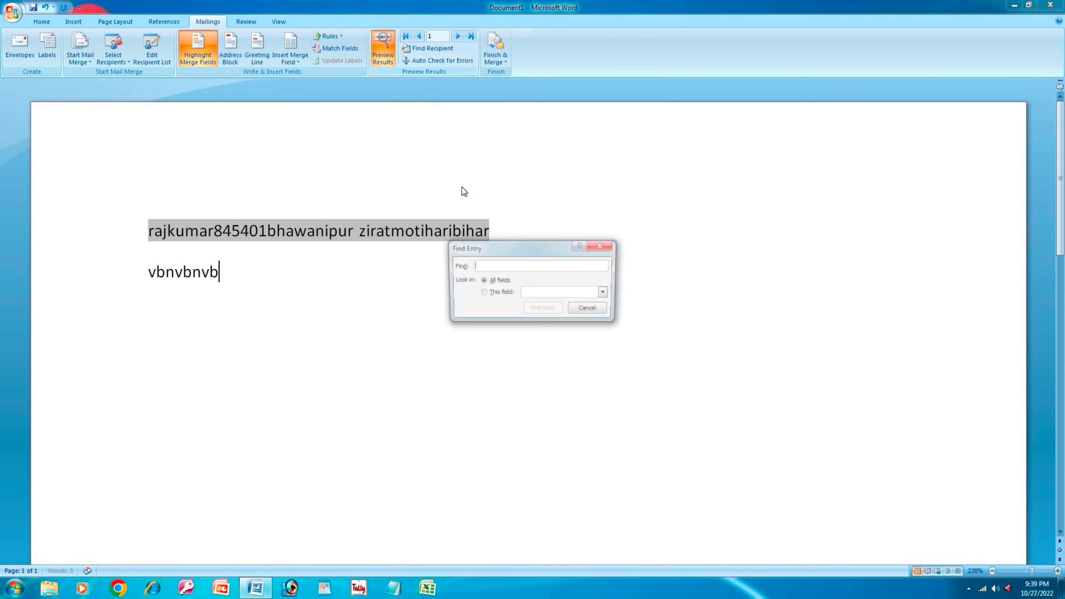
pyautogui.write('845401')
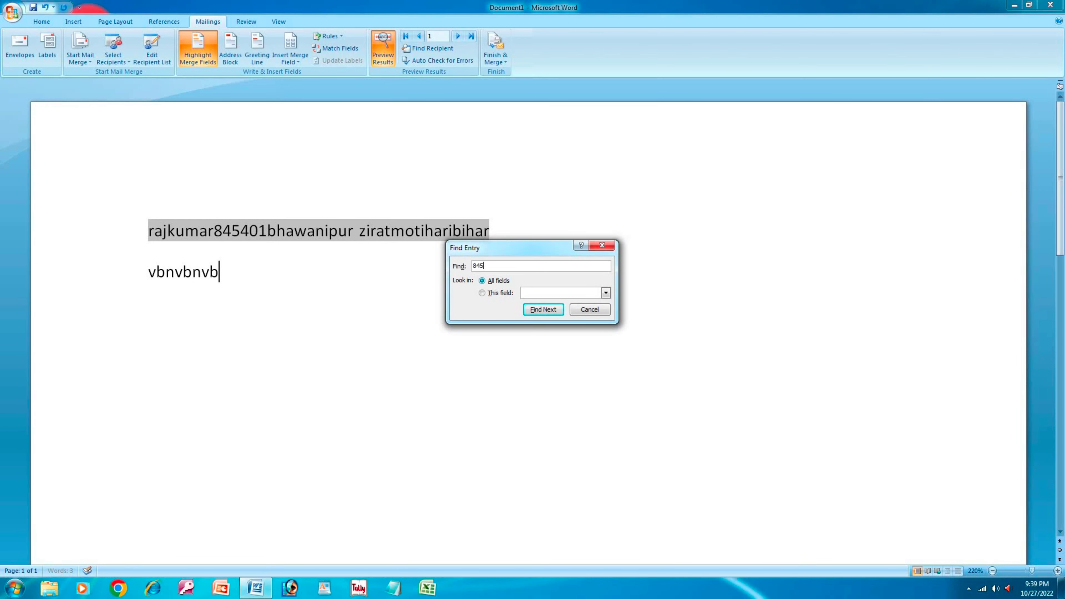
pyautogui.click(543, 312)
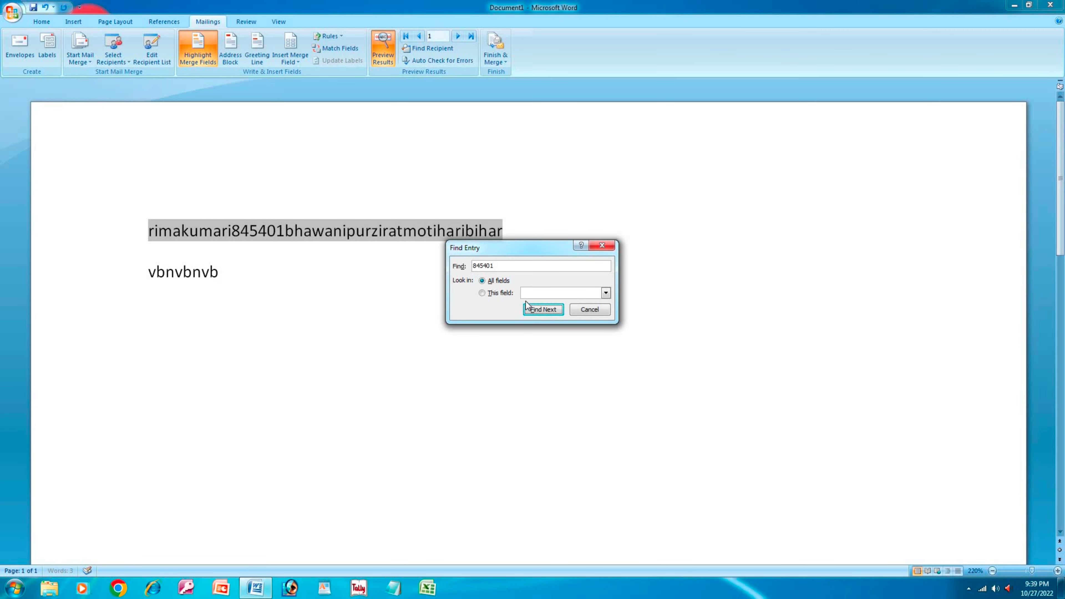
pyautogui.moveTo(505, 252); pyautogui.dragTo(555, 303)
pyautogui.click(585, 364)
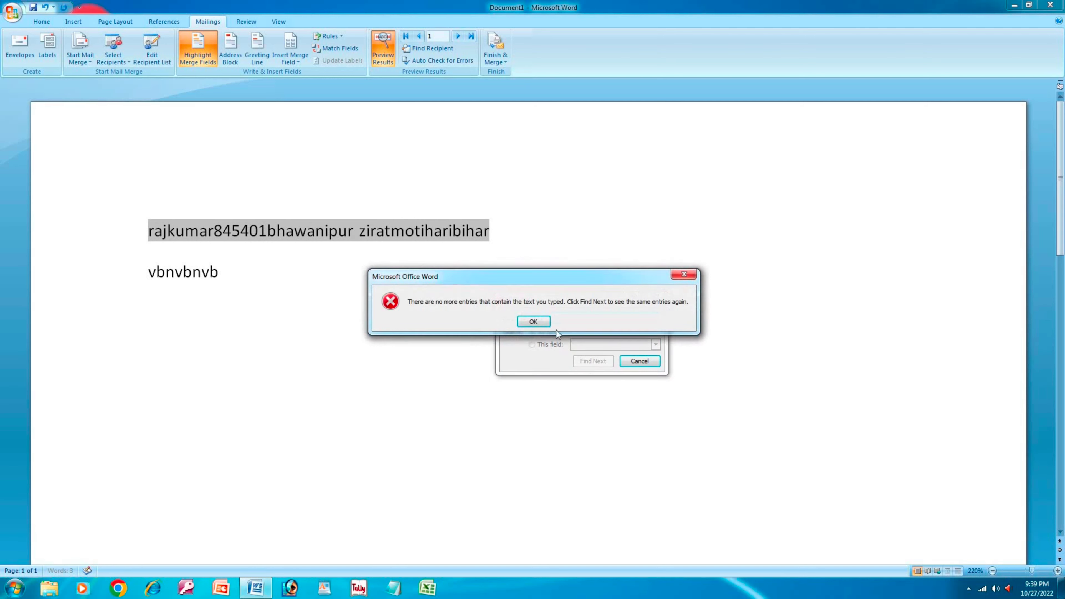
pyautogui.click(539, 325)
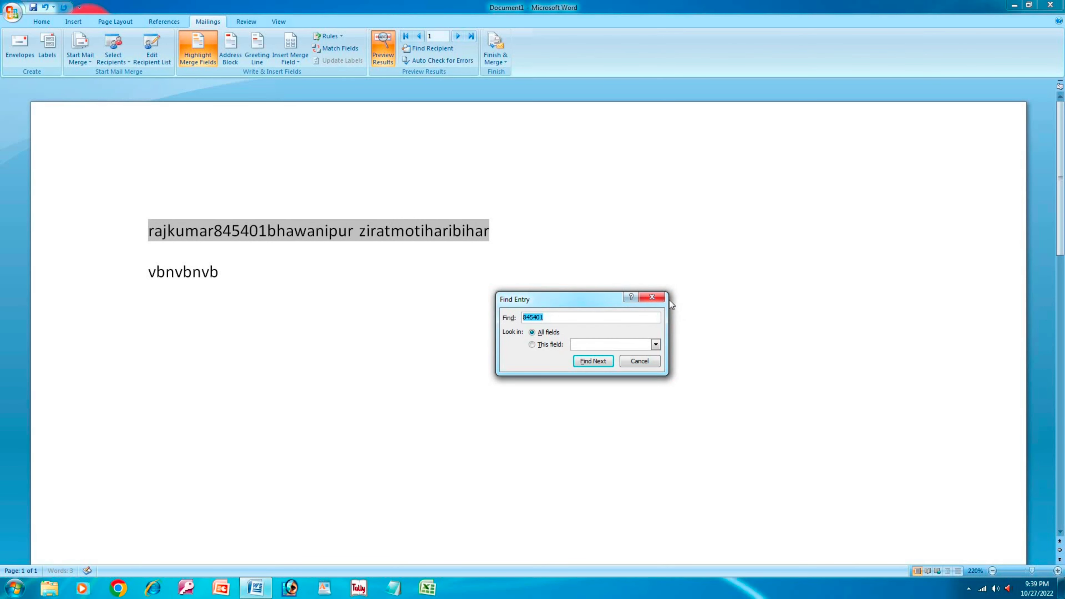
pyautogui.click(585, 364)
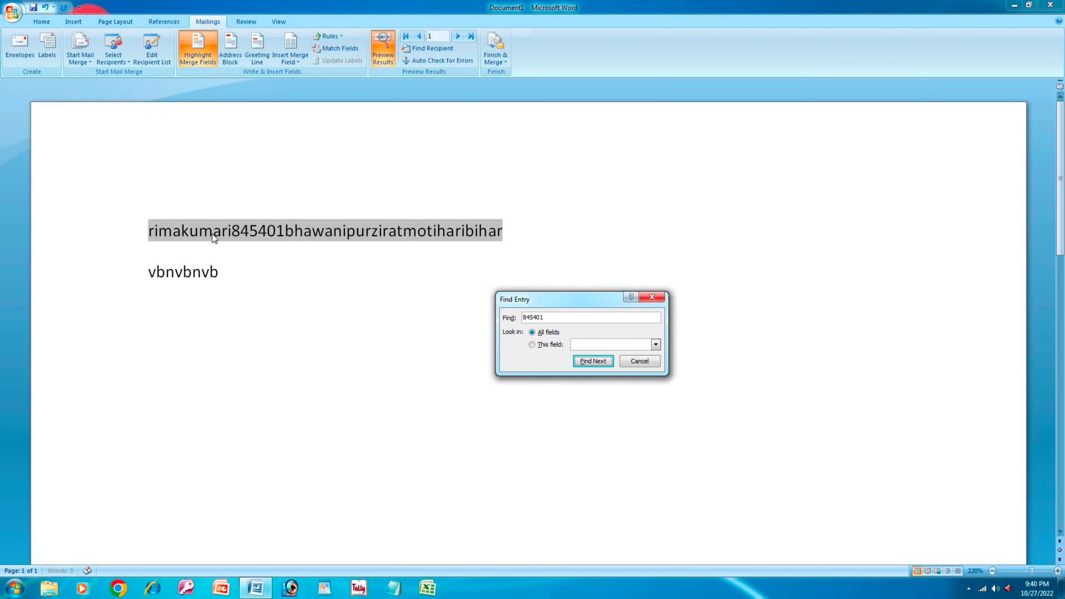
pyautogui.click(576, 359)
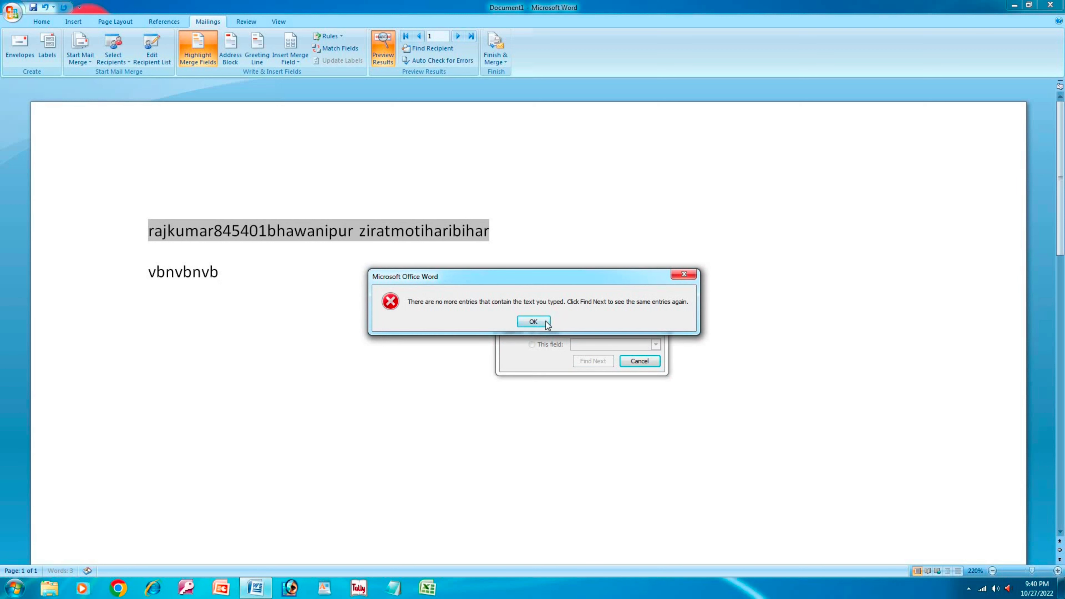
pyautogui.click(533, 323)
pyautogui.click(652, 298)
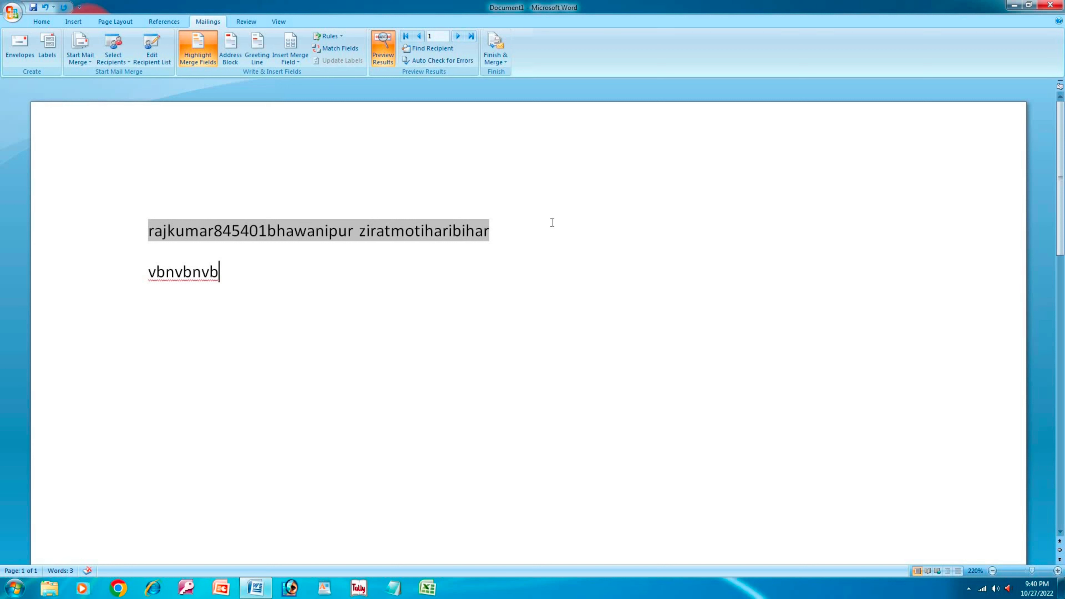
pyautogui.click(459, 61)
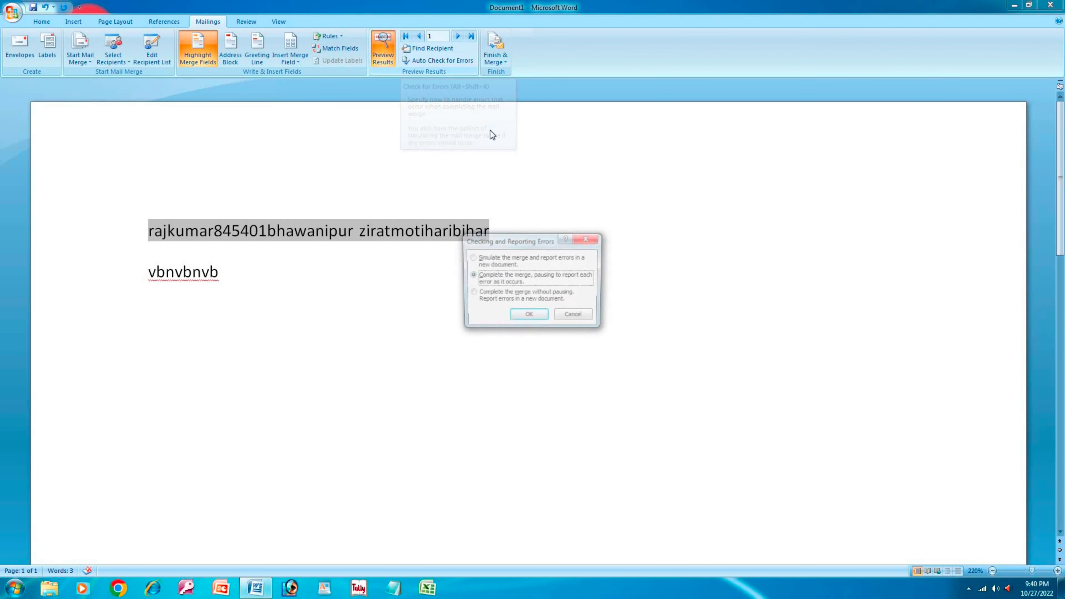
pyautogui.click(521, 316)
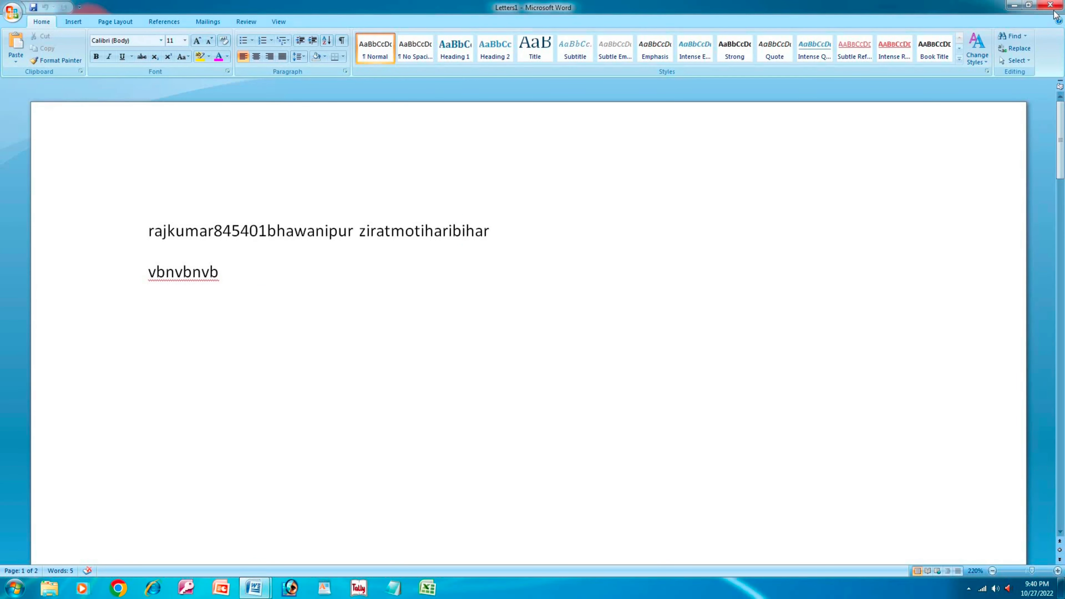
pyautogui.click(1051, 5)
pyautogui.click(543, 323)
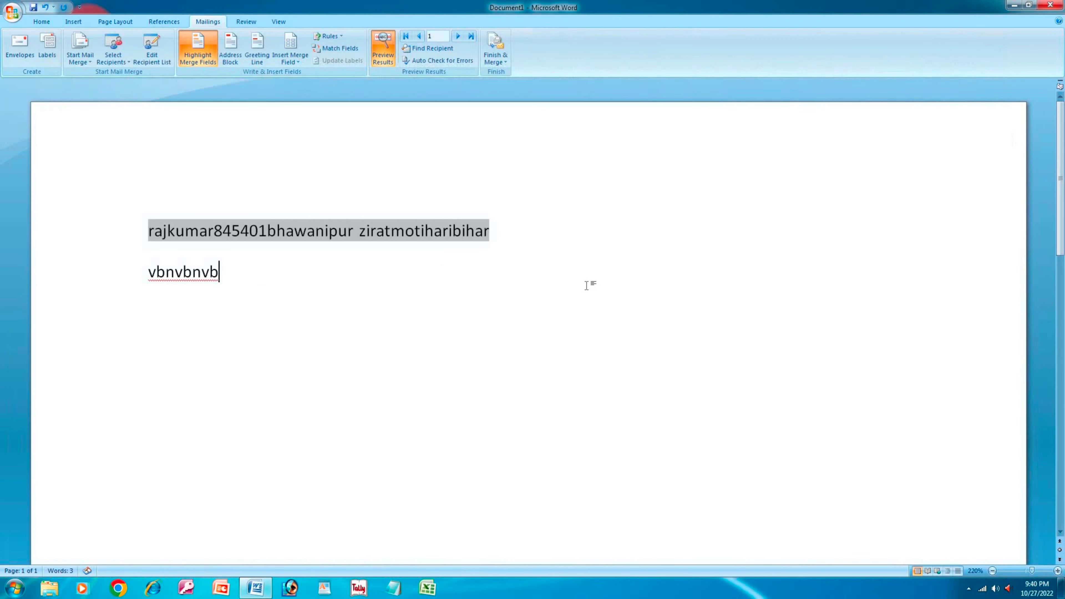
pyautogui.click(506, 62)
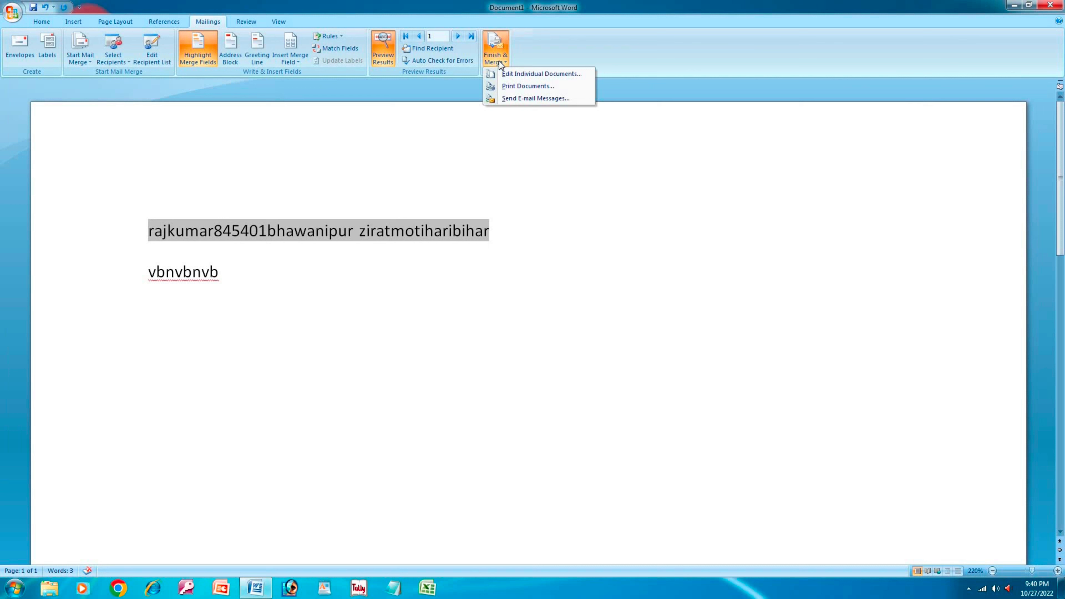
pyautogui.click(529, 86)
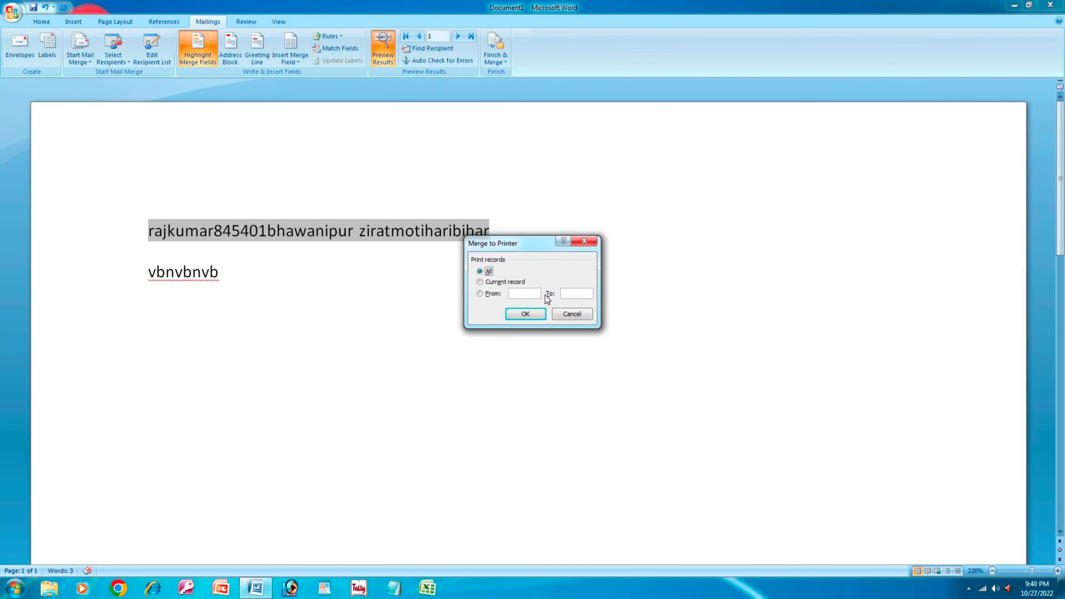
pyautogui.click(584, 241)
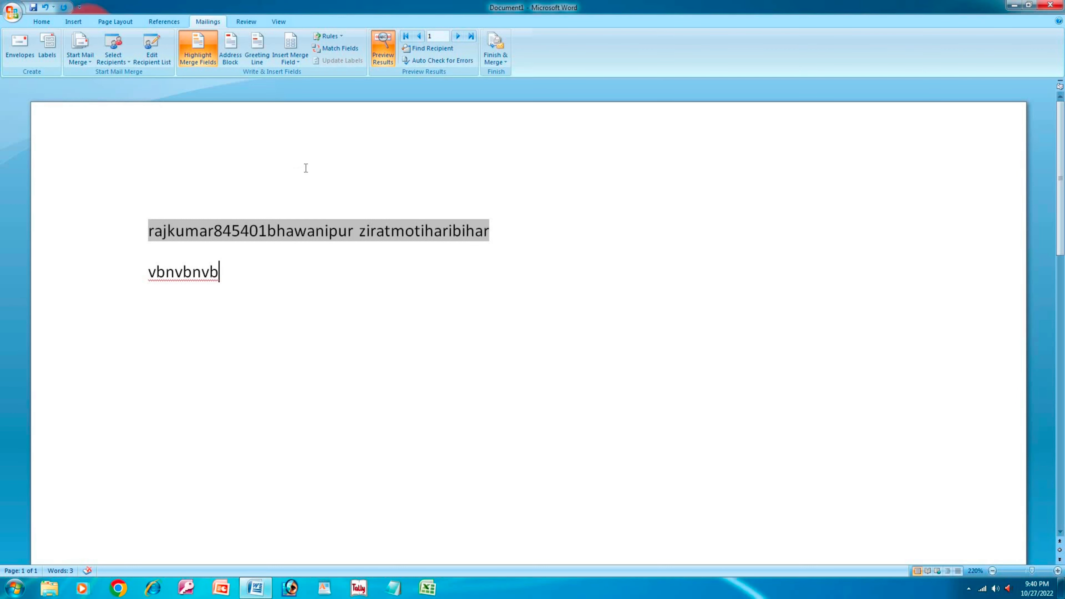
# - Switch the ribbon to the Review tab's proofing and reviewing commands
pyautogui.click(250, 26)
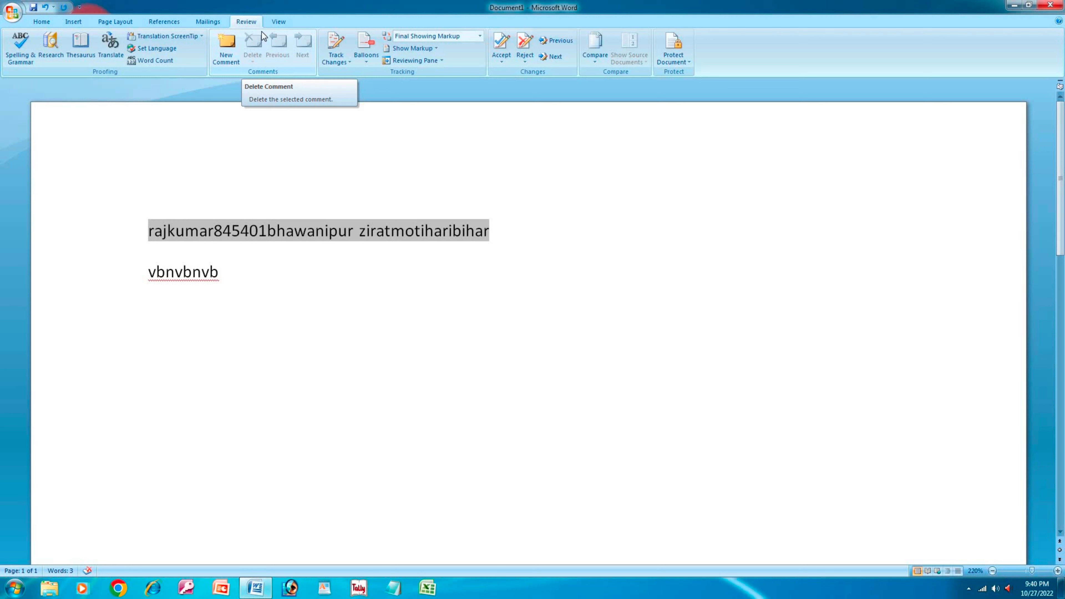
pyautogui.click(969, 589)
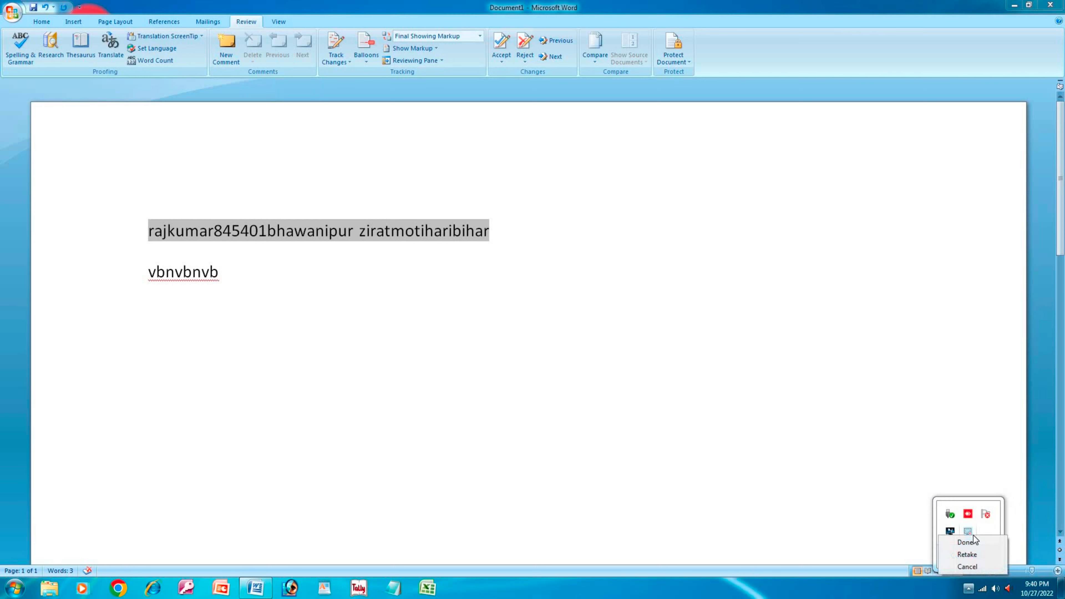